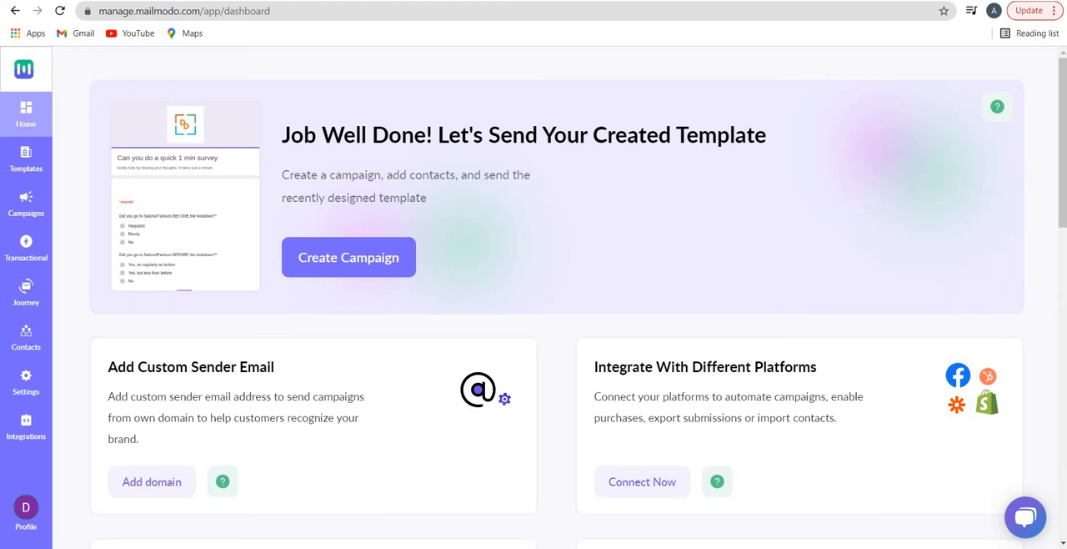
Look over the home dashboard and open the domain setup for a custom sender email
{"action": "mouse_move", "coordinate": [186, 267]}
{"action": "left_click_drag", "start_coordinate": [290, 134], "coordinate": [699, 134]}
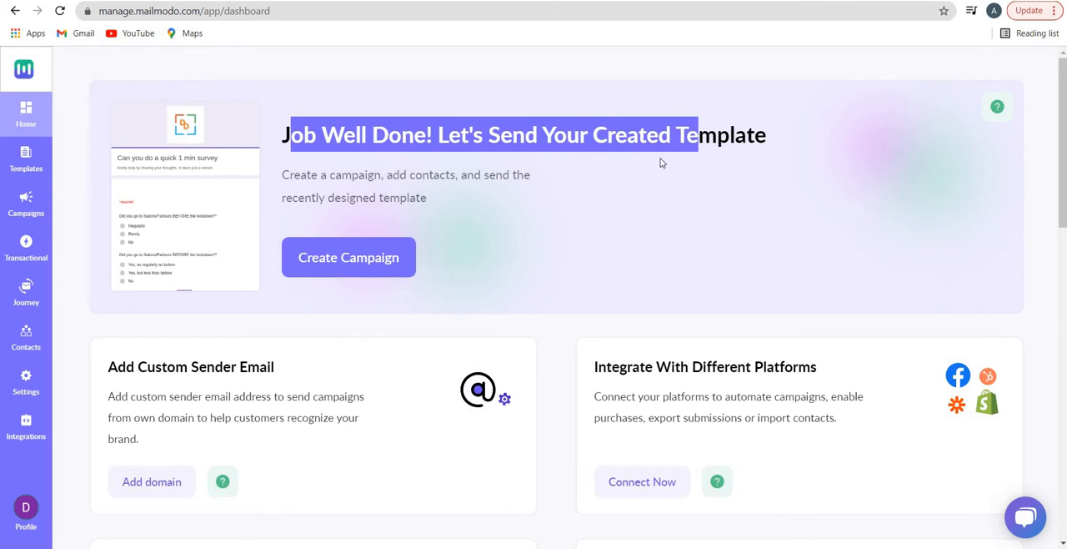
{"action": "scroll", "coordinate": [162, 291], "scroll_direction": "down", "scroll_amount": 3}
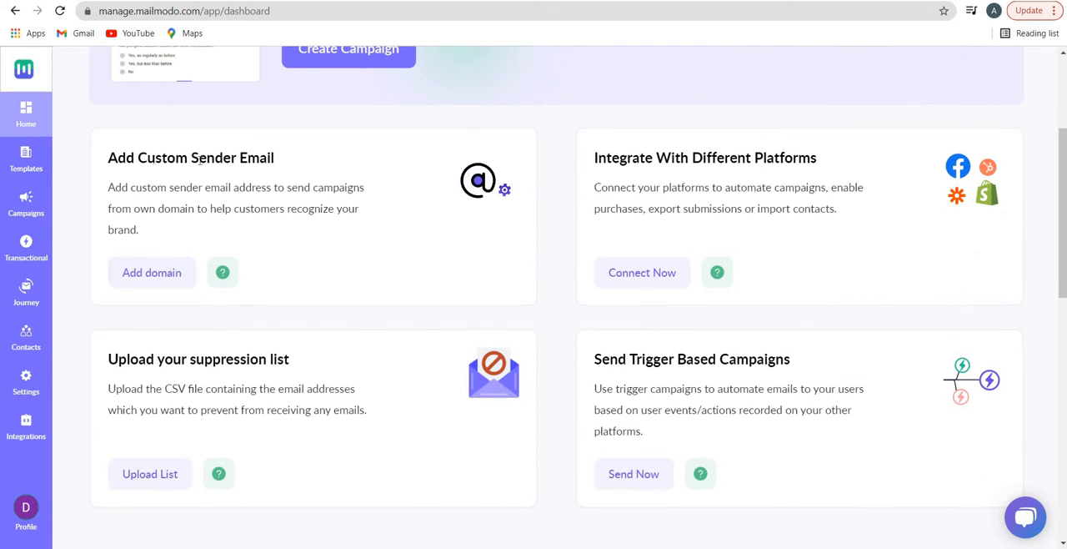
{"action": "left_click", "coordinate": [174, 272]}
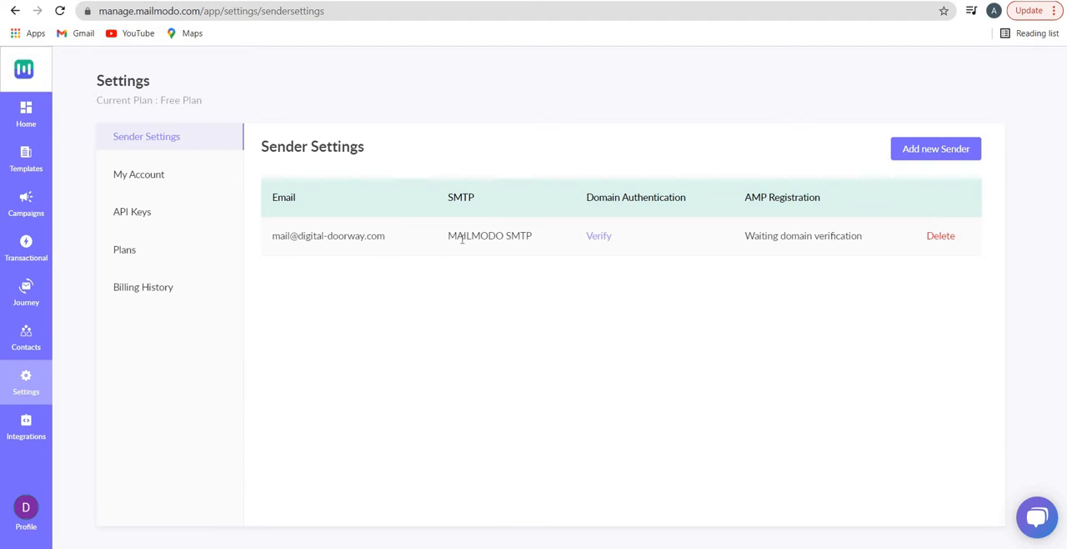
Review the sender's SMTP and AMP registration details, then view the DNS records for verifying its domain and close them
{"action": "left_click_drag", "start_coordinate": [463, 235], "coordinate": [520, 235]}
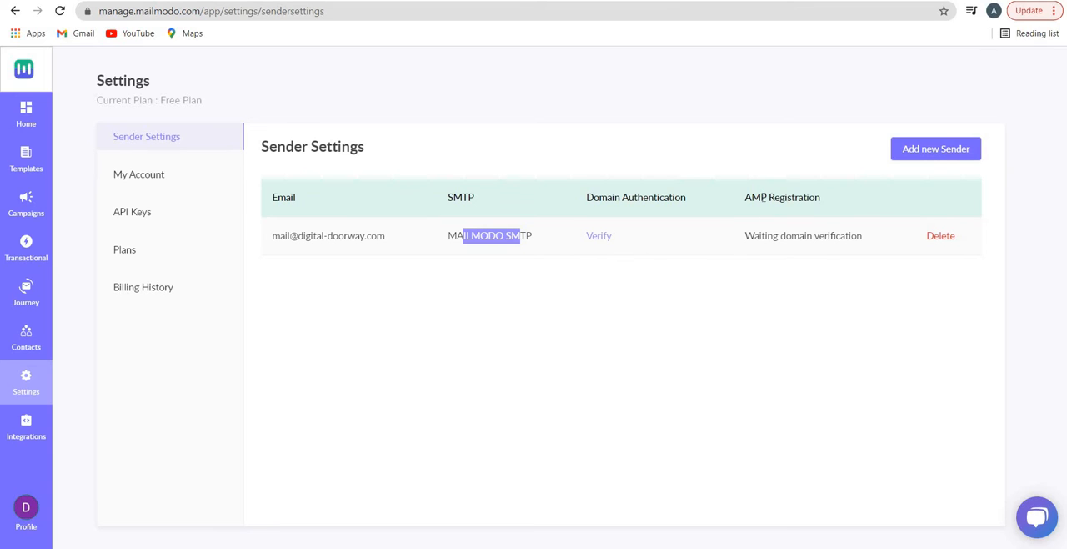
{"action": "left_click_drag", "start_coordinate": [745, 196], "coordinate": [812, 208]}
{"action": "left_click", "coordinate": [756, 210]}
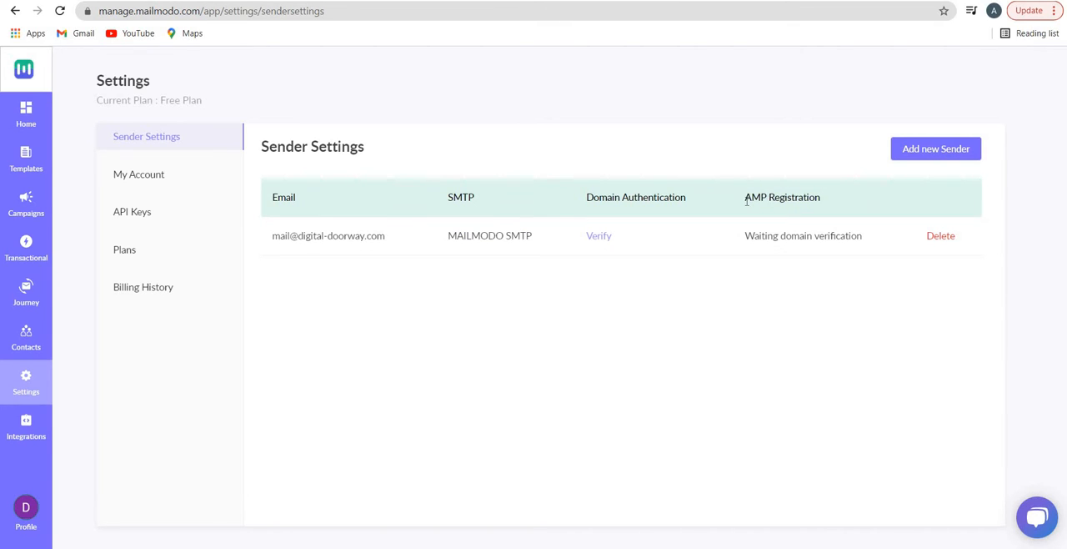
{"action": "left_click_drag", "start_coordinate": [746, 198], "coordinate": [823, 203]}
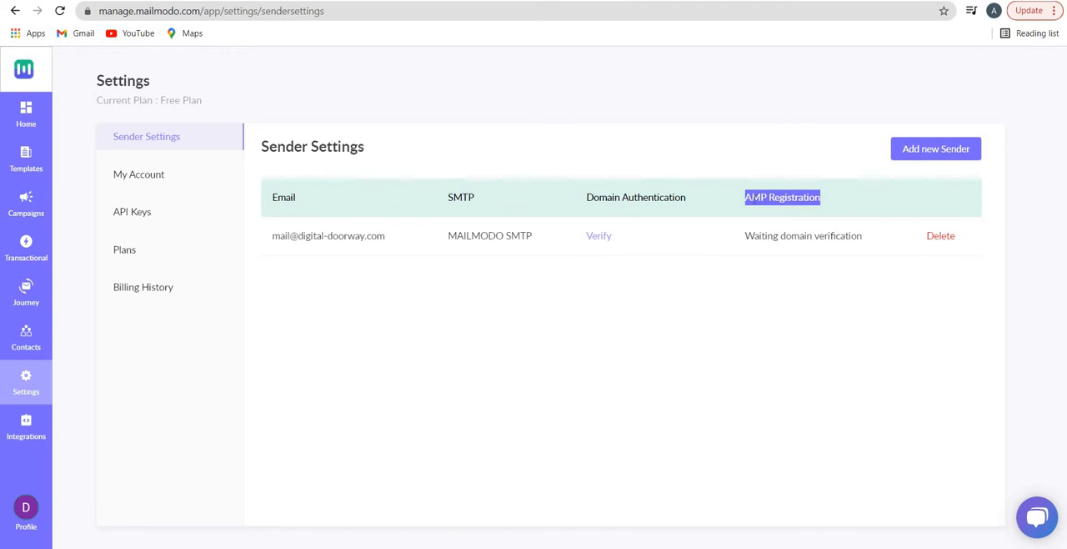
{"action": "left_click", "coordinate": [696, 231]}
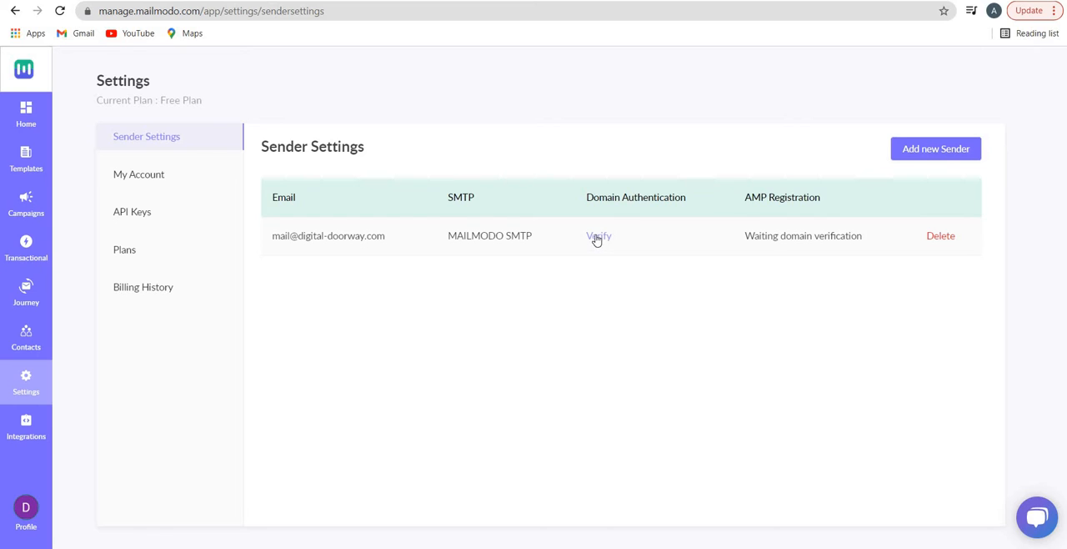
{"action": "left_click", "coordinate": [597, 237]}
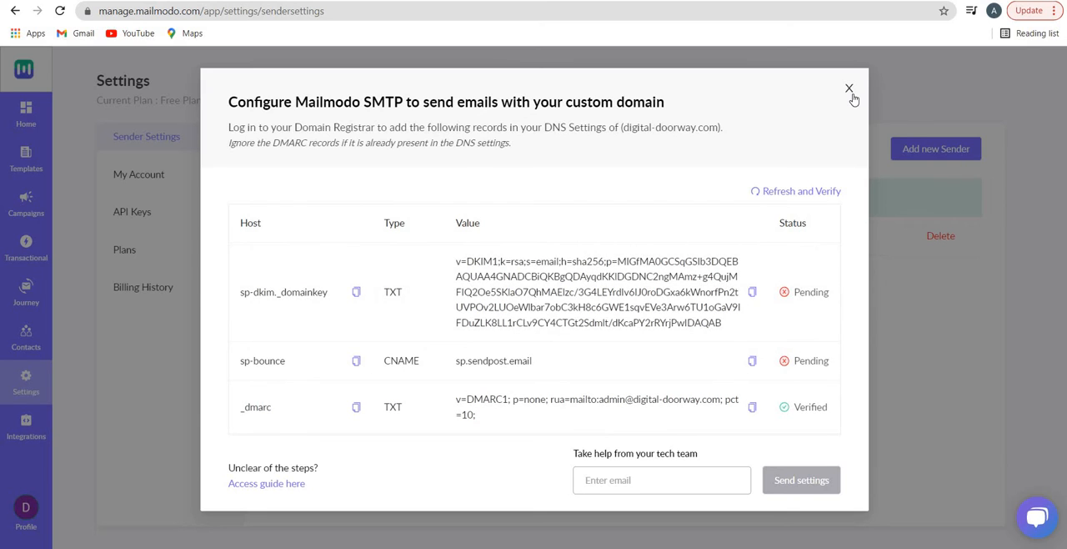
{"action": "left_click", "coordinate": [851, 90]}
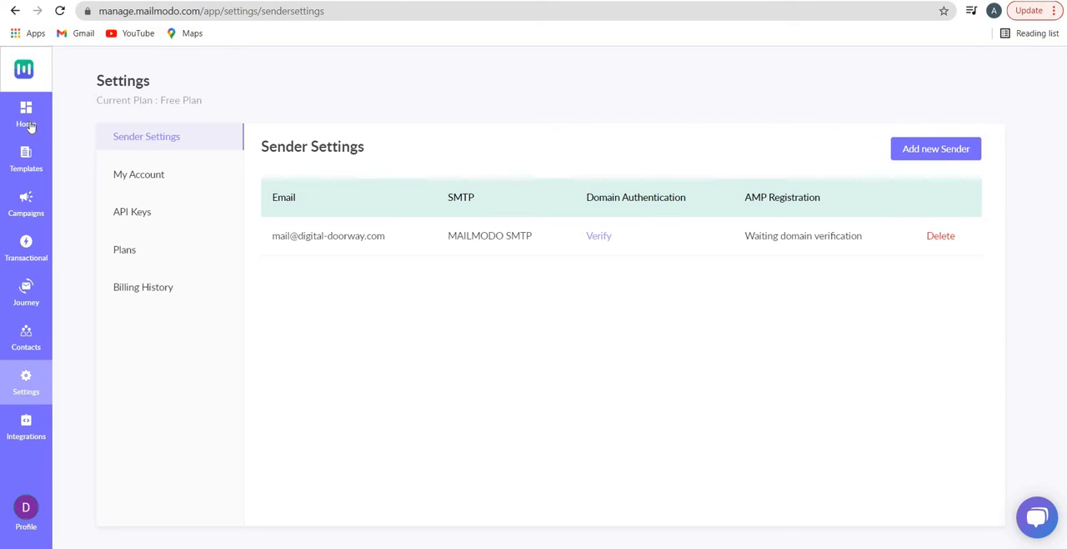
View the API keys settings, then examine the Silver, Gold, Platinum and custom plan offerings
{"action": "left_click", "coordinate": [140, 218]}
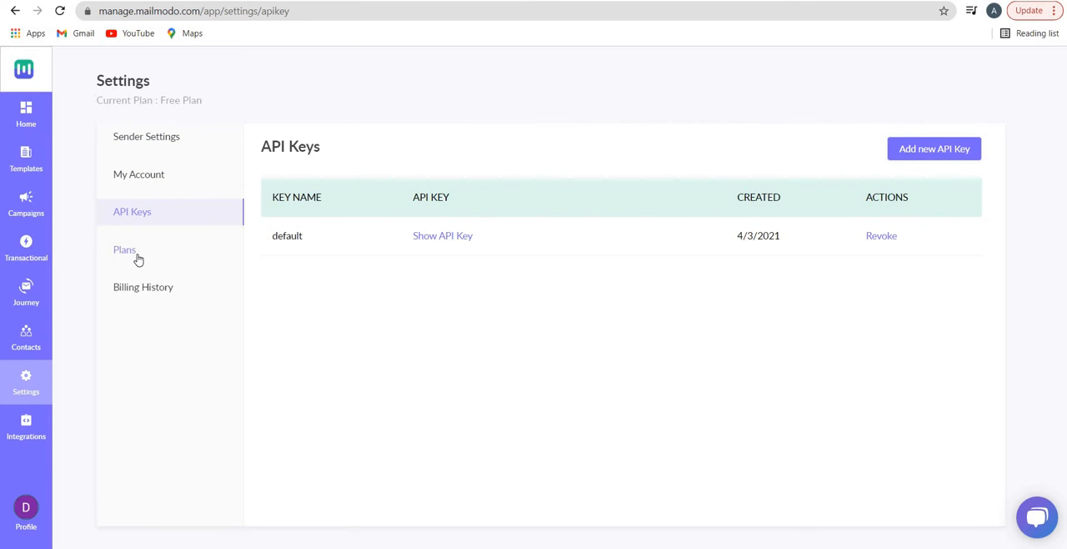
{"action": "left_click", "coordinate": [137, 260]}
{"action": "scroll", "coordinate": [376, 333], "scroll_direction": "down", "scroll_amount": 3}
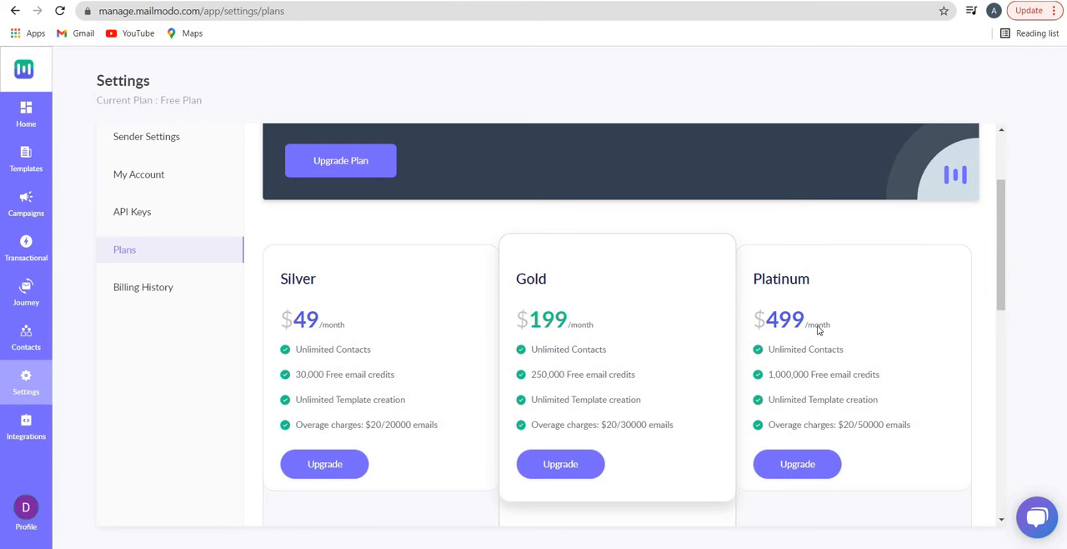
{"action": "scroll", "coordinate": [818, 331], "scroll_direction": "down", "scroll_amount": 5}
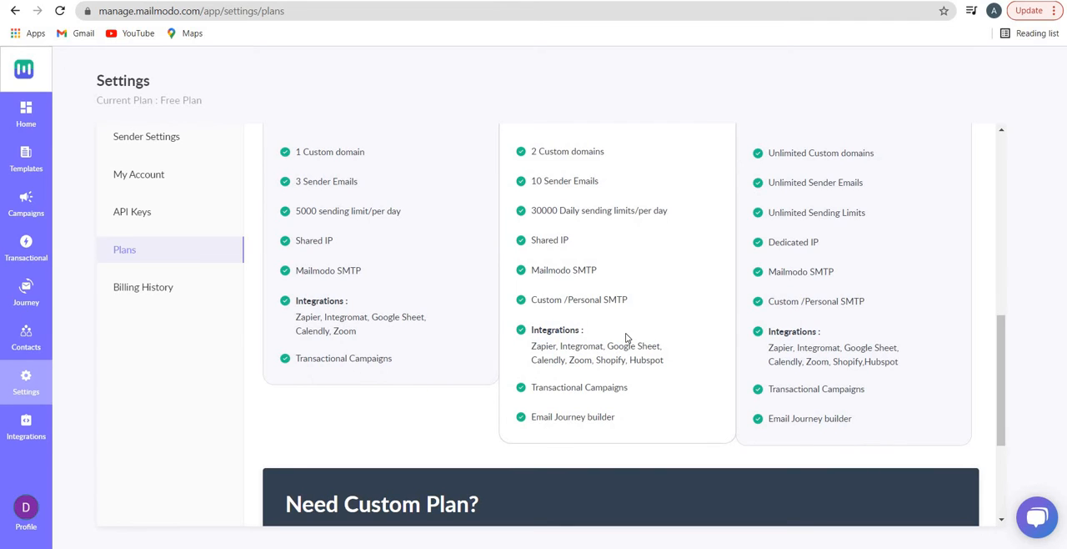
{"action": "scroll", "coordinate": [591, 345], "scroll_direction": "down", "scroll_amount": 3}
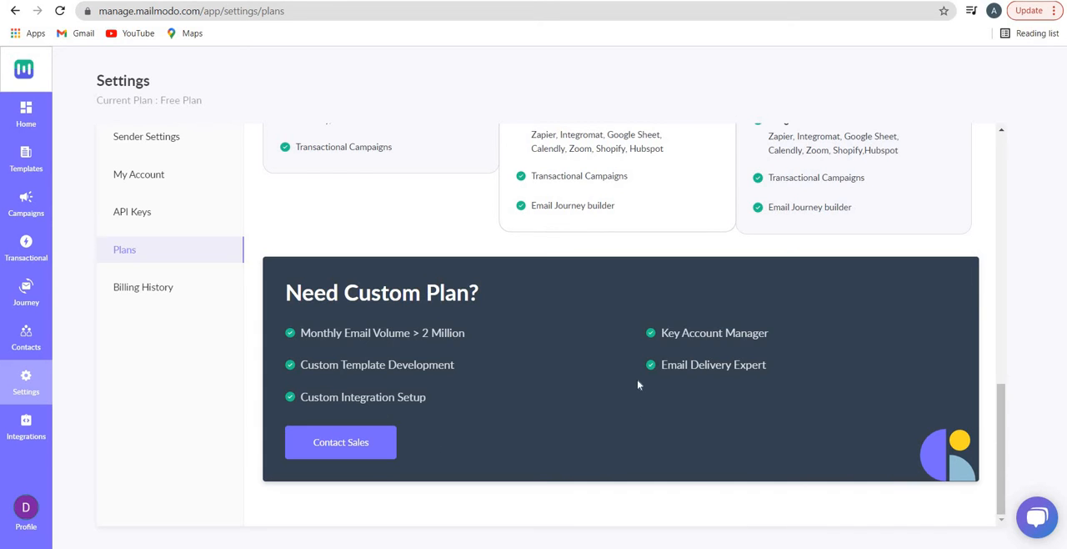
{"action": "scroll", "coordinate": [624, 374], "scroll_direction": "up", "scroll_amount": 8}
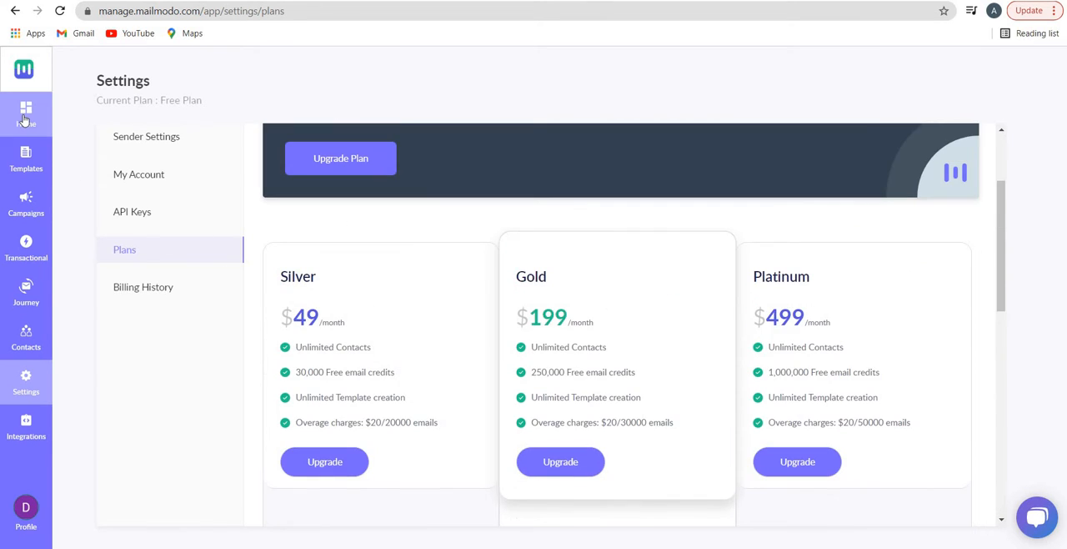
Return to the home dashboard and open the integrations for connecting different platforms
{"action": "left_click", "coordinate": [25, 122]}
{"action": "scroll", "coordinate": [543, 276], "scroll_direction": "down", "scroll_amount": 3}
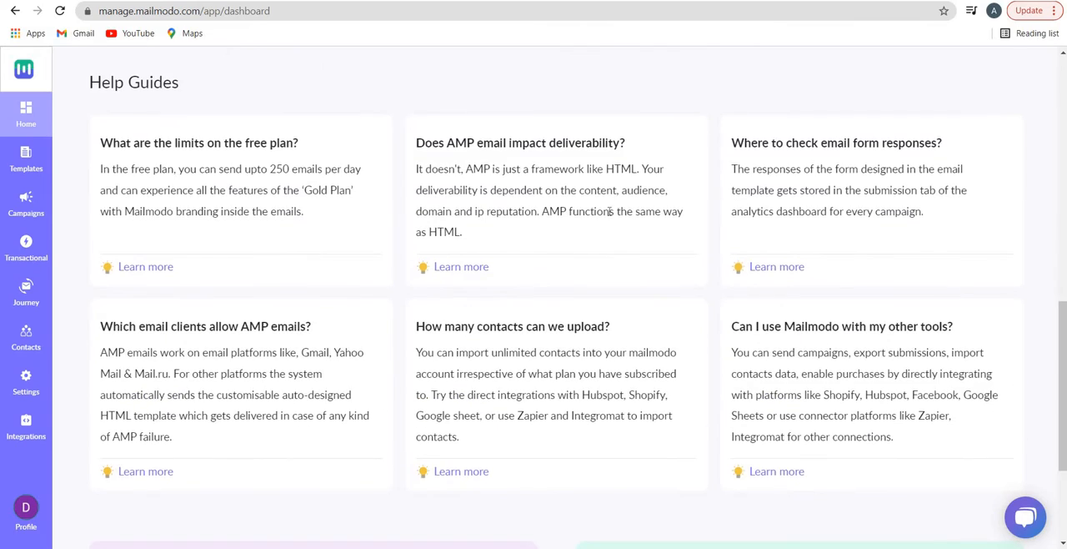
{"action": "scroll", "coordinate": [313, 206], "scroll_direction": "up", "scroll_amount": 6}
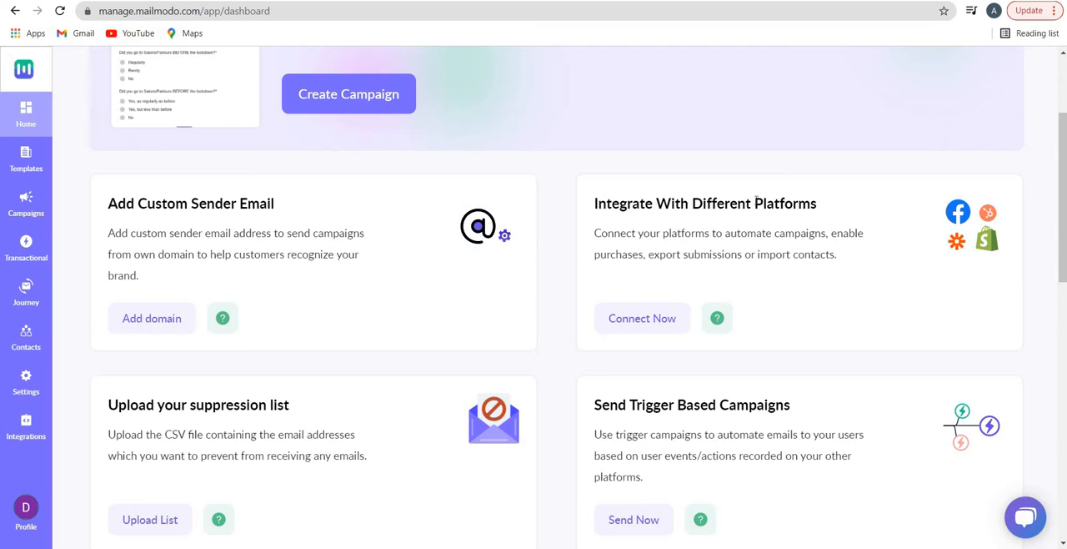
{"action": "left_click", "coordinate": [655, 332]}
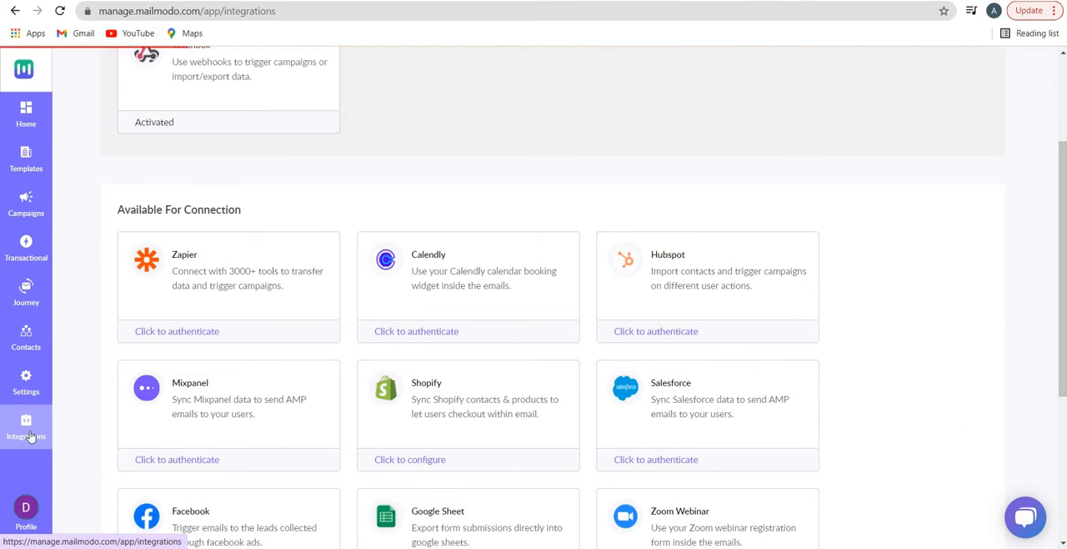
Examine the connected platforms and the integrations available for connection, from Zapier to Integromat
{"action": "scroll", "coordinate": [160, 317], "scroll_direction": "up", "scroll_amount": 2}
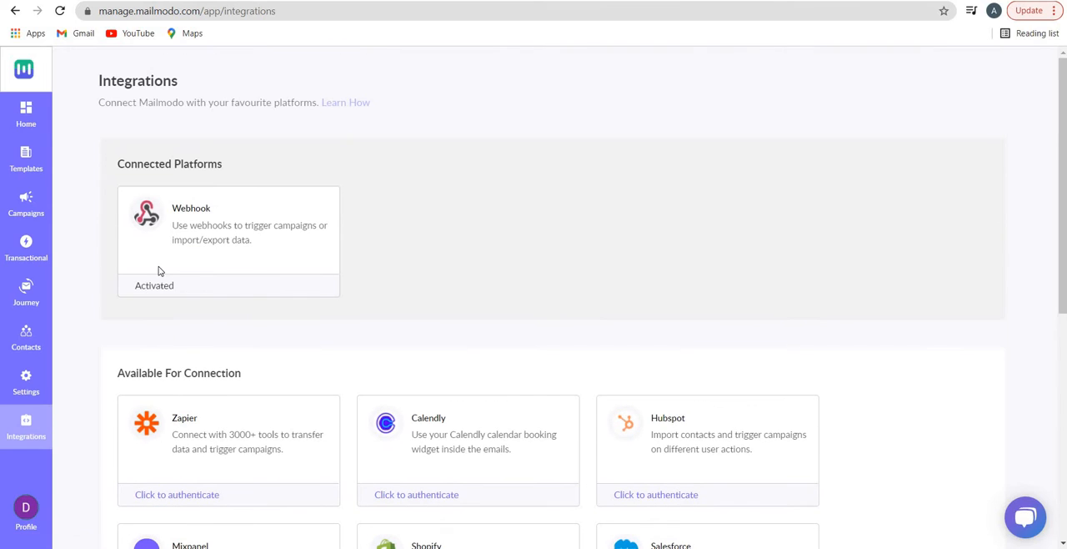
{"action": "scroll", "coordinate": [205, 264], "scroll_direction": "down", "scroll_amount": 3}
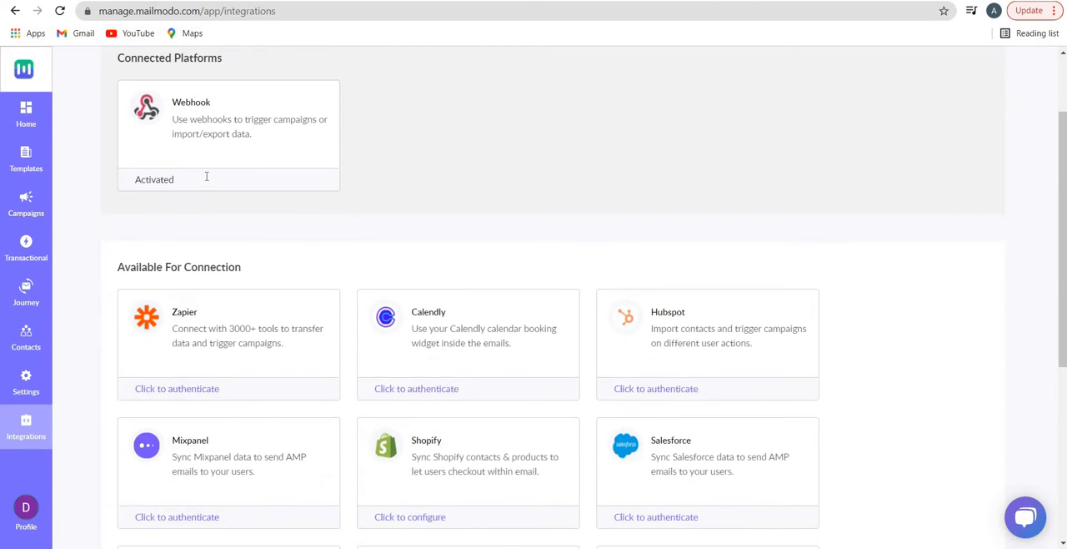
{"action": "scroll", "coordinate": [206, 176], "scroll_direction": "up", "scroll_amount": 1}
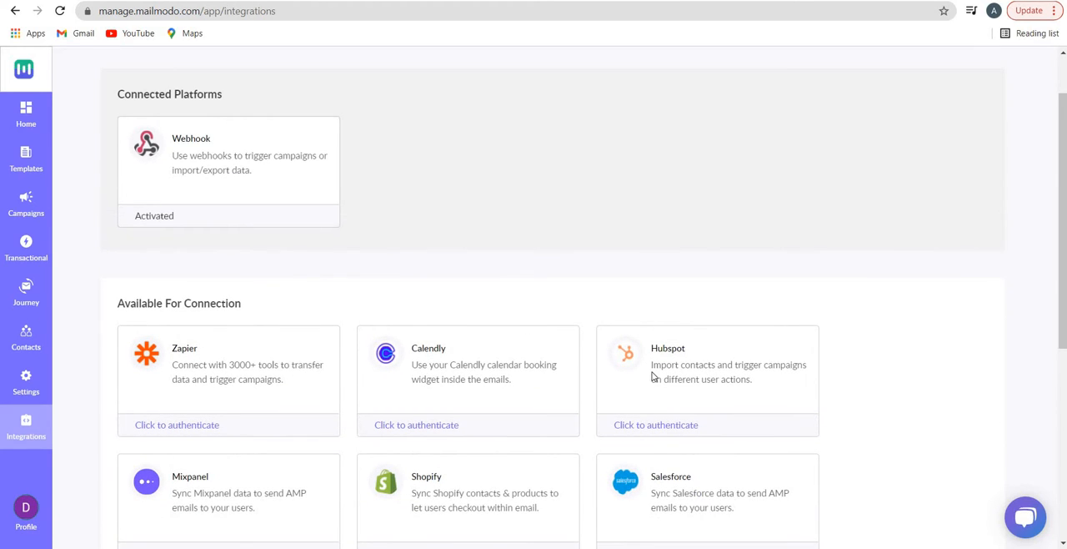
{"action": "scroll", "coordinate": [655, 374], "scroll_direction": "down", "scroll_amount": 3}
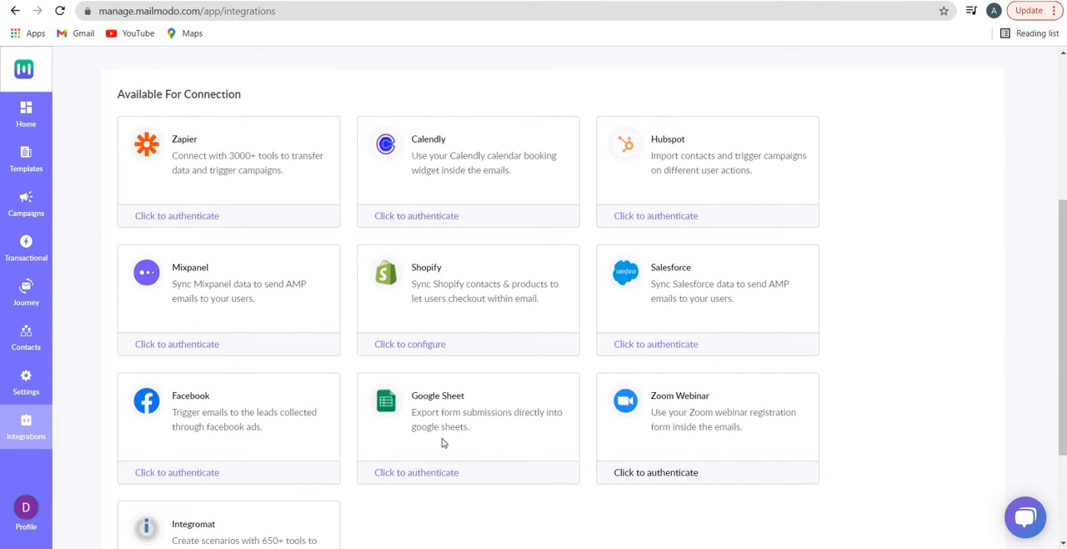
{"action": "scroll", "coordinate": [720, 241], "scroll_direction": "down", "scroll_amount": 2}
{"action": "scroll", "coordinate": [667, 280], "scroll_direction": "up", "scroll_amount": 4}
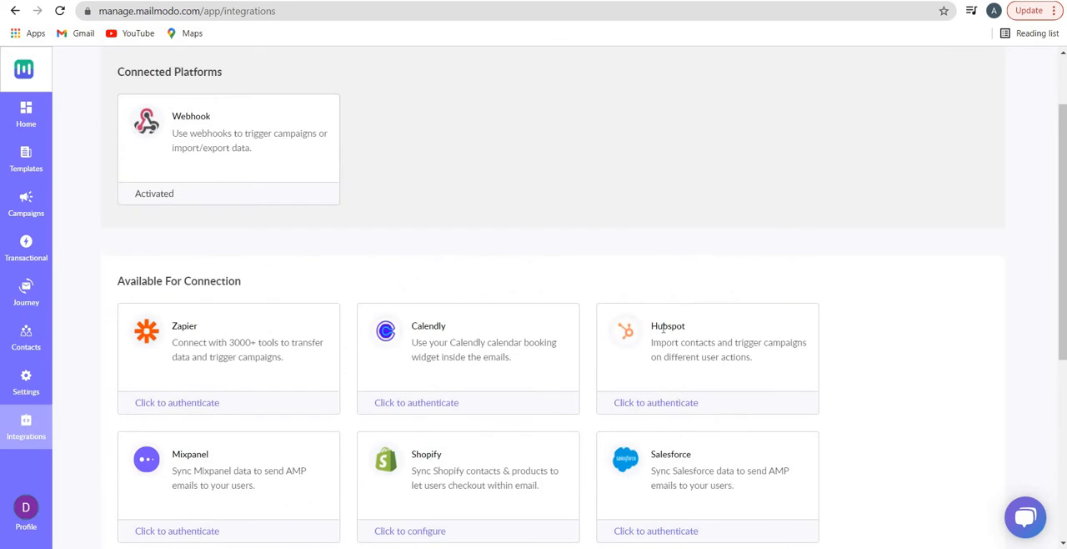
Start the HubSpot integration, select the Digital Doorway account for authorization, and close the authorization window without connecting
{"action": "scroll", "coordinate": [655, 341], "scroll_direction": "down", "scroll_amount": 1}
{"action": "left_click", "coordinate": [655, 335]}
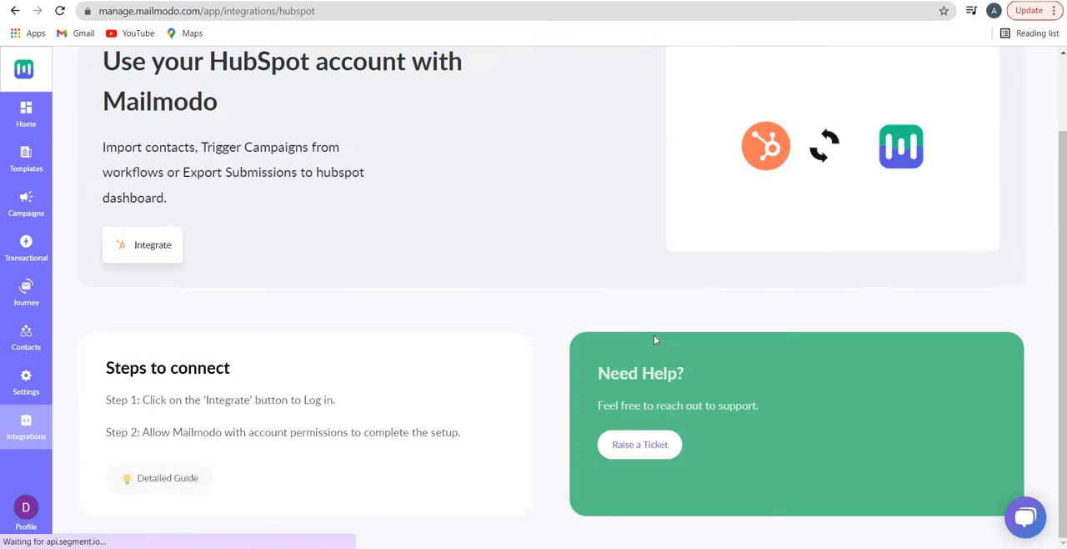
{"action": "scroll", "coordinate": [162, 179], "scroll_direction": "up", "scroll_amount": 1}
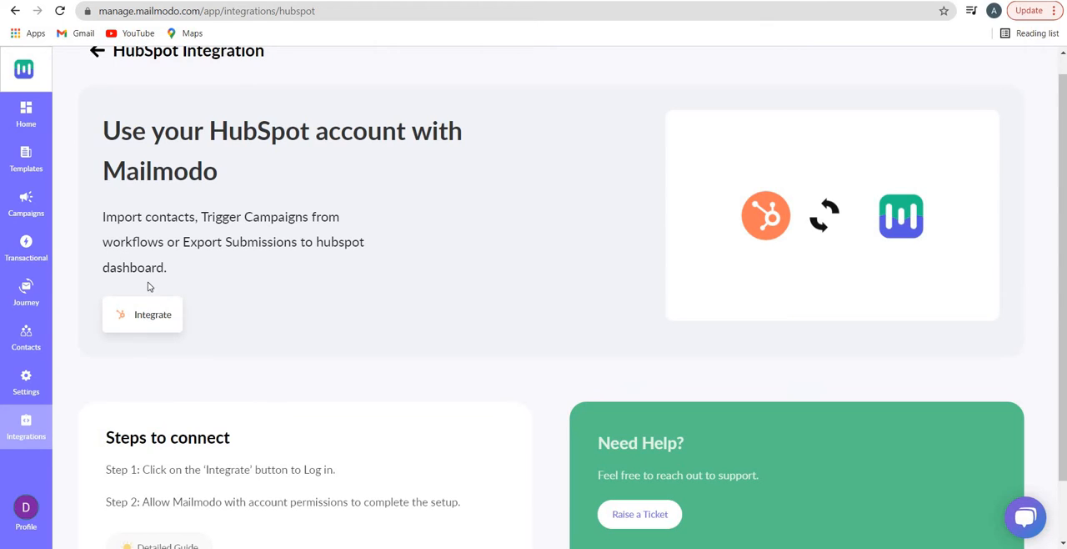
{"action": "scroll", "coordinate": [148, 281], "scroll_direction": "down", "scroll_amount": 1}
{"action": "left_click", "coordinate": [144, 247]}
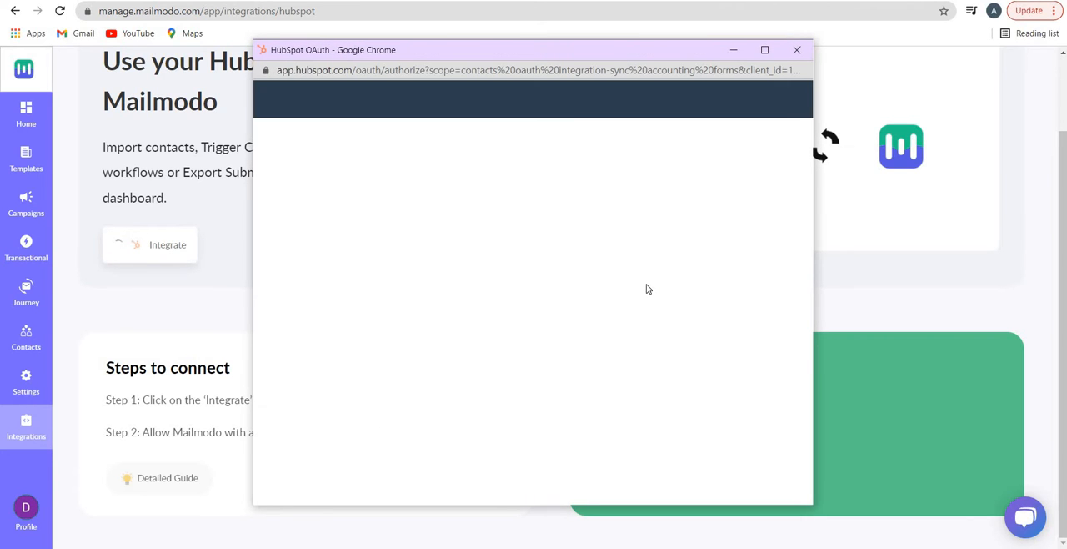
{"action": "scroll", "coordinate": [398, 418], "scroll_direction": "down", "scroll_amount": 1}
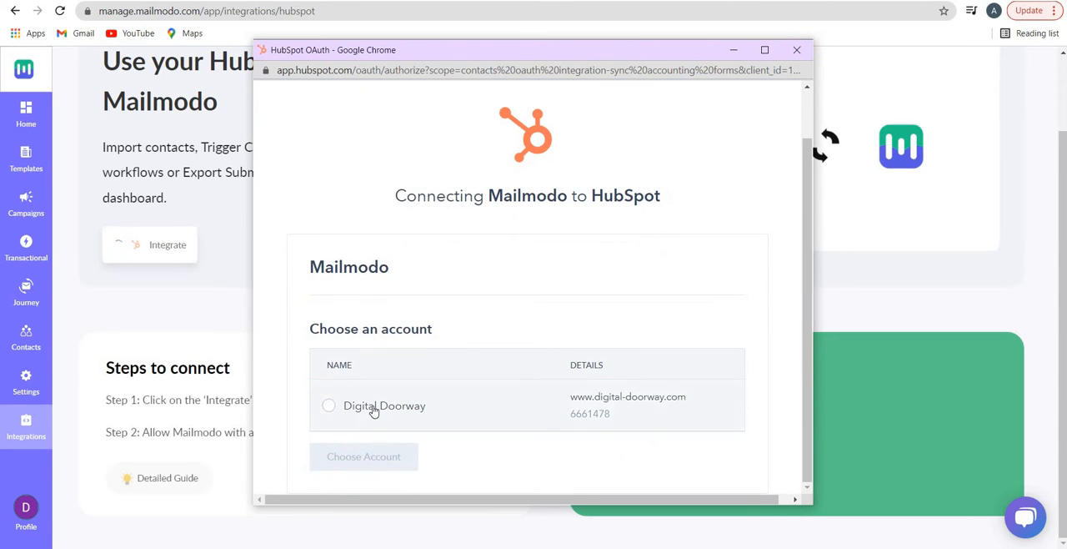
{"action": "left_click", "coordinate": [326, 410]}
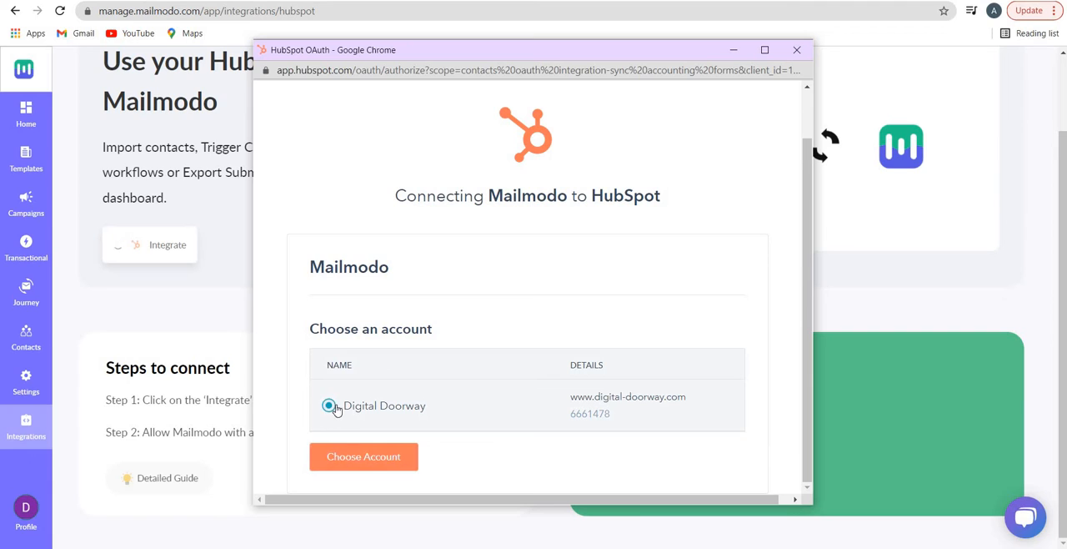
{"action": "left_click", "coordinate": [797, 50]}
Look in on the saved templates, then review the suppression list and trigger-based campaign options on the home dashboard
{"action": "left_click", "coordinate": [26, 161]}
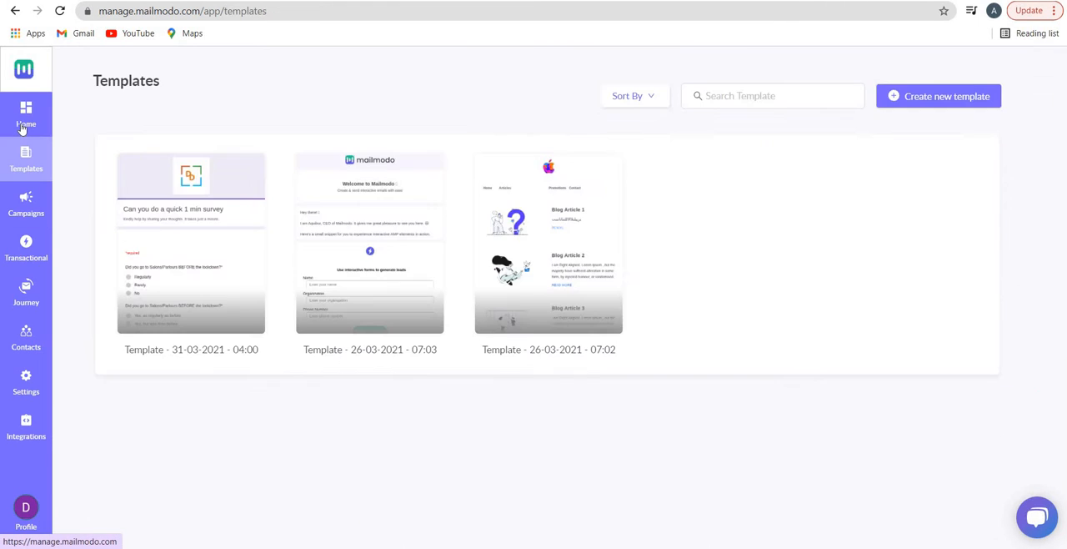
{"action": "left_click", "coordinate": [25, 116]}
{"action": "scroll", "coordinate": [581, 381], "scroll_direction": "down", "scroll_amount": 5}
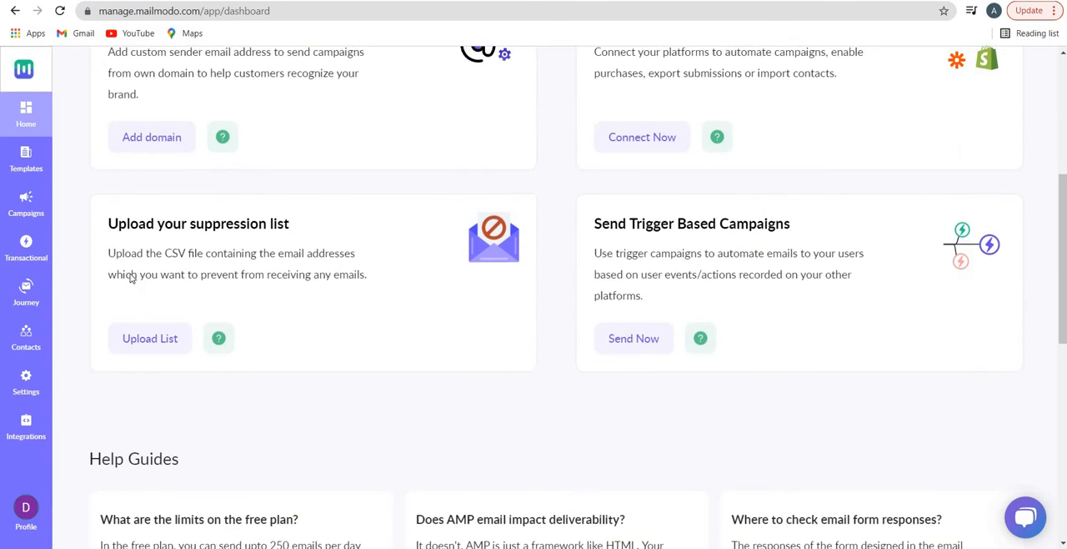
{"action": "scroll", "coordinate": [130, 279], "scroll_direction": "up", "scroll_amount": 1}
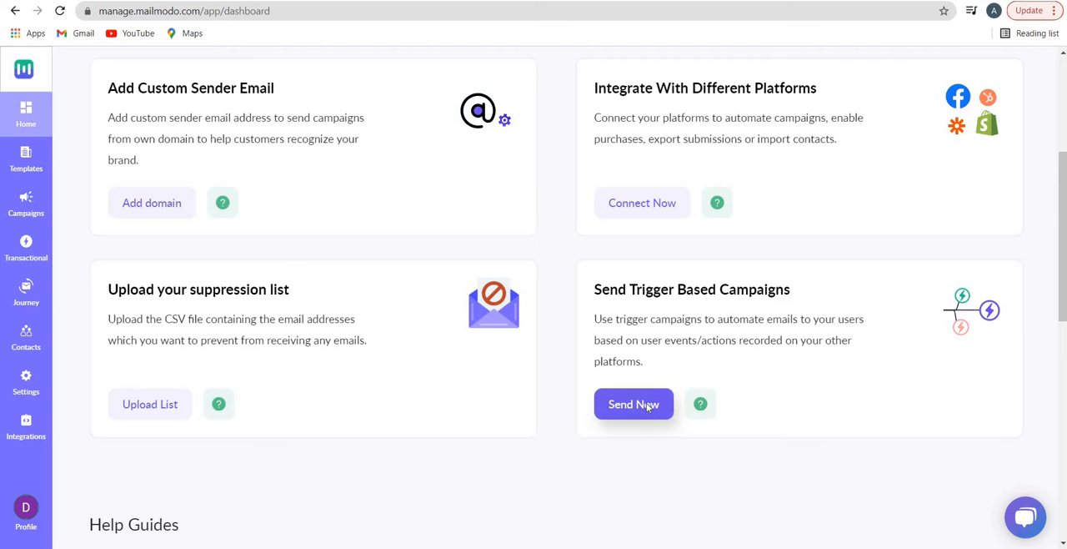
Read the dashboard's help guides on free plan limits, AMP email clients and contact uploads
{"action": "scroll", "coordinate": [296, 273], "scroll_direction": "down", "scroll_amount": 2}
{"action": "scroll", "coordinate": [267, 273], "scroll_direction": "down", "scroll_amount": 2}
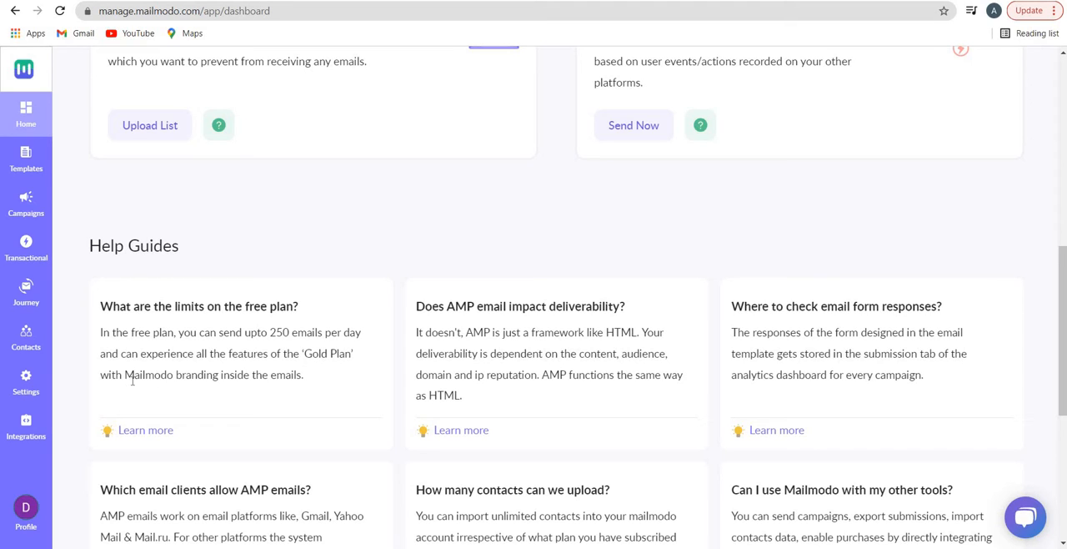
{"action": "left_click_drag", "start_coordinate": [124, 375], "coordinate": [265, 369]}
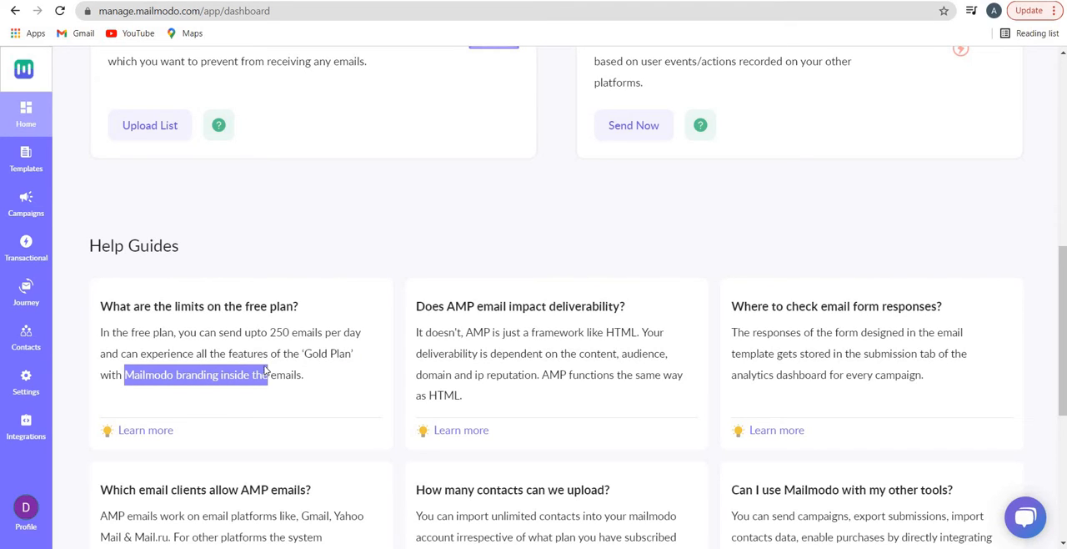
{"action": "left_click", "coordinate": [256, 347]}
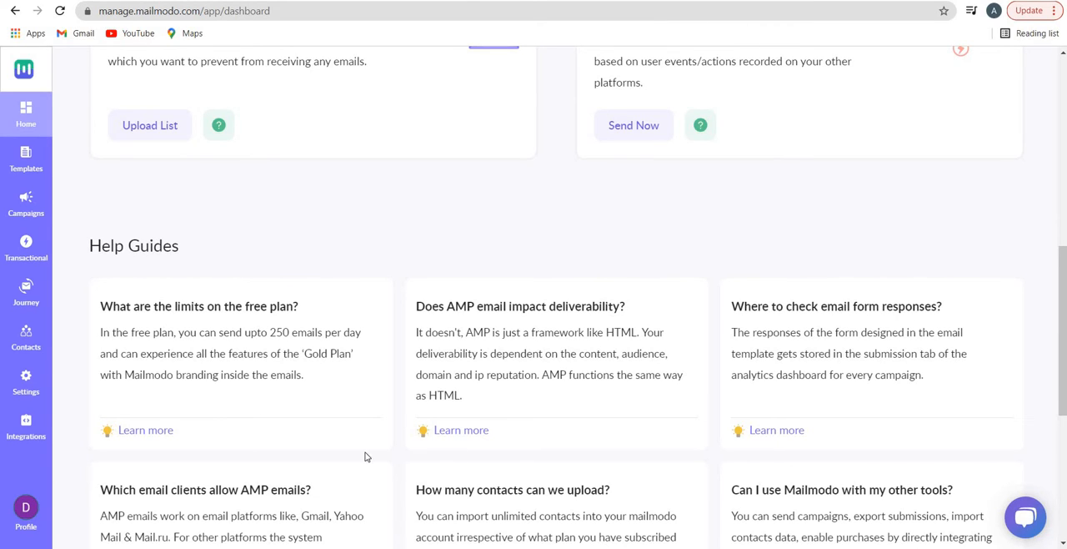
{"action": "scroll", "coordinate": [364, 455], "scroll_direction": "down", "scroll_amount": 2}
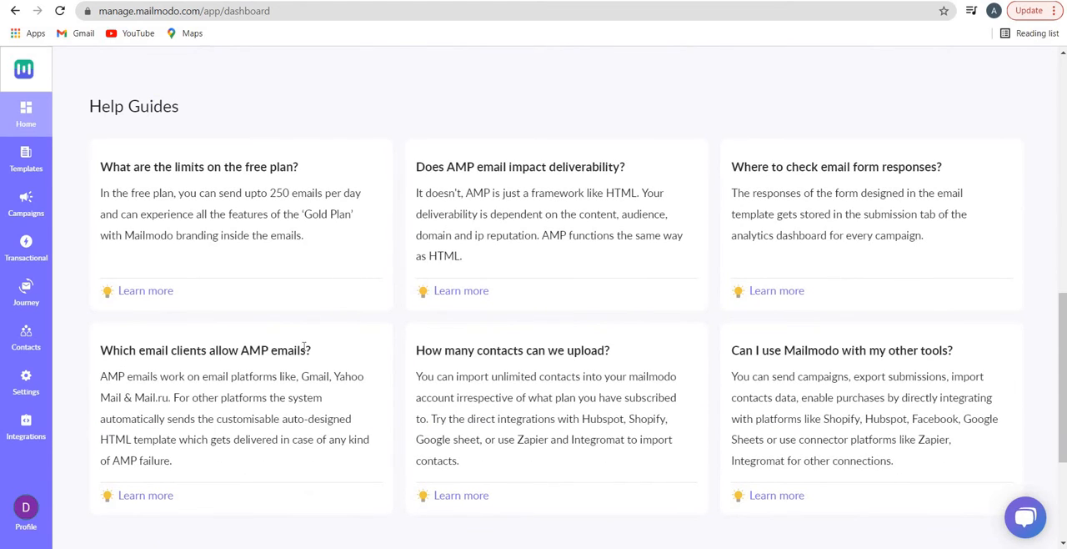
{"action": "left_click_drag", "start_coordinate": [468, 351], "coordinate": [557, 351]}
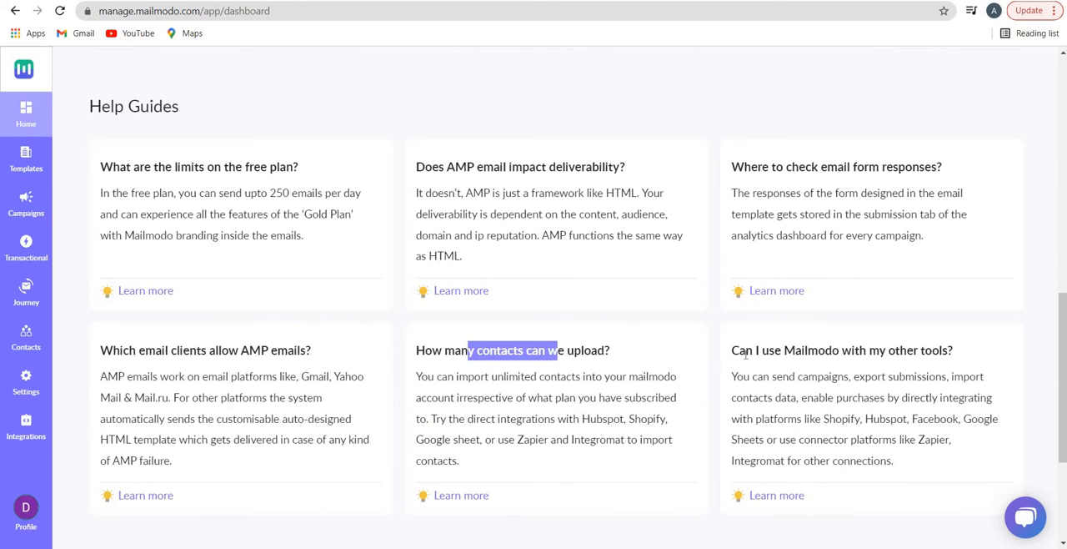
Read the help guide on using Mailmodo with other tools, and look in on the Contact Sales demo calendar without booking
{"action": "left_click_drag", "start_coordinate": [749, 351], "coordinate": [870, 351]}
{"action": "scroll", "coordinate": [497, 300], "scroll_direction": "down", "scroll_amount": 3}
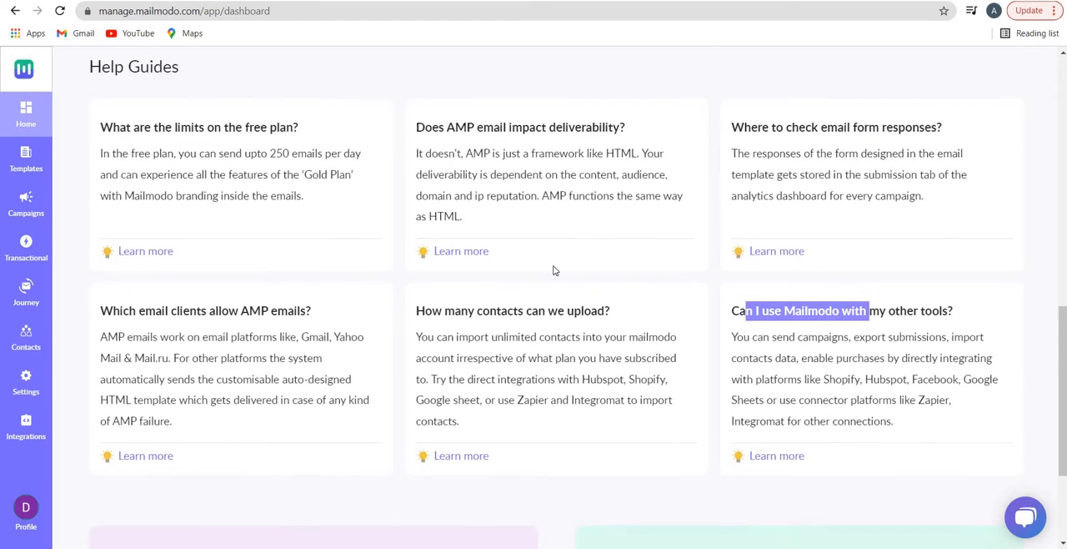
{"action": "scroll", "coordinate": [234, 312], "scroll_direction": "down", "scroll_amount": 1}
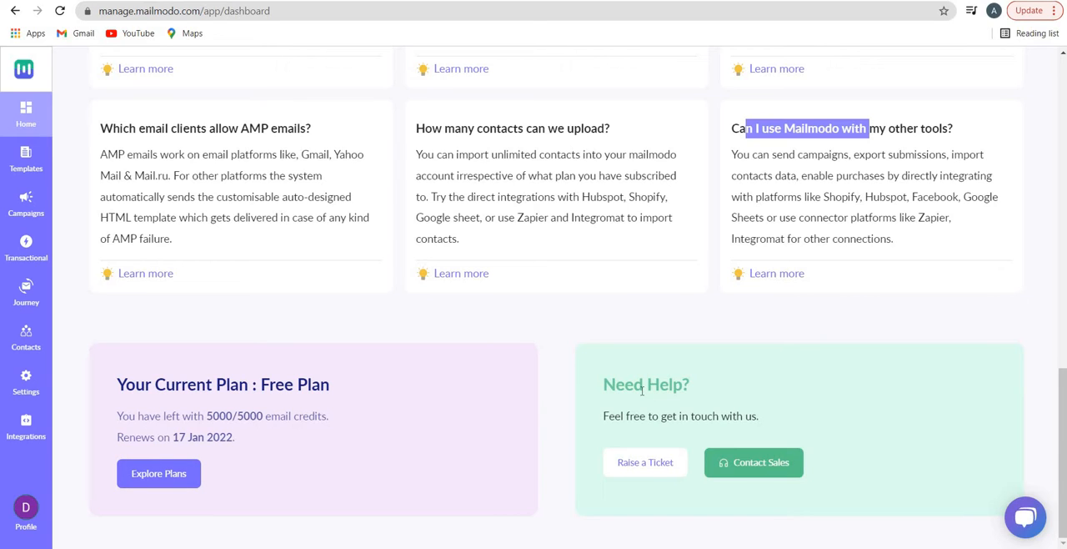
{"action": "left_click", "coordinate": [731, 460]}
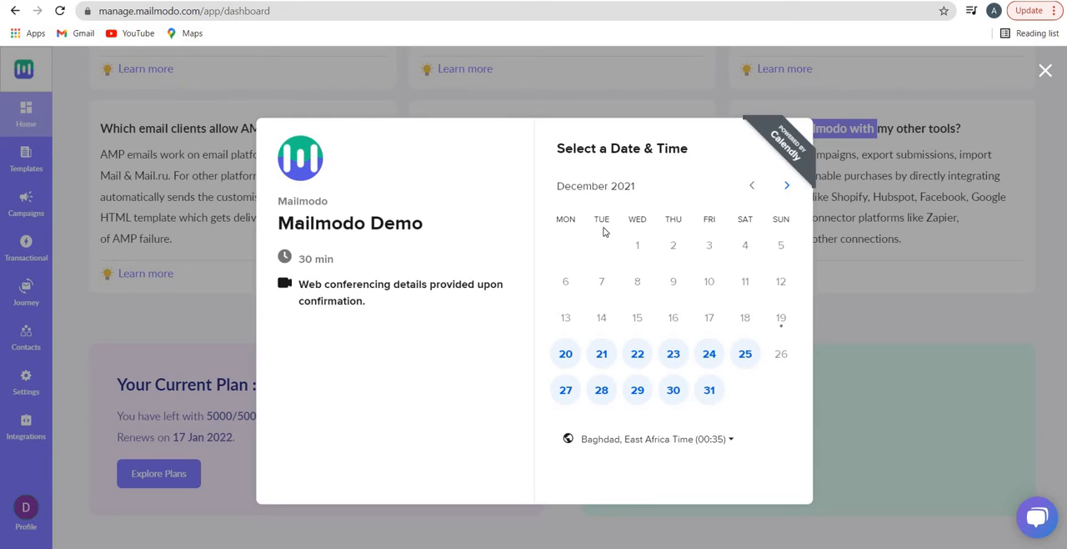
{"action": "left_click", "coordinate": [1045, 70]}
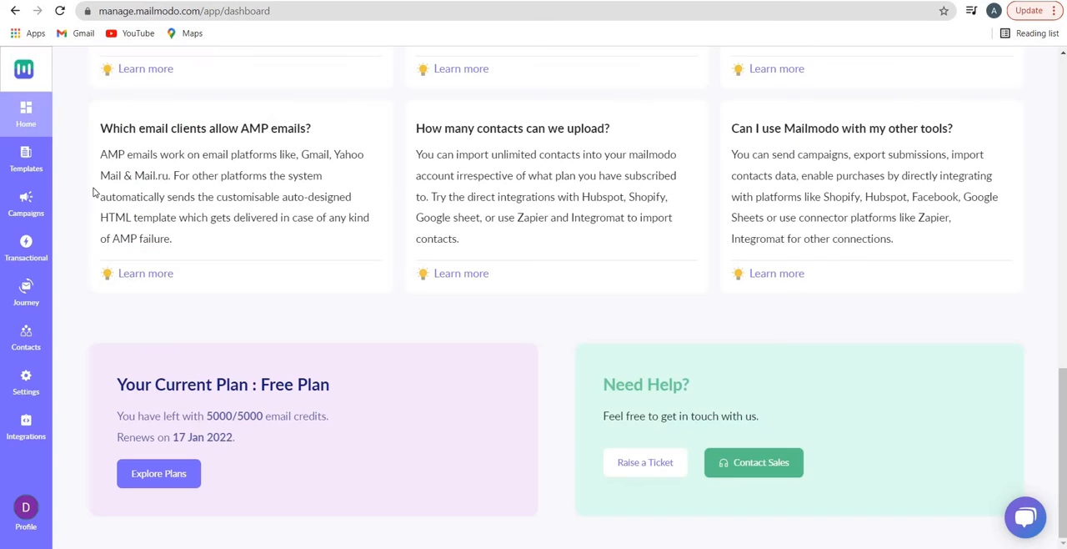
Go to the saved templates and start creating a new template
{"action": "scroll", "coordinate": [27, 166], "scroll_direction": "up", "scroll_amount": 3}
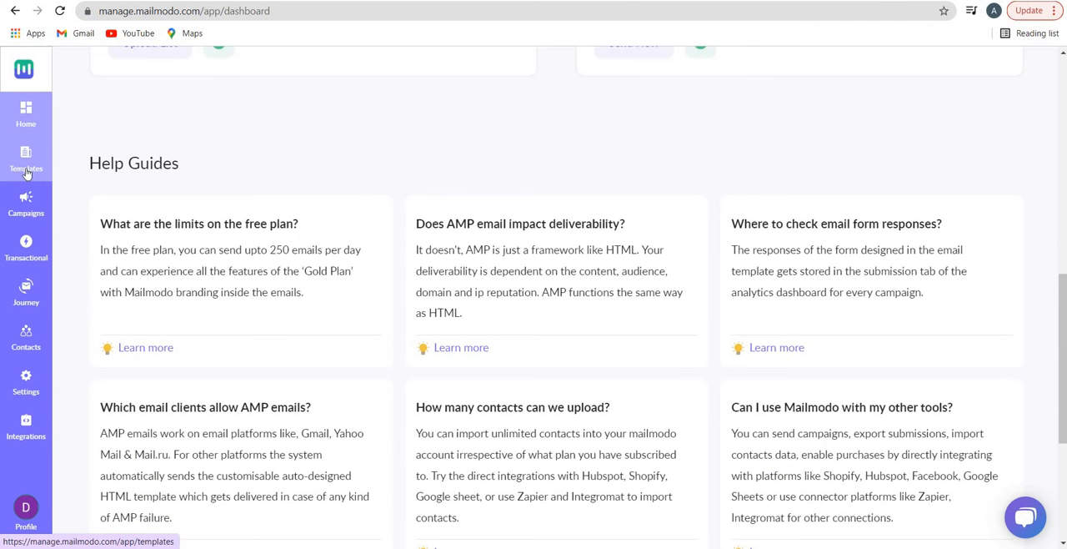
{"action": "left_click", "coordinate": [23, 169]}
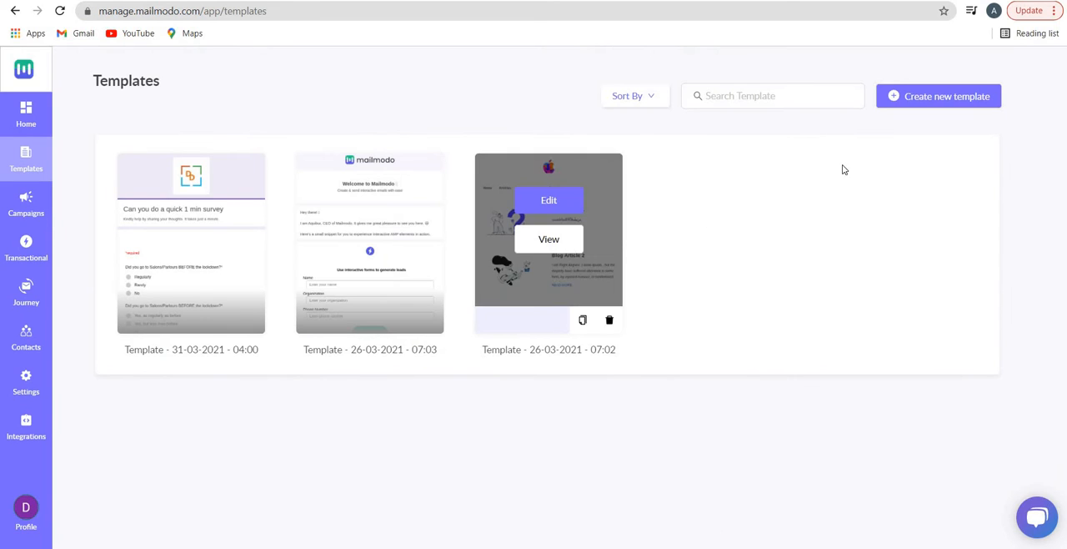
{"action": "left_click", "coordinate": [948, 98]}
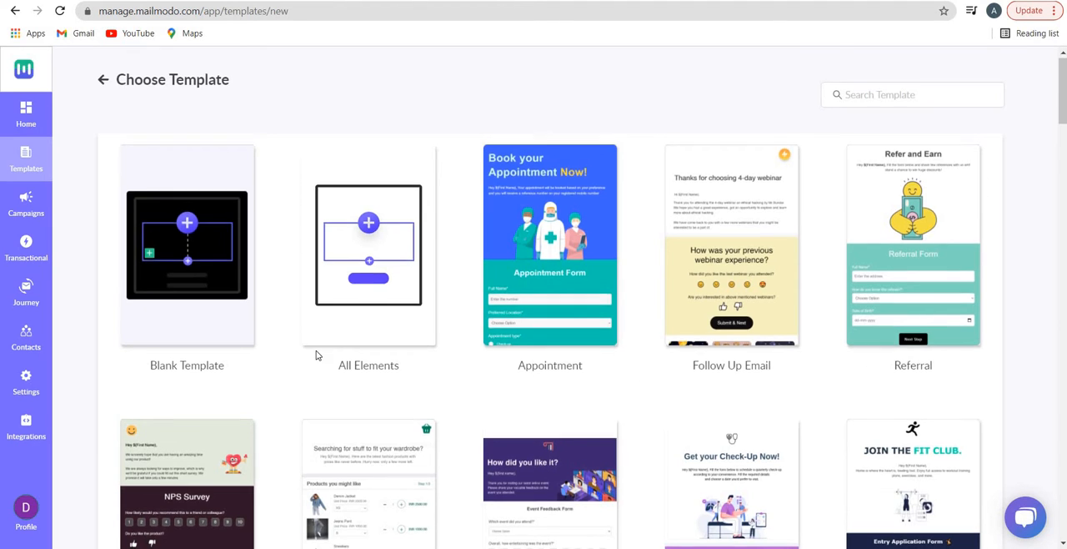
Examine the ready-made templates in the gallery, including the survey, feedback, meeting, newsletter and registration designs
{"action": "scroll", "coordinate": [164, 364], "scroll_direction": "down", "scroll_amount": 3}
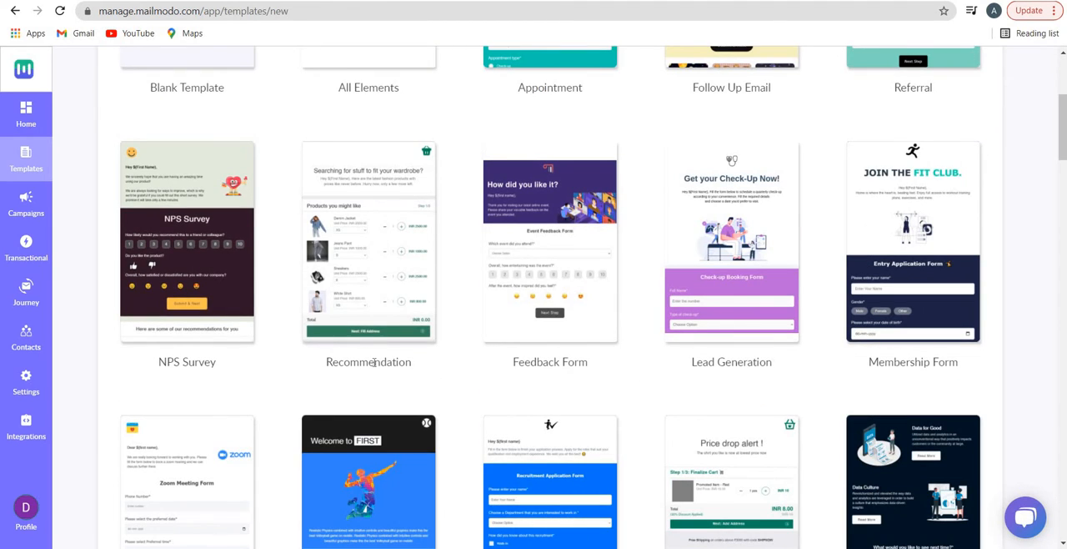
{"action": "left_click_drag", "start_coordinate": [554, 362], "coordinate": [579, 362]}
{"action": "scroll", "coordinate": [894, 400], "scroll_direction": "down", "scroll_amount": 3}
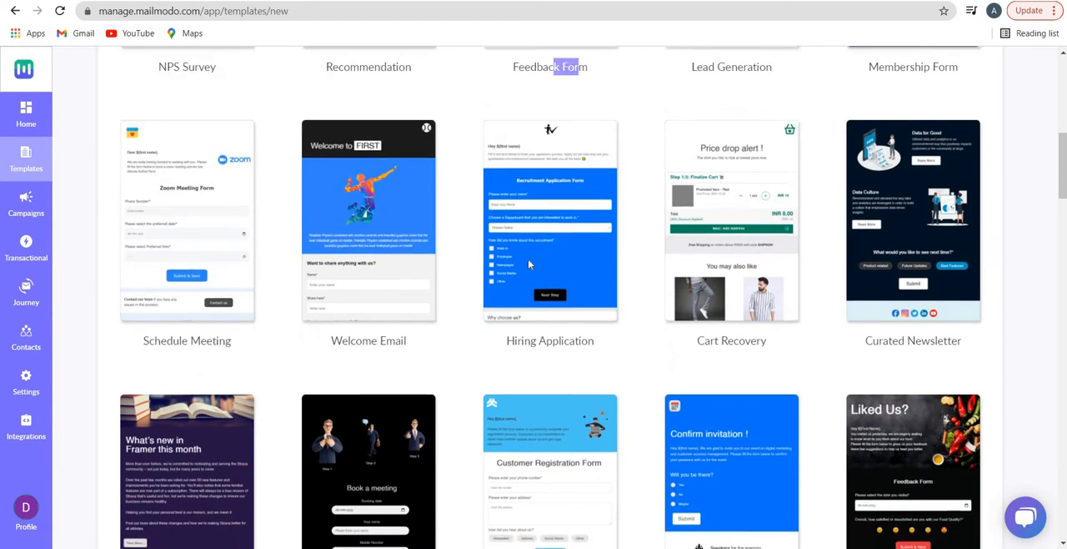
{"action": "scroll", "coordinate": [155, 221], "scroll_direction": "down", "scroll_amount": 1}
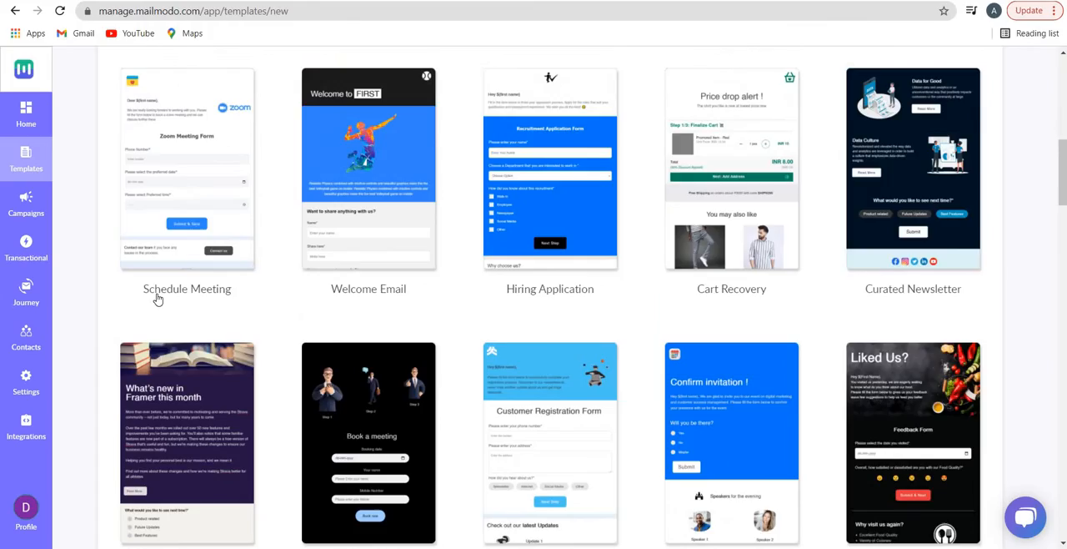
{"action": "scroll", "coordinate": [191, 269], "scroll_direction": "up", "scroll_amount": 2}
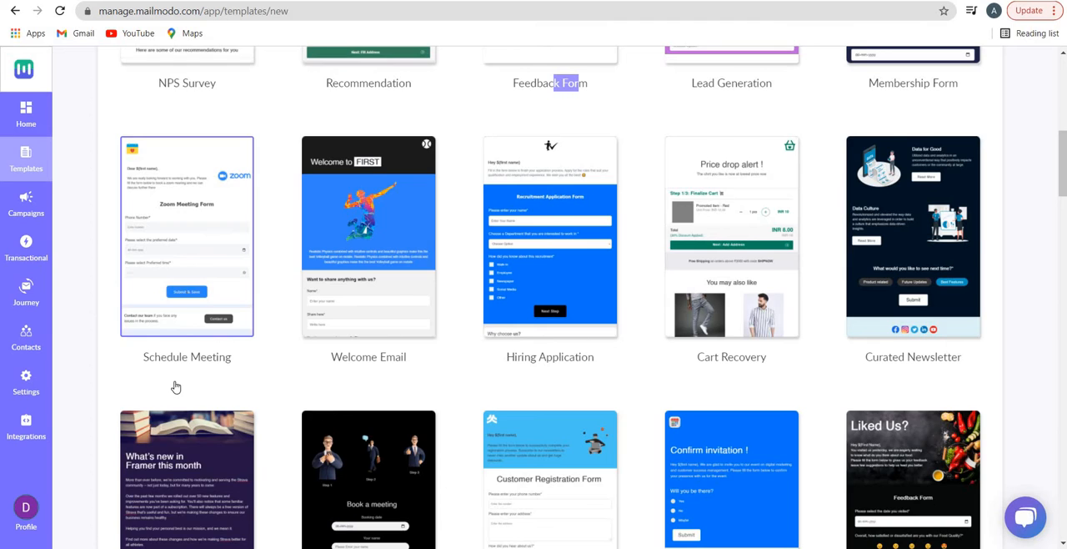
{"action": "scroll", "coordinate": [174, 386], "scroll_direction": "up", "scroll_amount": 2}
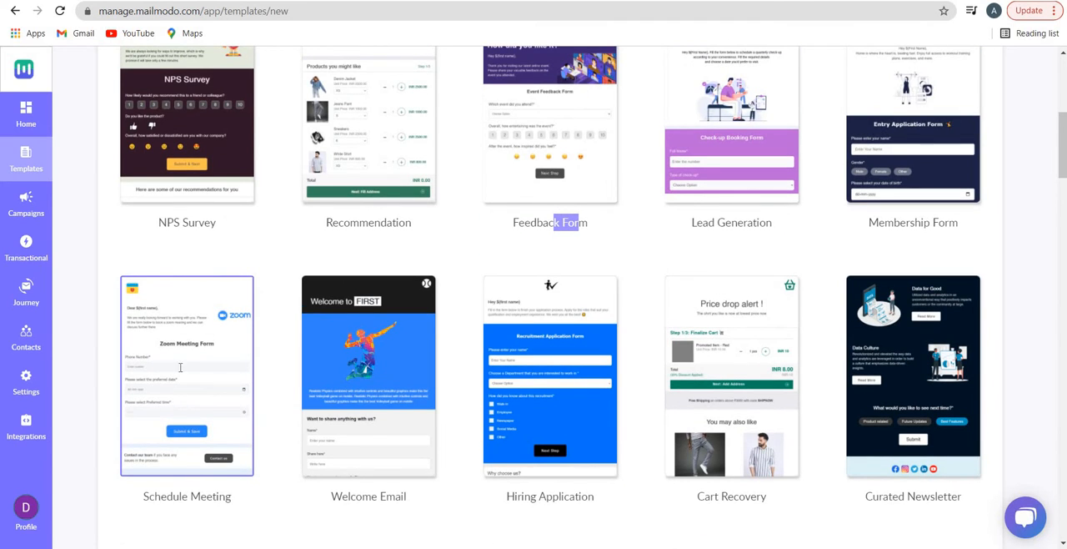
{"action": "scroll", "coordinate": [174, 394], "scroll_direction": "up", "scroll_amount": 2}
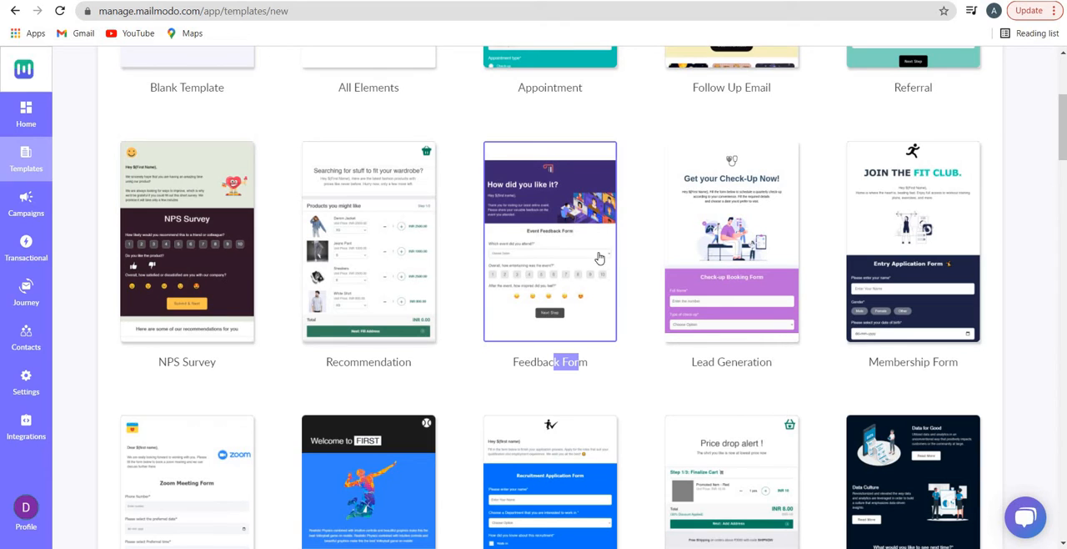
{"action": "scroll", "coordinate": [584, 275], "scroll_direction": "down", "scroll_amount": 5}
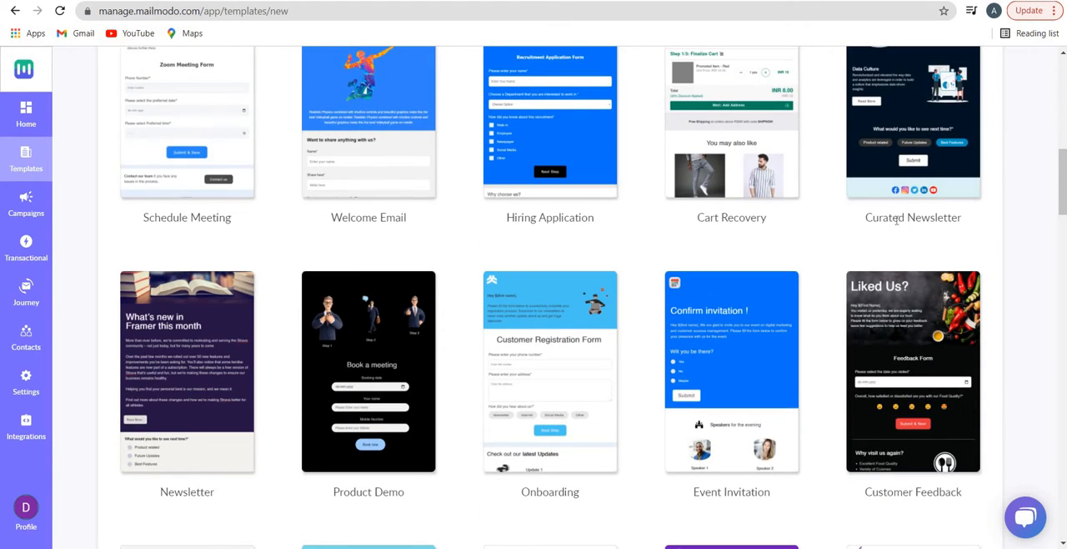
{"action": "scroll", "coordinate": [634, 353], "scroll_direction": "down", "scroll_amount": 8}
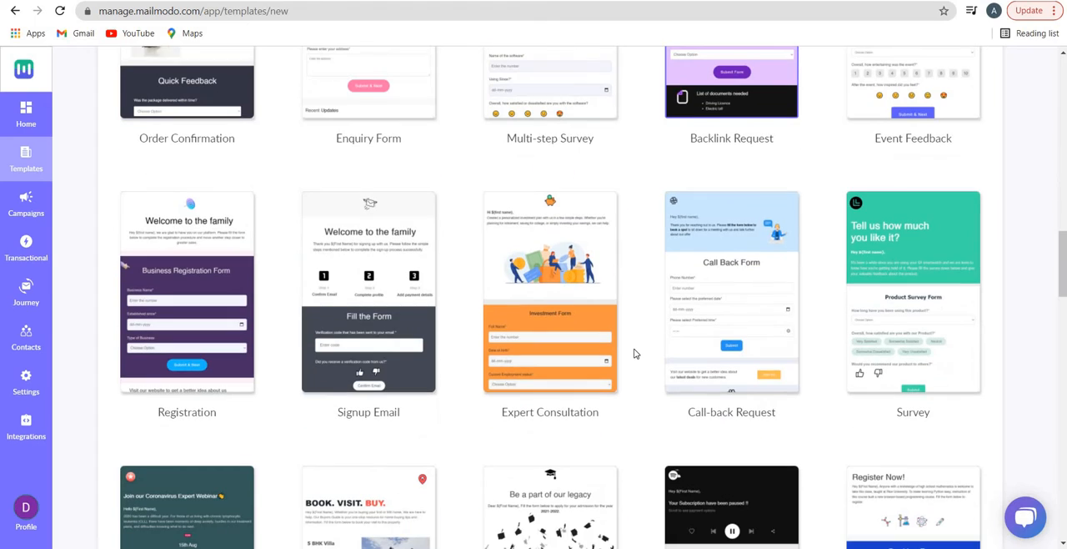
{"action": "scroll", "coordinate": [629, 357], "scroll_direction": "up", "scroll_amount": 10}
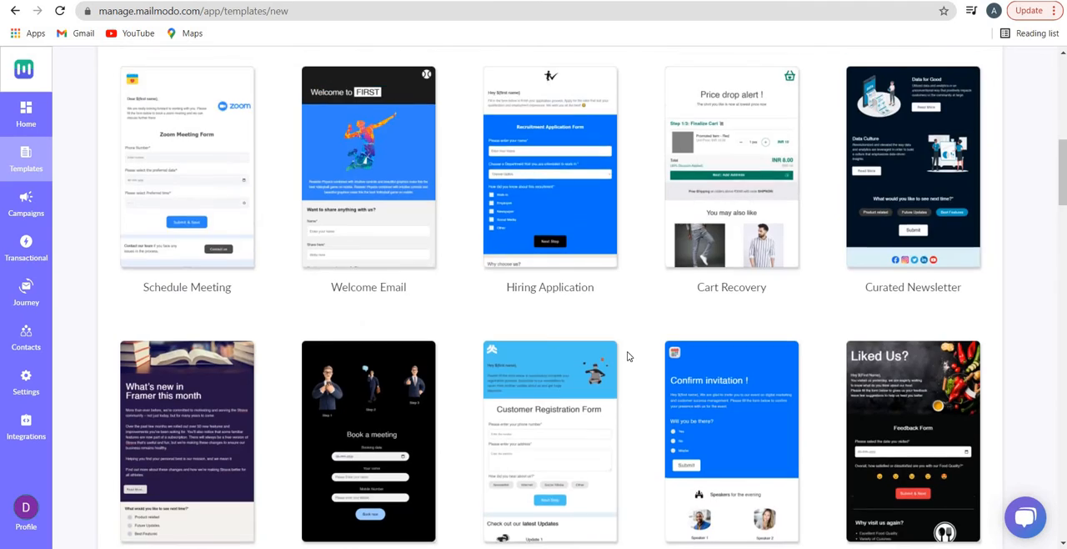
Open the Lead Generation template with the check-up booking form in the editor
{"action": "scroll", "coordinate": [633, 326], "scroll_direction": "up", "scroll_amount": 5}
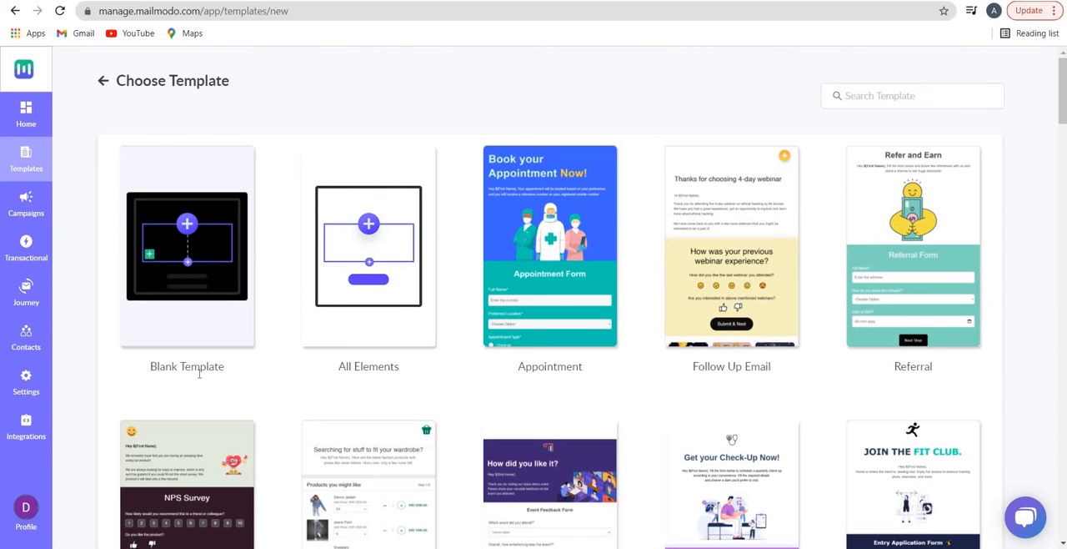
{"action": "scroll", "coordinate": [232, 369], "scroll_direction": "down", "scroll_amount": 3}
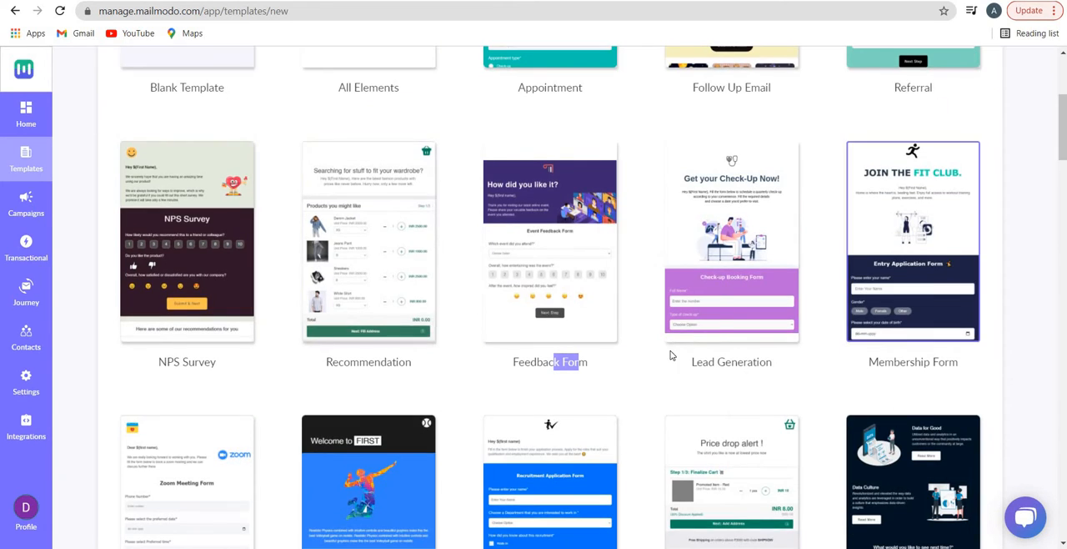
{"action": "left_click", "coordinate": [745, 279]}
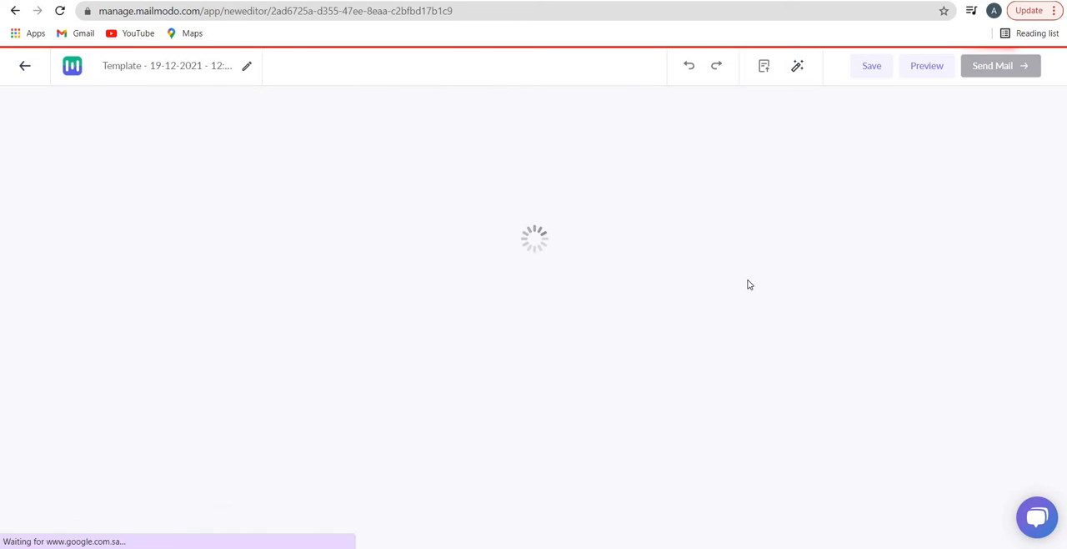
{"action": "double_click", "coordinate": [217, 69]}
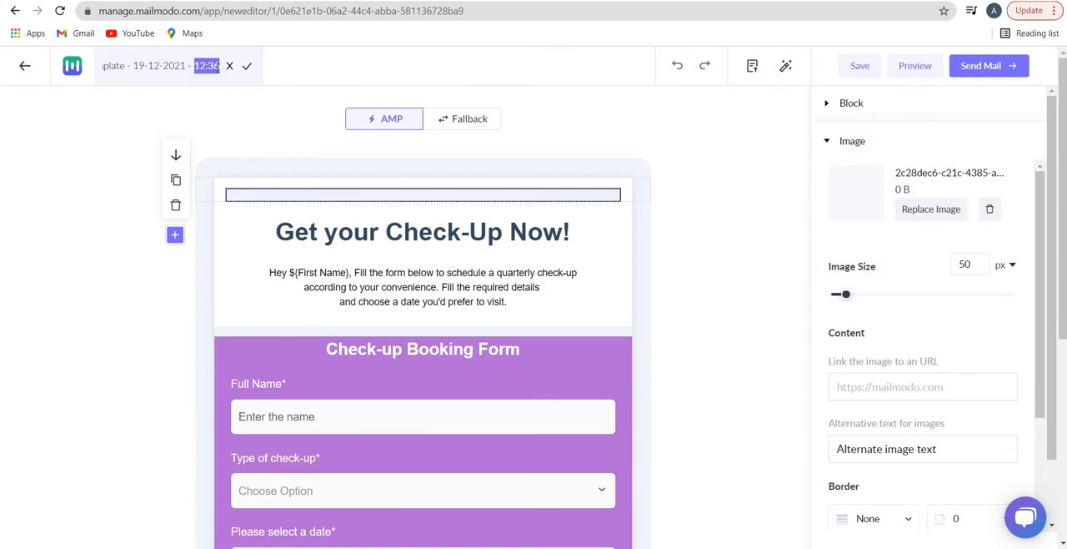
{"action": "key", "text": "BackSpace"}
{"action": "key", "text": "BackSpace"}
{"action": "key", "text": "BackSpace"}
{"action": "key", "text": "BackSpace"}
{"action": "key", "text": "BackSpace"}
{"action": "key", "text": "BackSpace"}
{"action": "key", "text": "BackSpace"}
{"action": "key", "text": "BackSpace"}
{"action": "key", "text": "BackSpace"}
{"action": "key", "text": "BackSpace"}
{"action": "key", "text": "BackSpace"}
{"action": "key", "text": "BackSpace"}
{"action": "key", "text": "BackSpace"}
{"action": "key", "text": "BackSpace"}
{"action": "key", "text": "BackSpace"}
{"action": "key", "text": "BackSpace"}
{"action": "key", "text": "BackSpace"}
{"action": "key", "text": "BackSpace"}
{"action": "key", "text": "BackSpace"}
{"action": "key", "text": "BackSpace"}
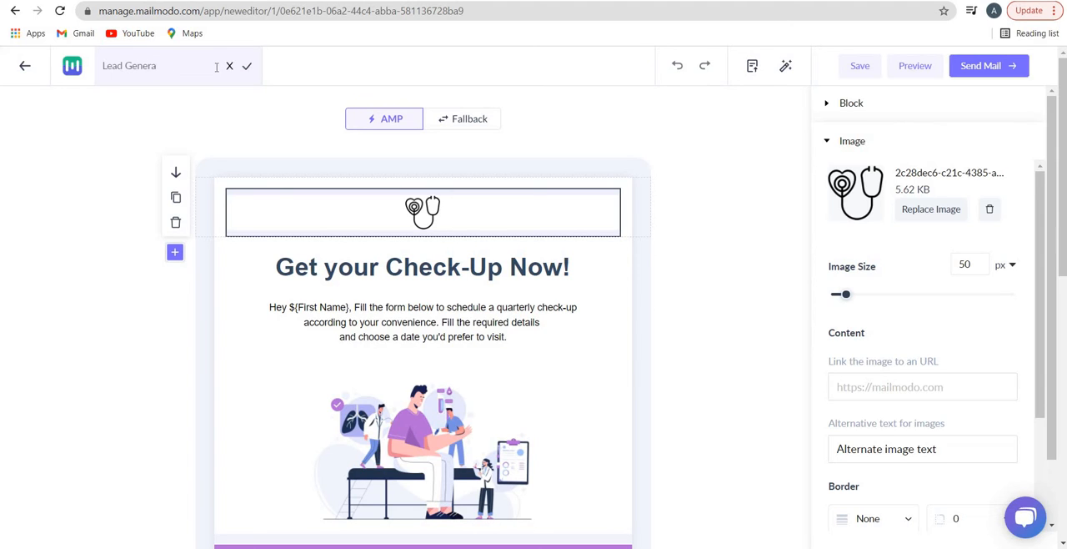
{"action": "key", "text": "Escape"}
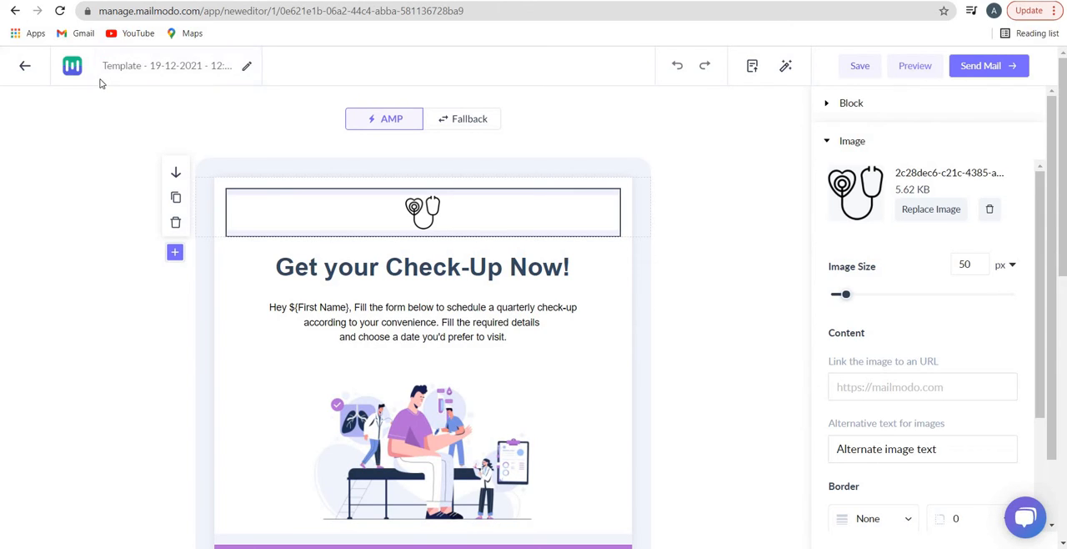
Rename the template as "Lead gene"
{"action": "left_click", "coordinate": [105, 67]}
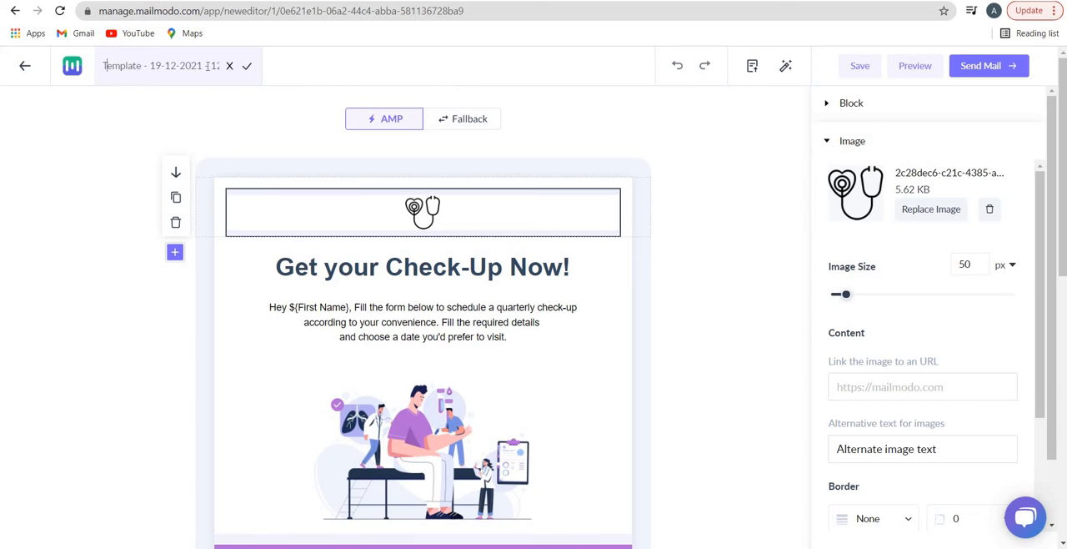
{"action": "double_click", "coordinate": [180, 66]}
{"action": "key", "text": "ctrl+a"}
{"action": "type", "text": "Lead gene"}
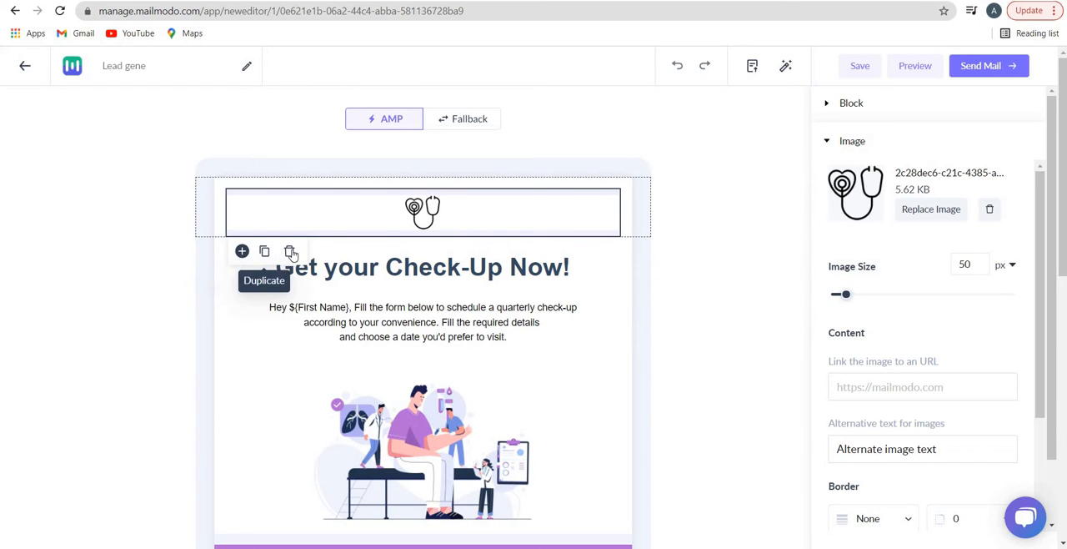
Add a social media icons element below the stethoscope image and delete it again
{"action": "left_click", "coordinate": [242, 251]}
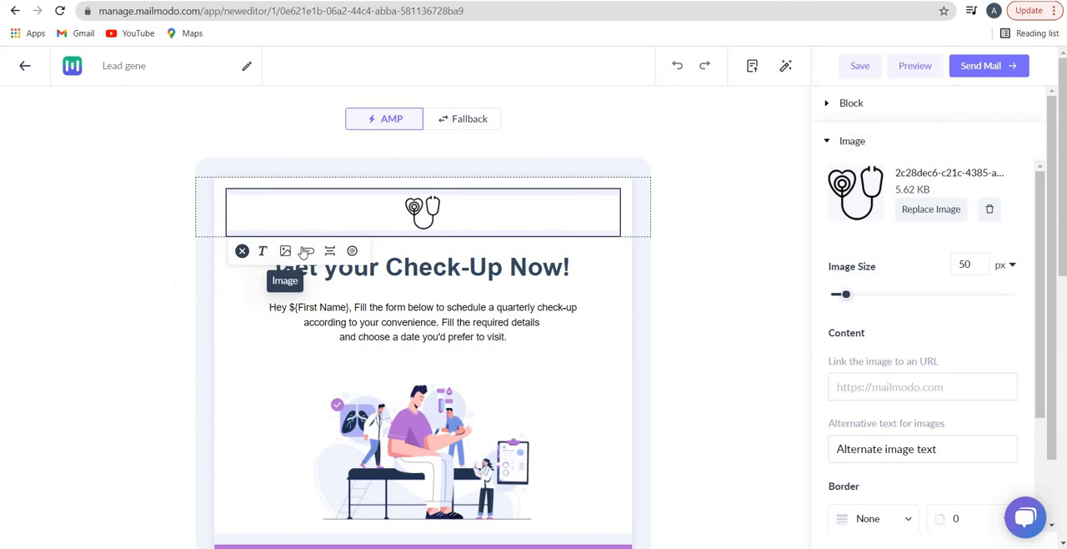
{"action": "left_click", "coordinate": [353, 251]}
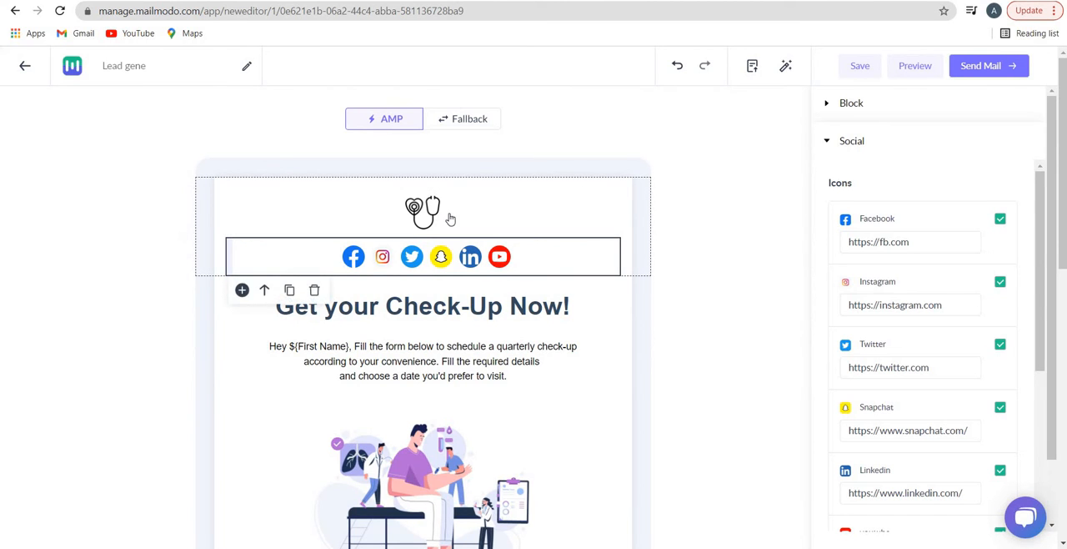
{"action": "left_click", "coordinate": [314, 291]}
{"action": "left_click", "coordinate": [623, 188]}
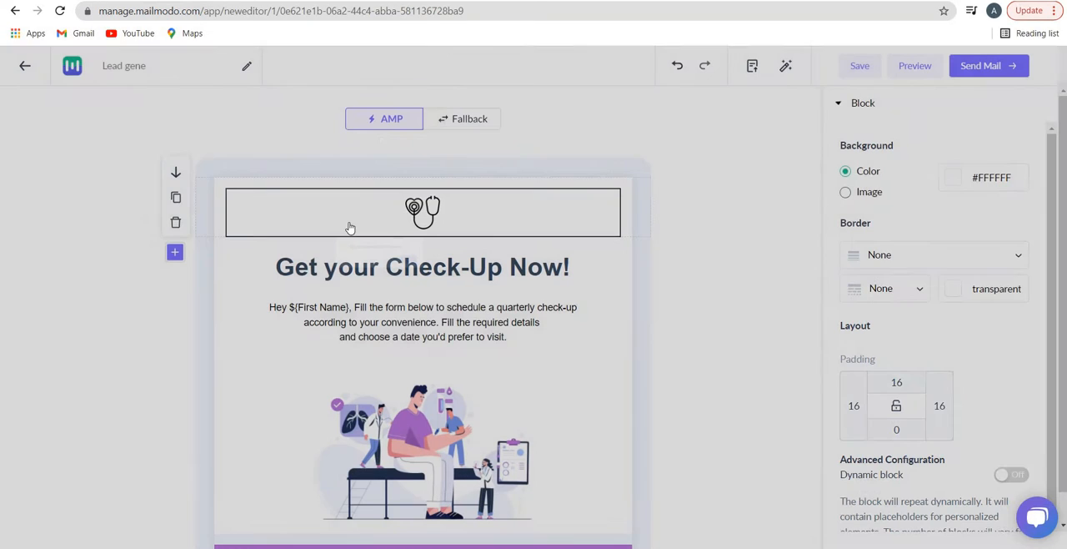
Insert an empty image element between the stethoscope image and the "Get your Check-Up Now!" heading
{"action": "left_click", "coordinate": [272, 214]}
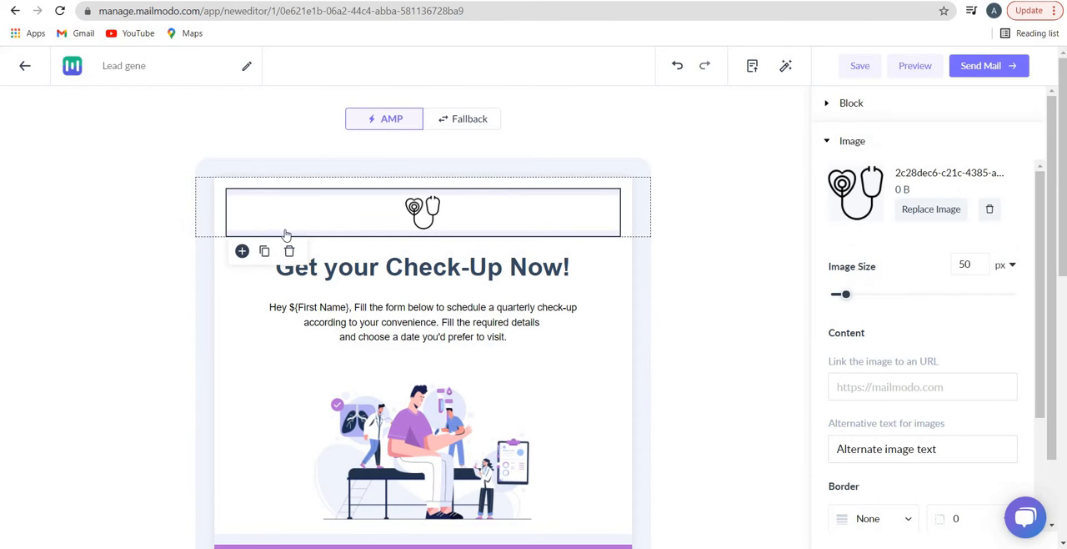
{"action": "left_click", "coordinate": [241, 251]}
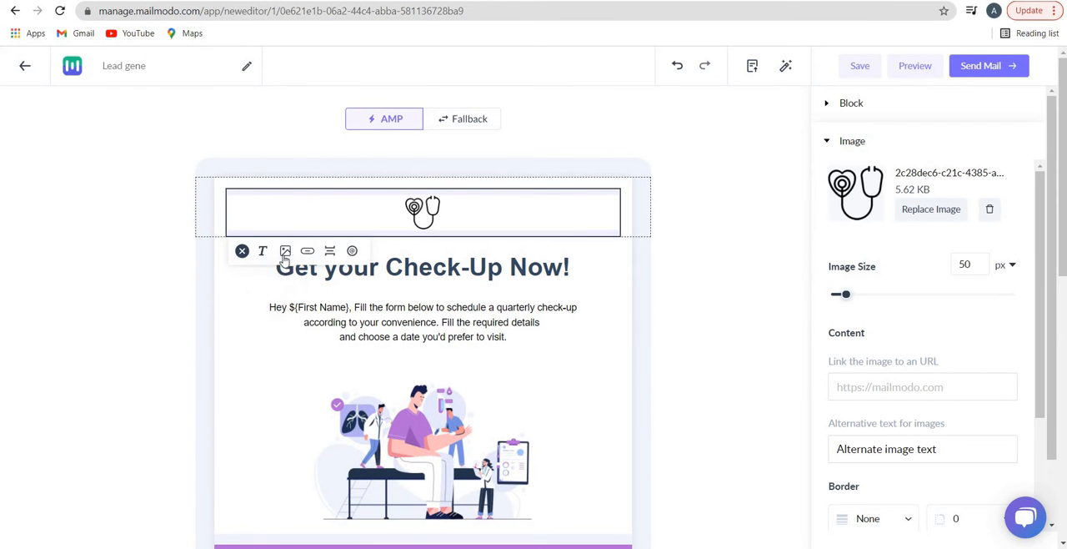
{"action": "left_click", "coordinate": [285, 255]}
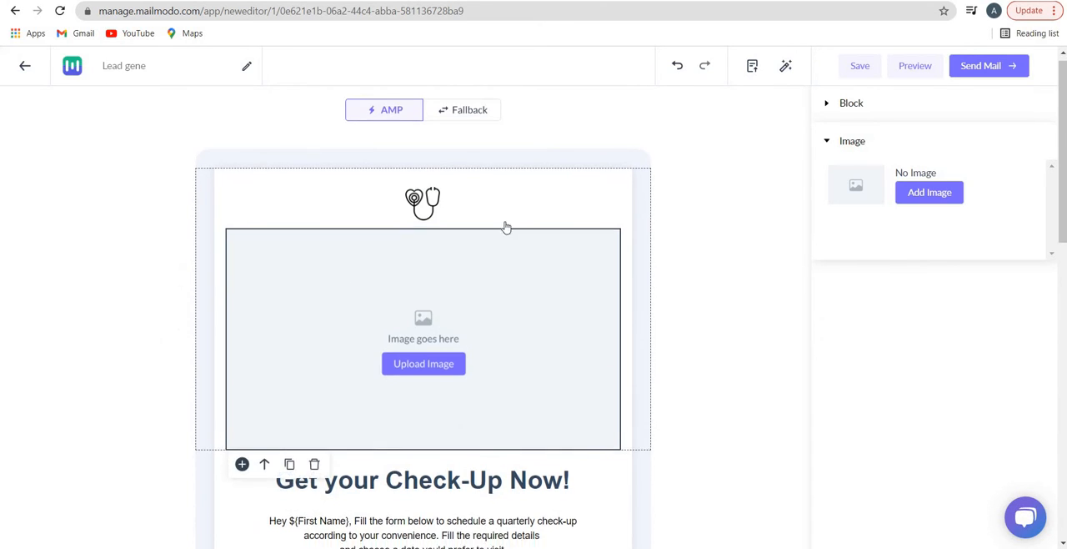
{"action": "scroll", "coordinate": [506, 227], "scroll_direction": "down", "scroll_amount": 2}
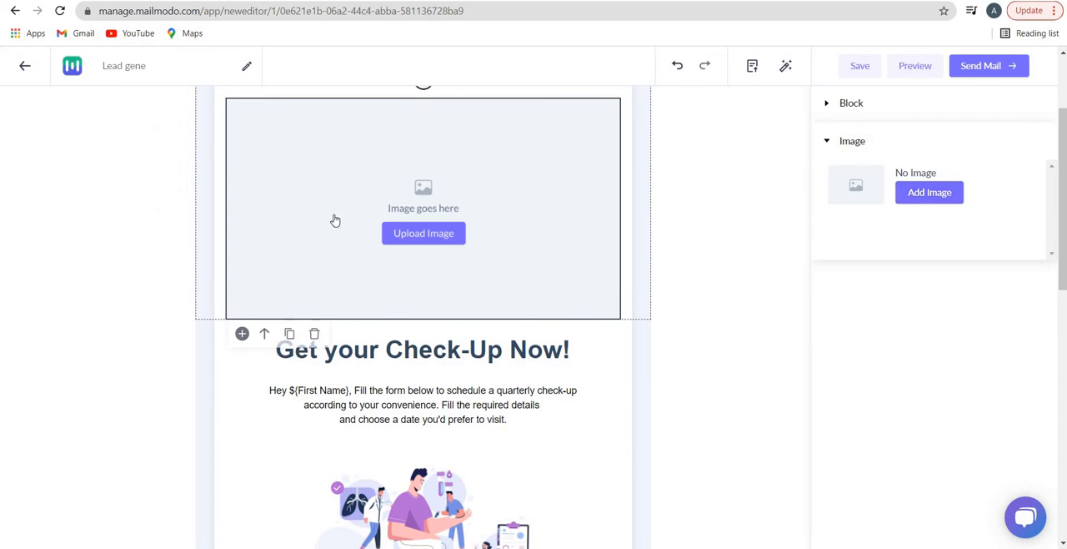
{"action": "scroll", "coordinate": [303, 340], "scroll_direction": "up", "scroll_amount": 2}
Look through the My Uploads and Image from URL sources without adding a picture, and delete the empty image element
{"action": "left_click", "coordinate": [424, 372]}
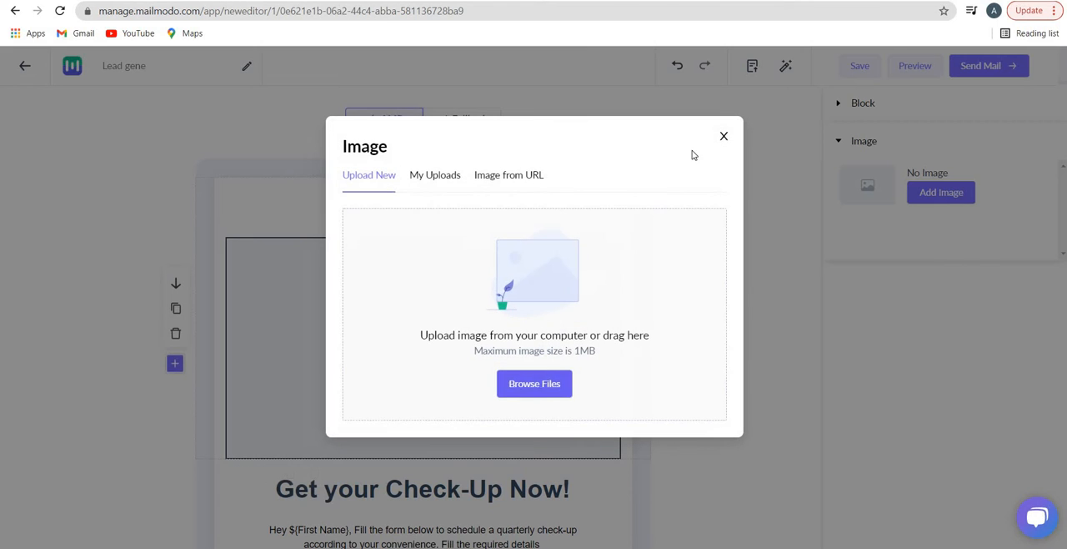
{"action": "left_click", "coordinate": [455, 180]}
{"action": "left_click", "coordinate": [511, 176]}
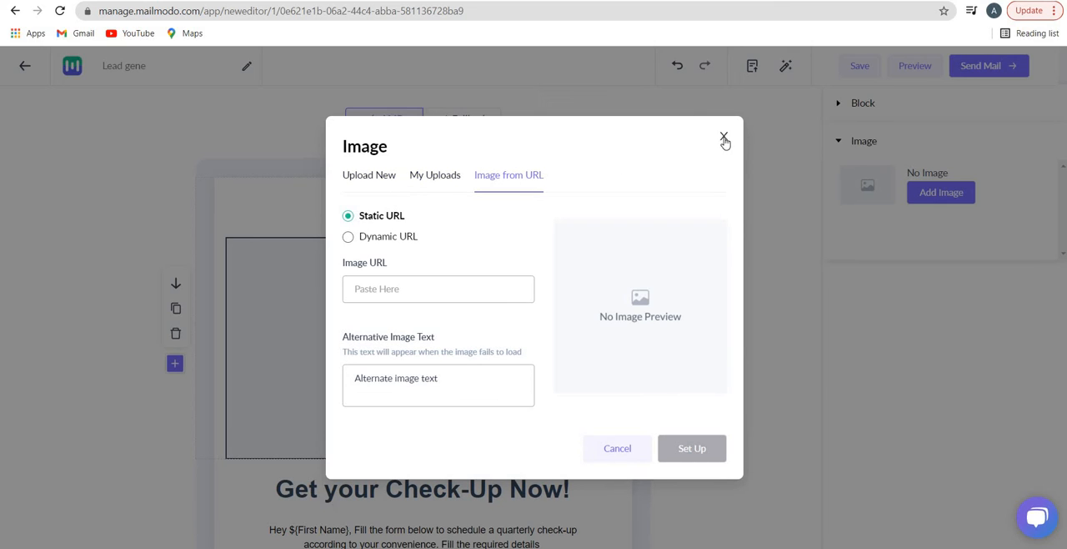
{"action": "left_click", "coordinate": [724, 137]}
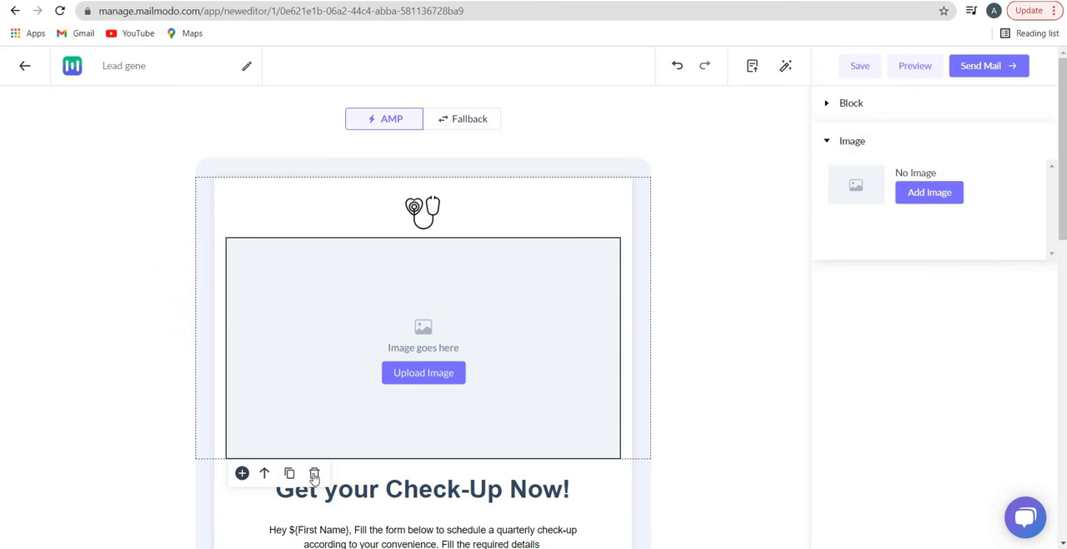
{"action": "left_click", "coordinate": [315, 473]}
{"action": "left_click", "coordinate": [618, 185]}
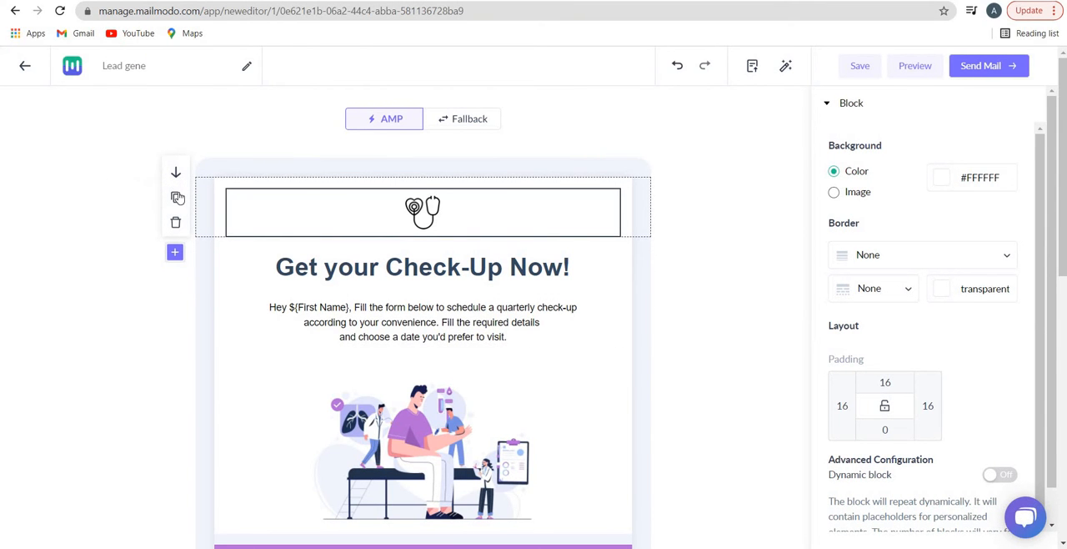
Look through the block types that can be added below the stethoscope image, and review the email down to the Check-up Booking Form
{"action": "left_click", "coordinate": [177, 252]}
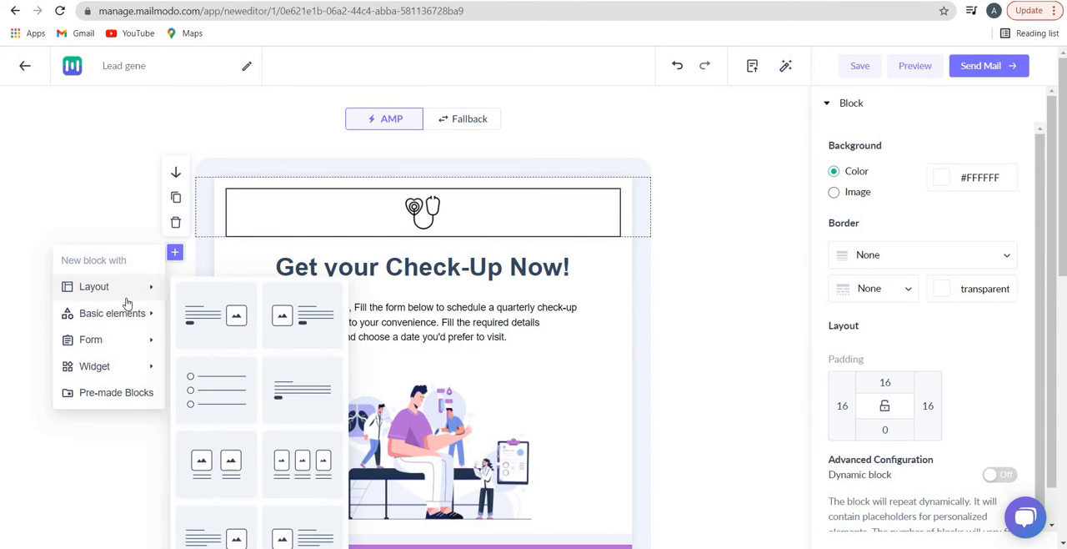
{"action": "mouse_move", "coordinate": [155, 326]}
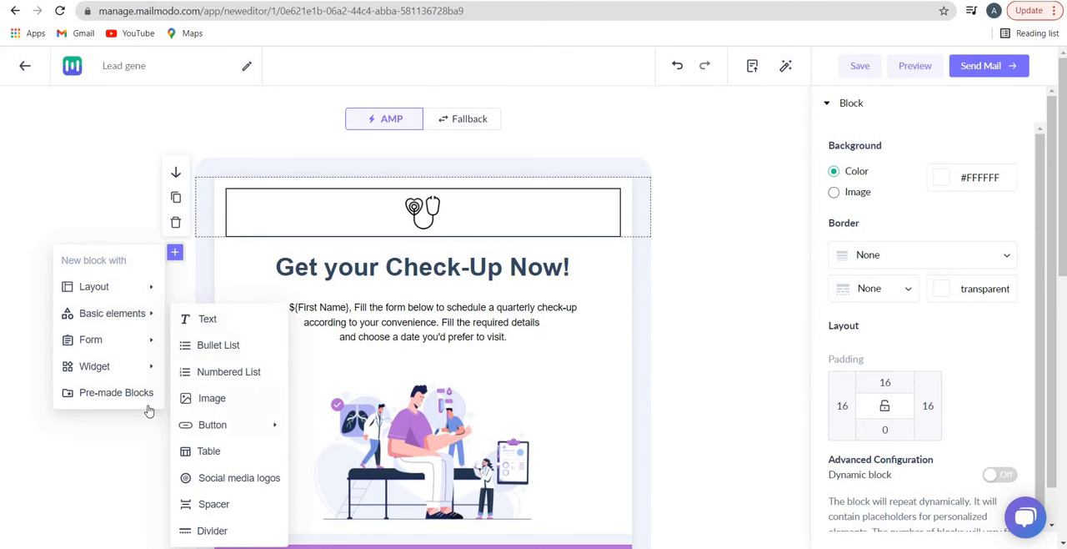
{"action": "mouse_move", "coordinate": [134, 350]}
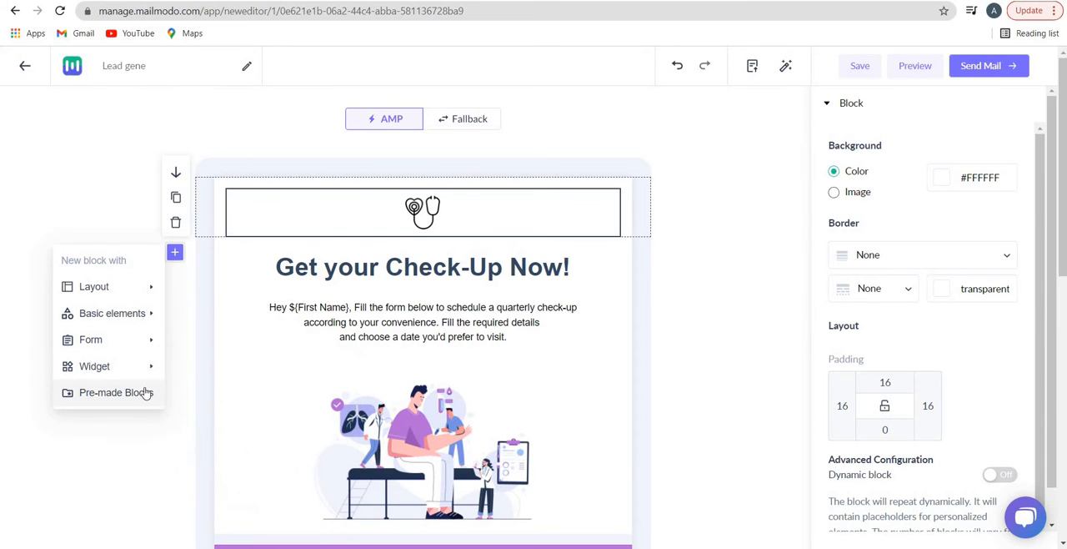
{"action": "scroll", "coordinate": [358, 175], "scroll_direction": "down", "scroll_amount": 1}
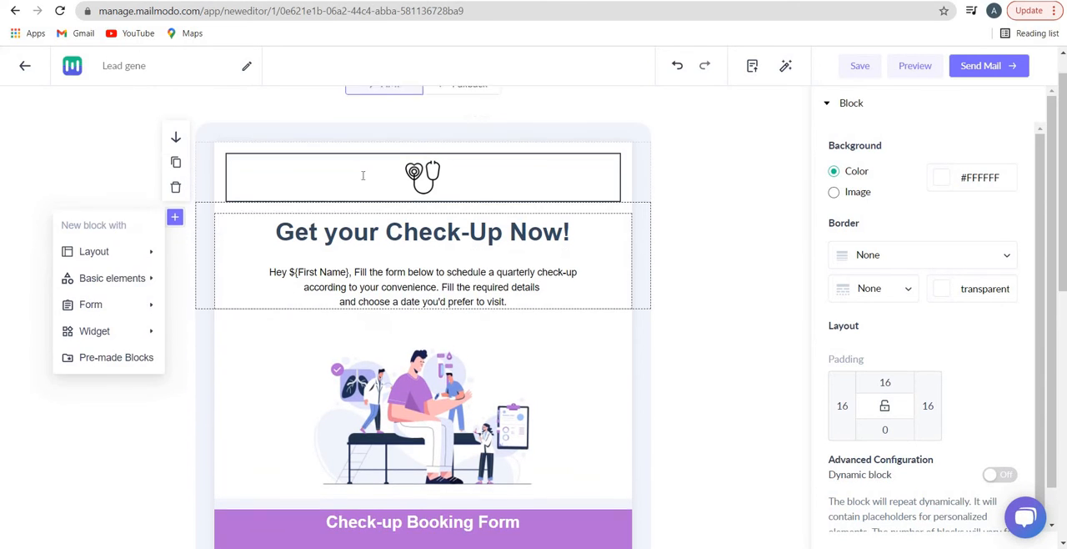
{"action": "left_click", "coordinate": [376, 227]}
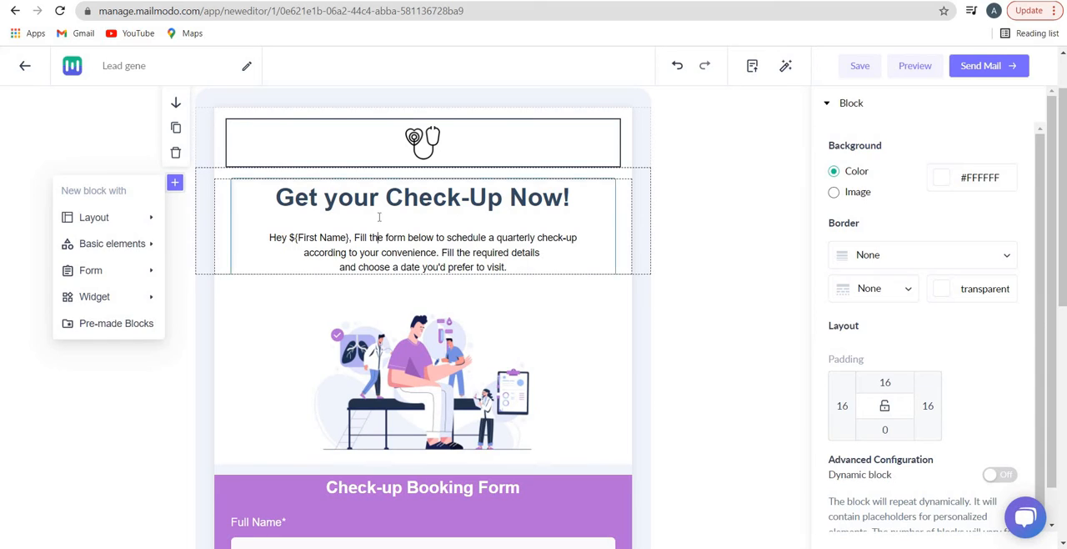
{"action": "scroll", "coordinate": [360, 267], "scroll_direction": "down", "scroll_amount": 2}
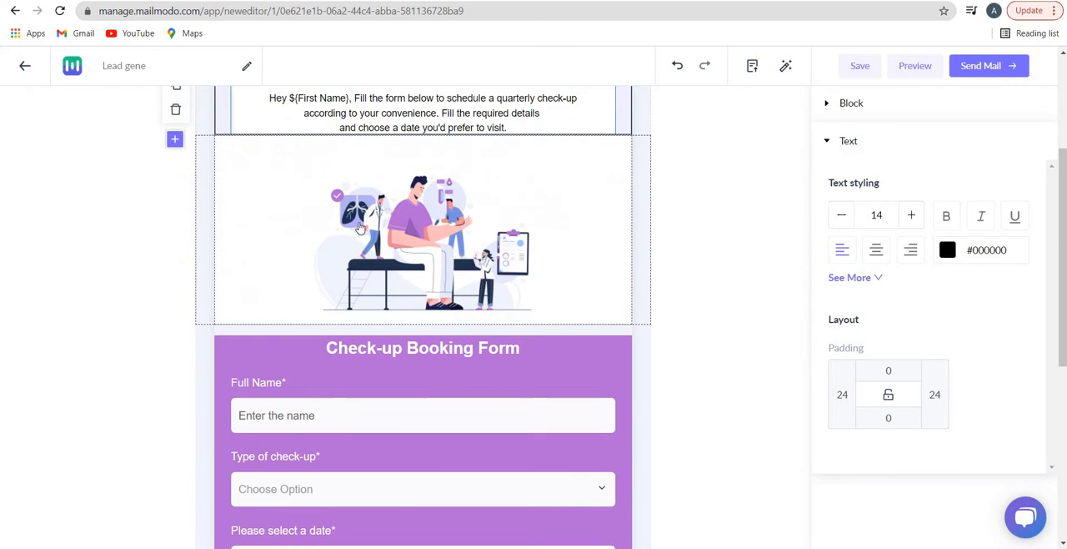
{"action": "scroll", "coordinate": [434, 181], "scroll_direction": "down", "scroll_amount": 3}
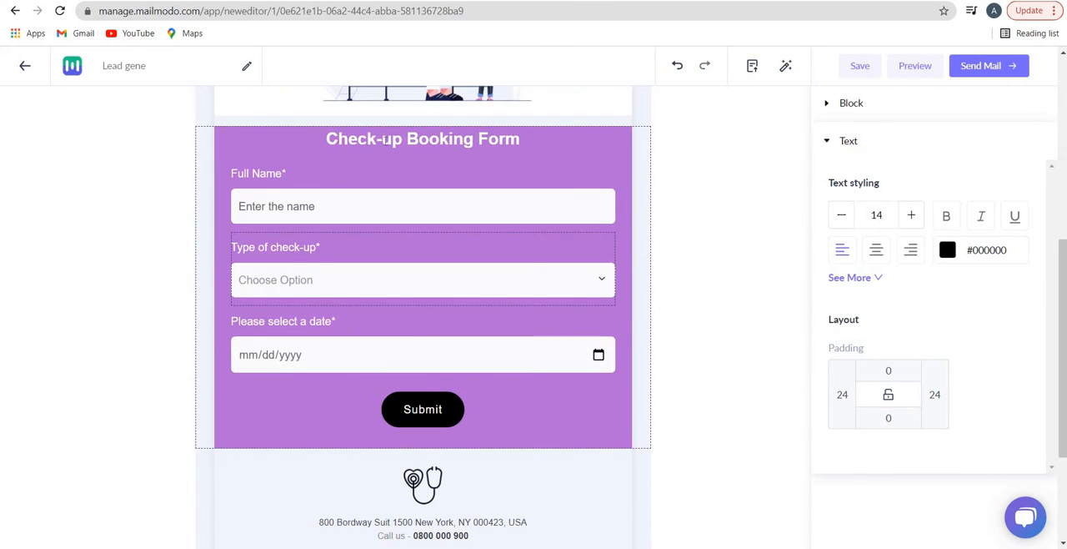
Switch the Full Name field's Required option off and on again, and add a Phone Number question below that field
{"action": "left_click", "coordinate": [437, 210]}
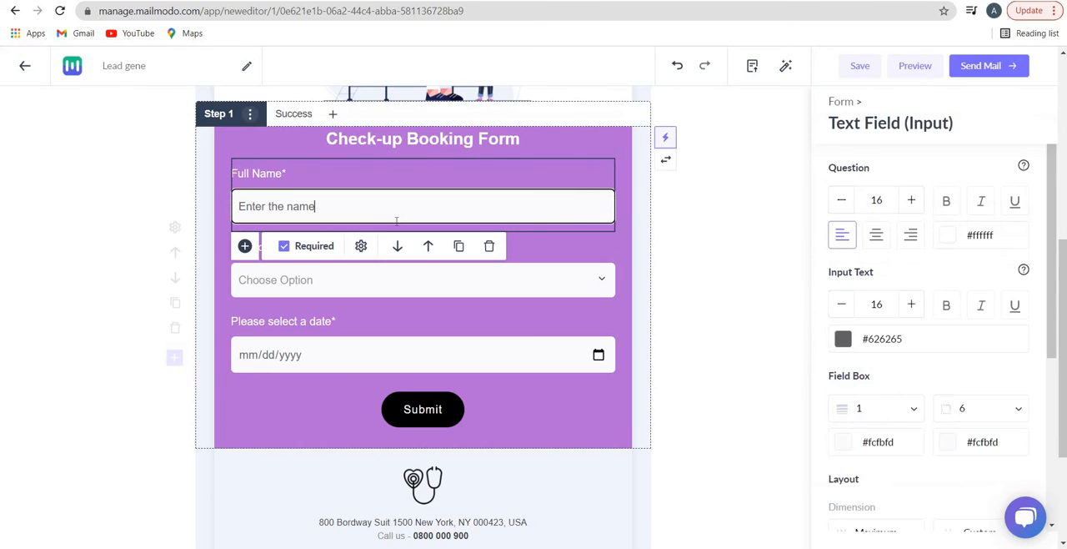
{"action": "left_click", "coordinate": [283, 248]}
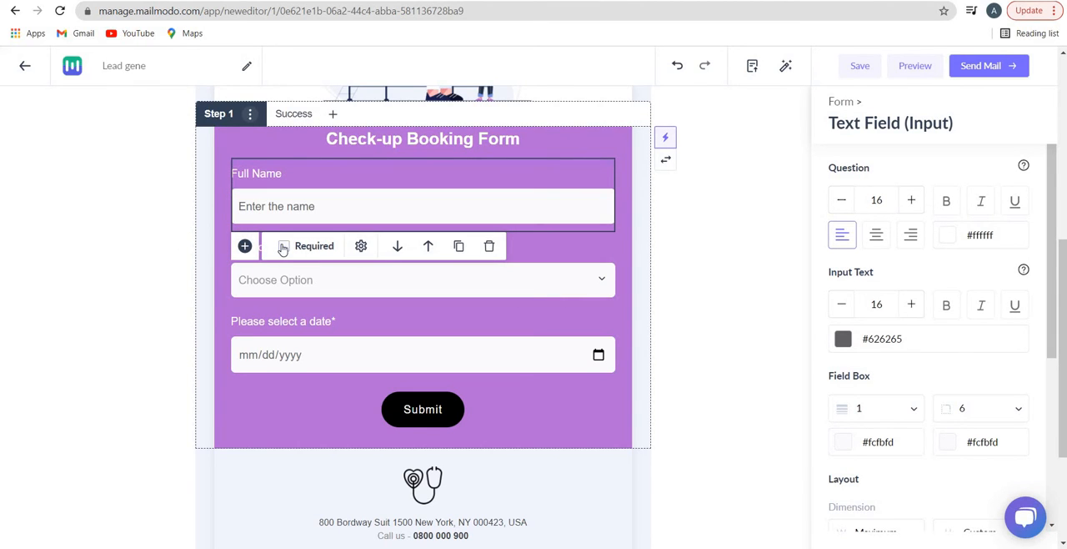
{"action": "left_click", "coordinate": [284, 248]}
{"action": "left_click", "coordinate": [244, 247]}
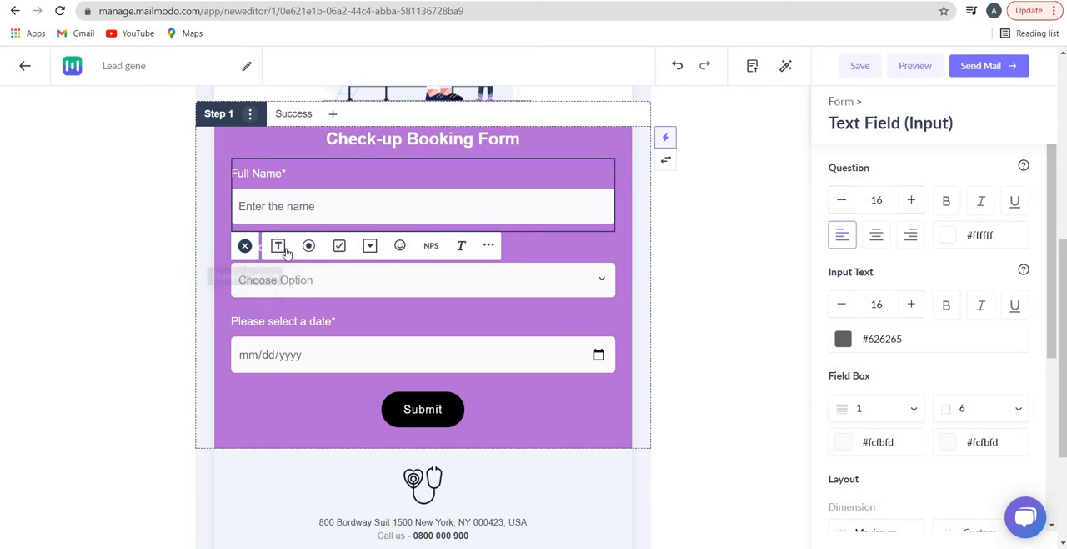
{"action": "left_click", "coordinate": [489, 246]}
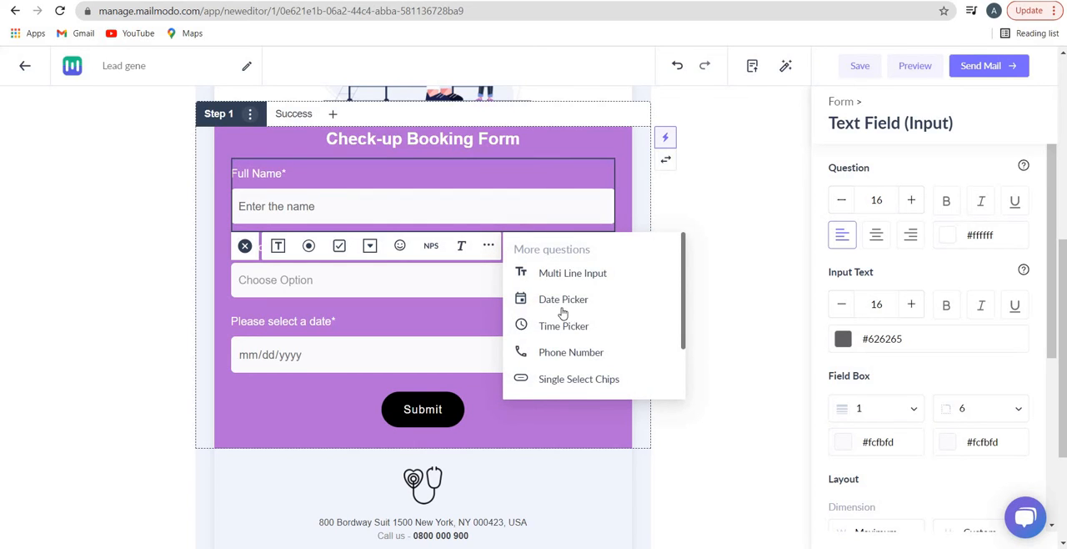
{"action": "scroll", "coordinate": [567, 310], "scroll_direction": "down", "scroll_amount": 2}
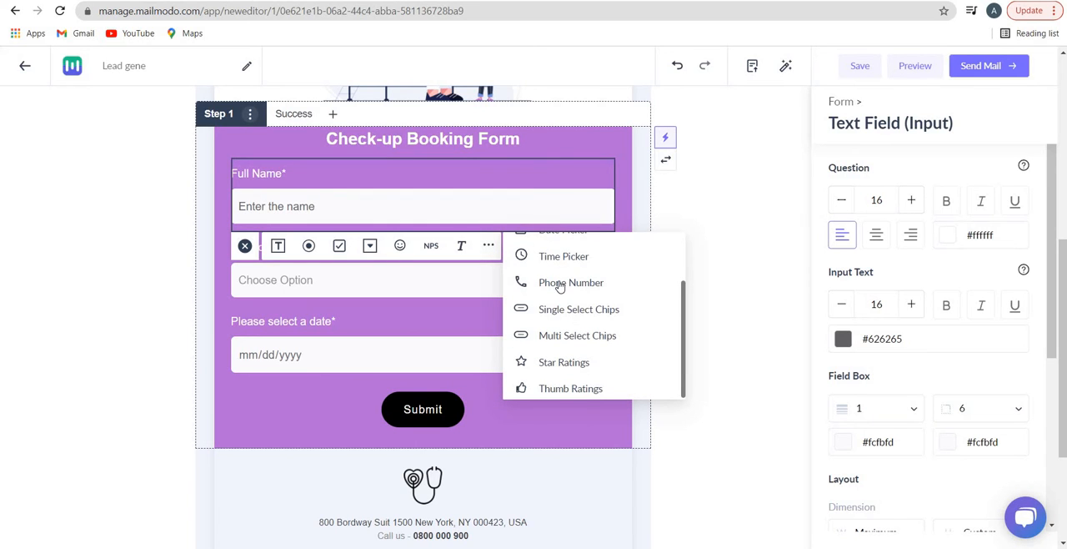
{"action": "left_click", "coordinate": [561, 282]}
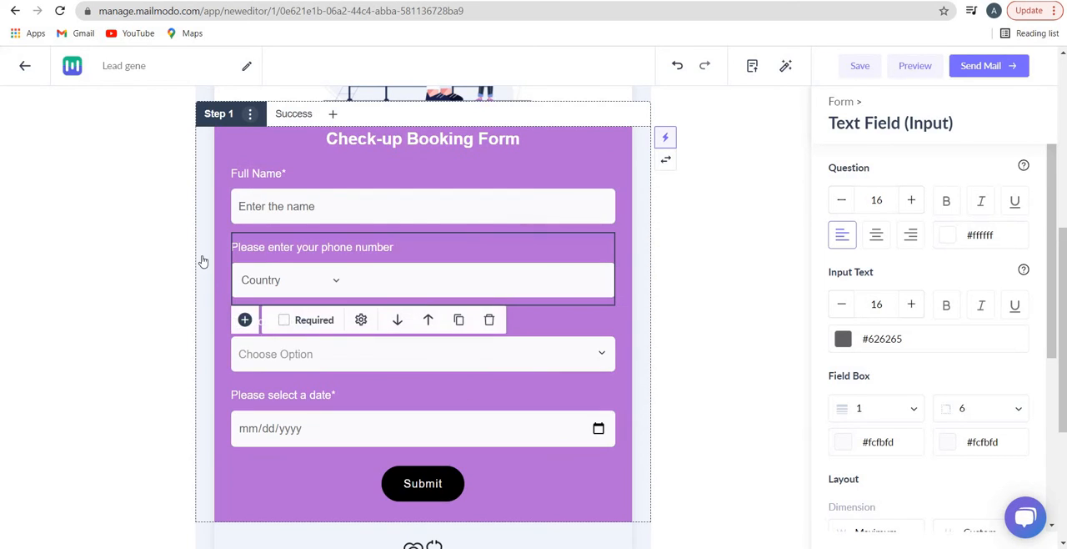
Choose (+39) Italy as the country in the phone number question and mark the question as required
{"action": "left_click", "coordinate": [307, 283]}
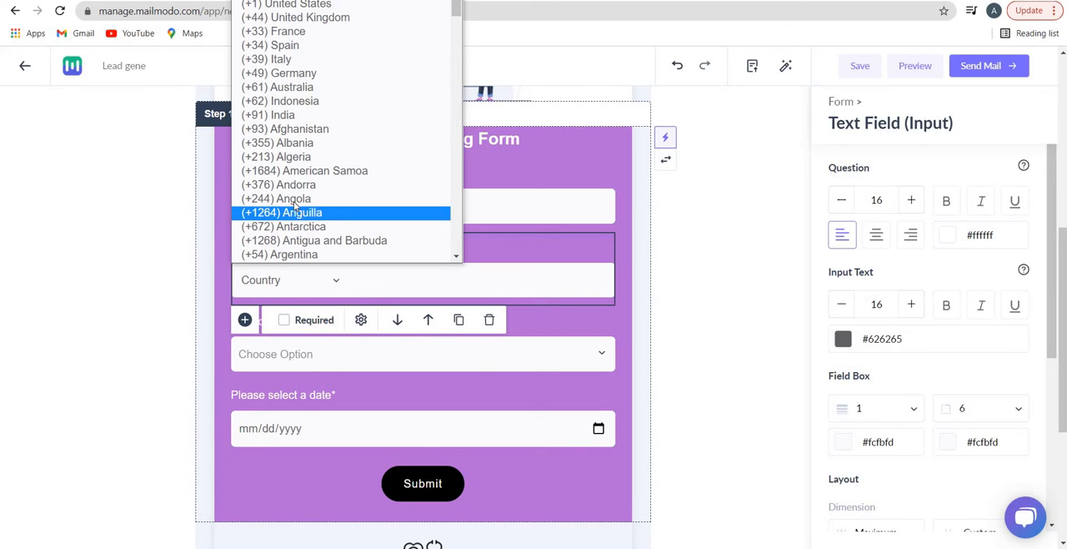
{"action": "left_click", "coordinate": [276, 59]}
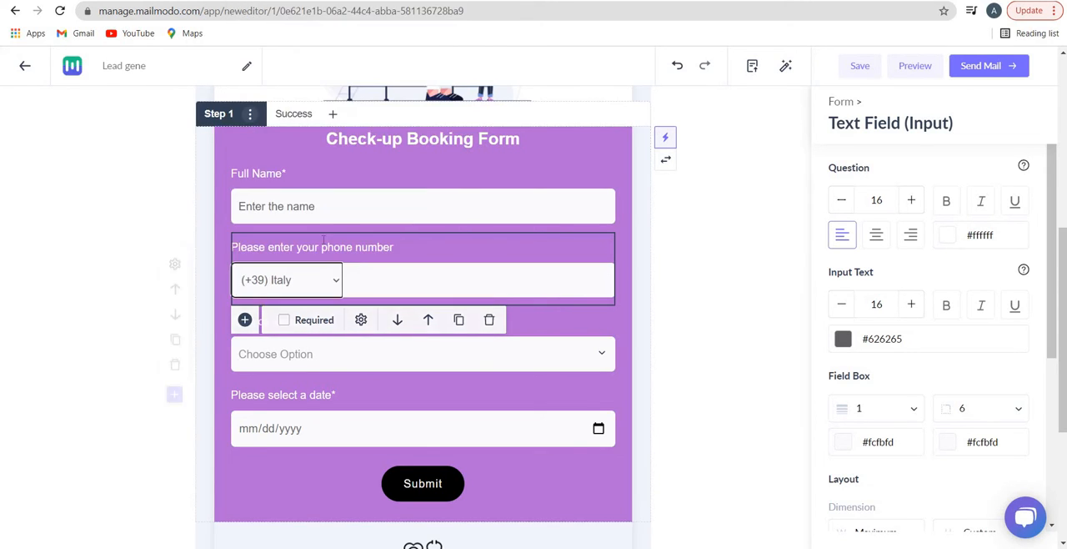
{"action": "left_click", "coordinate": [392, 271]}
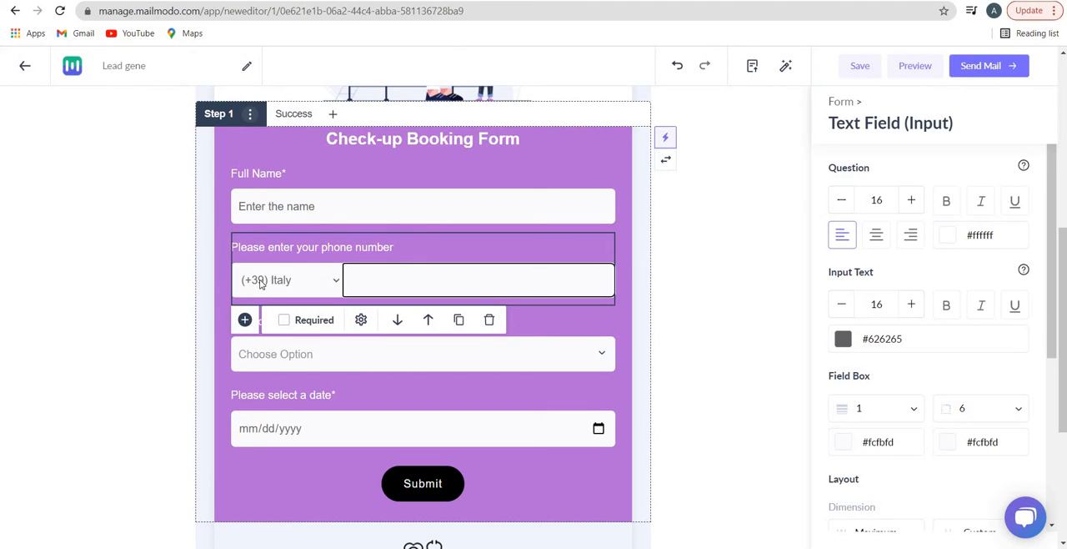
{"action": "left_click", "coordinate": [284, 321]}
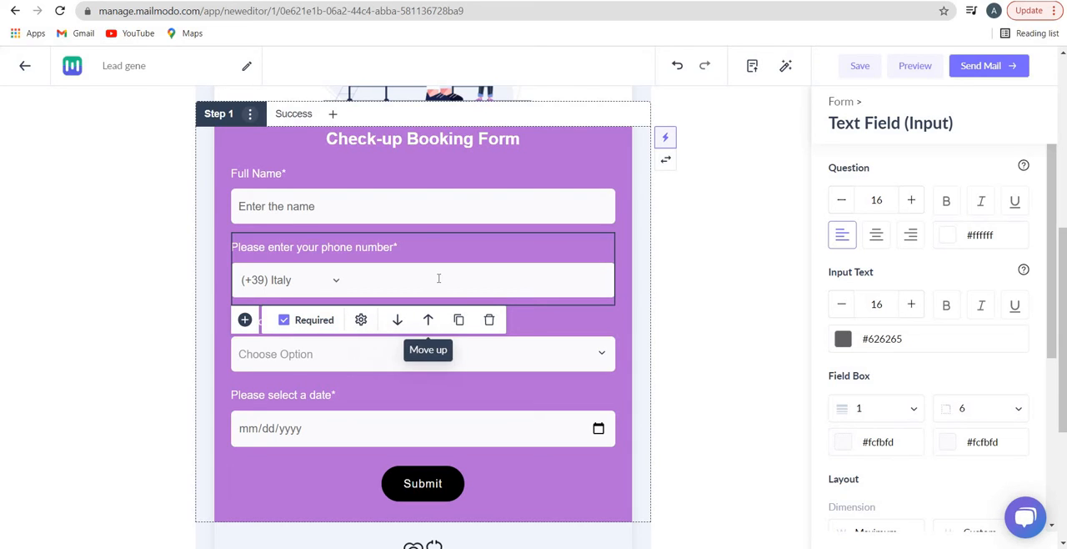
Move the phone number question below the date question, and bring it back up between the check-up type and date questions
{"action": "left_click", "coordinate": [397, 319]}
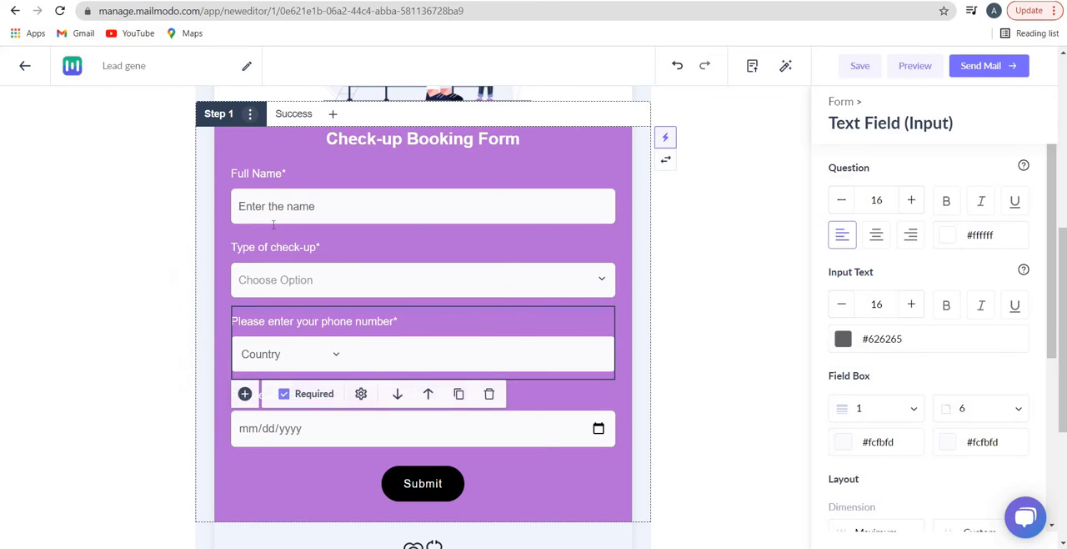
{"action": "left_click", "coordinate": [397, 393]}
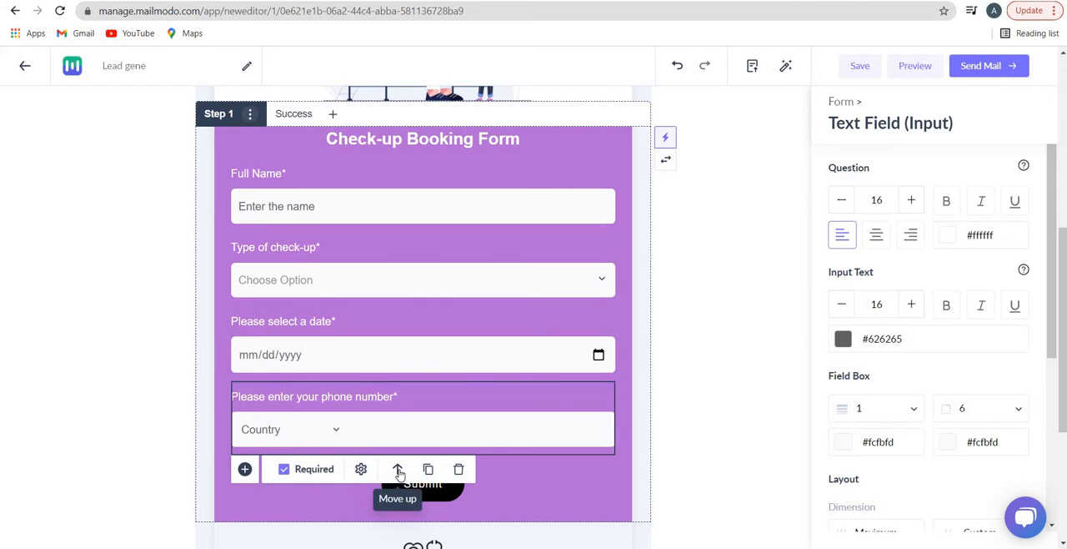
{"action": "left_click", "coordinate": [400, 456]}
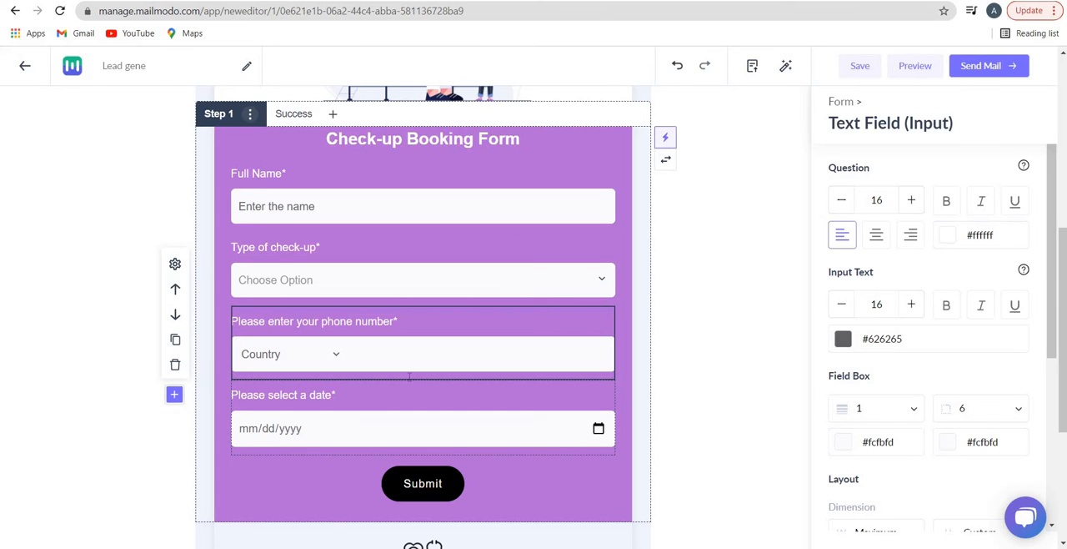
{"action": "scroll", "coordinate": [467, 373], "scroll_direction": "up", "scroll_amount": 3}
{"action": "scroll", "coordinate": [551, 375], "scroll_direction": "down", "scroll_amount": 3}
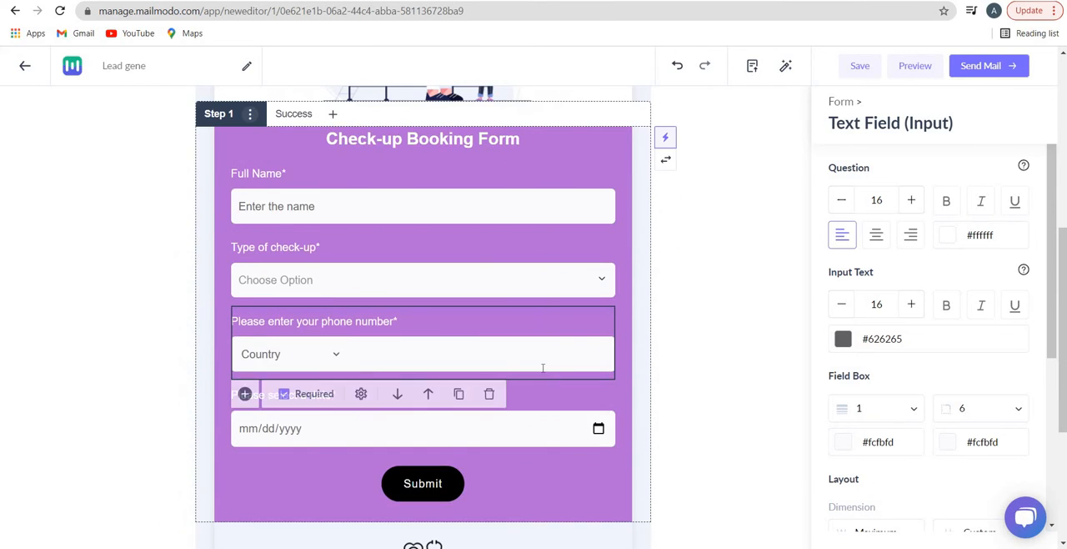
Set the maximum character limit in the phone number question's settings to 100
{"action": "scroll", "coordinate": [484, 222], "scroll_direction": "up", "scroll_amount": 1}
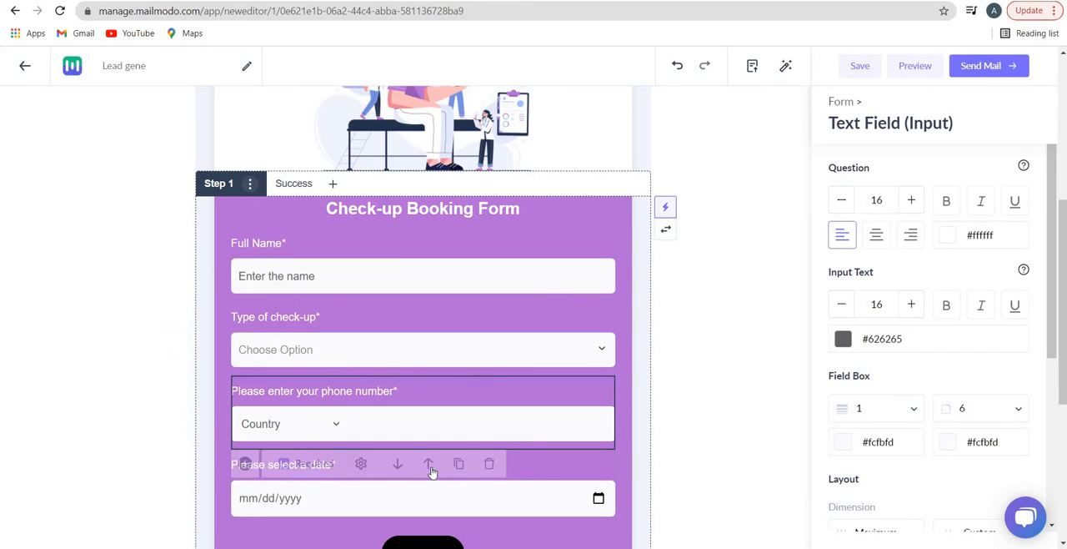
{"action": "left_click", "coordinate": [361, 466]}
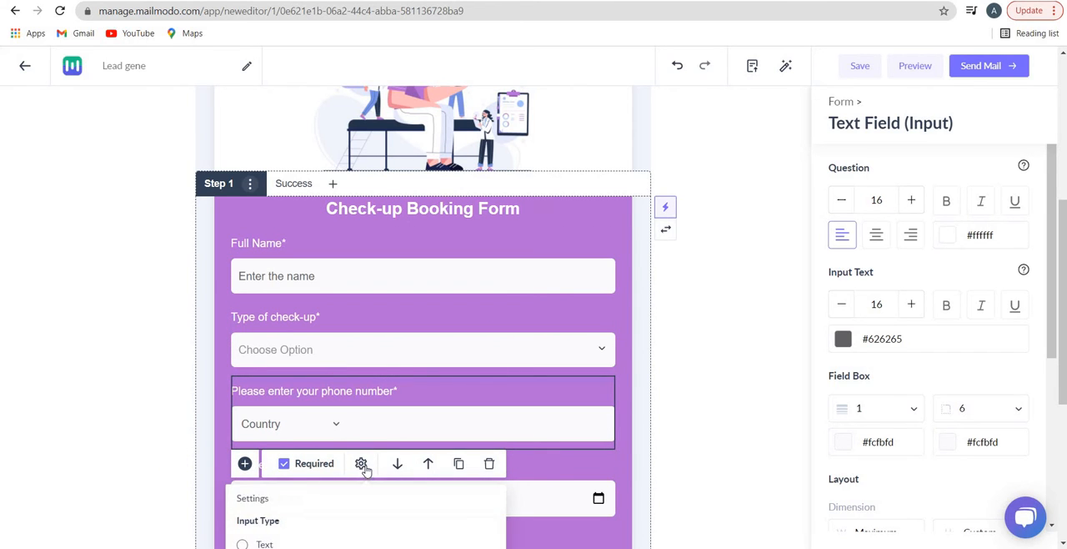
{"action": "scroll", "coordinate": [316, 414], "scroll_direction": "down", "scroll_amount": 2}
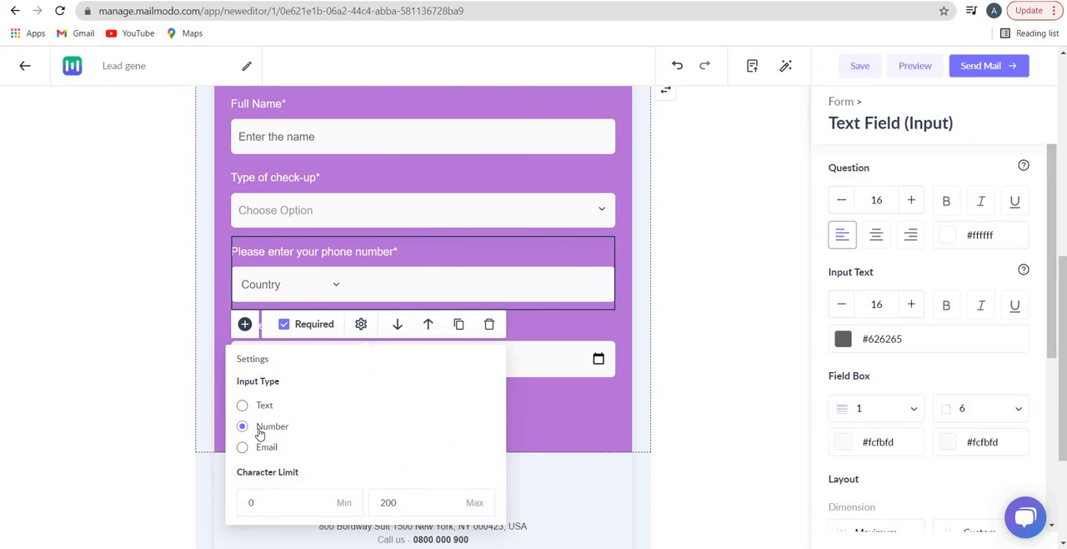
{"action": "left_click", "coordinate": [284, 502]}
{"action": "left_click", "coordinate": [382, 503]}
{"action": "double_click", "coordinate": [380, 505]}
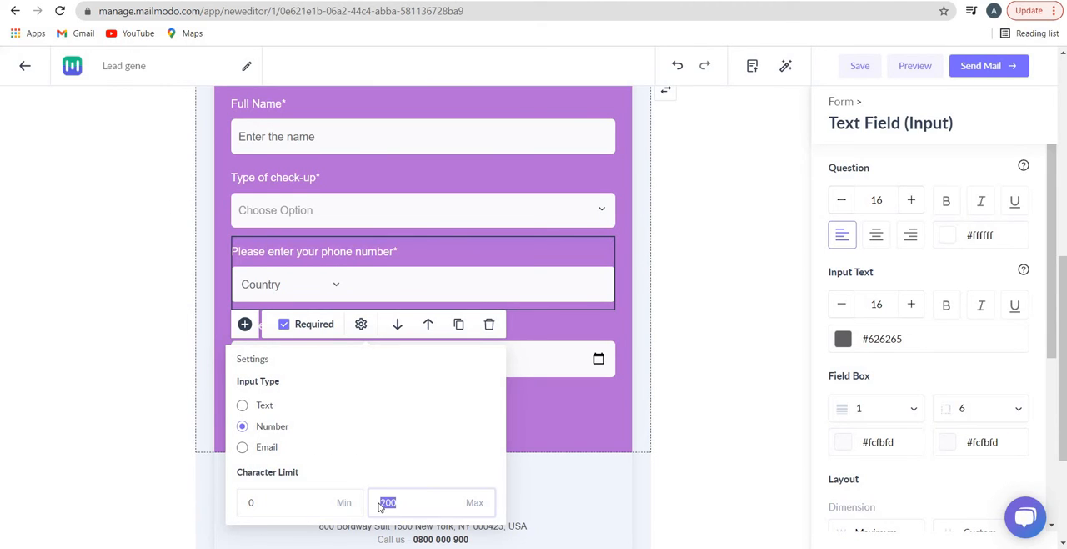
{"action": "key", "text": "BackSpace"}
{"action": "type", "text": "100"}
{"action": "left_click", "coordinate": [660, 420]}
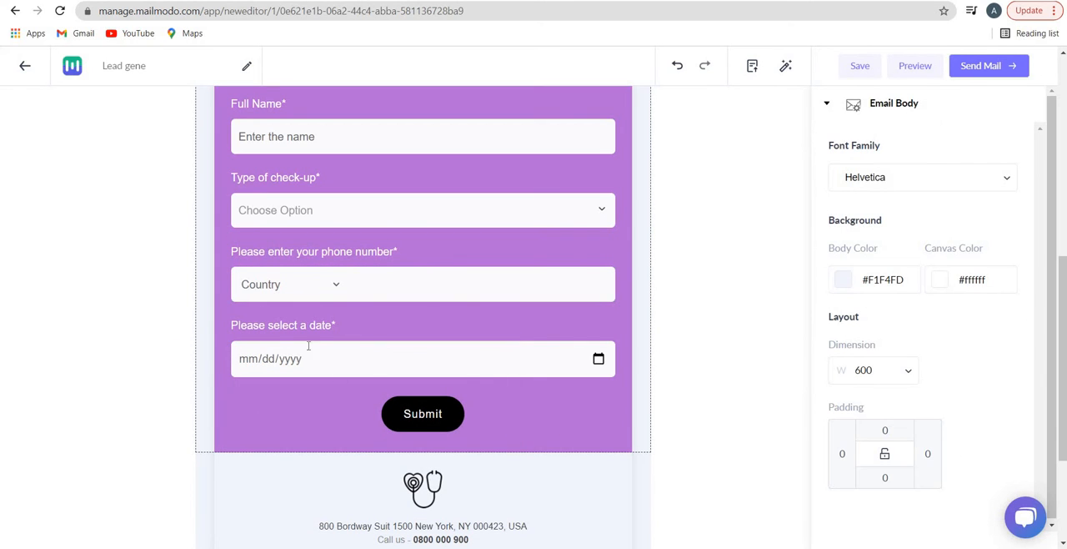
View the calendar of the "Please select a date" question and close it without picking a date
{"action": "left_click", "coordinate": [308, 353]}
{"action": "left_click", "coordinate": [599, 360]}
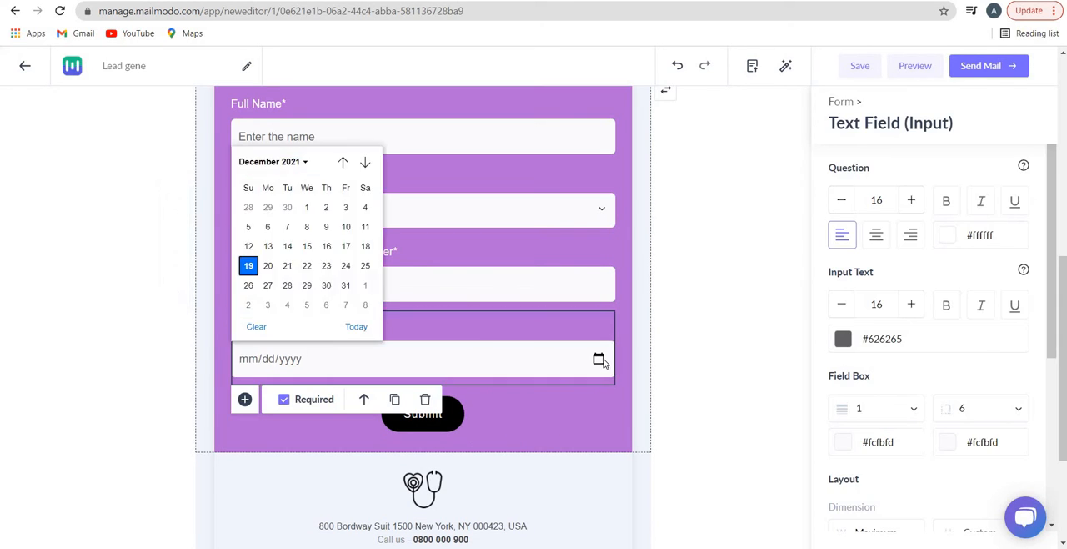
{"action": "left_click", "coordinate": [214, 387]}
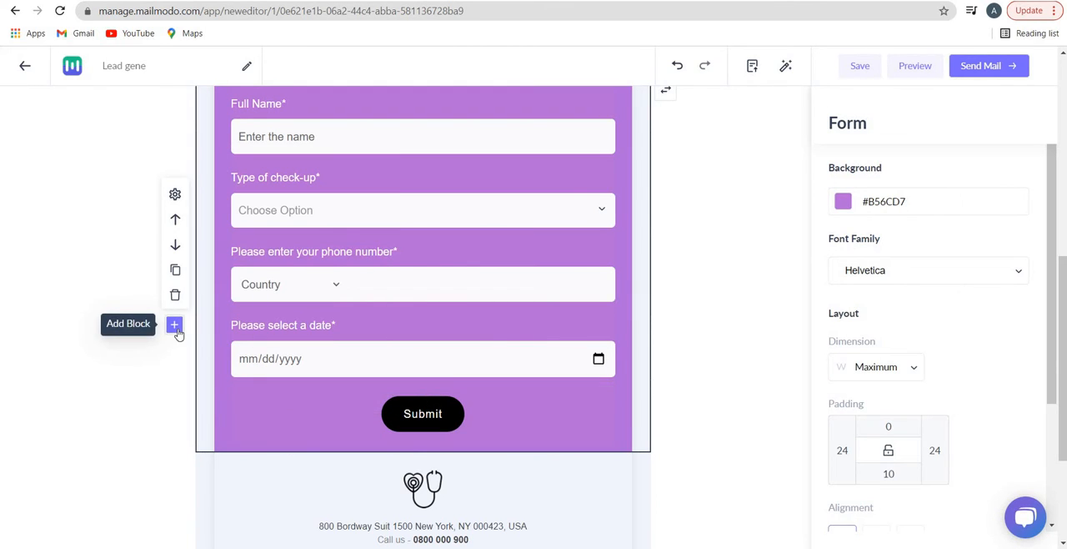
Look through the Layout, Basic elements, Form and Widget options for a new block below the booking form
{"action": "left_click", "coordinate": [175, 326]}
{"action": "left_click", "coordinate": [138, 359]}
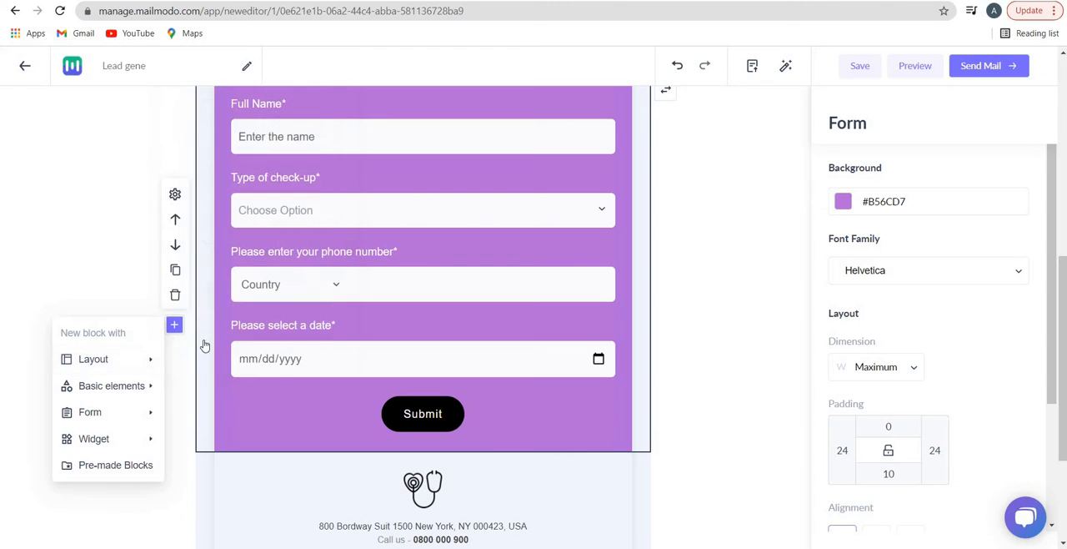
{"action": "left_click", "coordinate": [139, 359]}
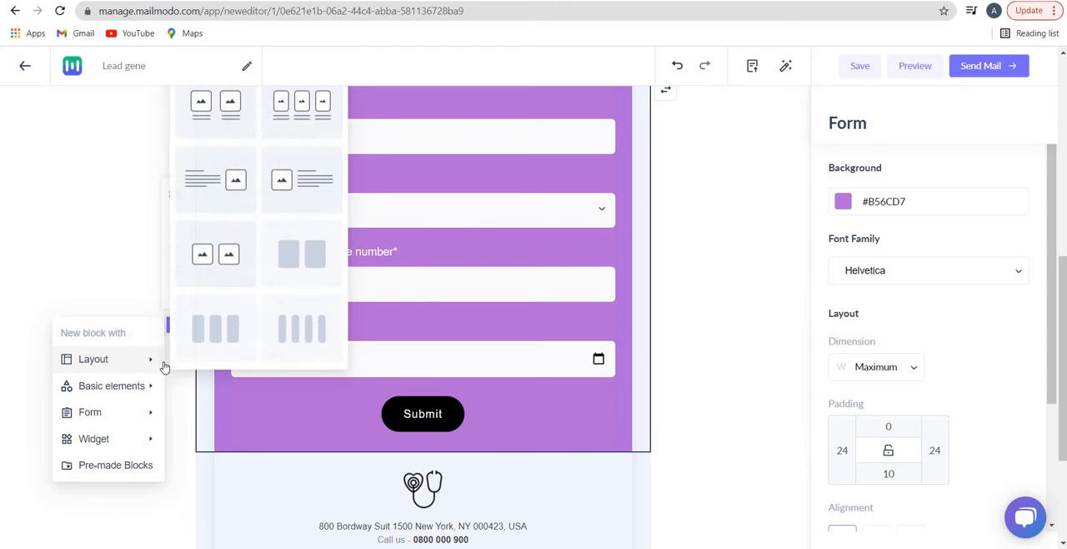
{"action": "left_click", "coordinate": [122, 394]}
{"action": "left_click", "coordinate": [125, 422]}
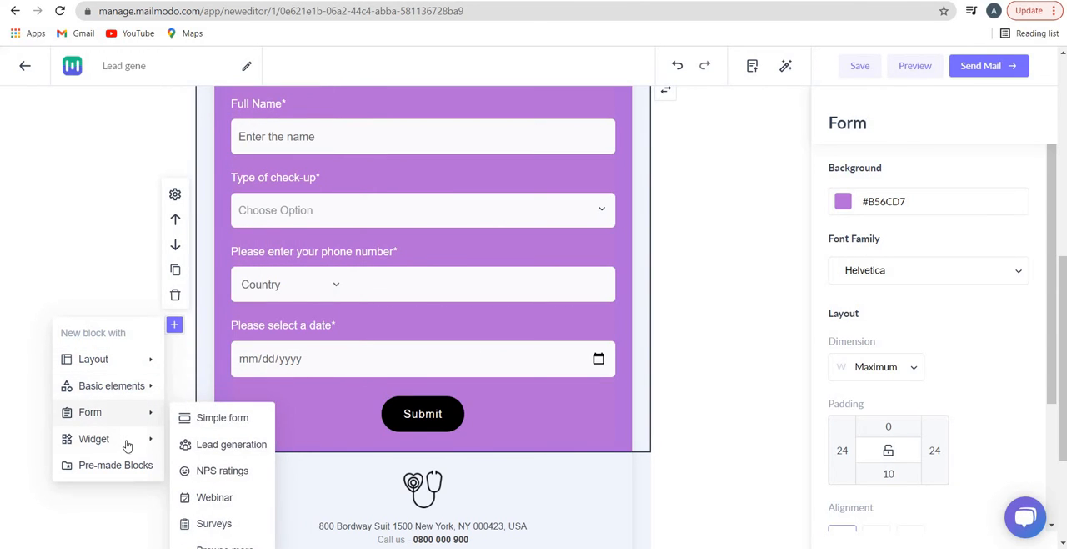
{"action": "left_click", "coordinate": [142, 438]}
{"action": "scroll", "coordinate": [137, 391], "scroll_direction": "down", "scroll_amount": 1}
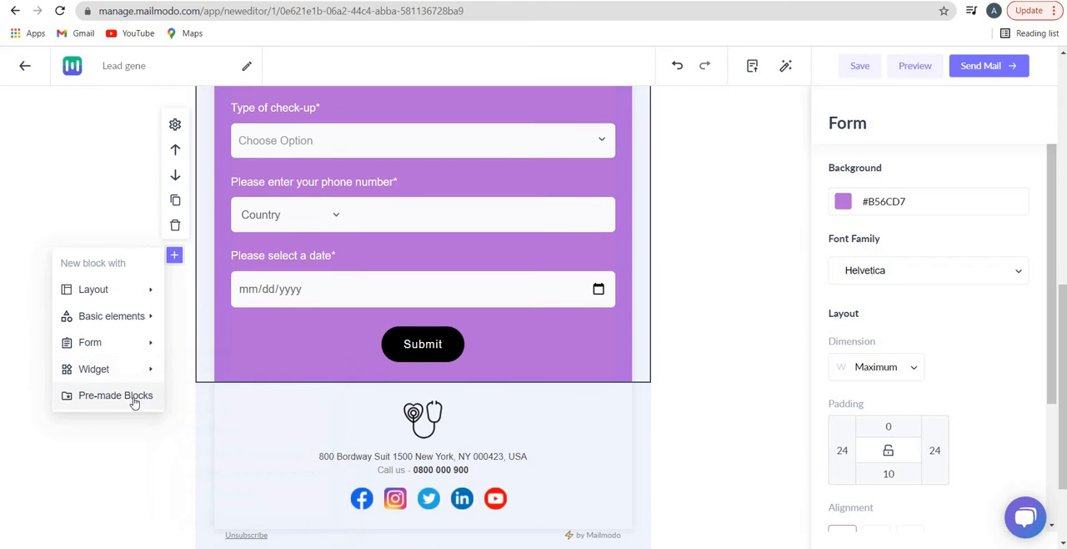
Browse the pre-made block library, viewing the Headers, Newsletters, Footers, Forms and Widgets categories
{"action": "left_click", "coordinate": [120, 397]}
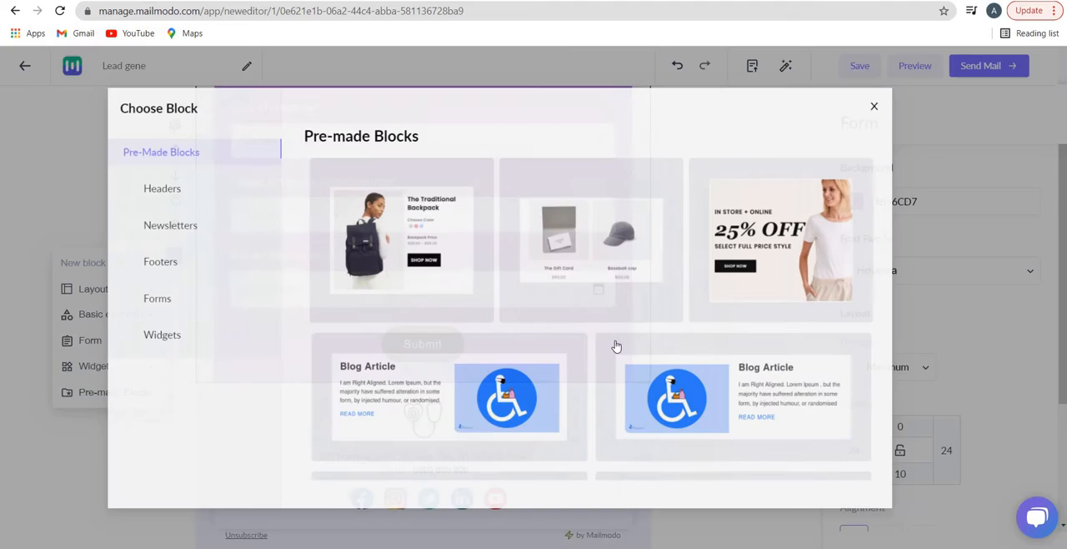
{"action": "scroll", "coordinate": [775, 300], "scroll_direction": "down", "scroll_amount": 3}
{"action": "scroll", "coordinate": [780, 306], "scroll_direction": "down", "scroll_amount": 4}
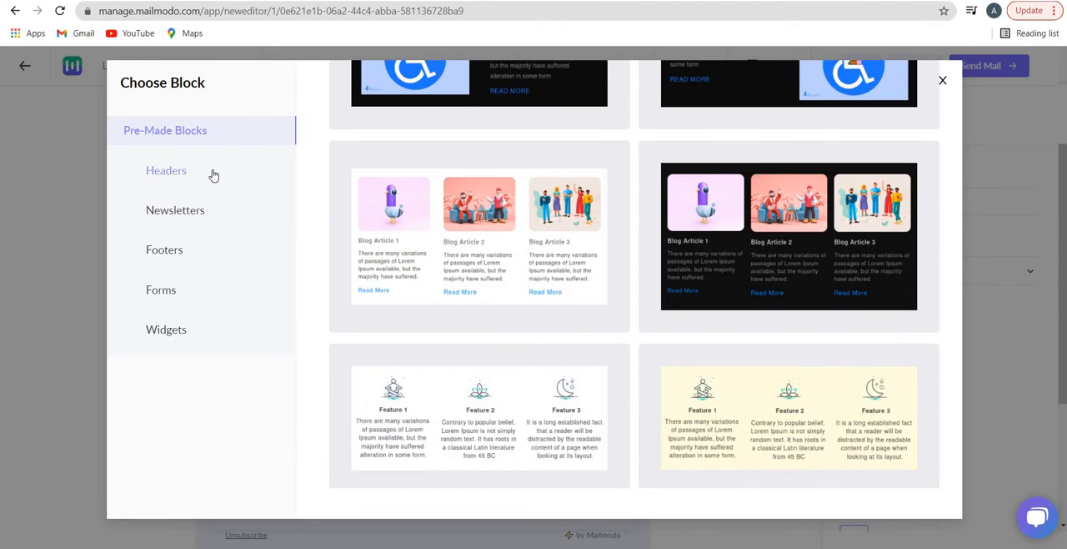
{"action": "left_click", "coordinate": [210, 171]}
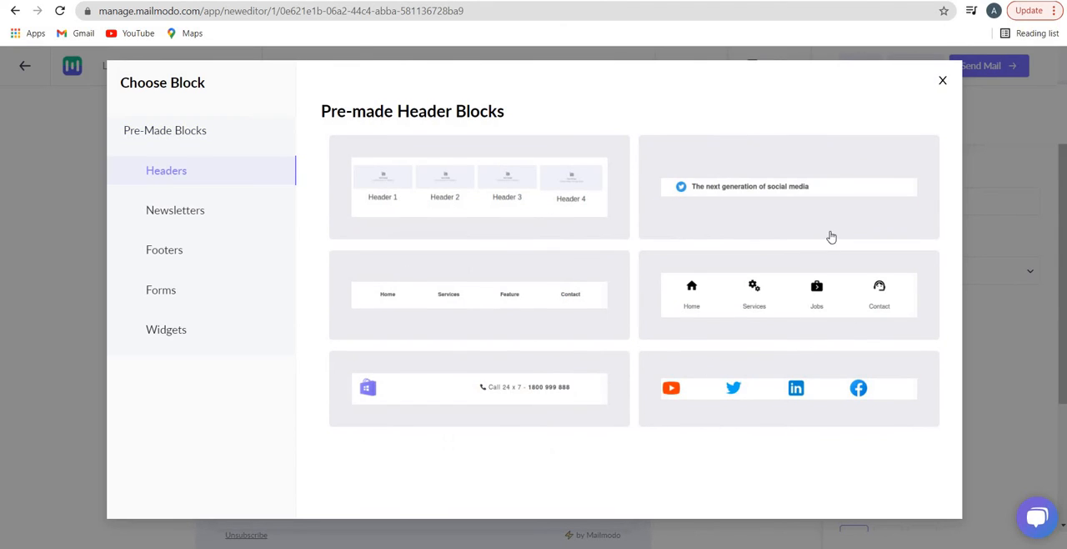
{"action": "left_click", "coordinate": [225, 214]}
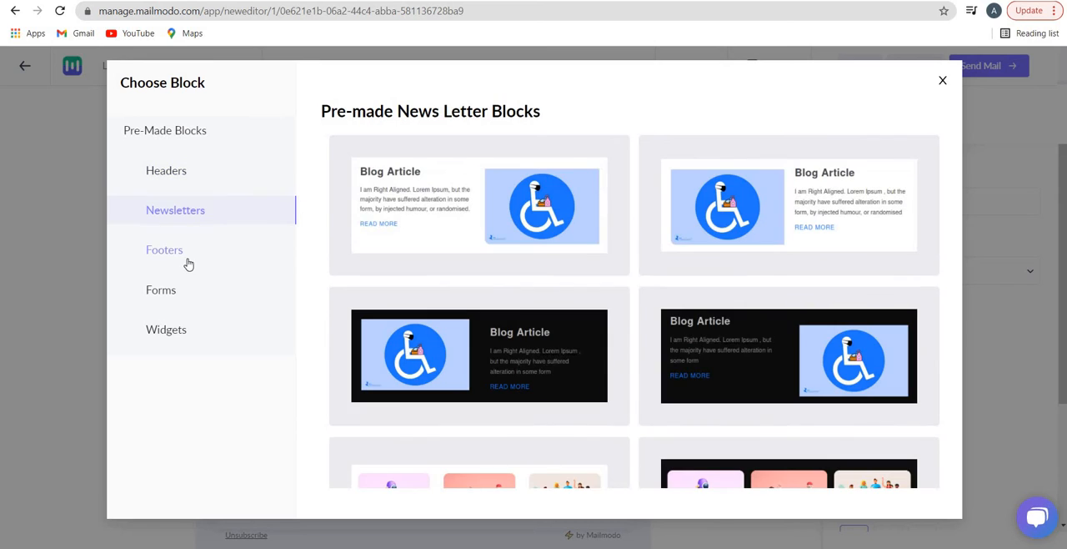
{"action": "left_click", "coordinate": [188, 264]}
{"action": "left_click", "coordinate": [181, 306]}
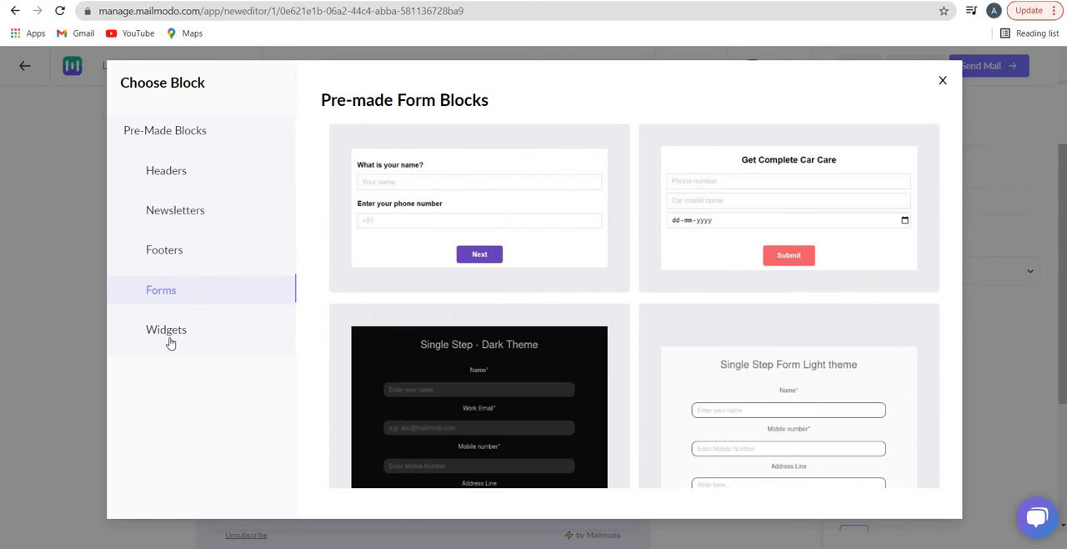
{"action": "left_click", "coordinate": [171, 339]}
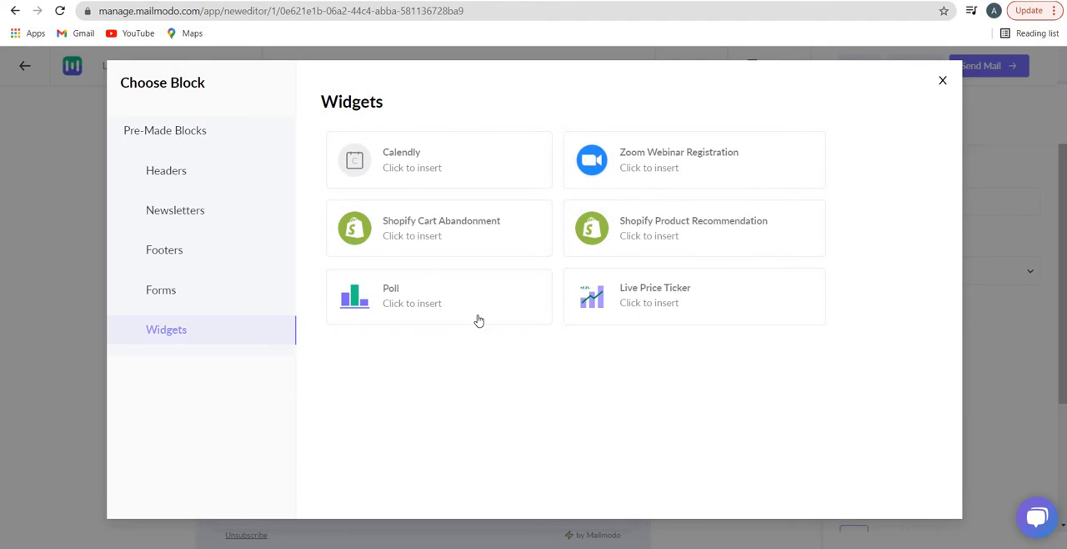
Insert the first pre-made newsletter block, a white Blog Article with its image beside the text, below the booking form
{"action": "left_click", "coordinate": [169, 225]}
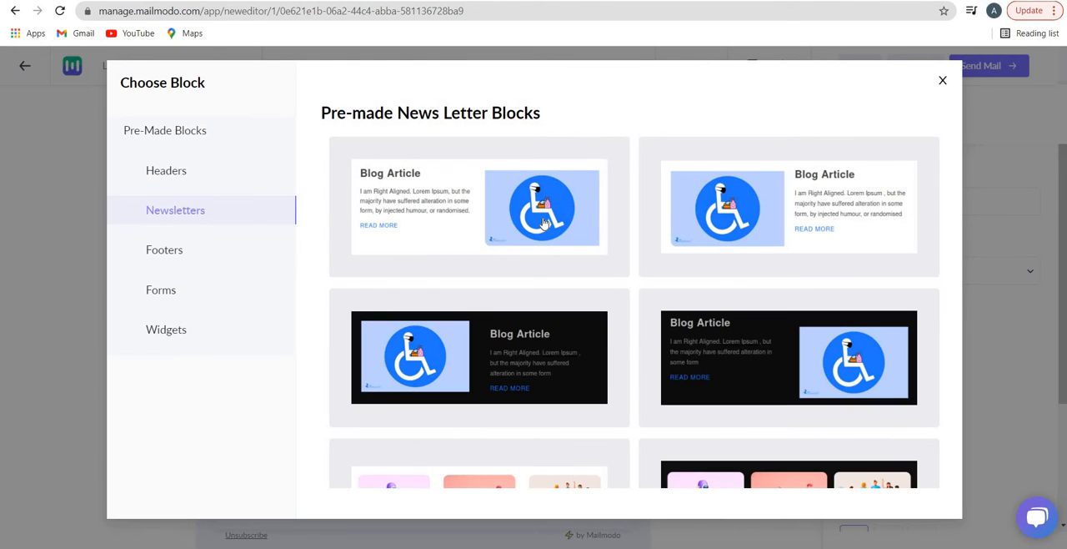
{"action": "left_click", "coordinate": [479, 206]}
{"action": "scroll", "coordinate": [525, 267], "scroll_direction": "down", "scroll_amount": 2}
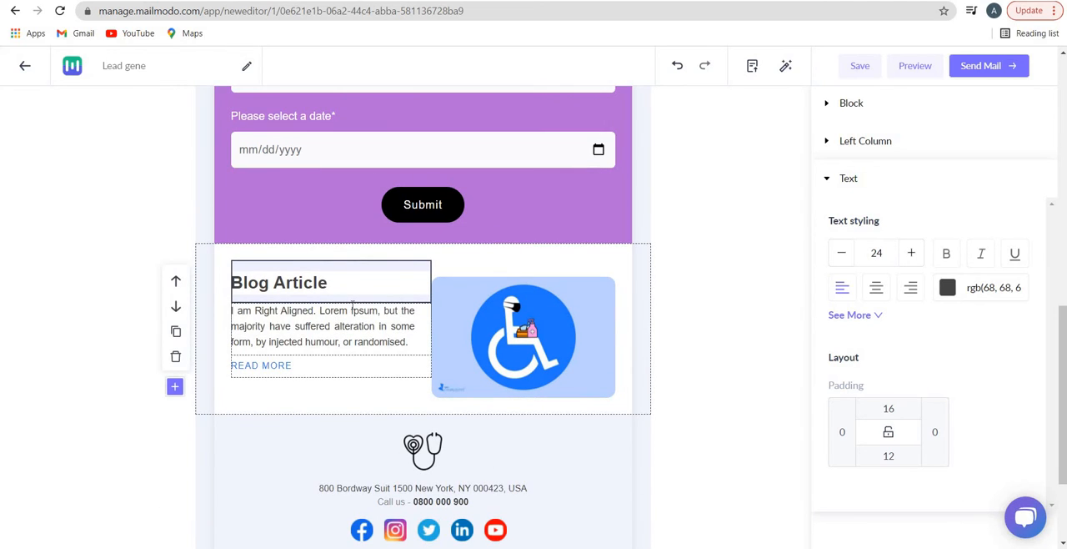
Set the font size of the "Blog Article" heading to 27
{"action": "triple_click", "coordinate": [280, 282]}
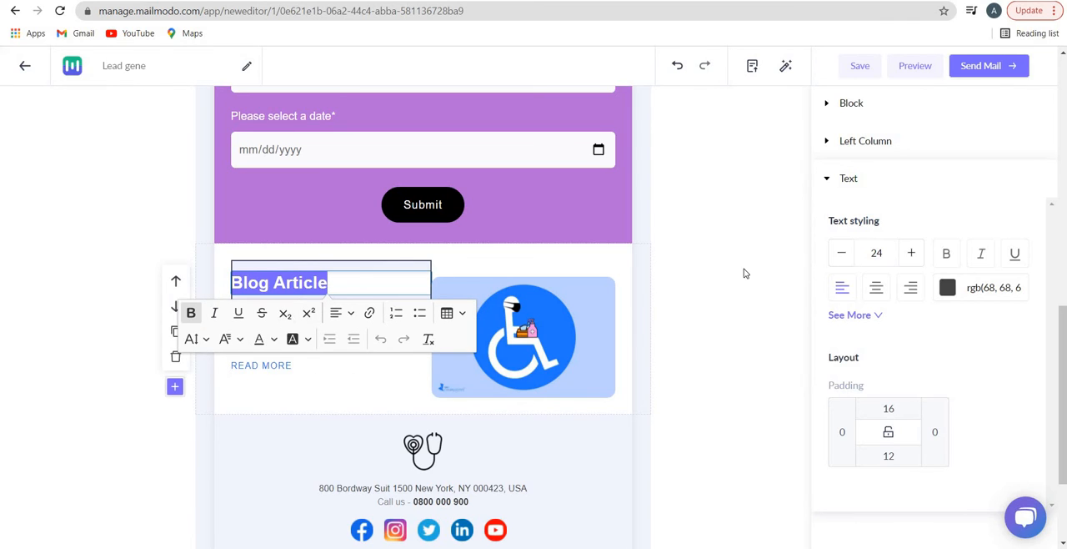
{"action": "left_click", "coordinate": [918, 261]}
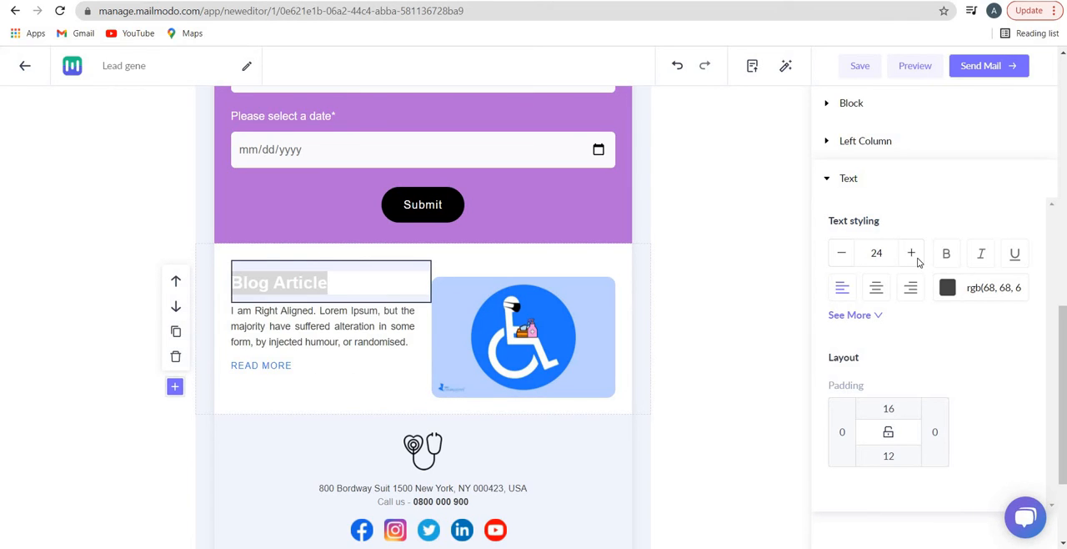
{"action": "left_click", "coordinate": [913, 254]}
{"action": "left_click", "coordinate": [913, 254]}
{"action": "left_click", "coordinate": [913, 255]}
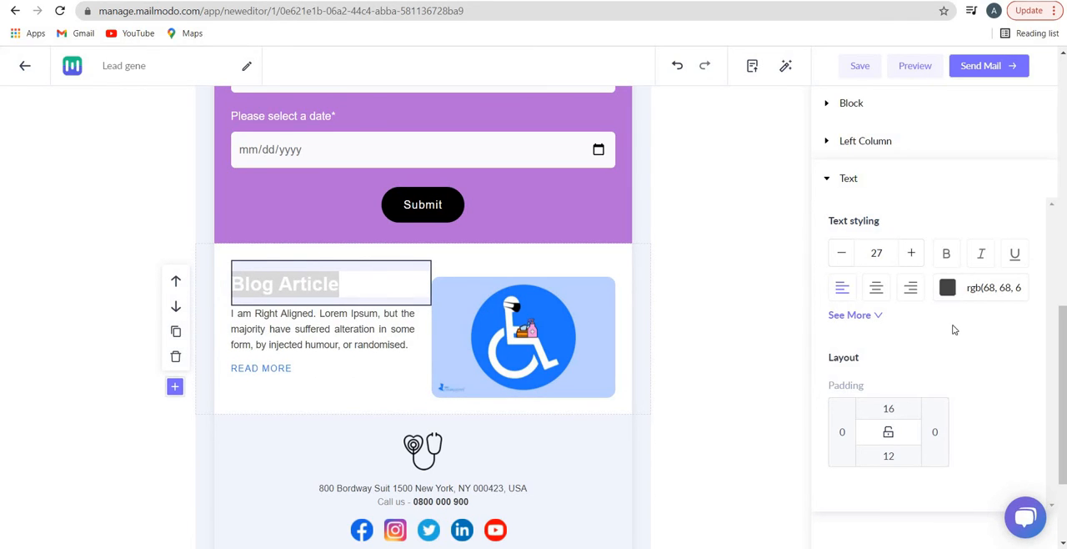
Change the "Blog Article" heading's text colour to #bb6f6f
{"action": "left_click", "coordinate": [947, 287]}
{"action": "left_click_drag", "start_coordinate": [977, 268], "coordinate": [955, 230]}
{"action": "left_click", "coordinate": [651, 302]}
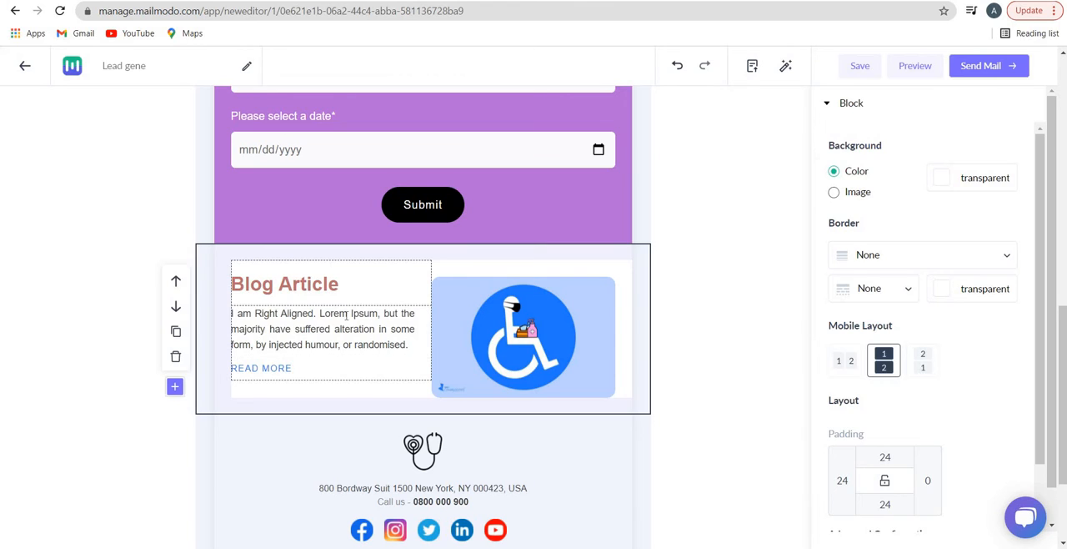
Expand the heading's extra text styling options and set the Blog Article block's column width ratio to 1:1
{"action": "left_click", "coordinate": [397, 296]}
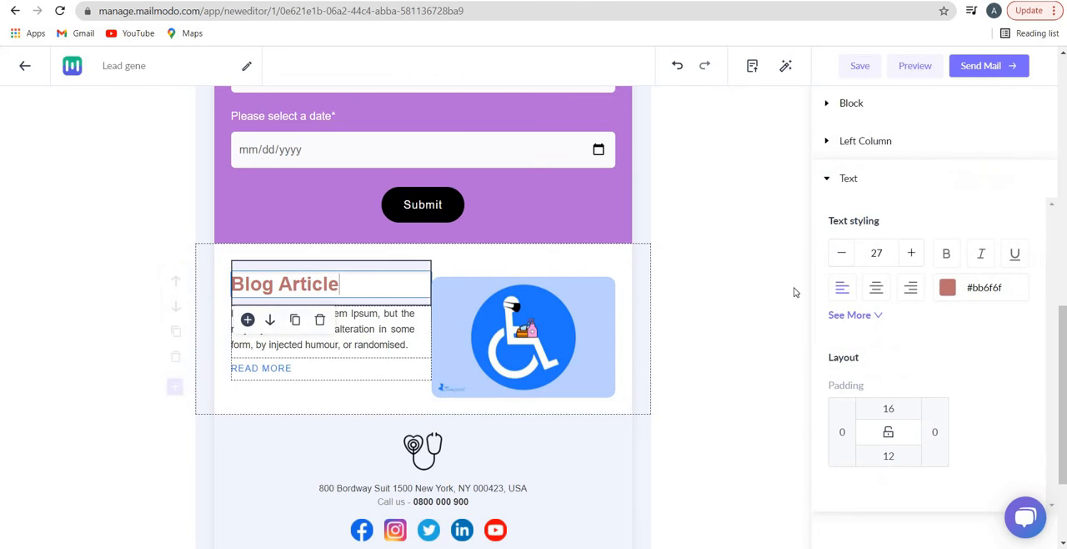
{"action": "left_click", "coordinate": [875, 320]}
{"action": "scroll", "coordinate": [917, 374], "scroll_direction": "down", "scroll_amount": 1}
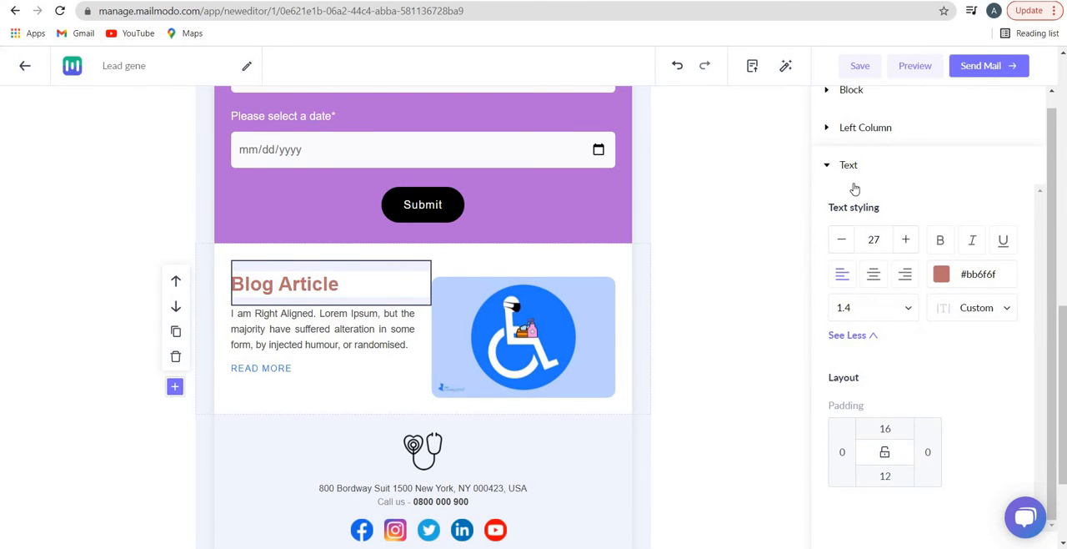
{"action": "left_click", "coordinate": [841, 134]}
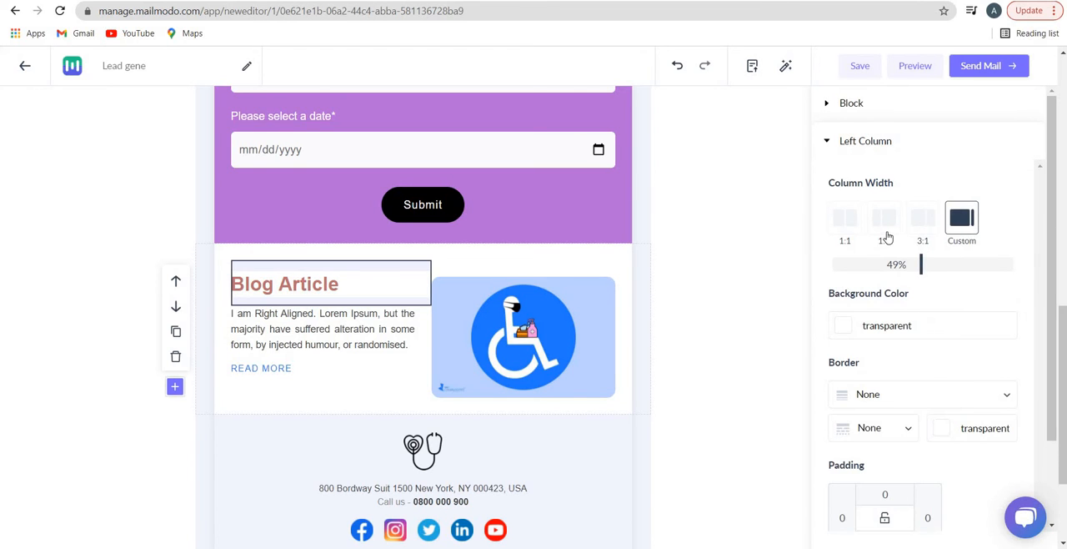
{"action": "left_click", "coordinate": [887, 237]}
{"action": "left_click", "coordinate": [843, 234]}
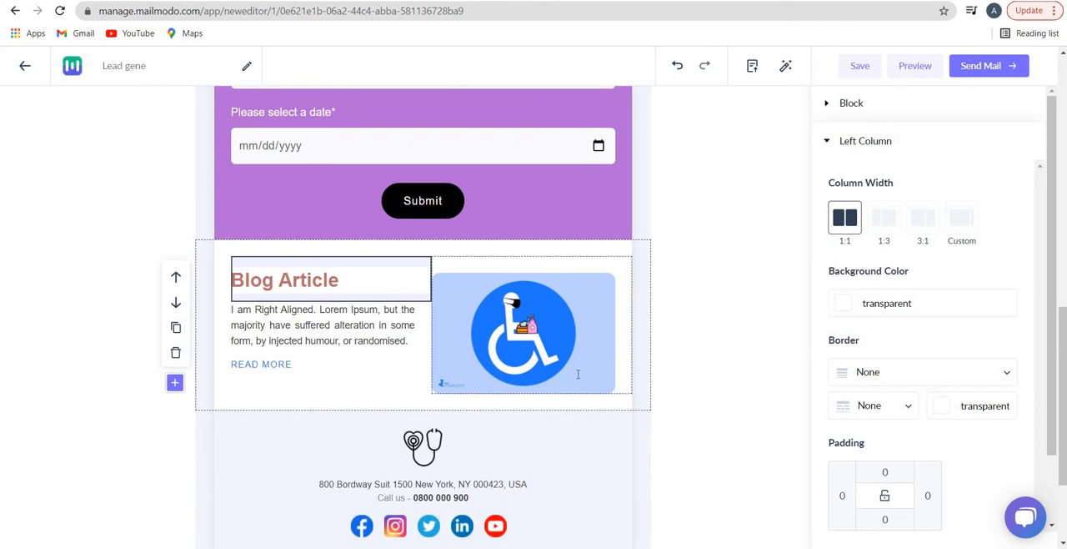
Check the note on the Mailmodo branding in the email's footer and look back over the template
{"action": "scroll", "coordinate": [583, 367], "scroll_direction": "down", "scroll_amount": 2}
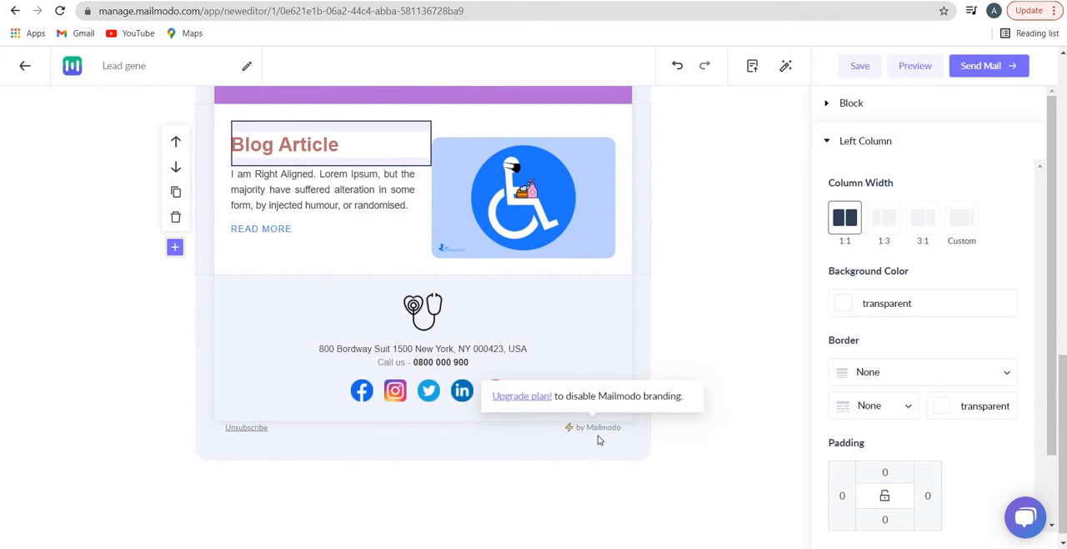
{"action": "mouse_move", "coordinate": [596, 431]}
{"action": "scroll", "coordinate": [419, 342], "scroll_direction": "up", "scroll_amount": 7}
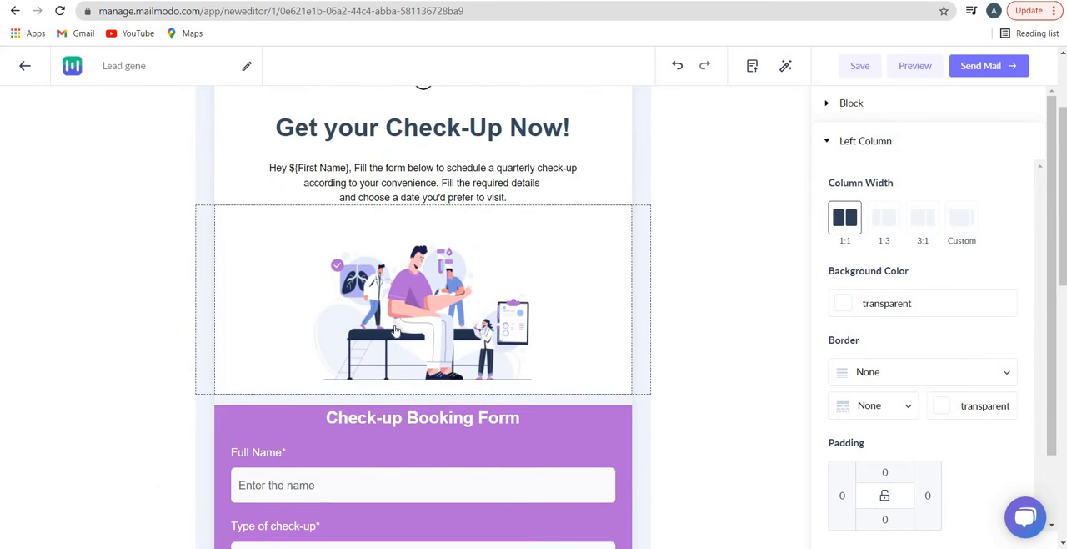
{"action": "scroll", "coordinate": [422, 342], "scroll_direction": "down", "scroll_amount": 1}
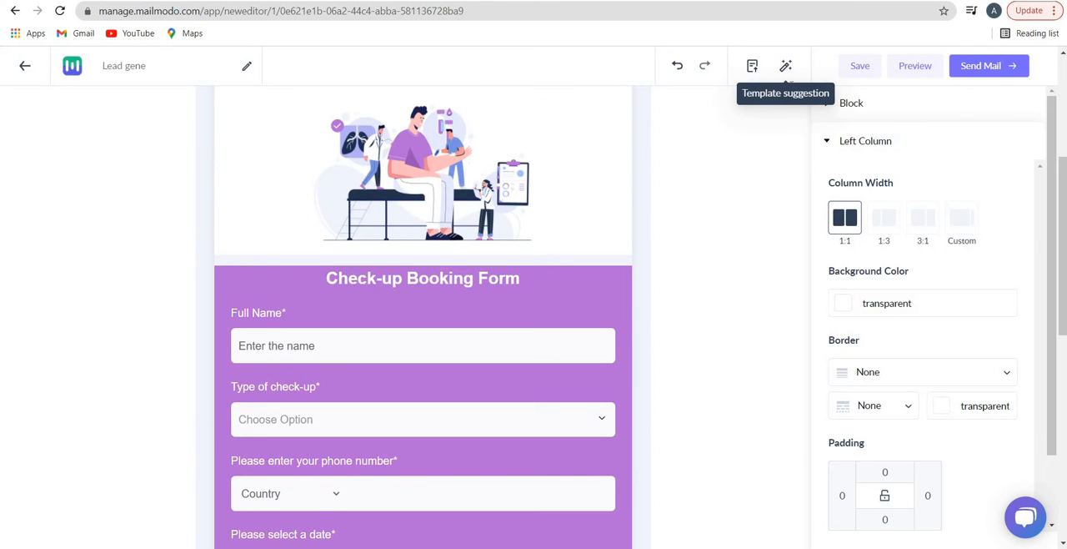
Review the Image Size and Broken Links recommendations in the template suggestions and close them
{"action": "left_click", "coordinate": [786, 69]}
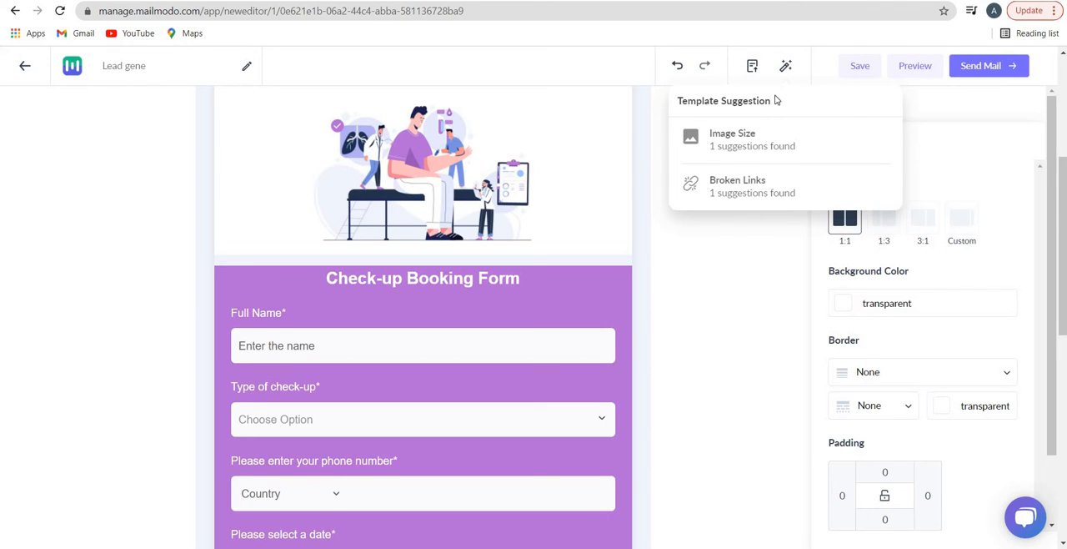
{"action": "left_click", "coordinate": [736, 134]}
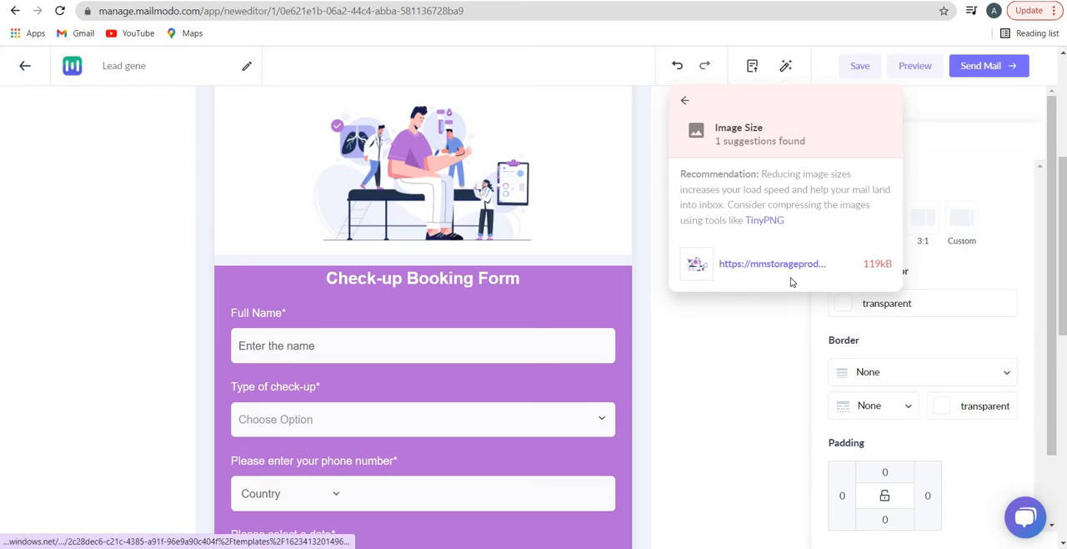
{"action": "left_click", "coordinate": [684, 101]}
{"action": "left_click", "coordinate": [739, 200]}
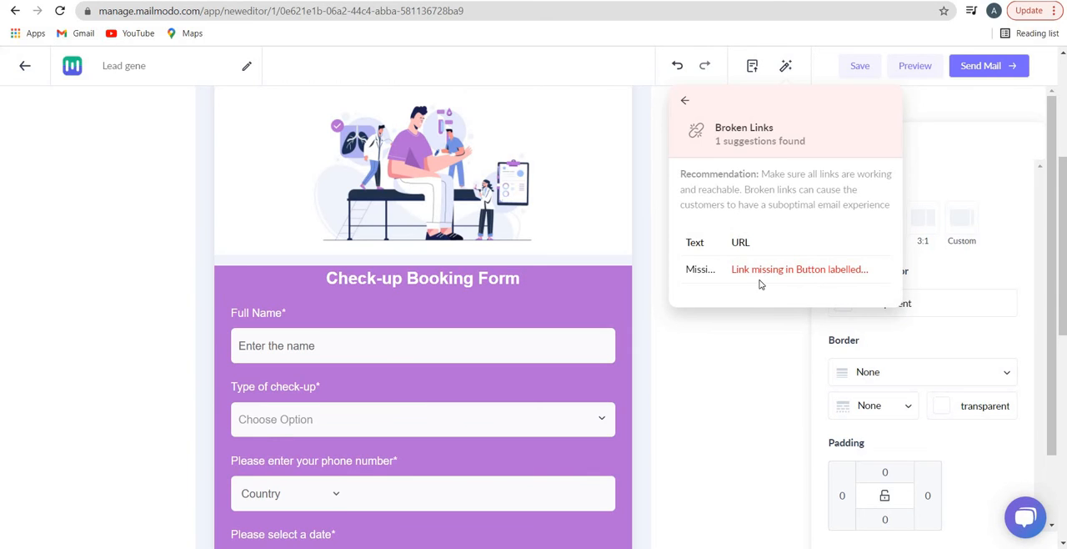
{"action": "left_click_drag", "start_coordinate": [760, 271], "coordinate": [821, 284]}
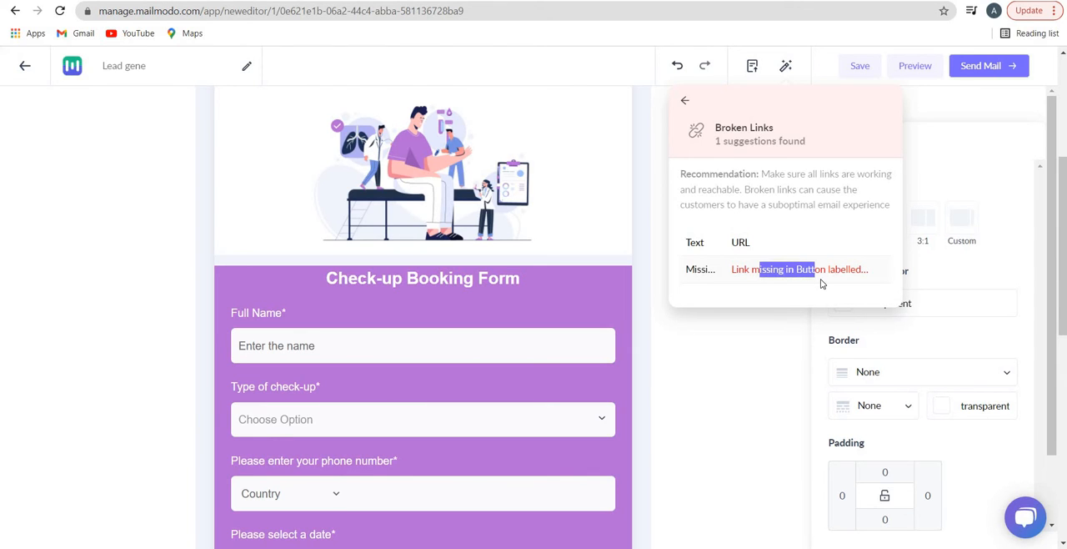
{"action": "left_click", "coordinate": [687, 102]}
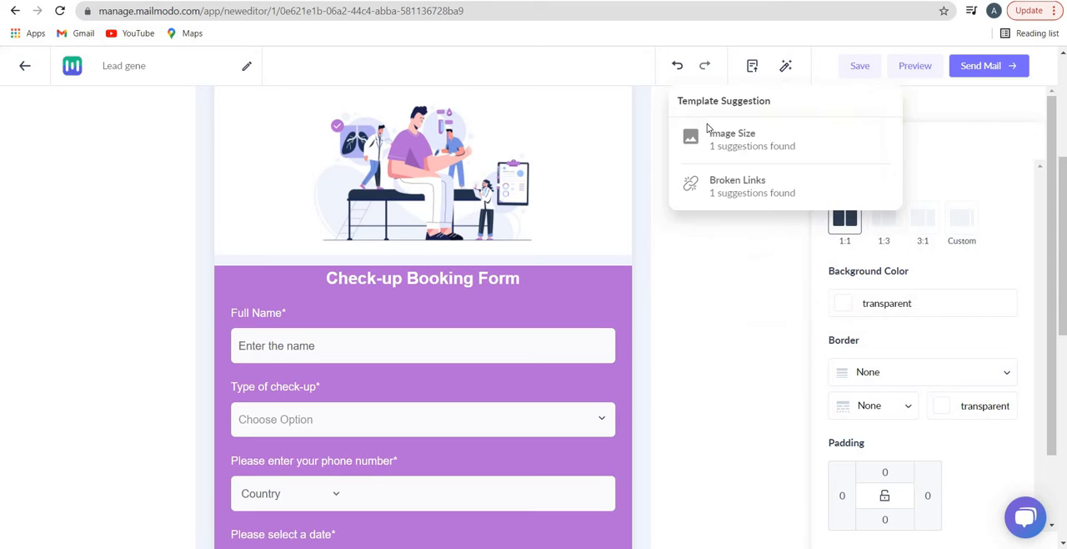
{"action": "left_click", "coordinate": [787, 70]}
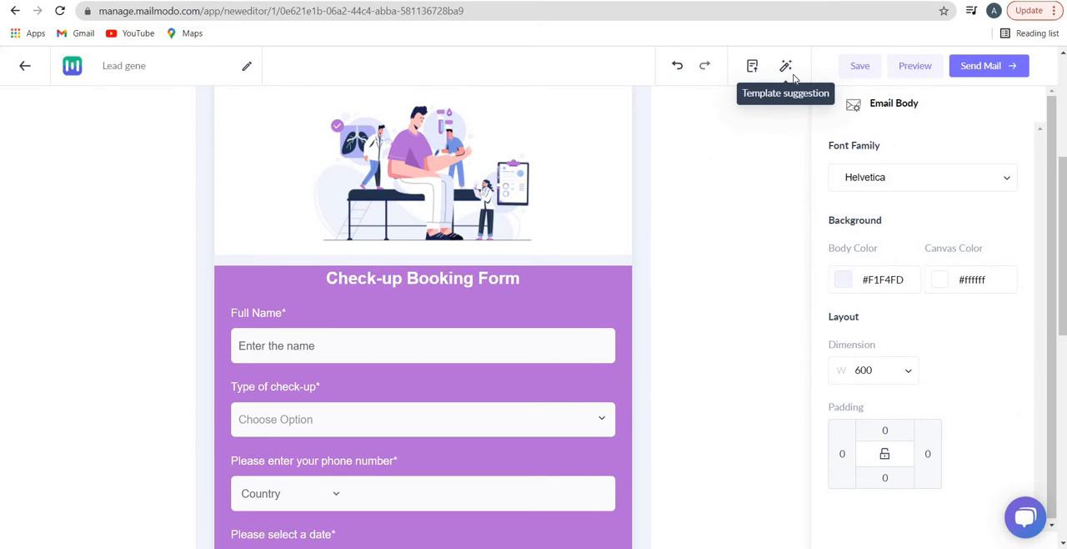
Switch to the email's Fallback version and open the preview of the email
{"action": "scroll", "coordinate": [591, 275], "scroll_direction": "down", "scroll_amount": 5}
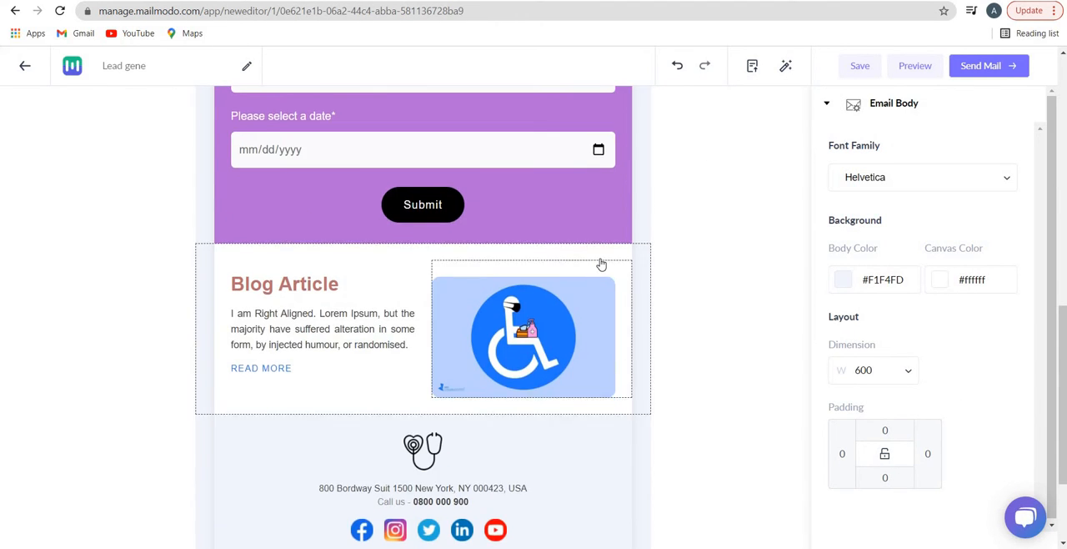
{"action": "scroll", "coordinate": [594, 268], "scroll_direction": "up", "scroll_amount": 7}
{"action": "scroll", "coordinate": [600, 258], "scroll_direction": "up", "scroll_amount": 2}
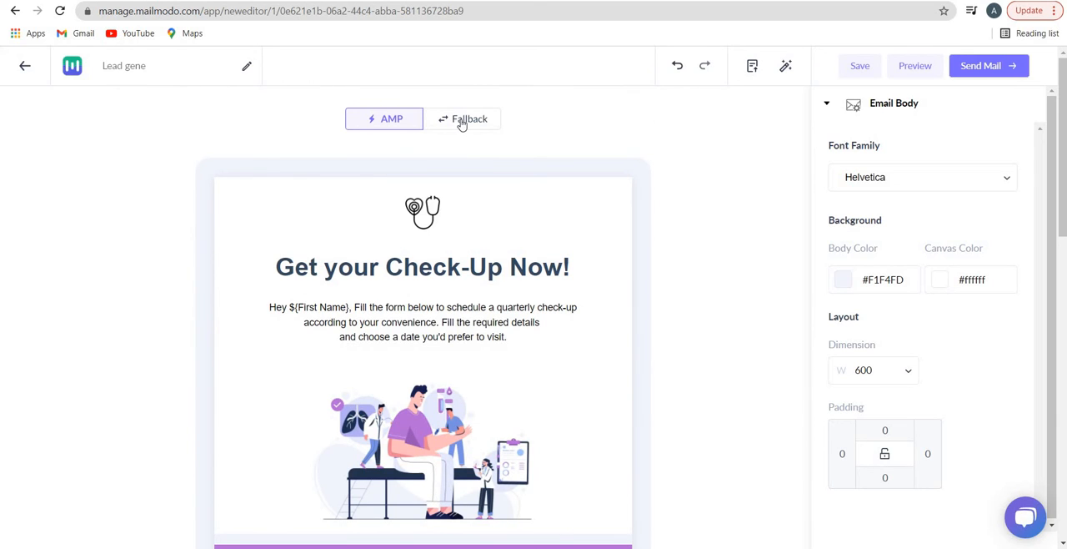
{"action": "left_click", "coordinate": [461, 121]}
{"action": "left_click", "coordinate": [913, 66]}
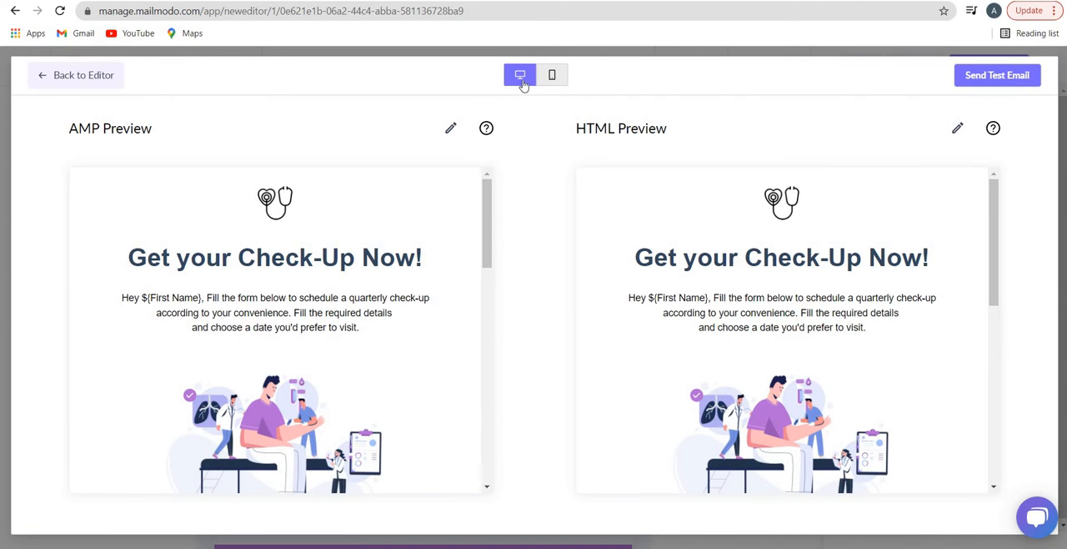
Examine the AMP and HTML previews of the whole email in mobile view and in desktop view
{"action": "left_click", "coordinate": [552, 81]}
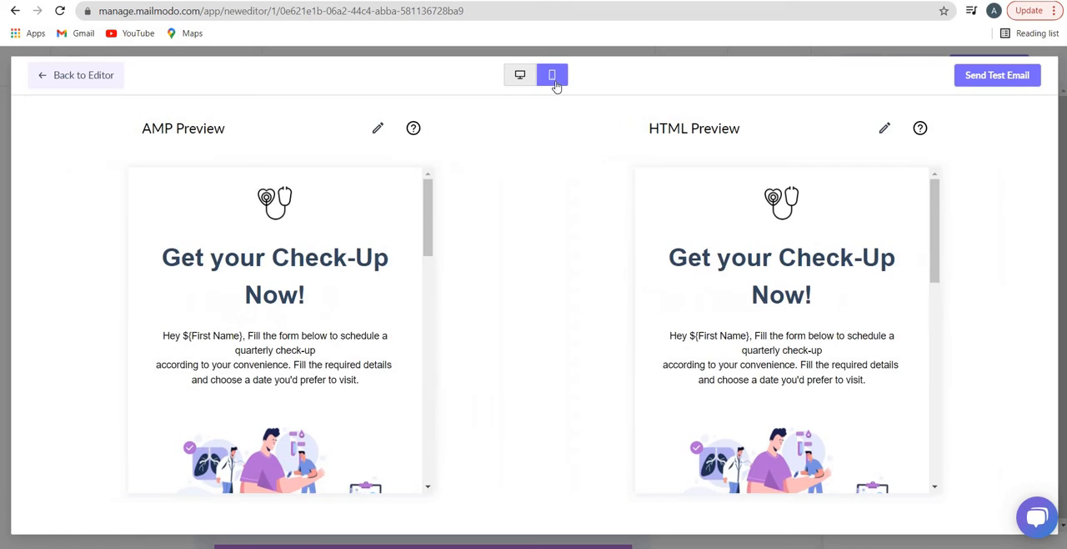
{"action": "scroll", "coordinate": [343, 320], "scroll_direction": "down", "scroll_amount": 10}
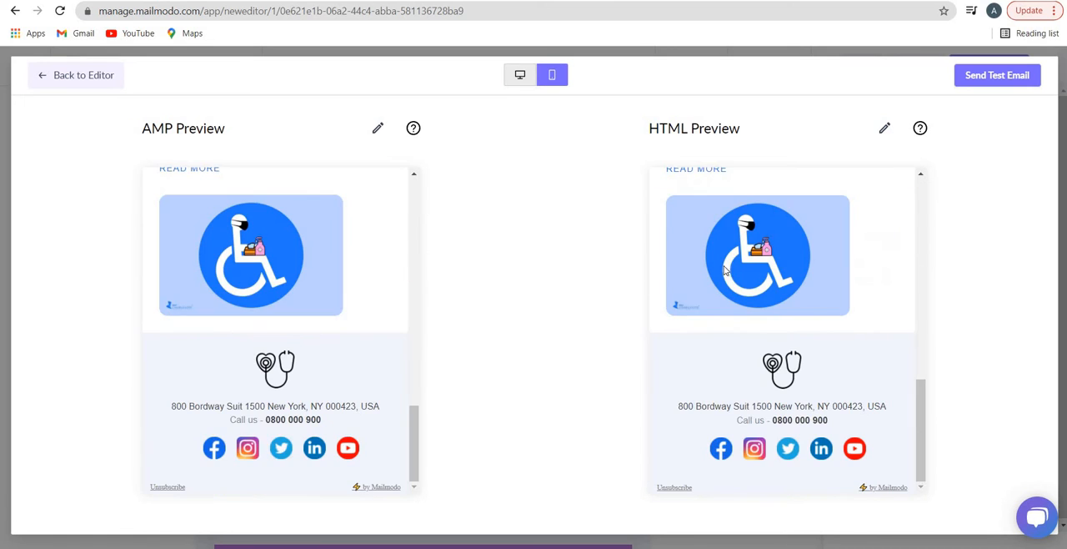
{"action": "scroll", "coordinate": [752, 312], "scroll_direction": "up", "scroll_amount": 10}
{"action": "left_click", "coordinate": [520, 75]}
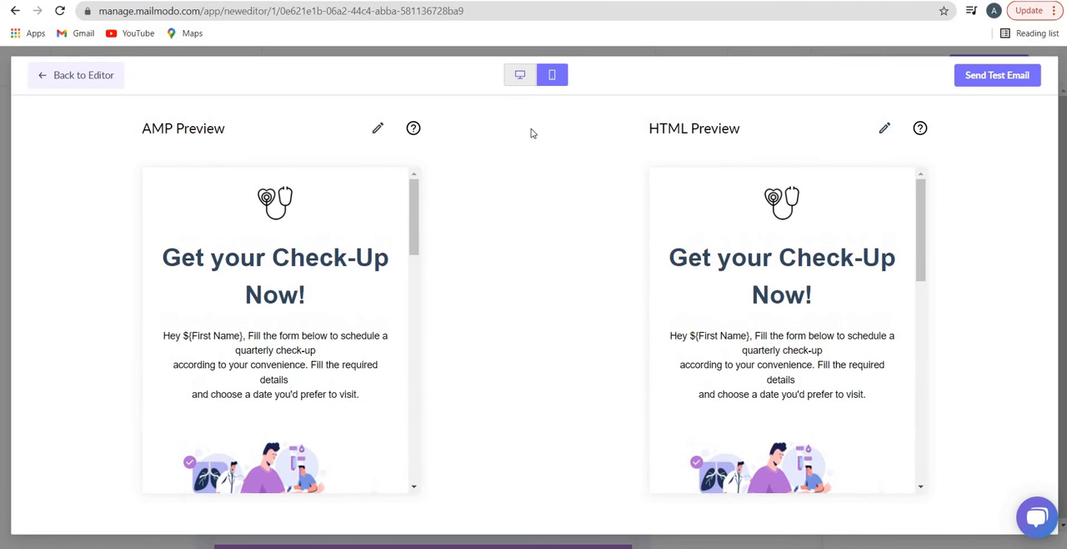
{"action": "scroll", "coordinate": [383, 313], "scroll_direction": "down", "scroll_amount": 10}
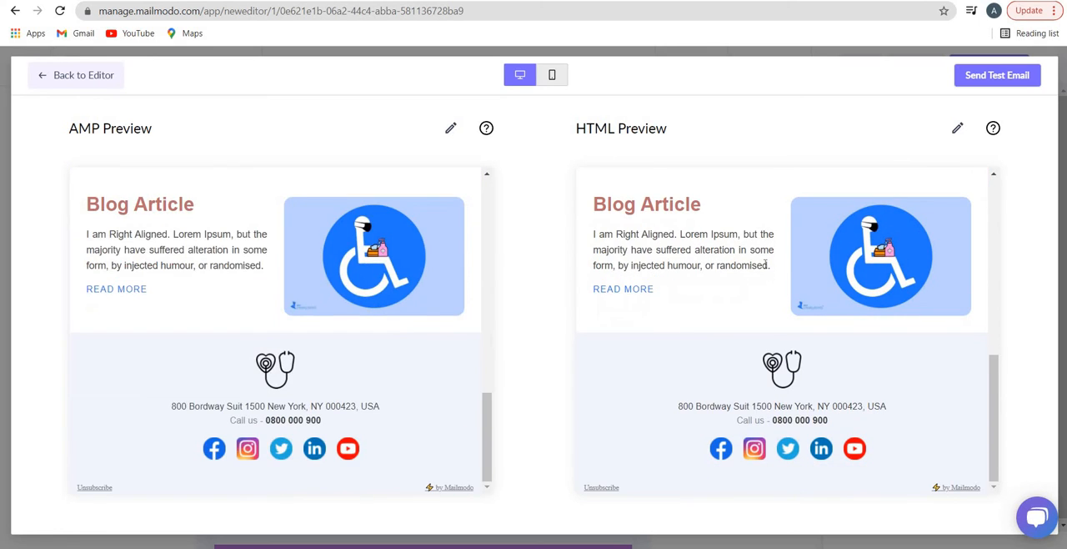
{"action": "scroll", "coordinate": [758, 284], "scroll_direction": "up", "scroll_amount": 10}
{"action": "scroll", "coordinate": [810, 231], "scroll_direction": "down", "scroll_amount": 5}
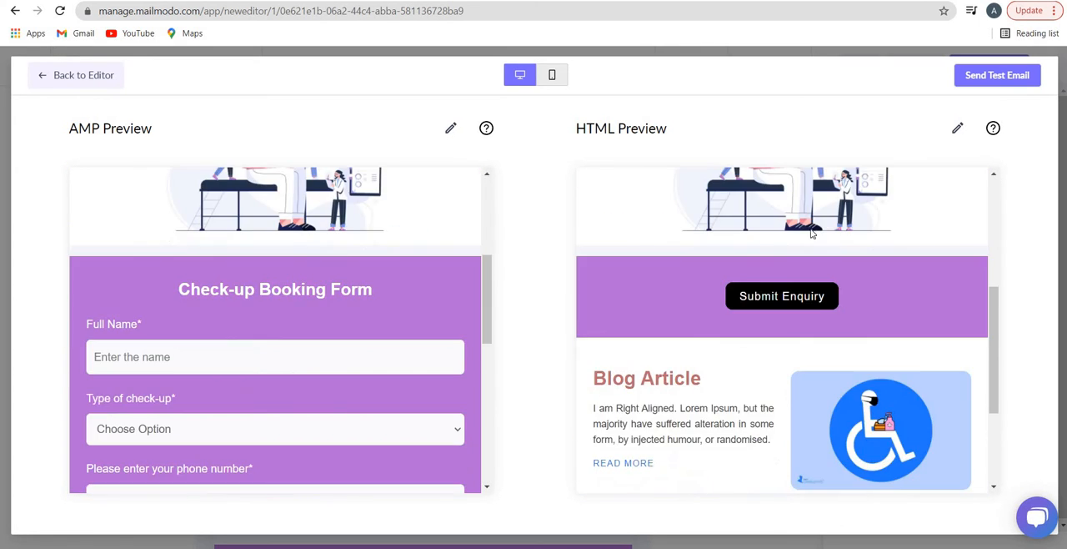
{"action": "scroll", "coordinate": [810, 231], "scroll_direction": "up", "scroll_amount": 5}
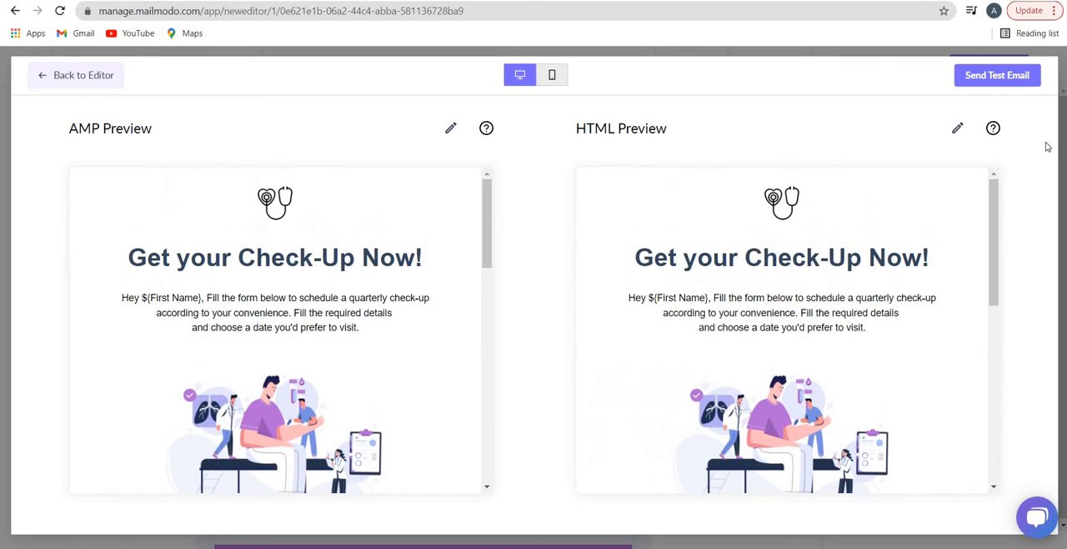
Review the test email options and the form submissions view, and close them without sending
{"action": "left_click", "coordinate": [1006, 86]}
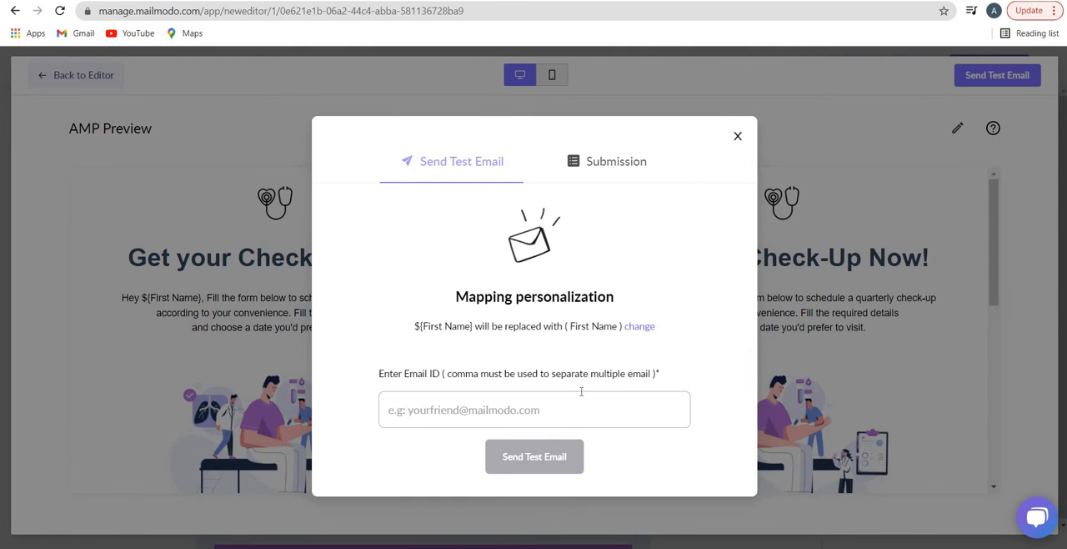
{"action": "left_click", "coordinate": [582, 397]}
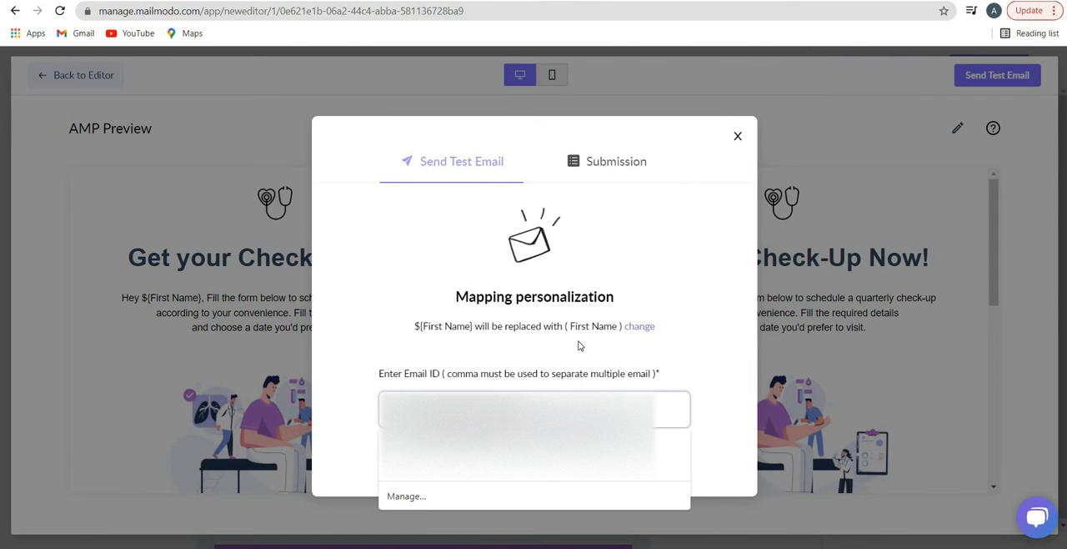
{"action": "left_click", "coordinate": [612, 165]}
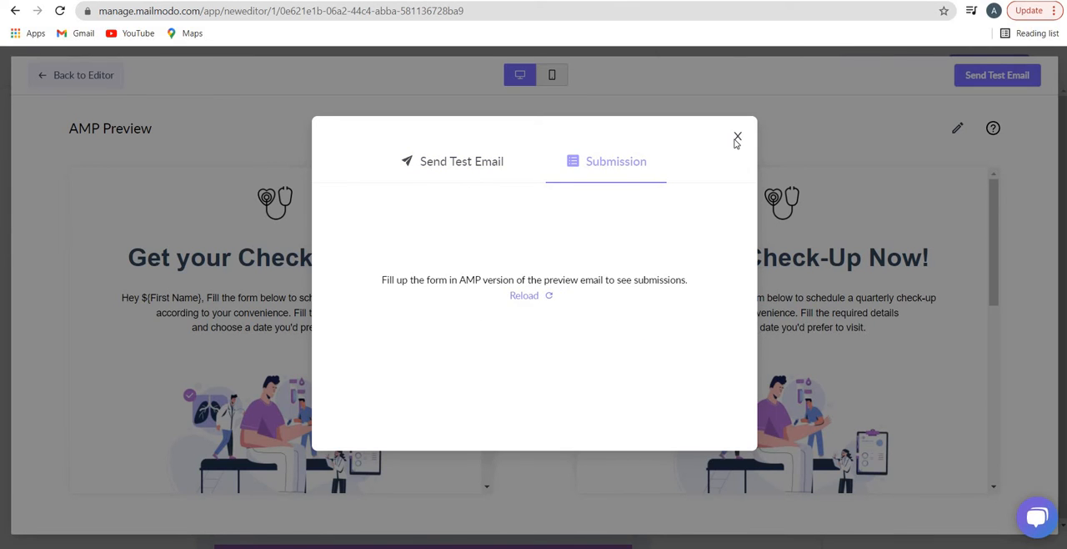
{"action": "left_click", "coordinate": [737, 138]}
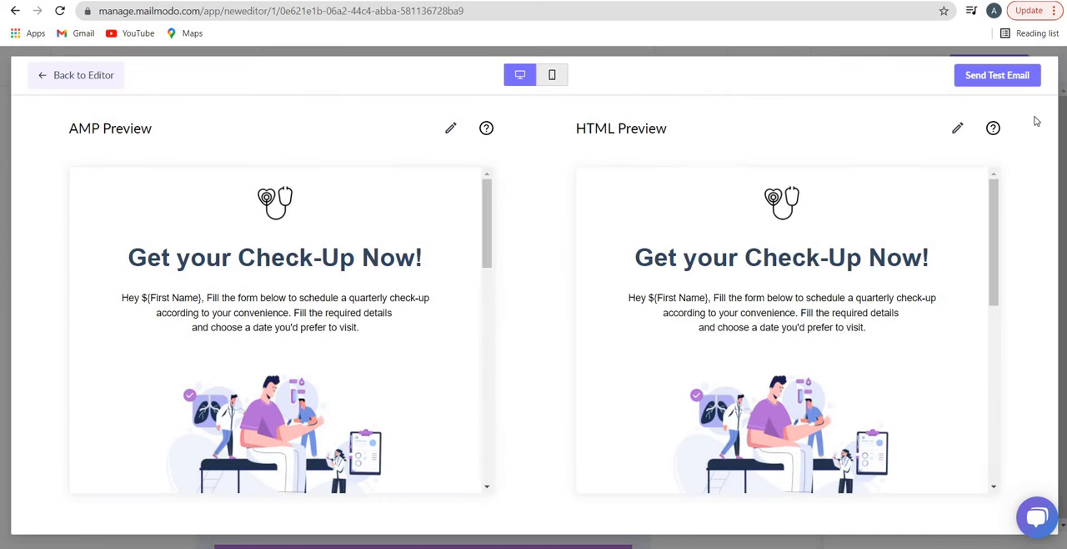
Return to the editor, look over the Lead gene template, and save it while exiting
{"action": "left_click", "coordinate": [68, 77]}
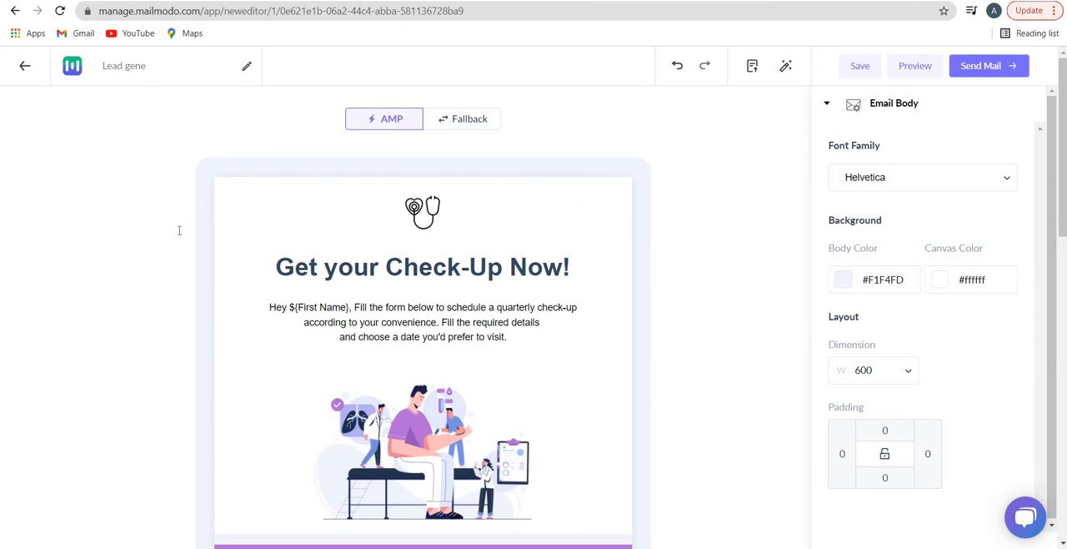
{"action": "scroll", "coordinate": [363, 281], "scroll_direction": "down", "scroll_amount": 4}
{"action": "scroll", "coordinate": [362, 281], "scroll_direction": "down", "scroll_amount": 4}
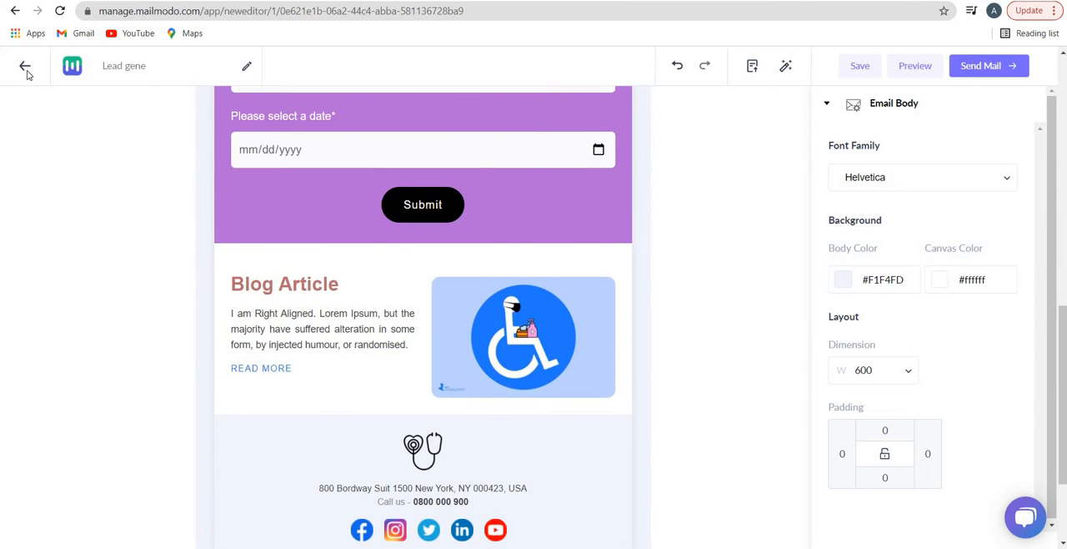
{"action": "left_click", "coordinate": [26, 71]}
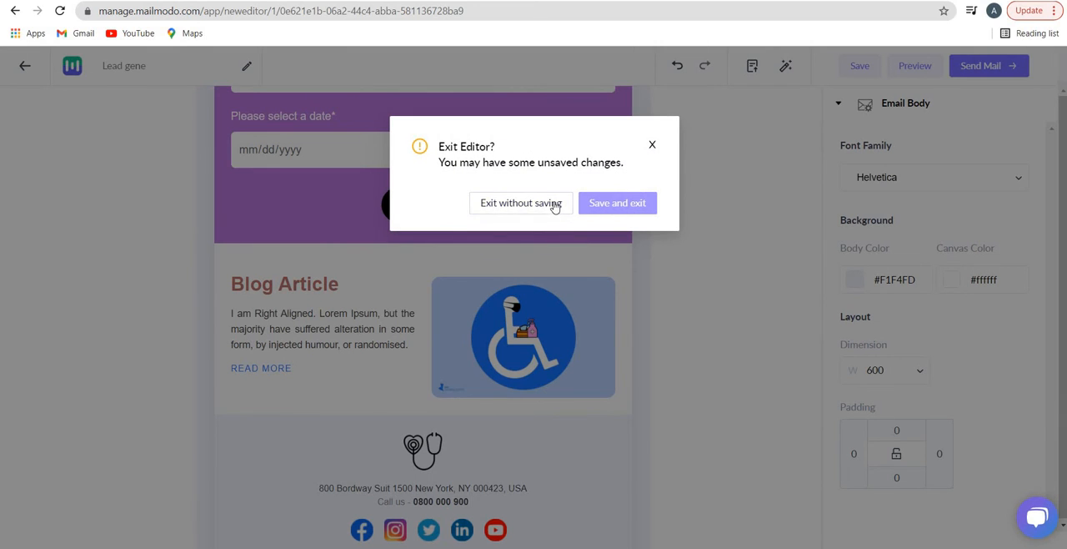
{"action": "left_click", "coordinate": [607, 209]}
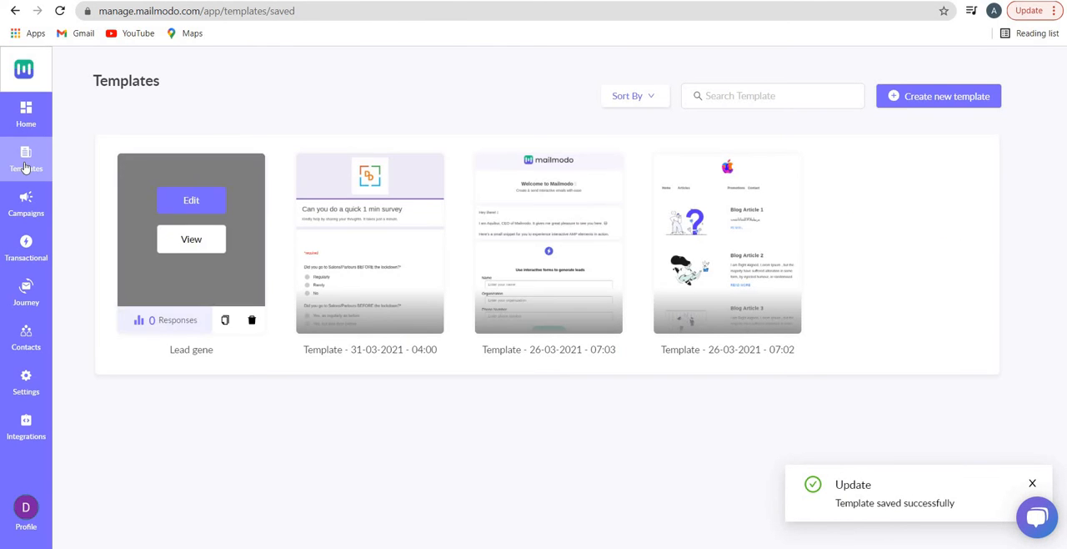
Create a new blank template and add the pre-made header block with Home, Services, Jobs and Contact icons
{"action": "left_click", "coordinate": [914, 101]}
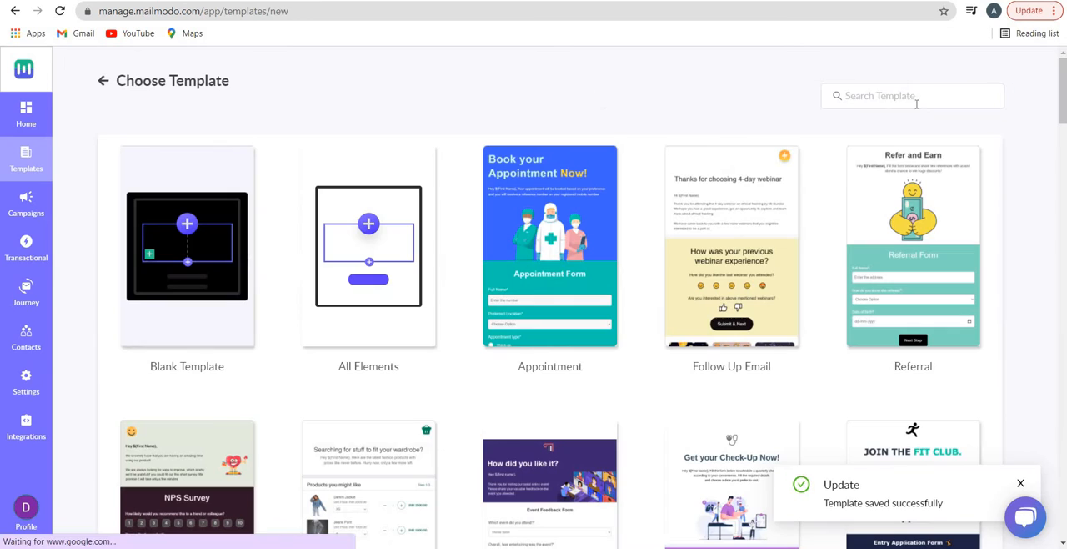
{"action": "left_click", "coordinate": [178, 269]}
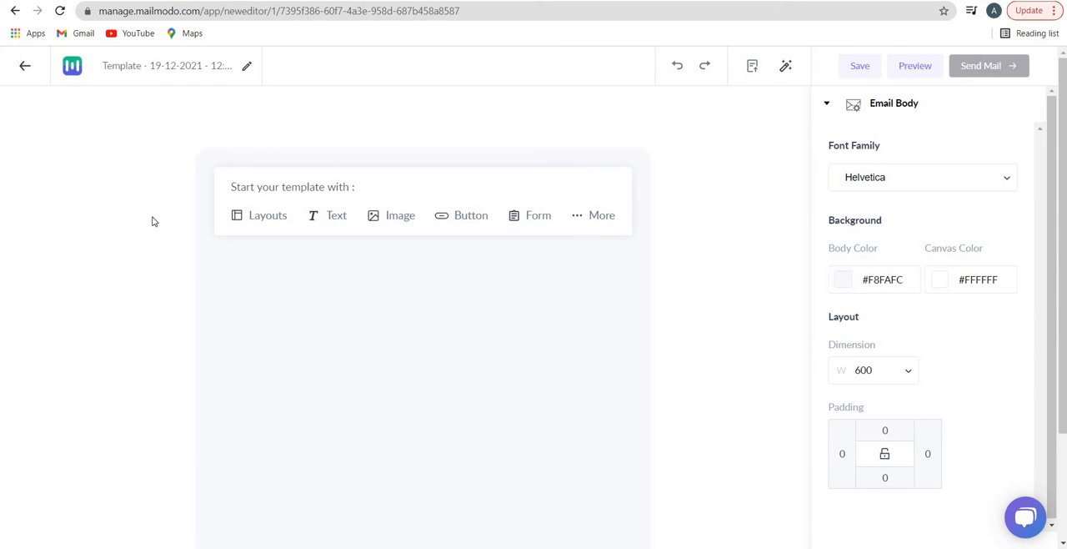
{"action": "left_click", "coordinate": [271, 222]}
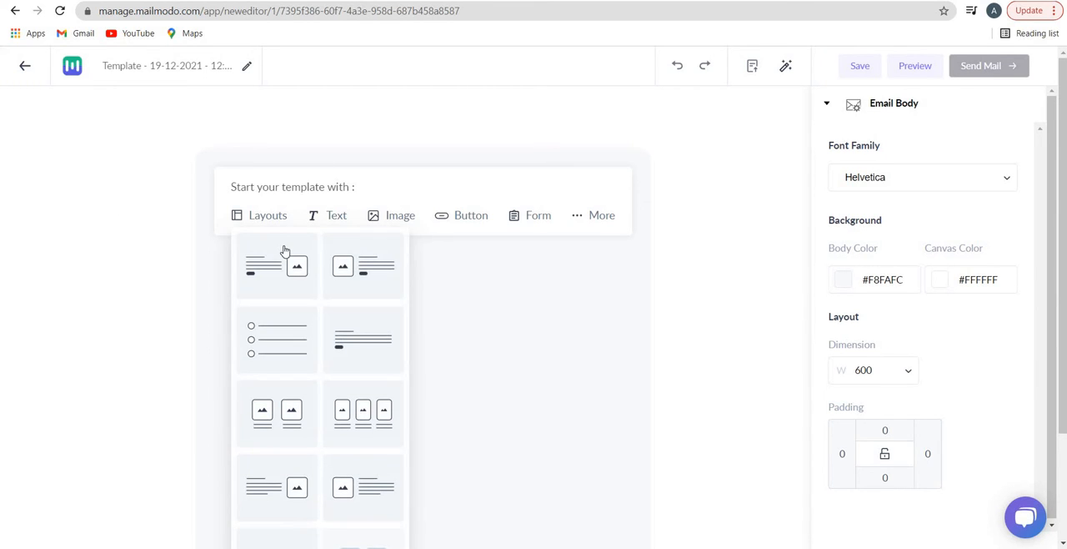
{"action": "left_click", "coordinate": [602, 217]}
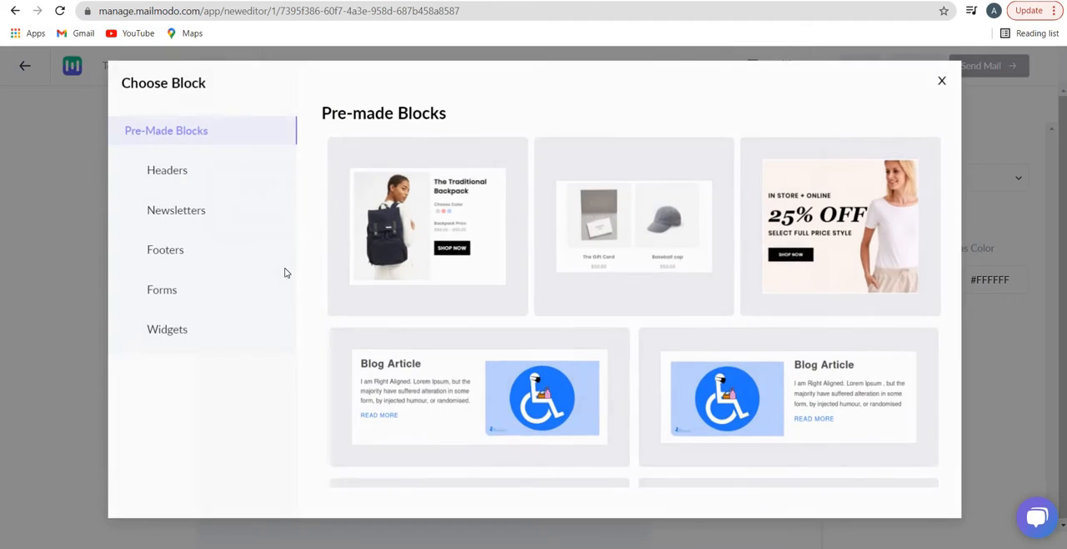
{"action": "left_click", "coordinate": [179, 185]}
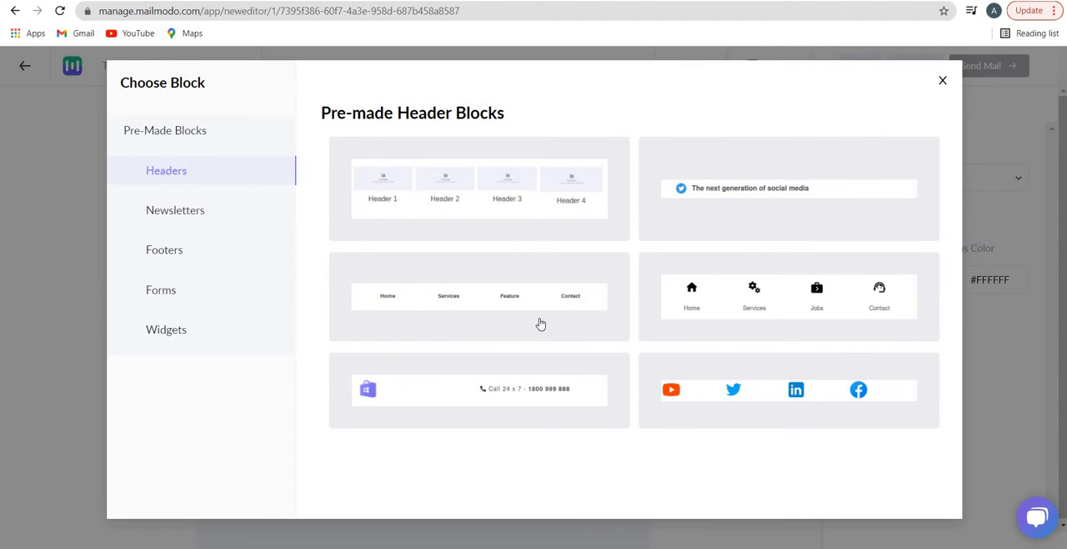
{"action": "left_click", "coordinate": [728, 314]}
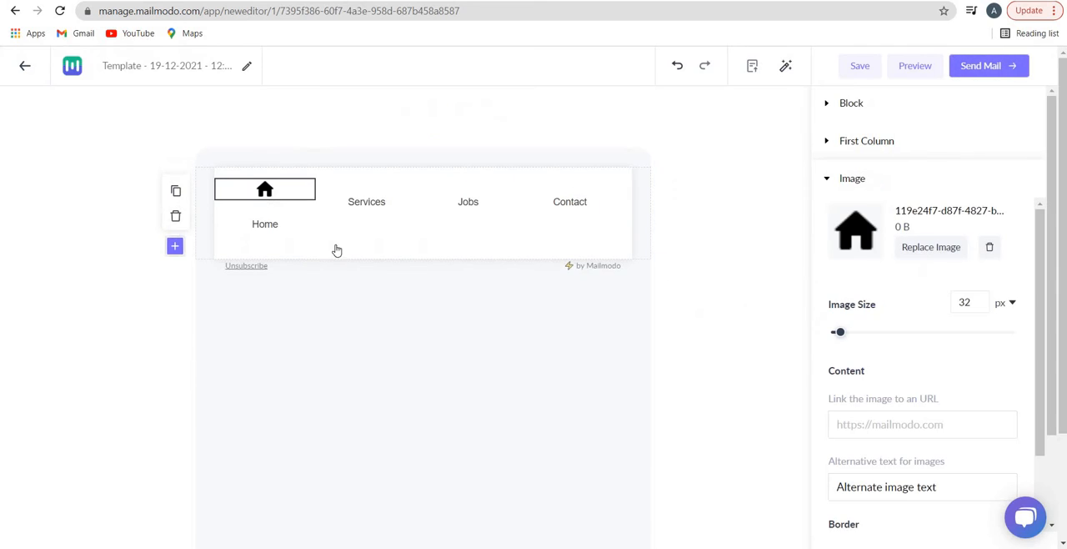
Move the Home, Services, Jobs and Contact labels up so each sits directly beneath its icon
{"action": "left_click", "coordinate": [267, 229]}
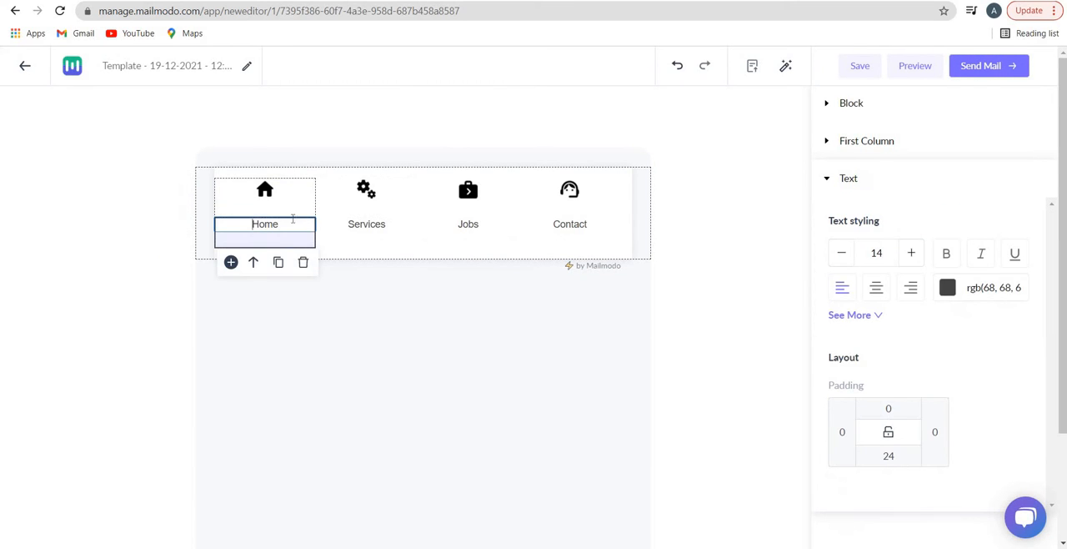
{"action": "left_click", "coordinate": [279, 191]}
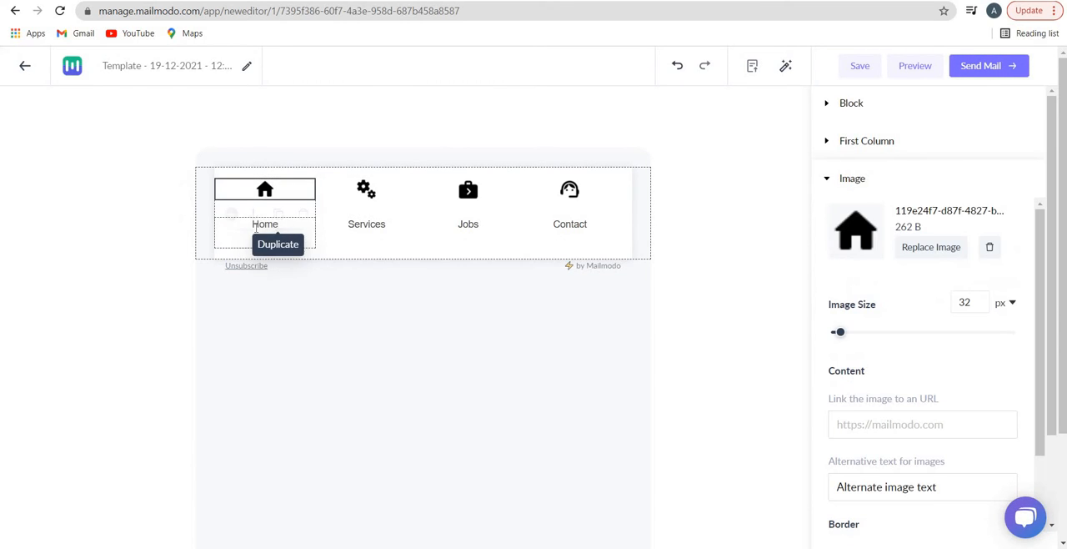
{"action": "left_click", "coordinate": [255, 235]}
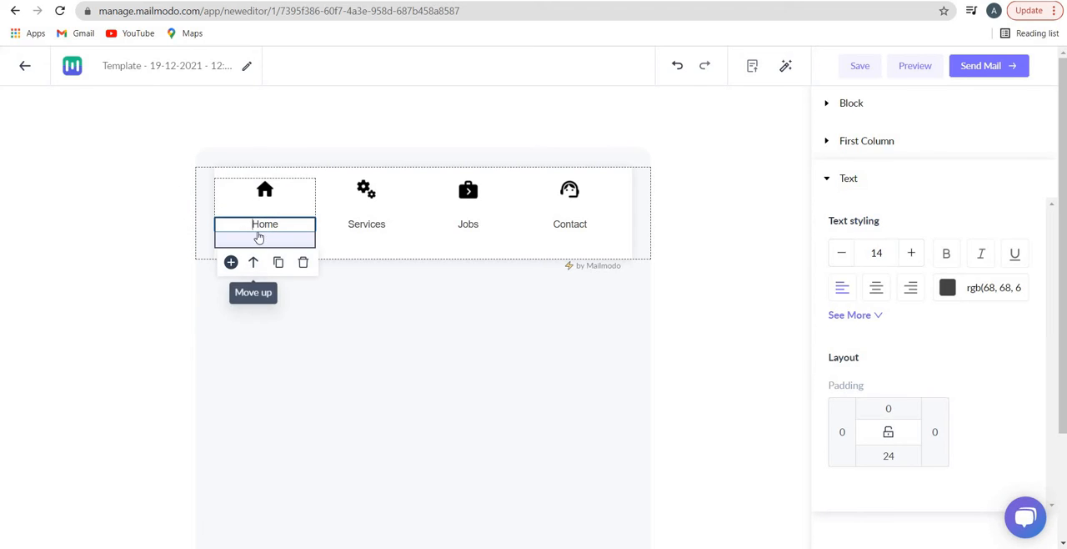
{"action": "left_click", "coordinate": [256, 263]}
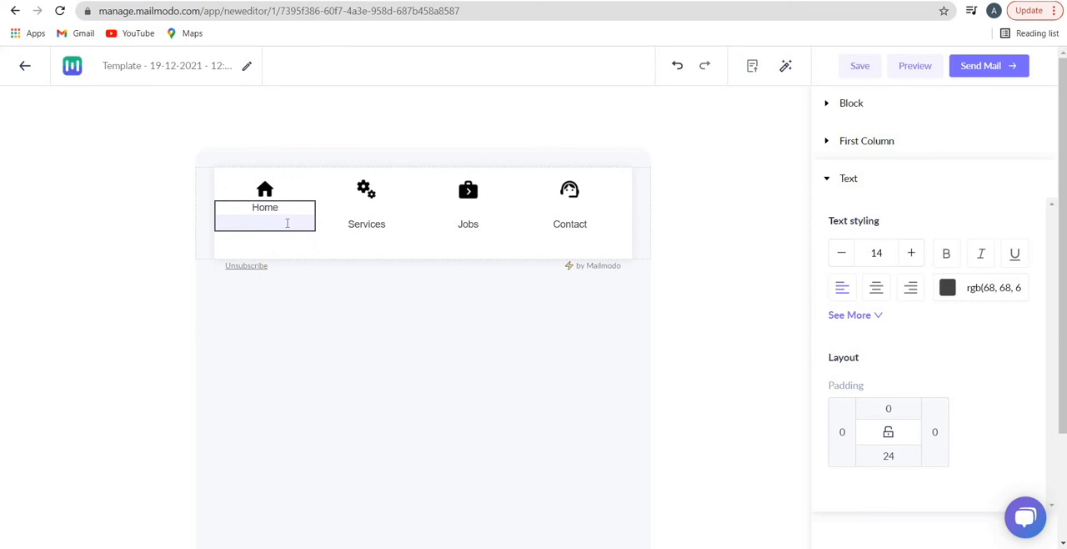
{"action": "left_click", "coordinate": [353, 238]}
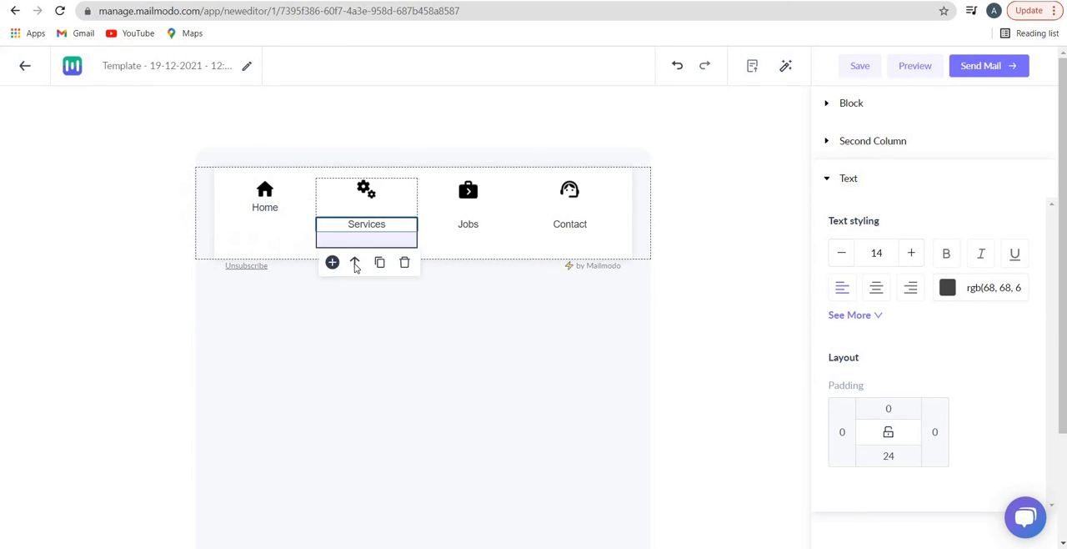
{"action": "left_click", "coordinate": [355, 263]}
{"action": "left_click", "coordinate": [453, 240]}
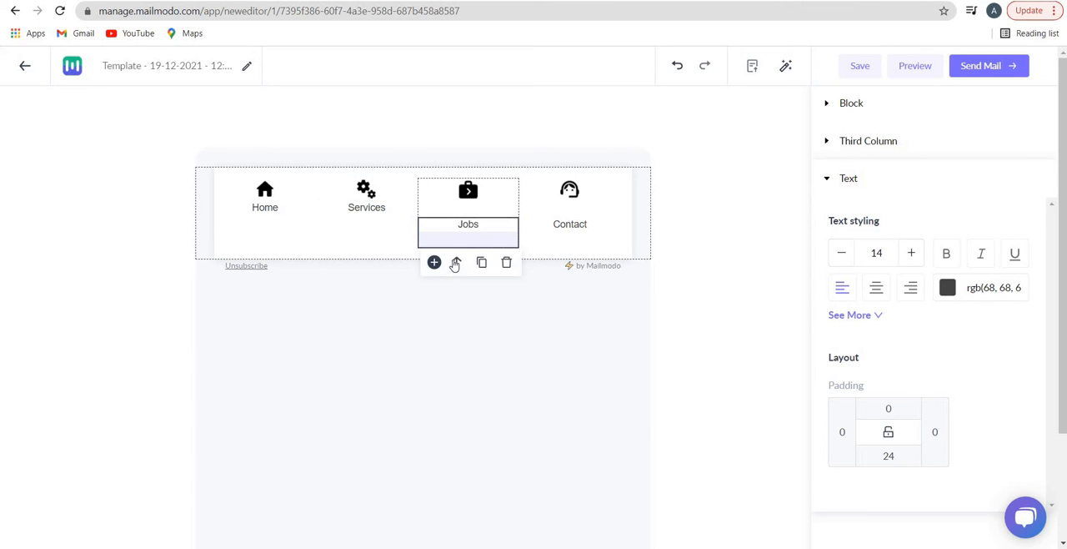
{"action": "left_click", "coordinate": [557, 240]}
{"action": "left_click", "coordinate": [559, 262]}
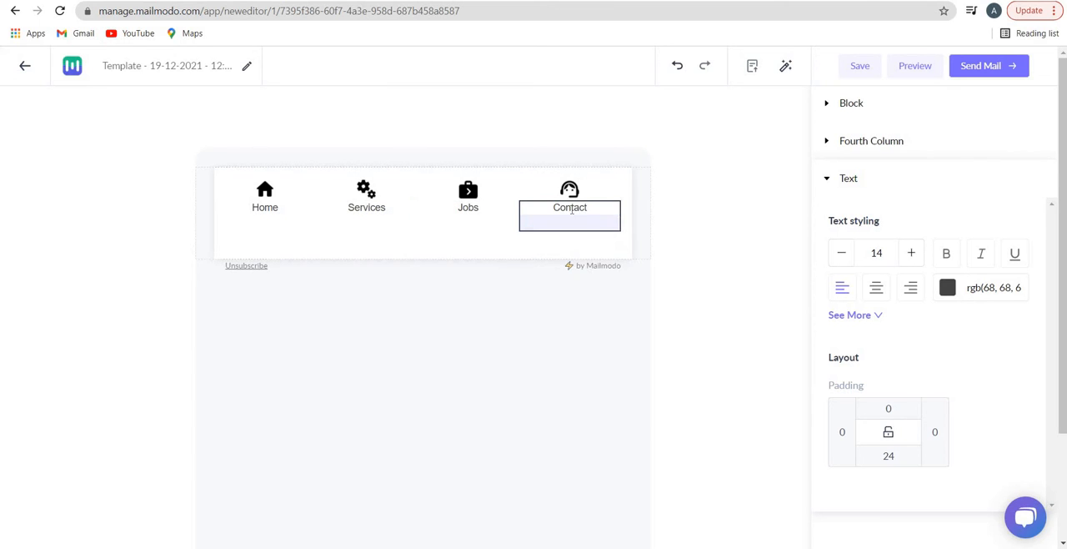
Try the Contact label above its icon and restore it to its place beneath the icon
{"action": "left_click", "coordinate": [563, 226]}
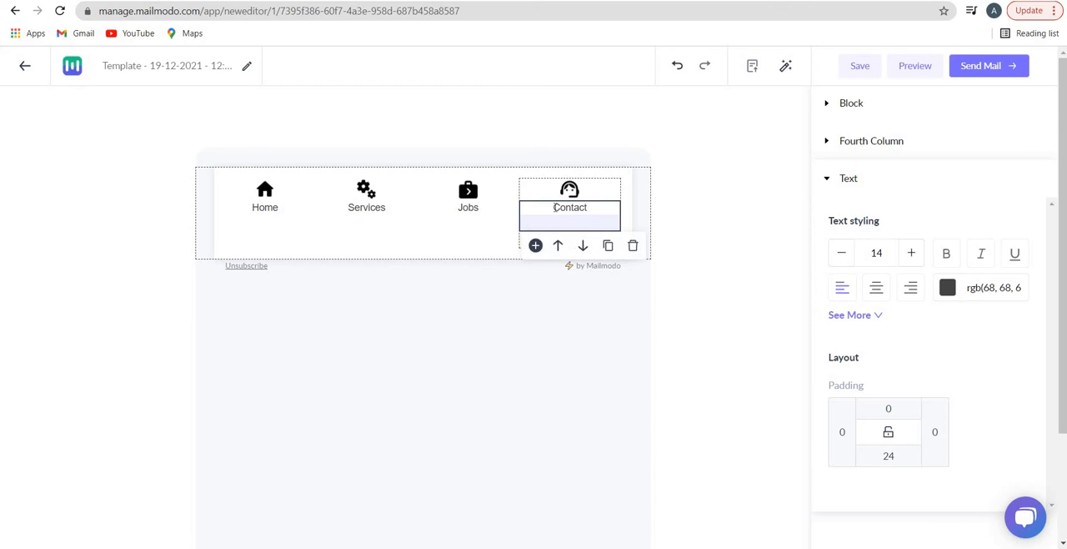
{"action": "left_click", "coordinate": [560, 246]}
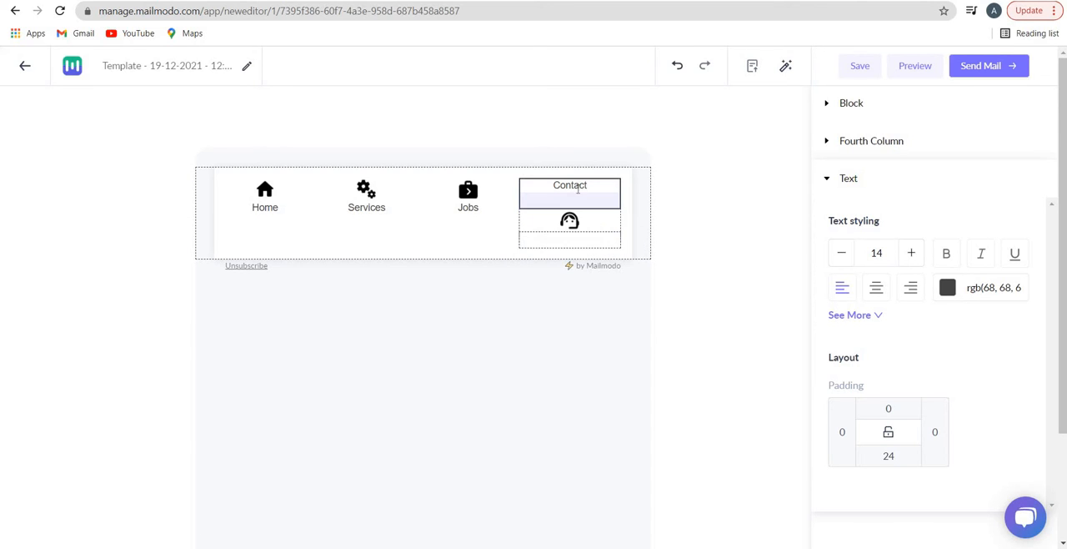
{"action": "left_click", "coordinate": [557, 225]}
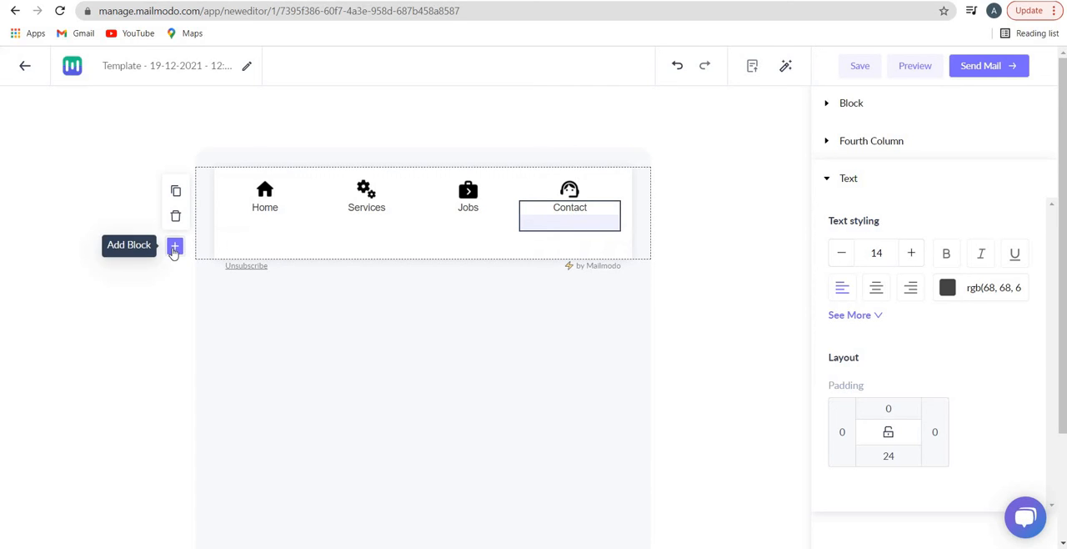
Add a new layout block below the header with a title, text and link on the left and an image on the right
{"action": "left_click", "coordinate": [173, 249]}
{"action": "mouse_move", "coordinate": [136, 291]}
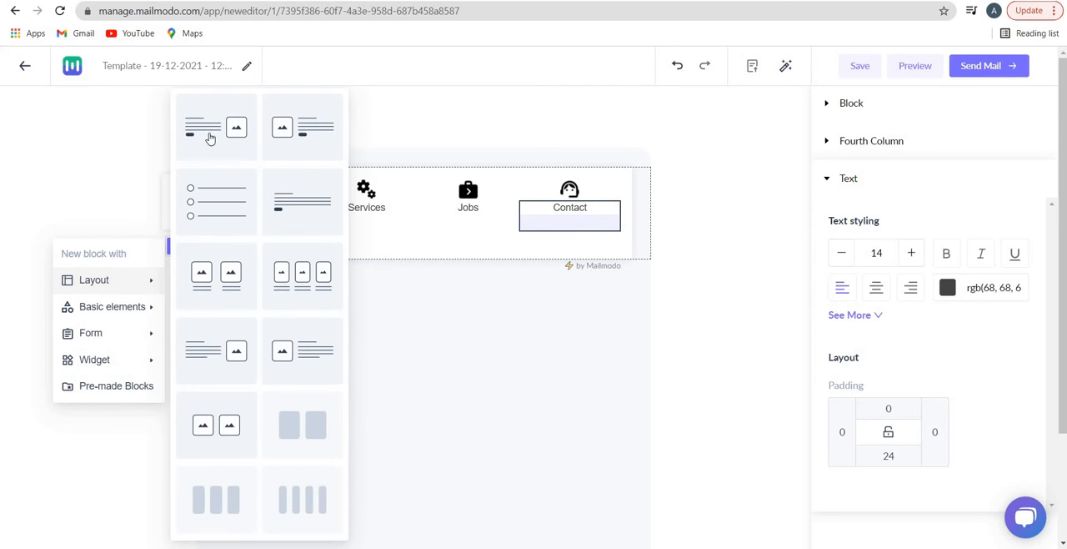
{"action": "left_click", "coordinate": [266, 187]}
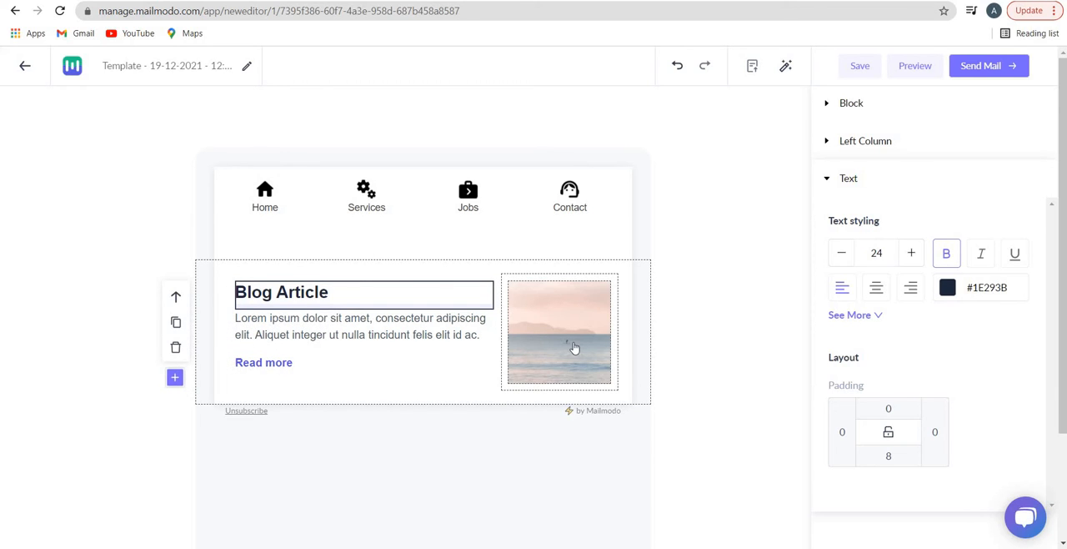
Set the Blog Article image's size to 100% and link the image to mailmodo.com
{"action": "left_click", "coordinate": [574, 348]}
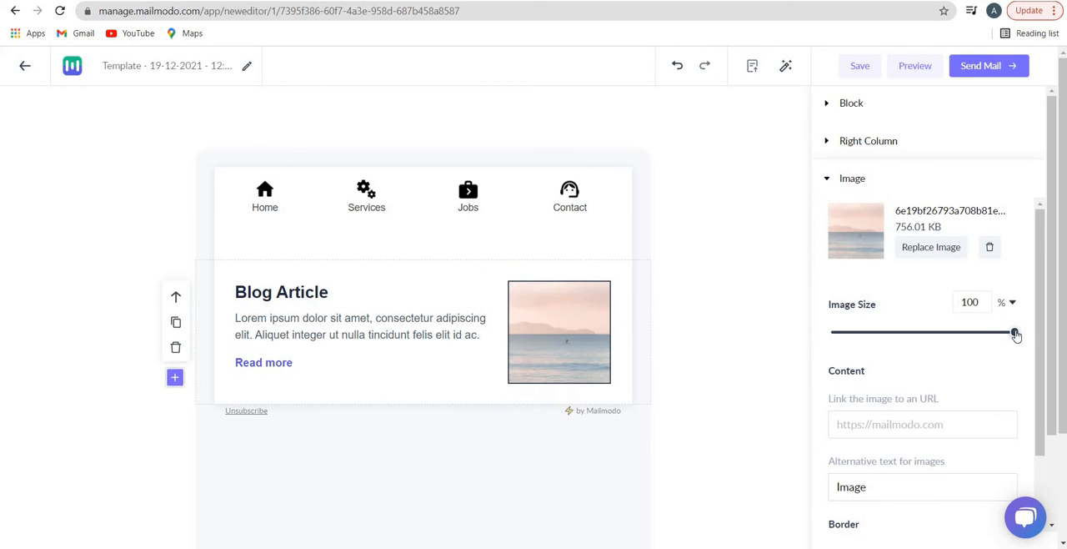
{"action": "left_click_drag", "start_coordinate": [993, 334], "coordinate": [1033, 334]}
{"action": "left_click", "coordinate": [921, 431]}
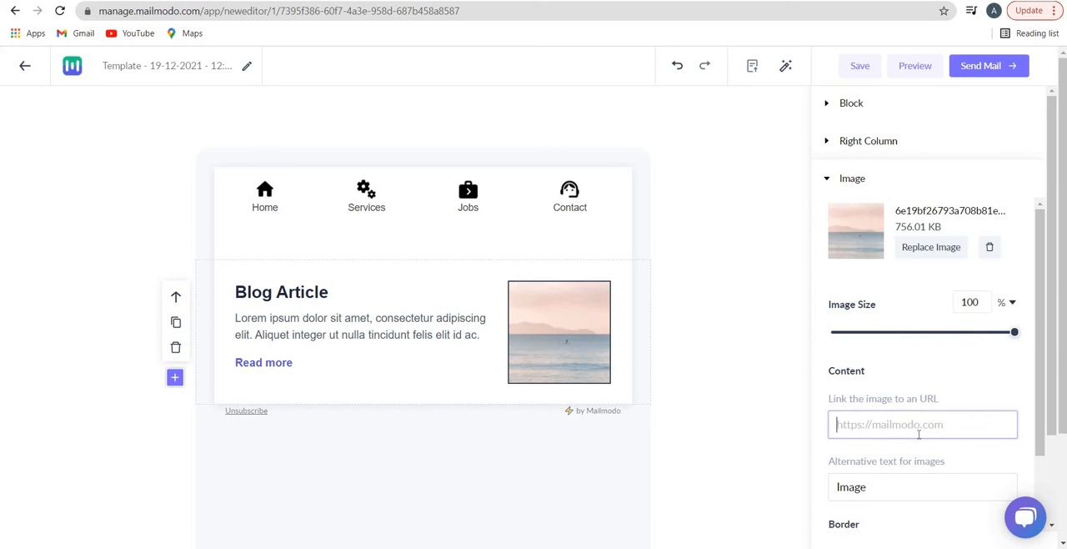
{"action": "scroll", "coordinate": [907, 371], "scroll_direction": "down", "scroll_amount": 3}
{"action": "scroll", "coordinate": [911, 357], "scroll_direction": "up", "scroll_amount": 2}
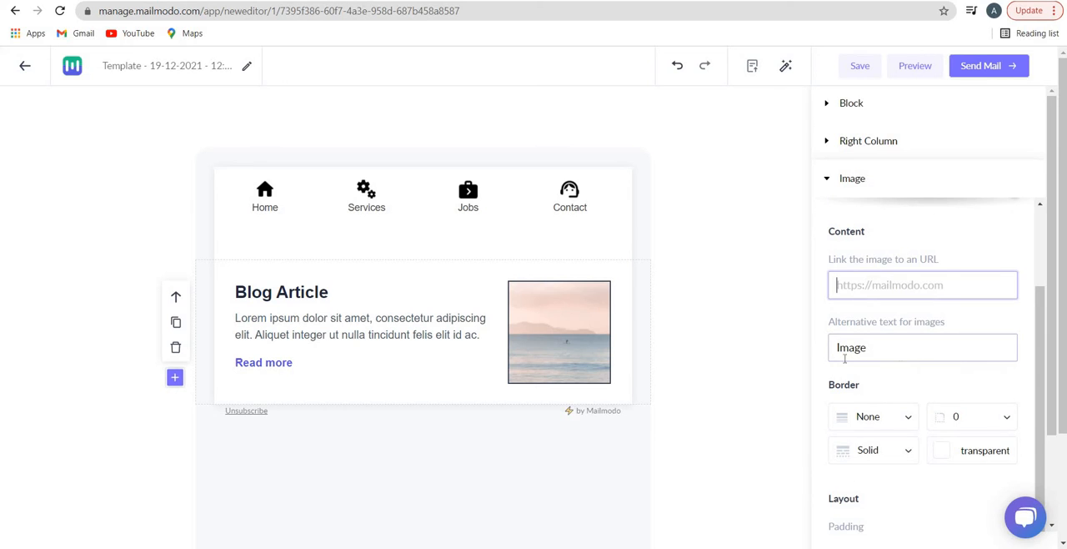
{"action": "left_click", "coordinate": [844, 358]}
{"action": "key", "text": "ctrl+a"}
{"action": "left_click", "coordinate": [892, 294]}
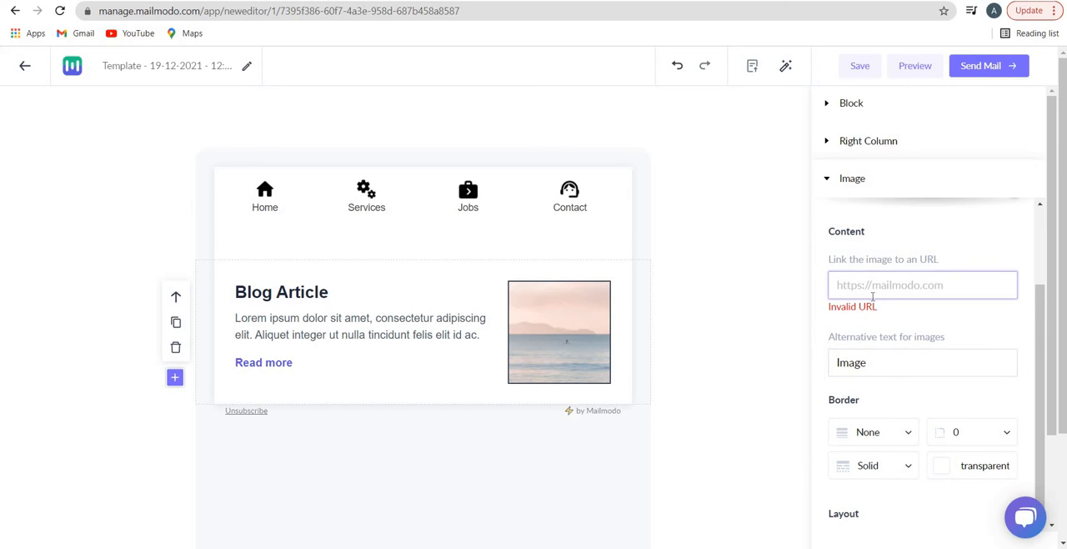
{"action": "type", "text": "mailmod"}
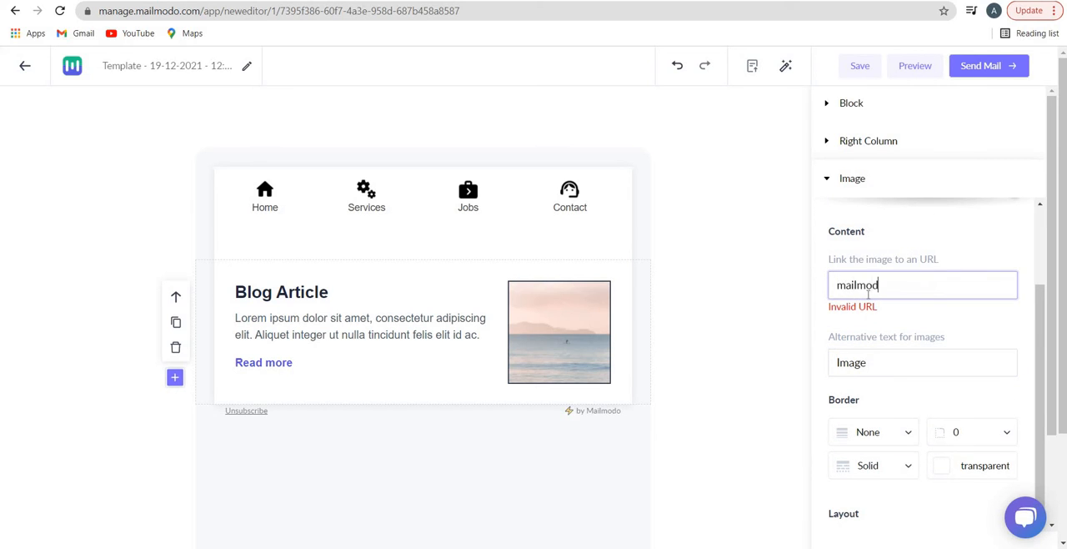
{"action": "type", "text": "o.com"}
{"action": "key", "text": "Tab"}
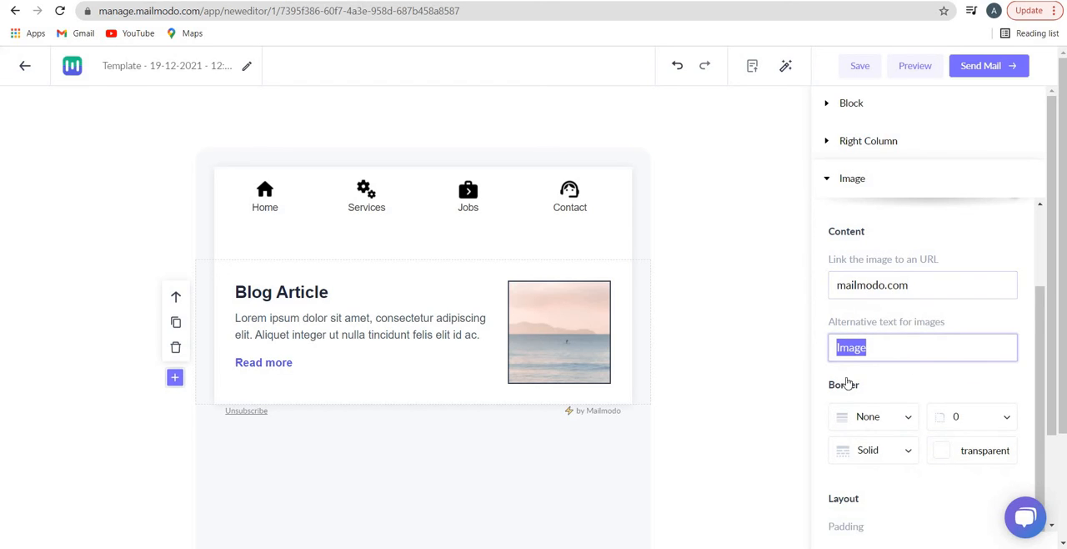
Give the Blog Article image a dashed border of width 4 and align the image to the right
{"action": "scroll", "coordinate": [863, 348], "scroll_direction": "down", "scroll_amount": 1}
{"action": "left_click", "coordinate": [865, 344]}
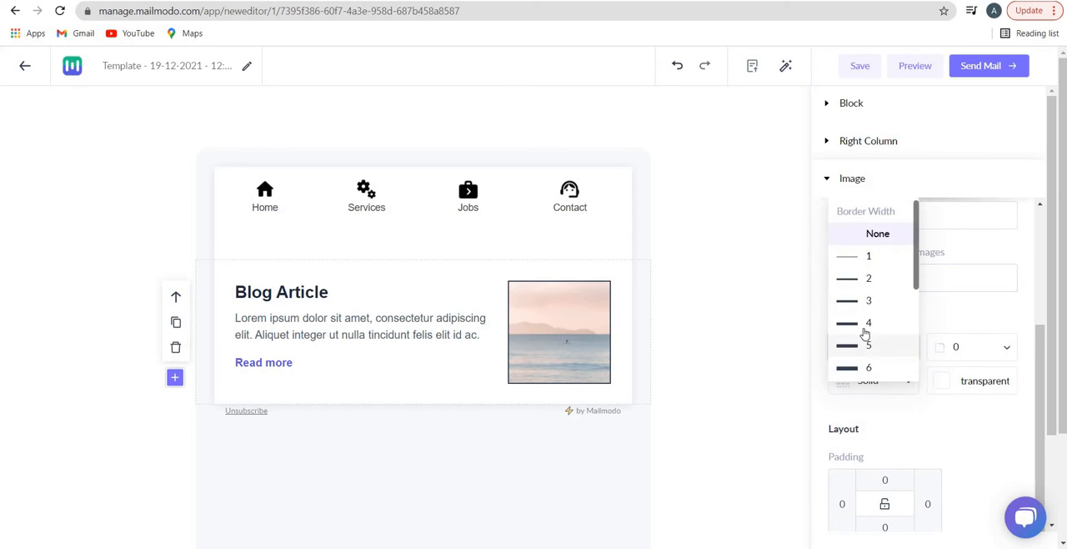
{"action": "left_click", "coordinate": [874, 372]}
{"action": "left_click", "coordinate": [895, 392]}
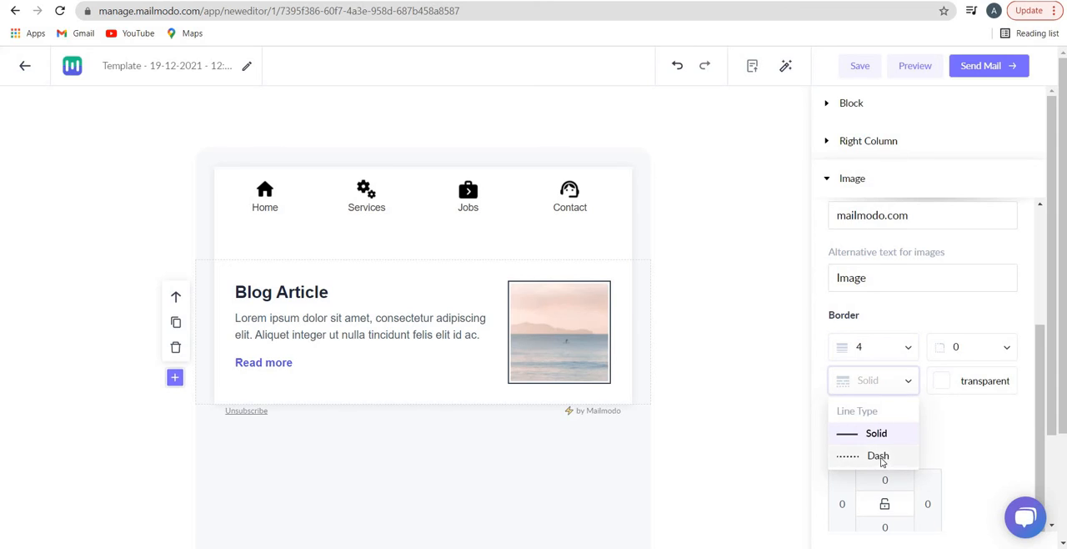
{"action": "left_click", "coordinate": [881, 455]}
{"action": "scroll", "coordinate": [957, 402], "scroll_direction": "down", "scroll_amount": 1}
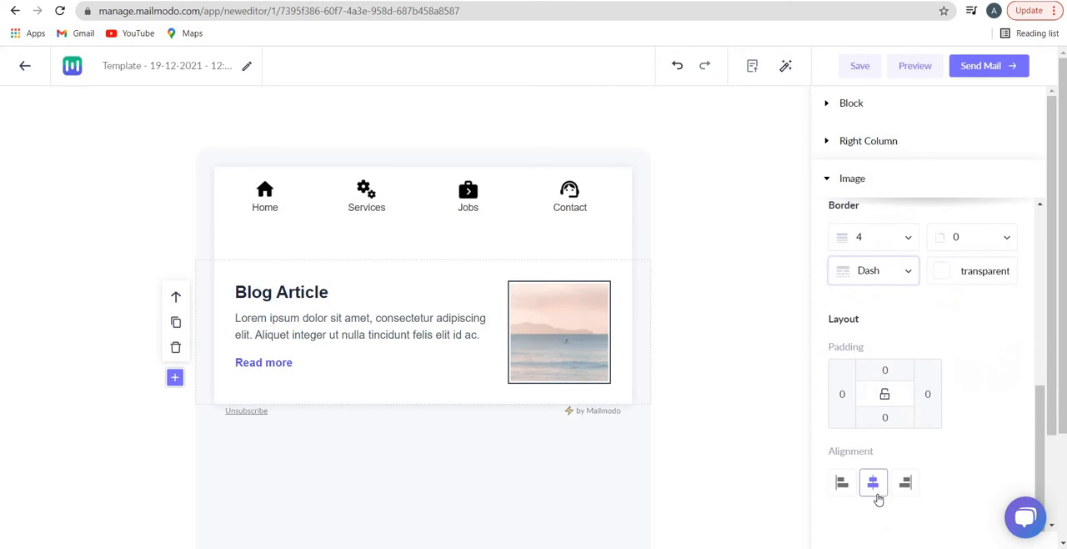
{"action": "left_click", "coordinate": [907, 488]}
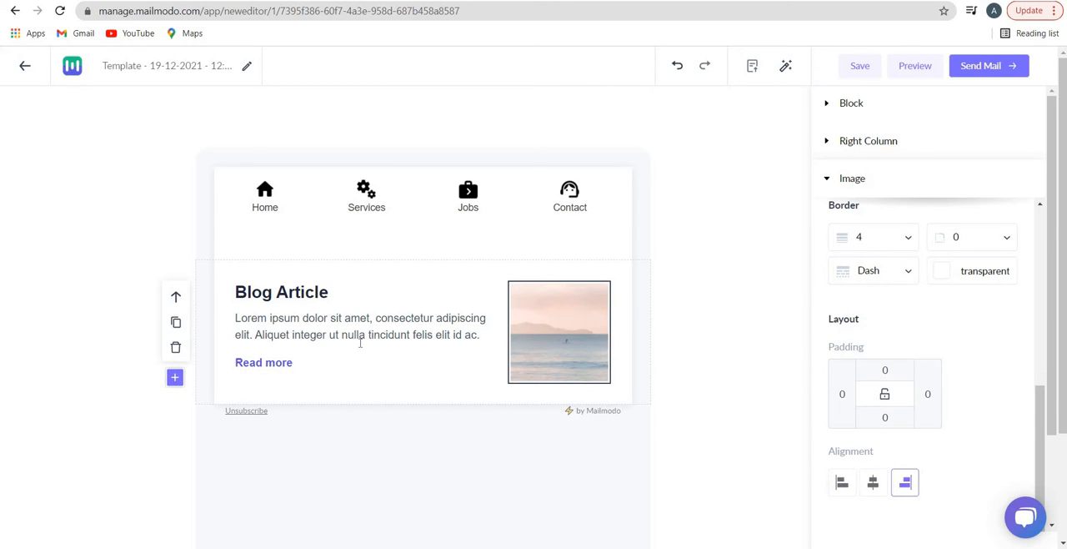
Make the Blog Article title italic, underlined and right-aligned, and set its line height to 2
{"action": "left_click", "coordinate": [291, 293]}
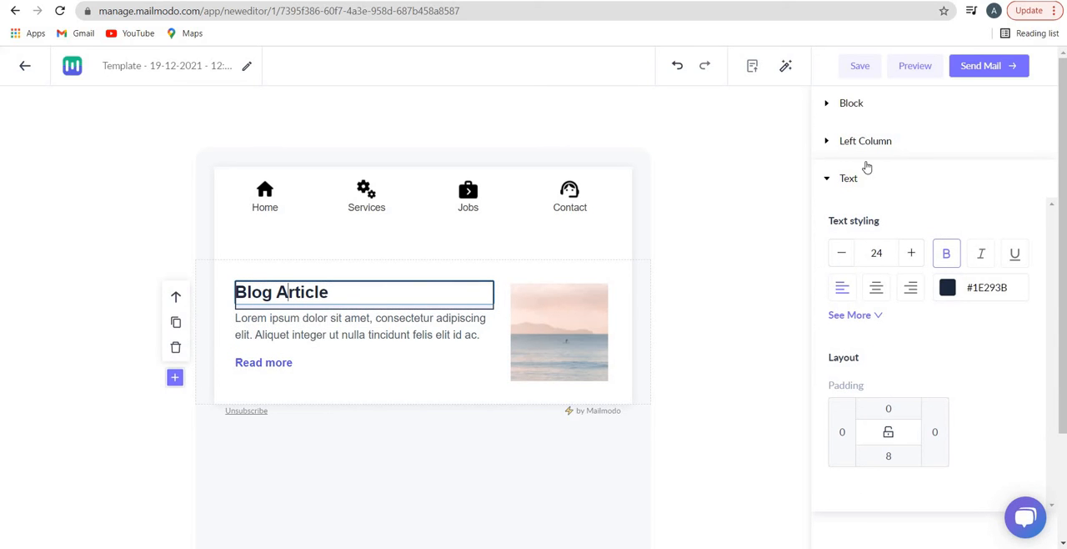
{"action": "left_click", "coordinate": [981, 253]}
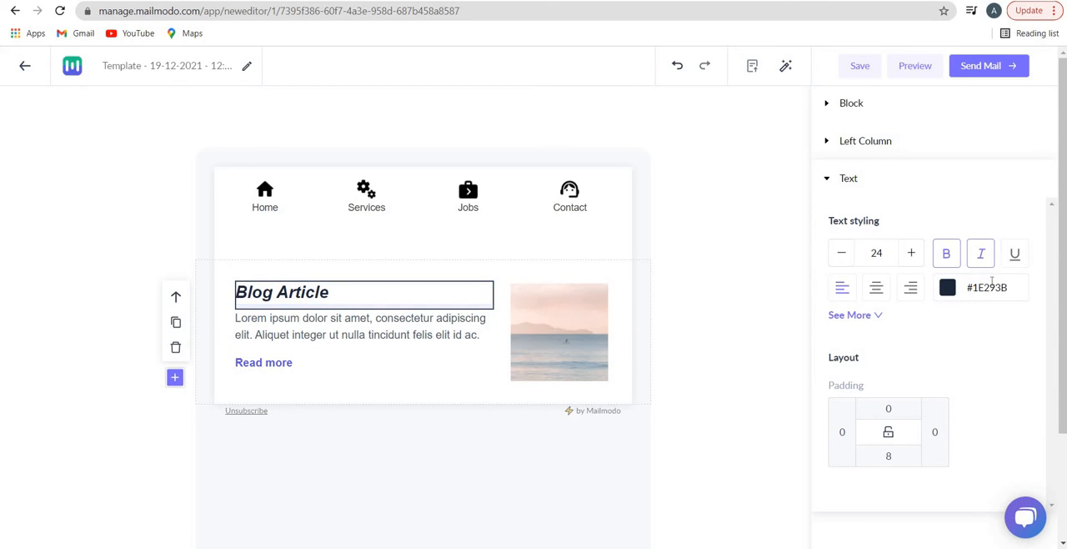
{"action": "left_click", "coordinate": [1015, 253]}
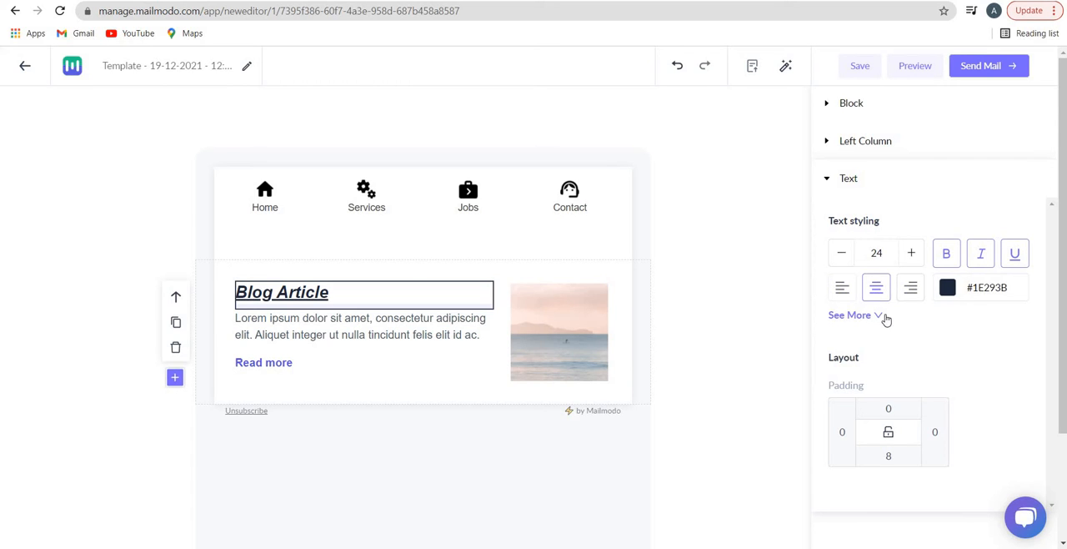
{"action": "left_click", "coordinate": [871, 316]}
{"action": "left_click", "coordinate": [889, 328]}
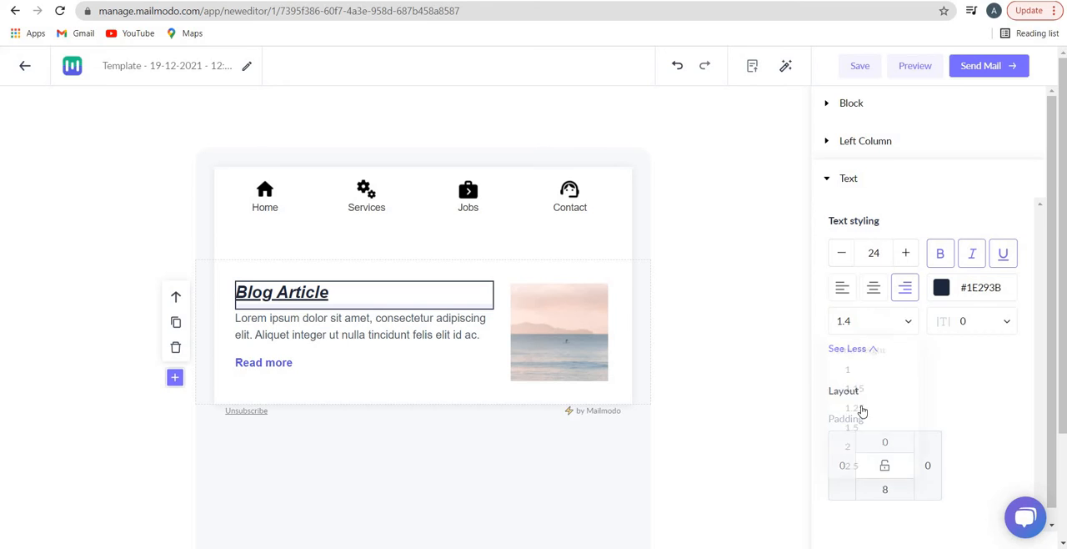
{"action": "left_click", "coordinate": [871, 463]}
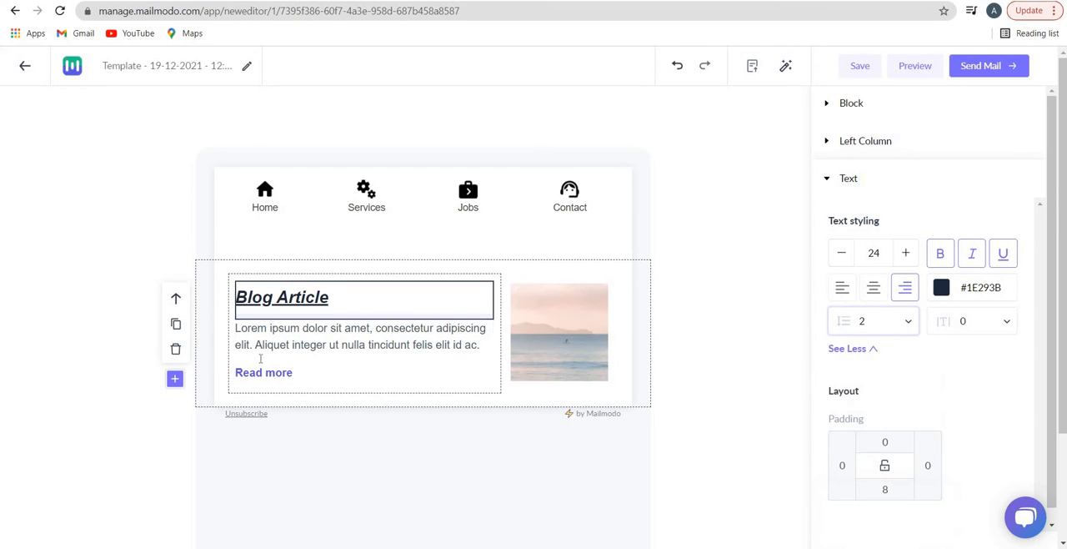
Add a layout block with three equal empty columns below the Blog Article block
{"action": "left_click", "coordinate": [175, 378]}
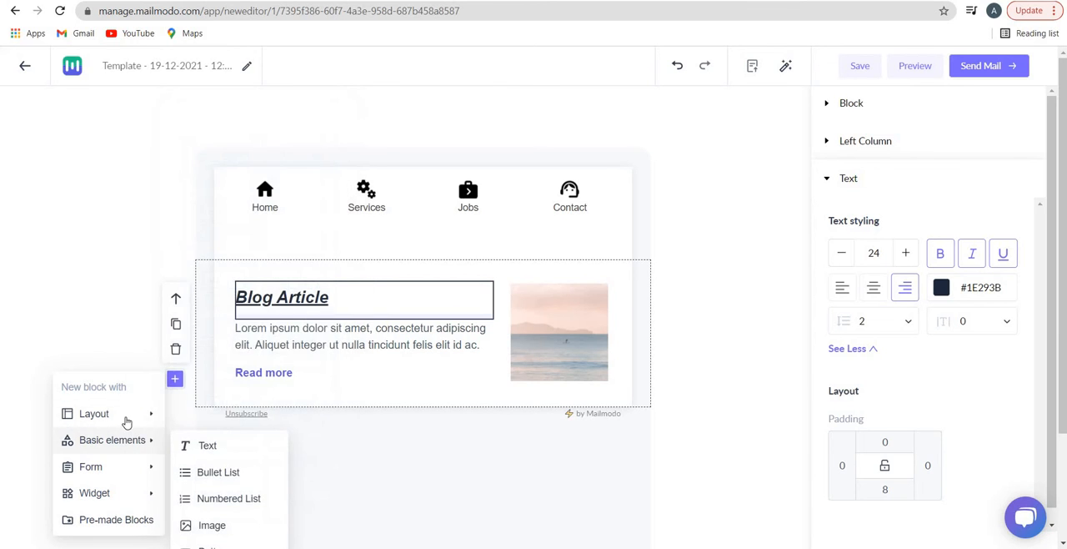
{"action": "mouse_move", "coordinate": [131, 421]}
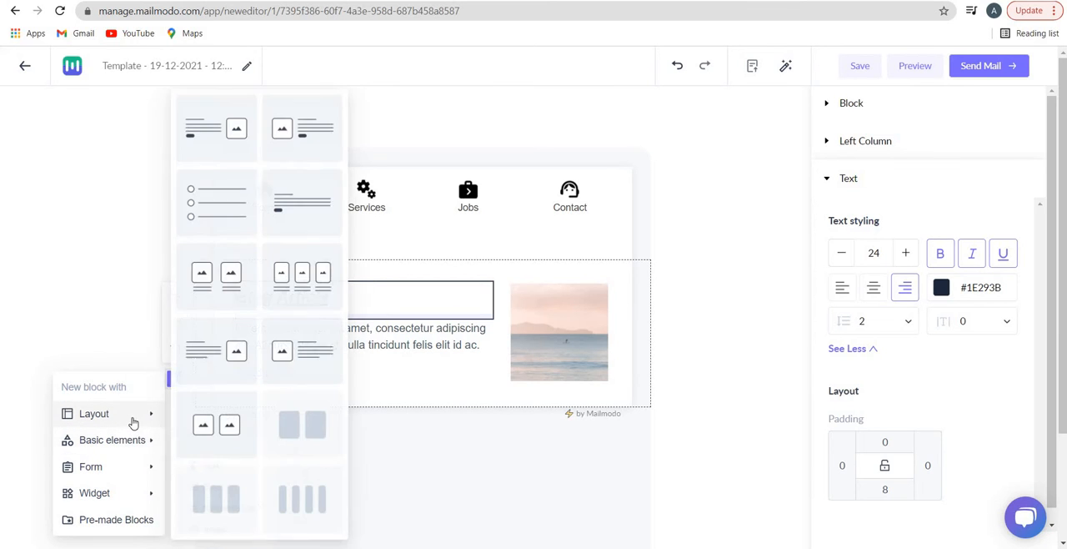
{"action": "left_click", "coordinate": [245, 496]}
{"action": "scroll", "coordinate": [285, 310], "scroll_direction": "down", "scroll_amount": 2}
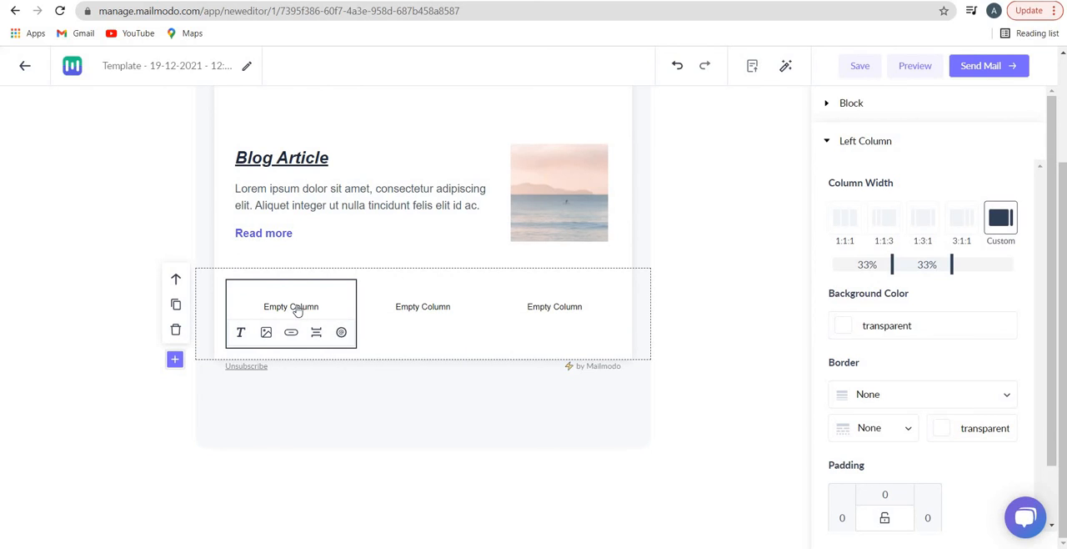
{"action": "double_click", "coordinate": [298, 311]}
{"action": "left_click", "coordinate": [424, 317]}
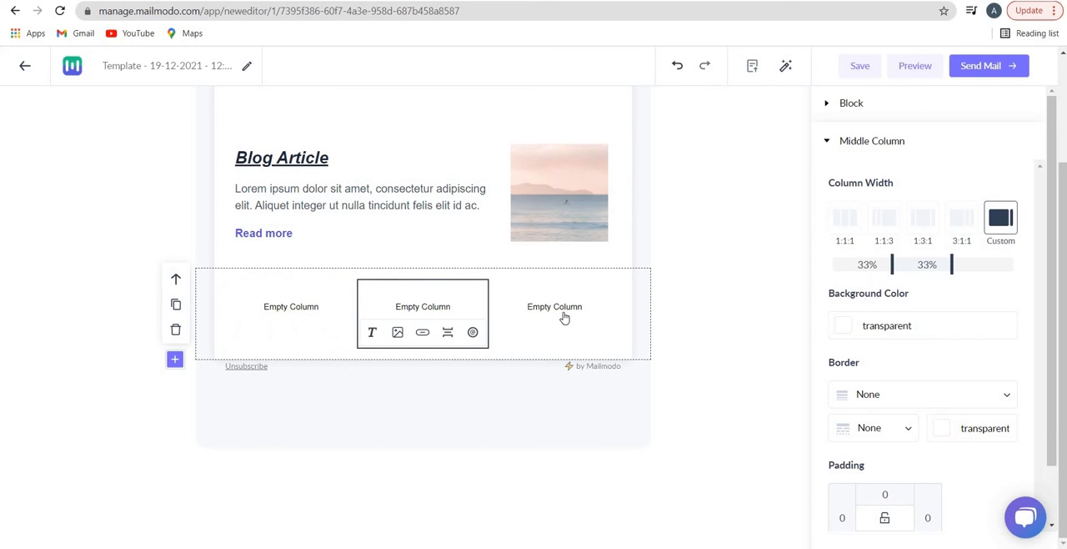
{"action": "left_click", "coordinate": [565, 317]}
Fill the three-column block with a text element in the left column, an image in the middle and a button in the right
{"action": "left_click", "coordinate": [243, 344]}
{"action": "left_click", "coordinate": [241, 332]}
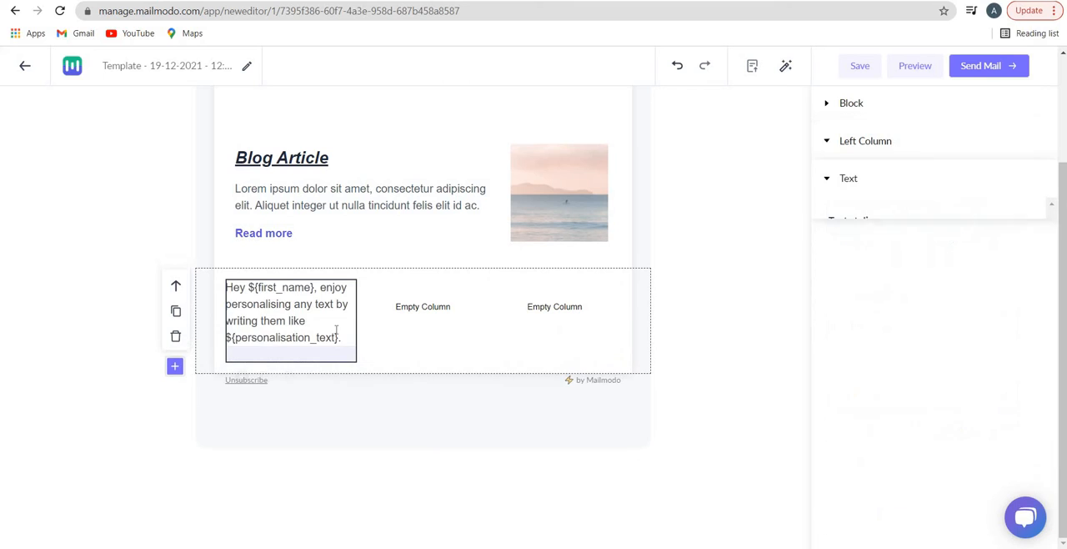
{"action": "left_click", "coordinate": [392, 344]}
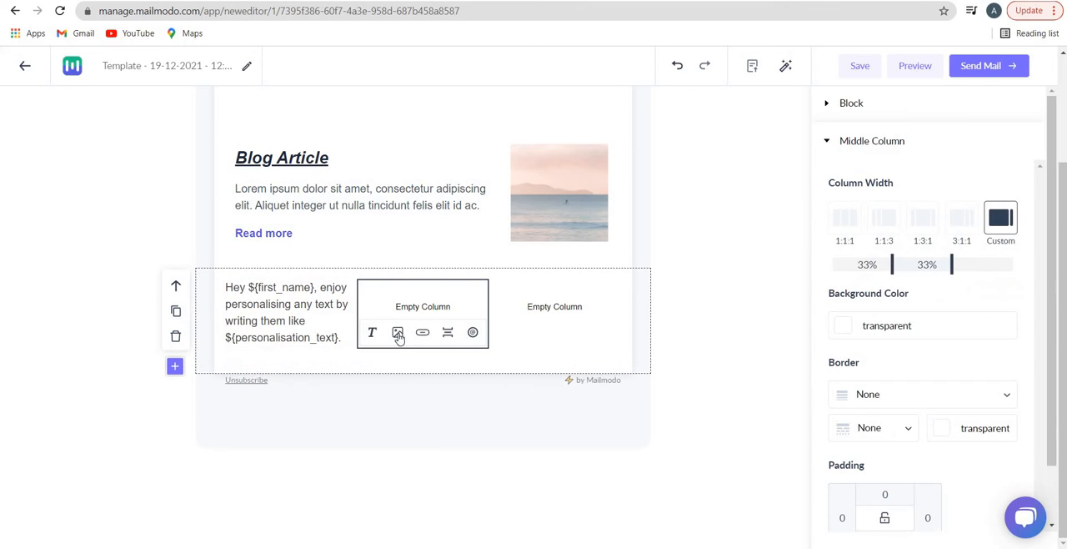
{"action": "left_click", "coordinate": [398, 333]}
{"action": "left_click", "coordinate": [547, 357]}
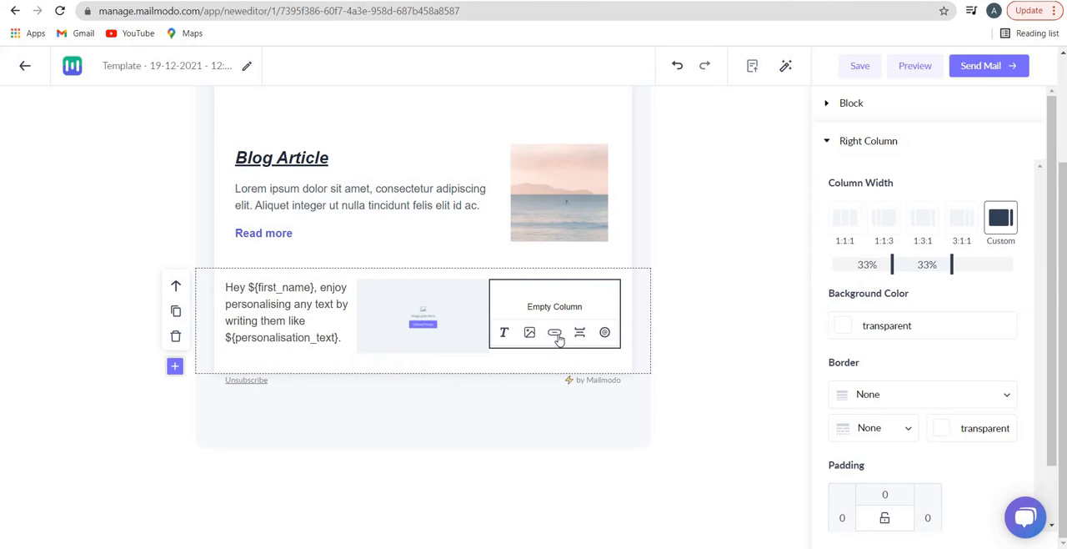
{"action": "left_click", "coordinate": [555, 333]}
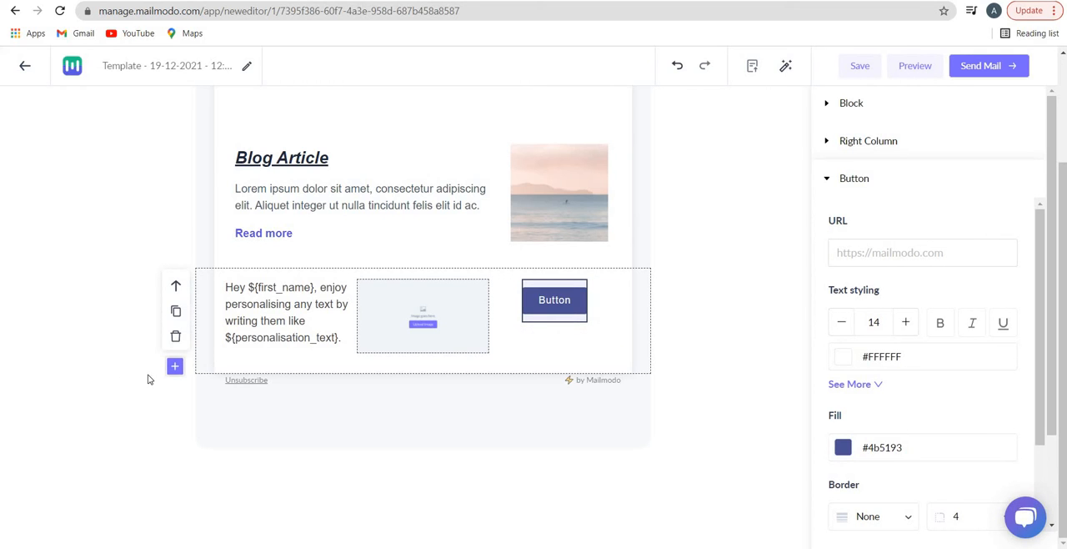
Add a Surveys form block below the three-column block
{"action": "left_click", "coordinate": [175, 368]}
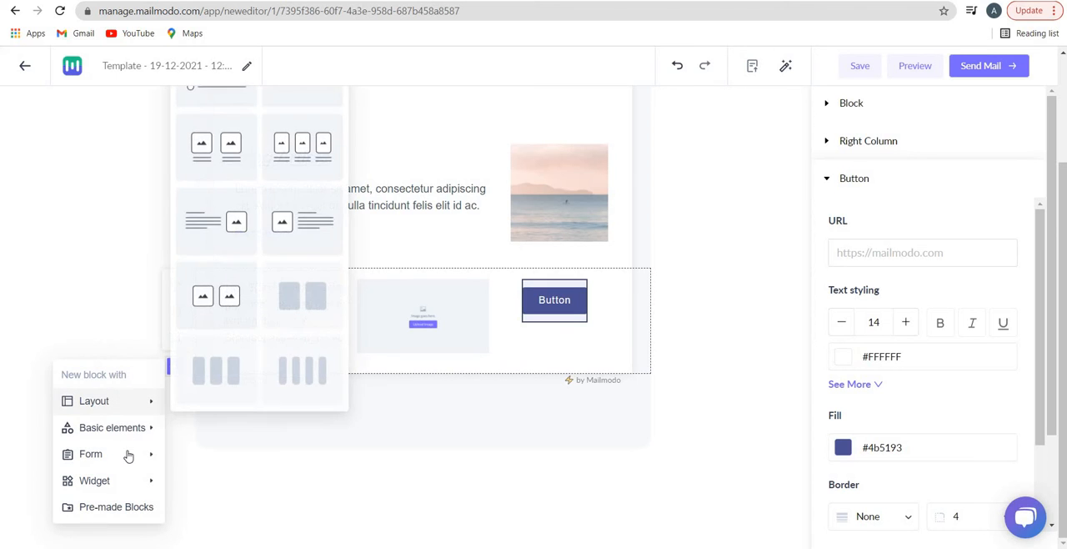
{"action": "mouse_move", "coordinate": [129, 455]}
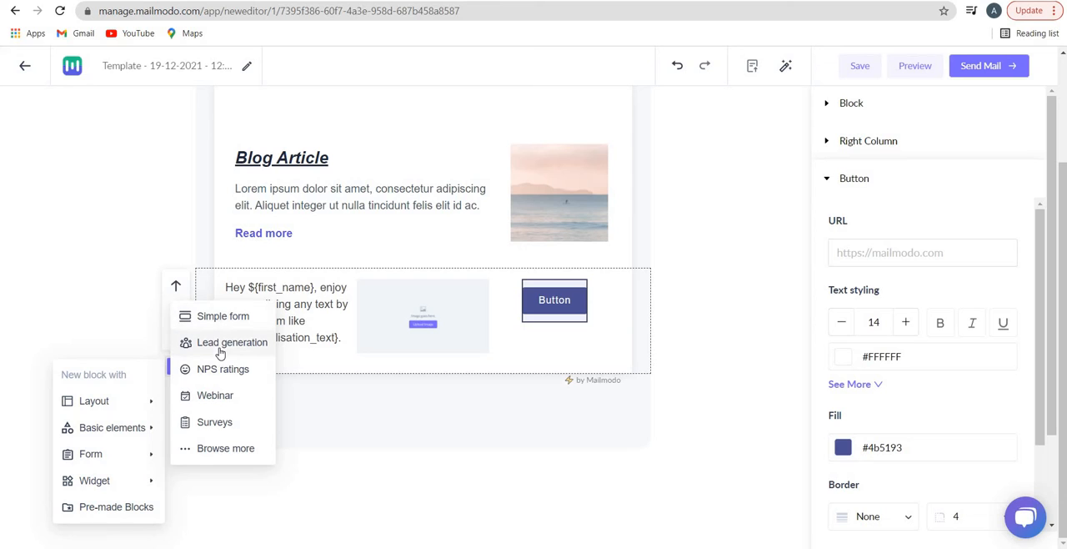
{"action": "left_click", "coordinate": [214, 423]}
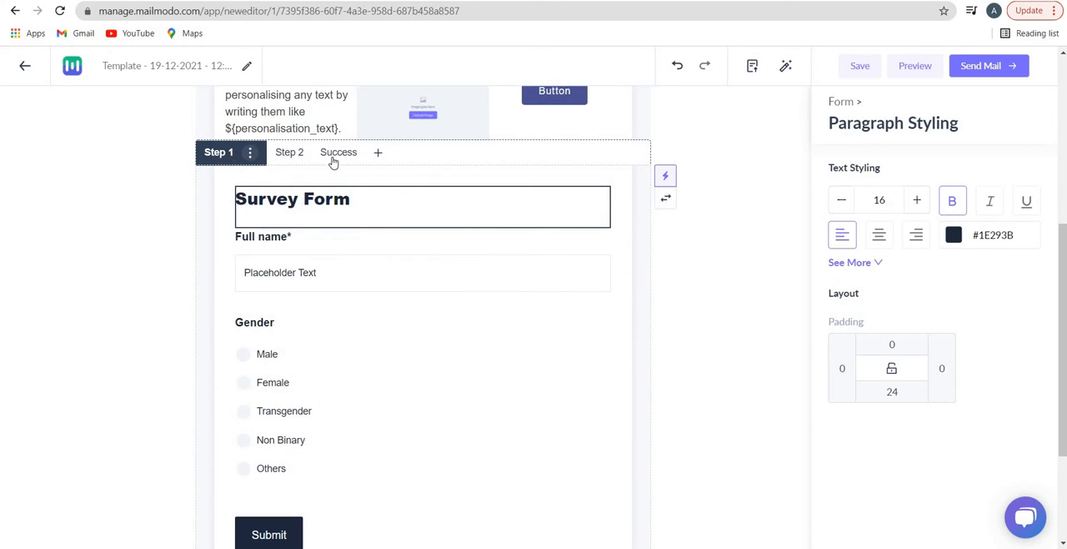
Add a third step to the survey form before its Success page and return to Step 1
{"action": "left_click", "coordinate": [379, 155]}
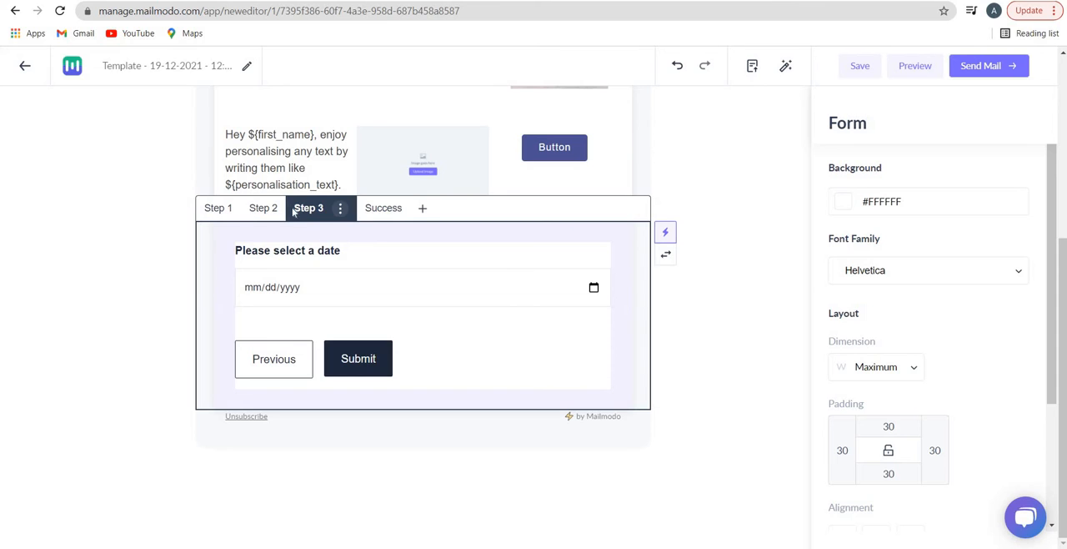
{"action": "left_click", "coordinate": [219, 210]}
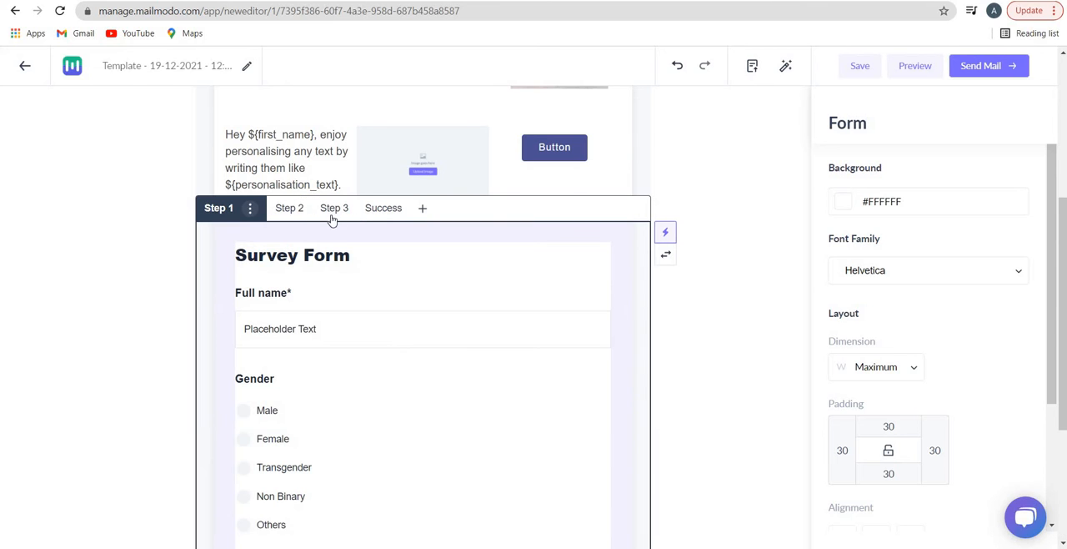
{"action": "scroll", "coordinate": [297, 265], "scroll_direction": "down", "scroll_amount": 1}
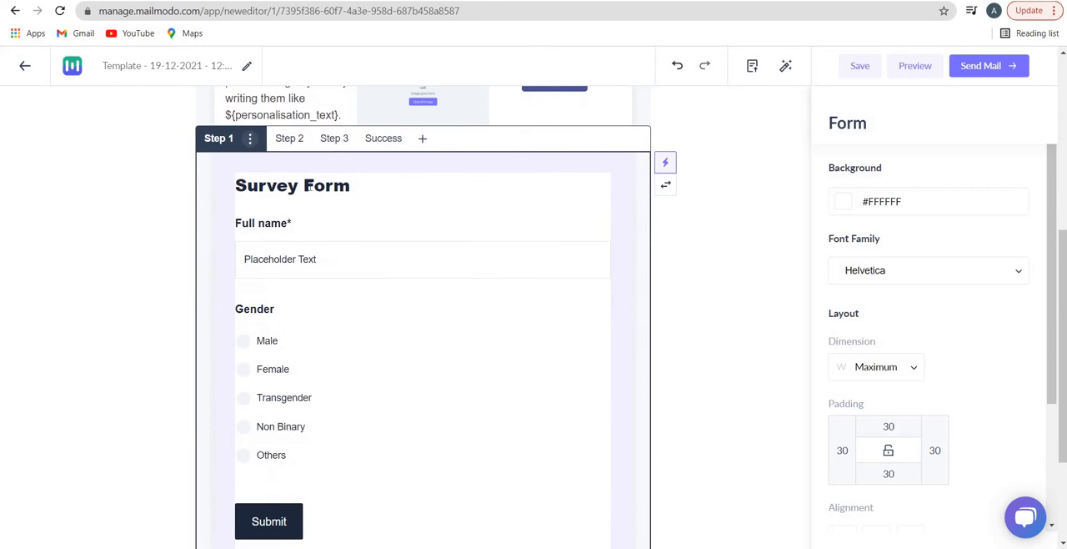
{"action": "left_click", "coordinate": [313, 187]}
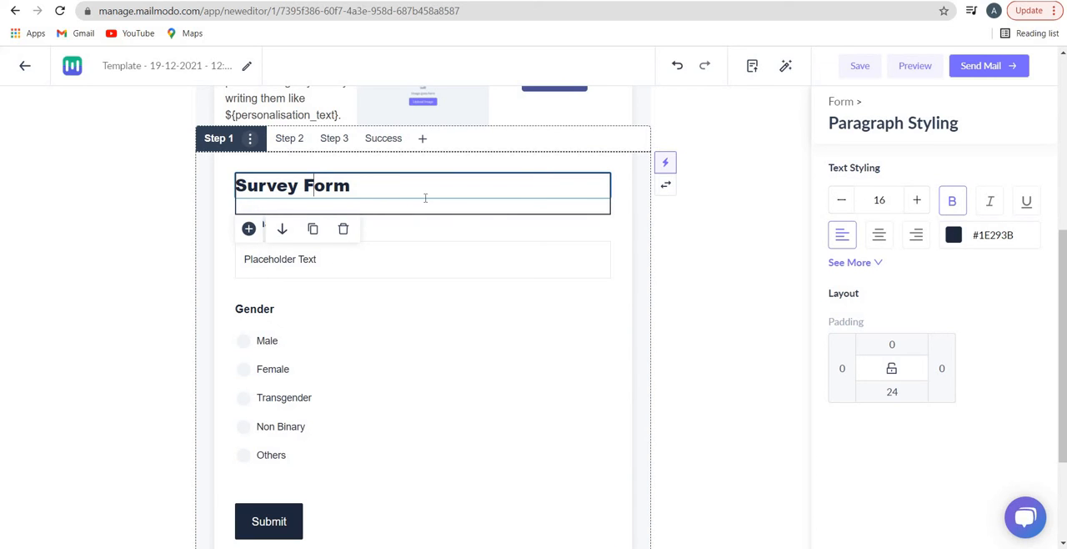
{"action": "left_click", "coordinate": [393, 228]}
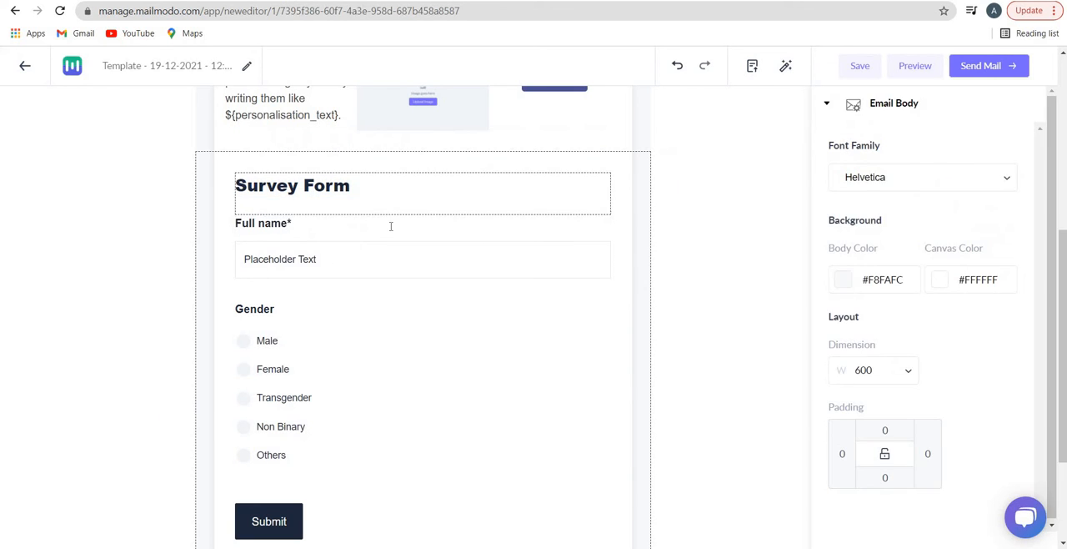
Try the Gender question above the Full name field and move Full name back above it
{"action": "left_click", "coordinate": [376, 412]}
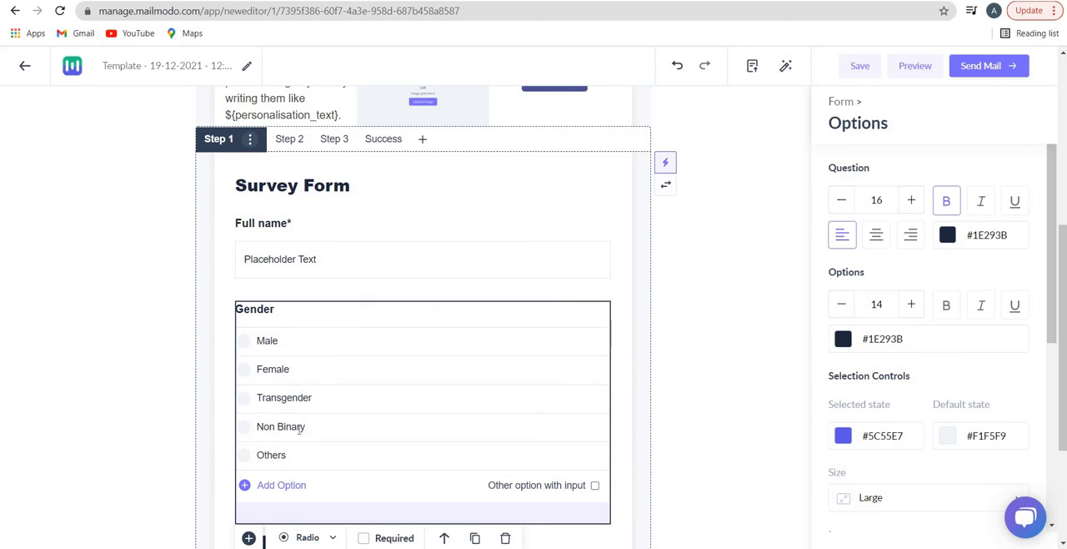
{"action": "scroll", "coordinate": [298, 425], "scroll_direction": "down", "scroll_amount": 2}
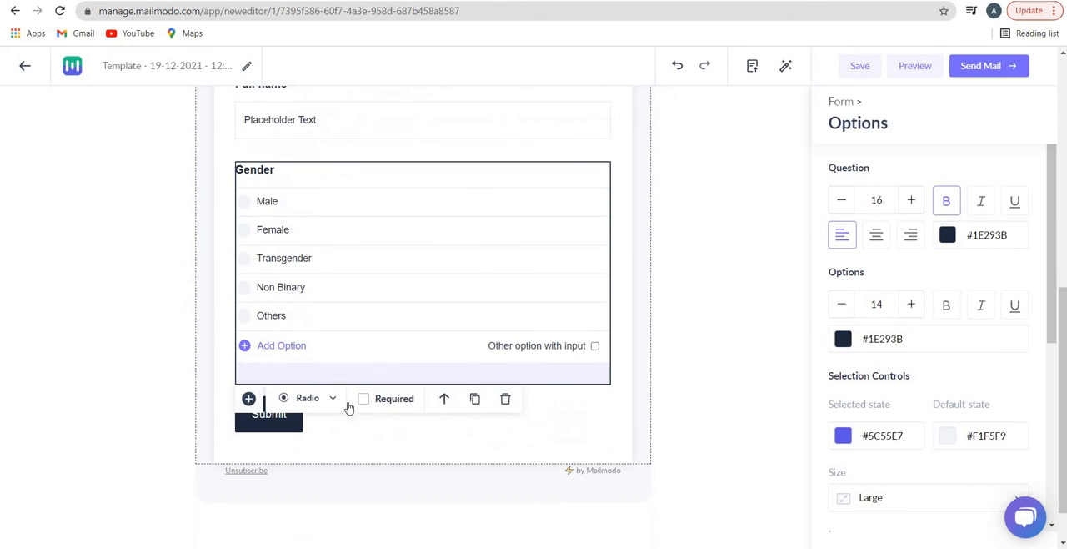
{"action": "left_click", "coordinate": [444, 400]}
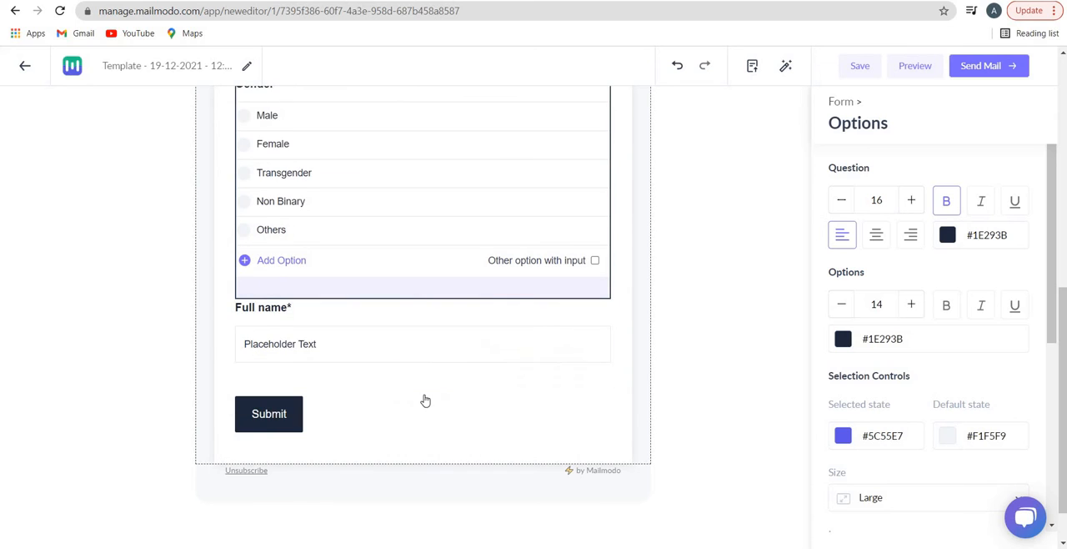
{"action": "left_click", "coordinate": [338, 342]}
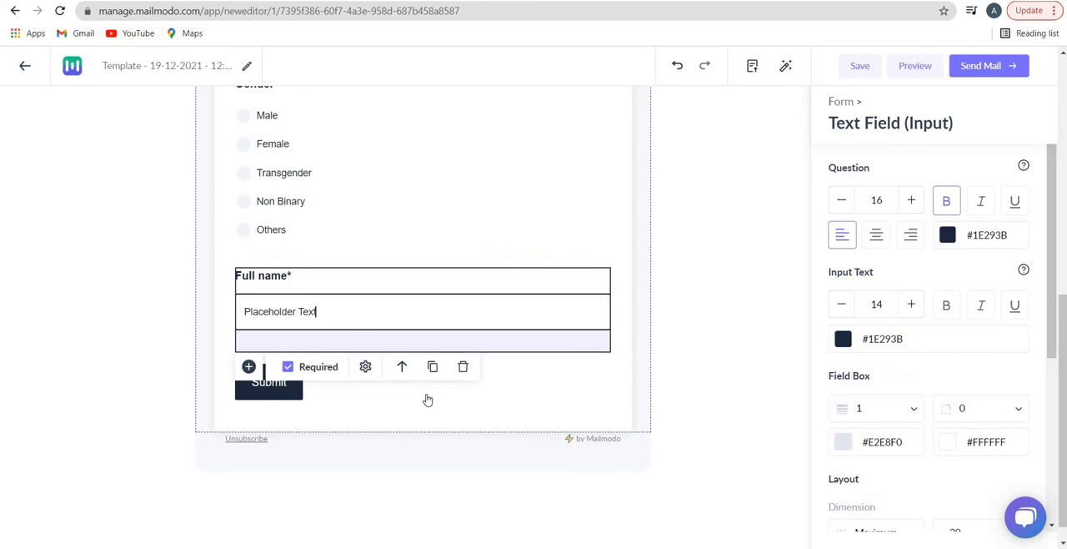
{"action": "left_click", "coordinate": [402, 368]}
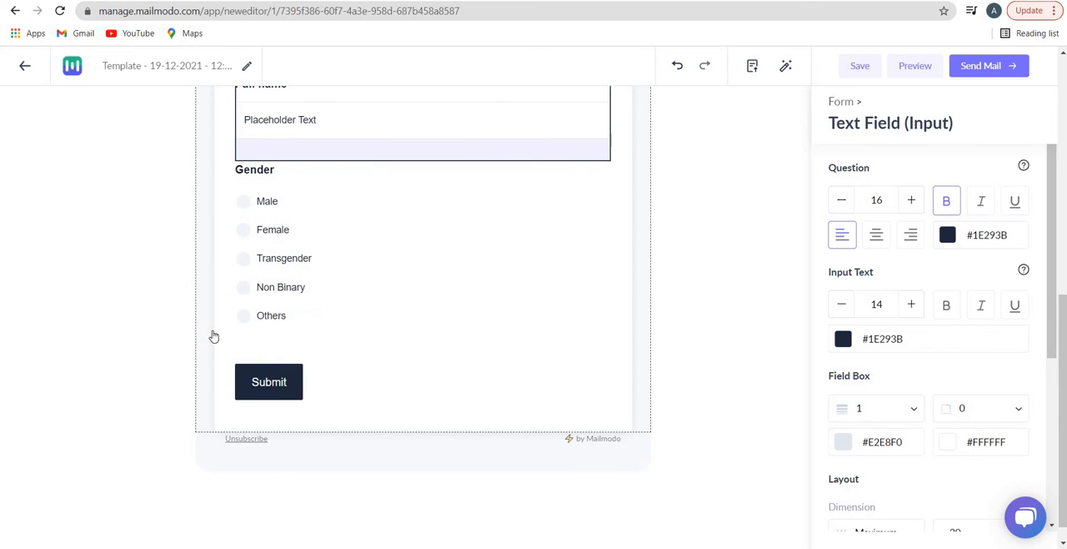
Add a new radio-choice question below the Gender question in Step 1 of the survey form
{"action": "left_click", "coordinate": [251, 352]}
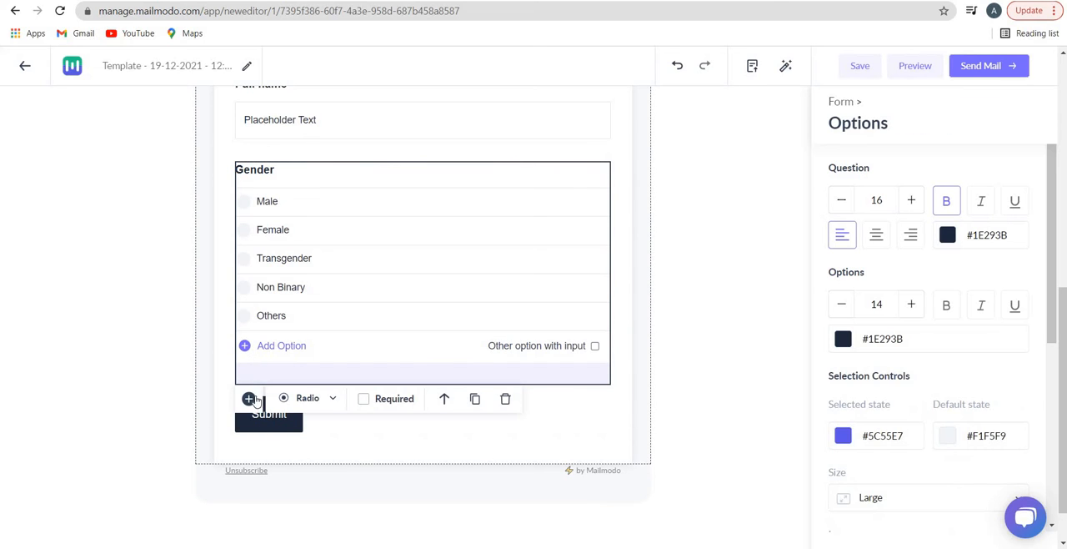
{"action": "left_click", "coordinate": [249, 399]}
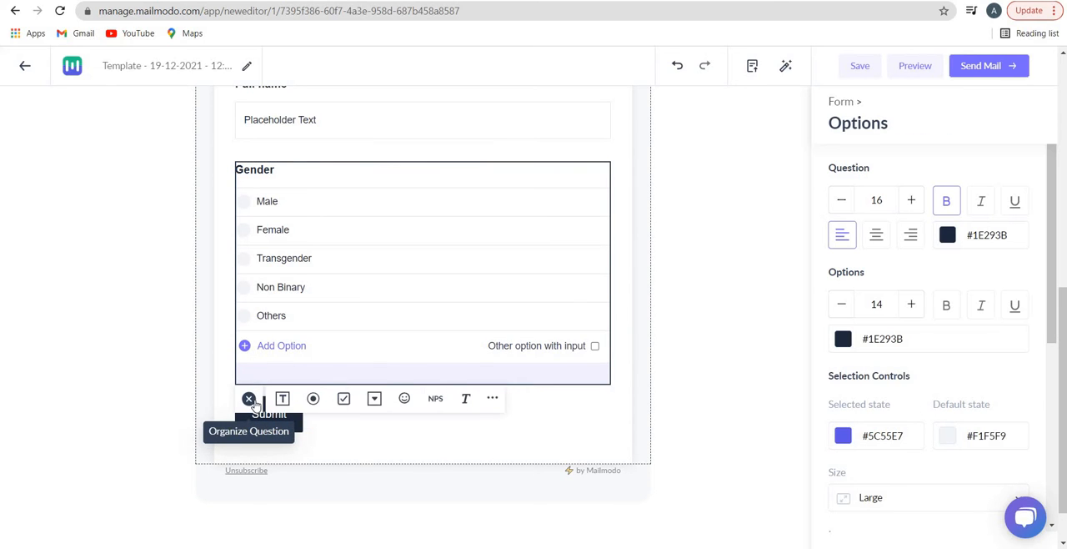
{"action": "left_click", "coordinate": [313, 399]}
{"action": "scroll", "coordinate": [333, 241], "scroll_direction": "down", "scroll_amount": 2}
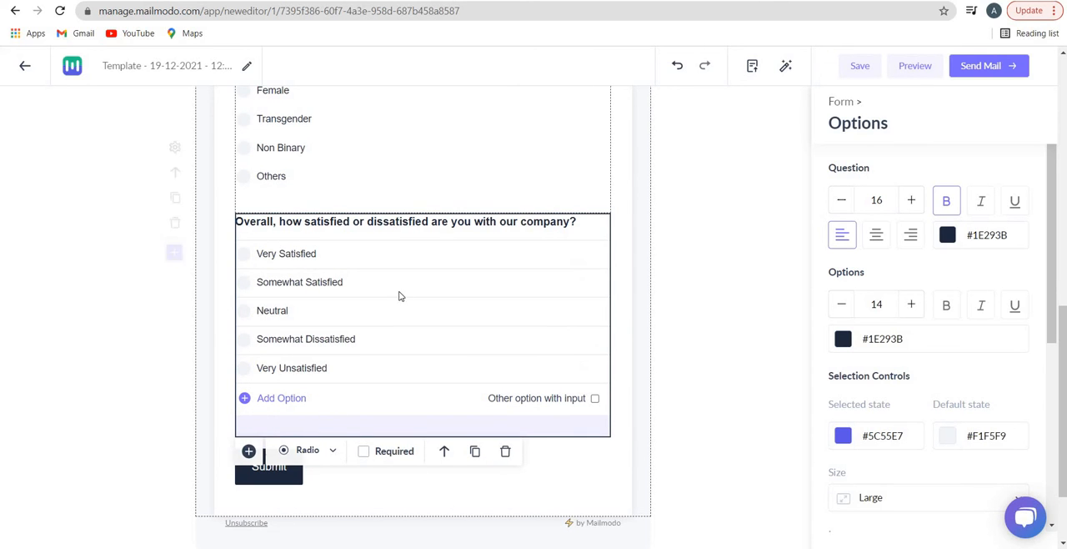
{"action": "scroll", "coordinate": [383, 328], "scroll_direction": "down", "scroll_amount": 2}
{"action": "scroll", "coordinate": [357, 390], "scroll_direction": "down", "scroll_amount": 3}
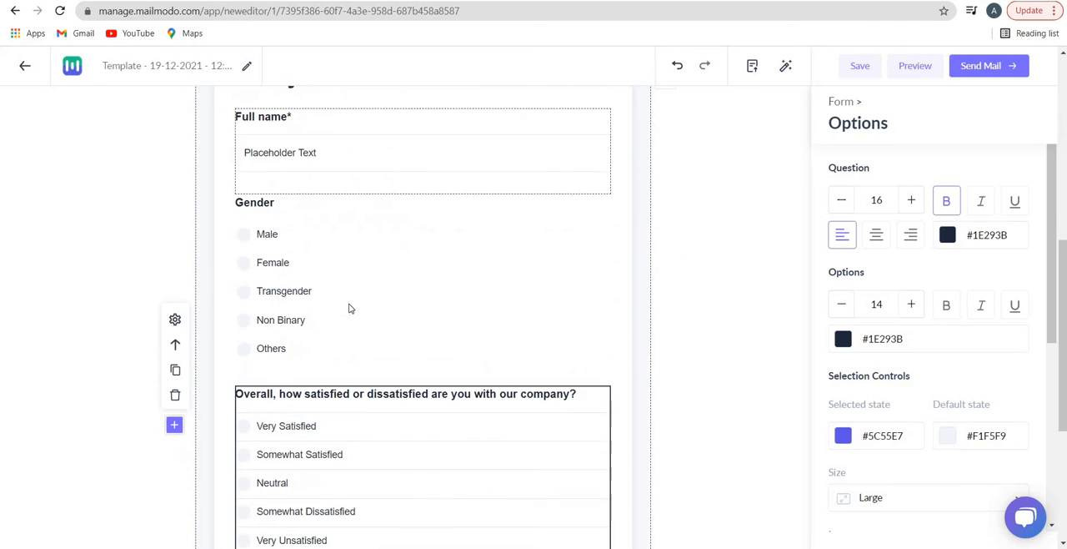
{"action": "scroll", "coordinate": [334, 380], "scroll_direction": "down", "scroll_amount": 2}
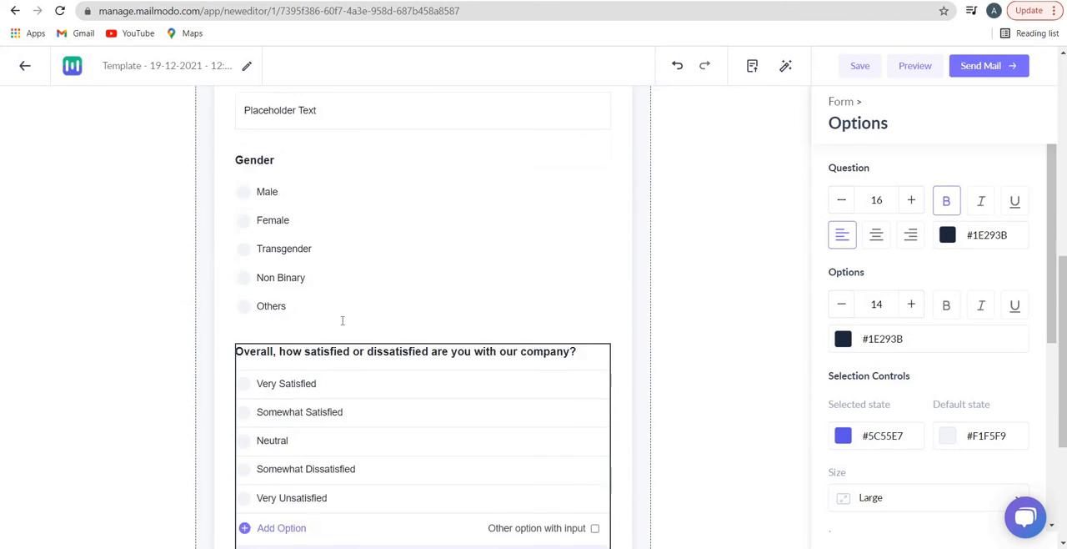
Shorten the new radio question's title to "Ov dissatisfied are you with our company?"
{"action": "left_click", "coordinate": [327, 272]}
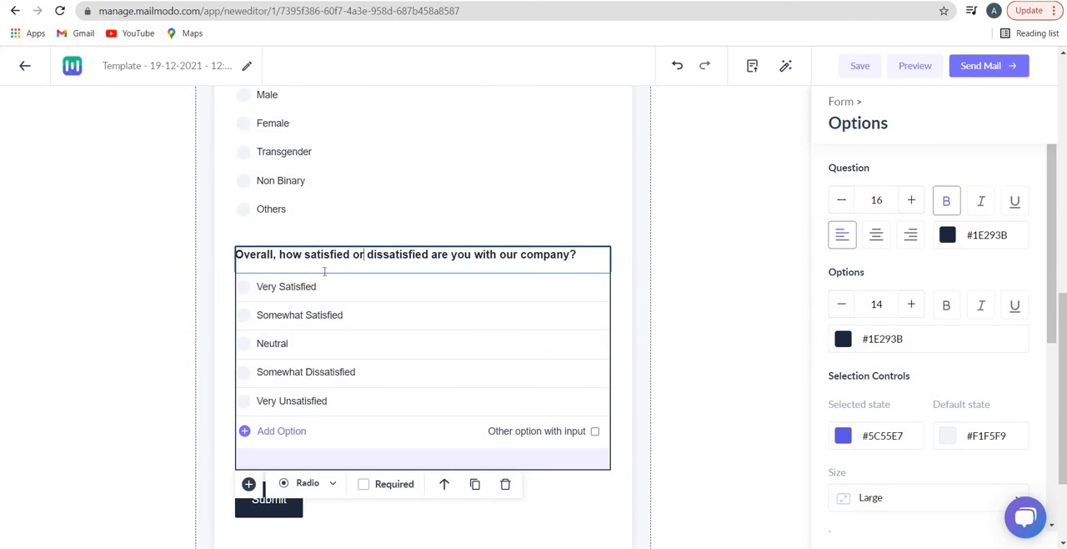
{"action": "key", "text": "BackSpace"}
{"action": "key", "text": "BackSpace"}
{"action": "key", "text": "BackSpace"}
{"action": "key", "text": "BackSpace"}
{"action": "key", "text": "BackSpace"}
{"action": "key", "text": "BackSpace"}
{"action": "key", "text": "BackSpace"}
{"action": "key", "text": "BackSpace"}
{"action": "key", "text": "BackSpace"}
{"action": "key", "text": "BackSpace"}
{"action": "key", "text": "BackSpace"}
{"action": "key", "text": "BackSpace"}
{"action": "key", "text": "BackSpace"}
{"action": "key", "text": "BackSpace"}
{"action": "key", "text": "BackSpace"}
{"action": "key", "text": "BackSpace"}
{"action": "key", "text": "BackSpace"}
{"action": "key", "text": "BackSpace"}
{"action": "key", "text": "BackSpace"}
{"action": "key", "text": "BackSpace"}
{"action": "key", "text": "BackSpace"}
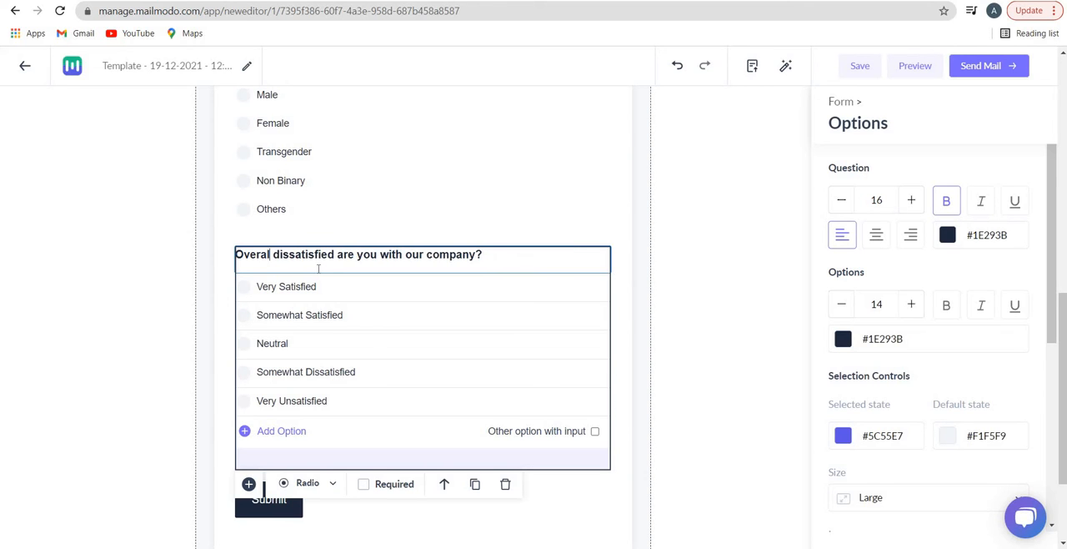
Add a dropdown question below the company satisfaction radio question in Step 1 of the survey form
{"action": "left_click", "coordinate": [328, 491]}
{"action": "scroll", "coordinate": [309, 457], "scroll_direction": "down", "scroll_amount": 1}
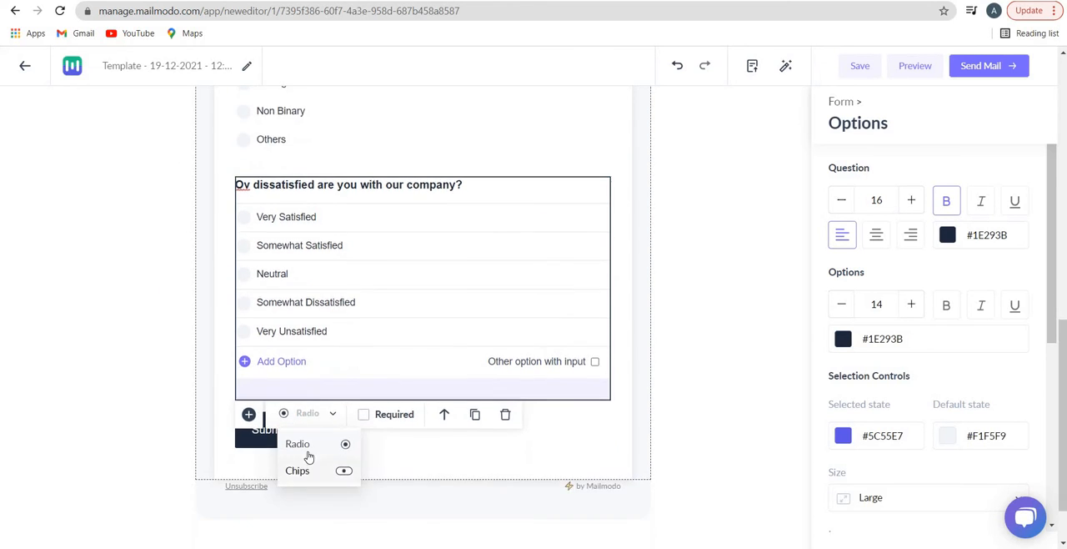
{"action": "left_click", "coordinate": [248, 413]}
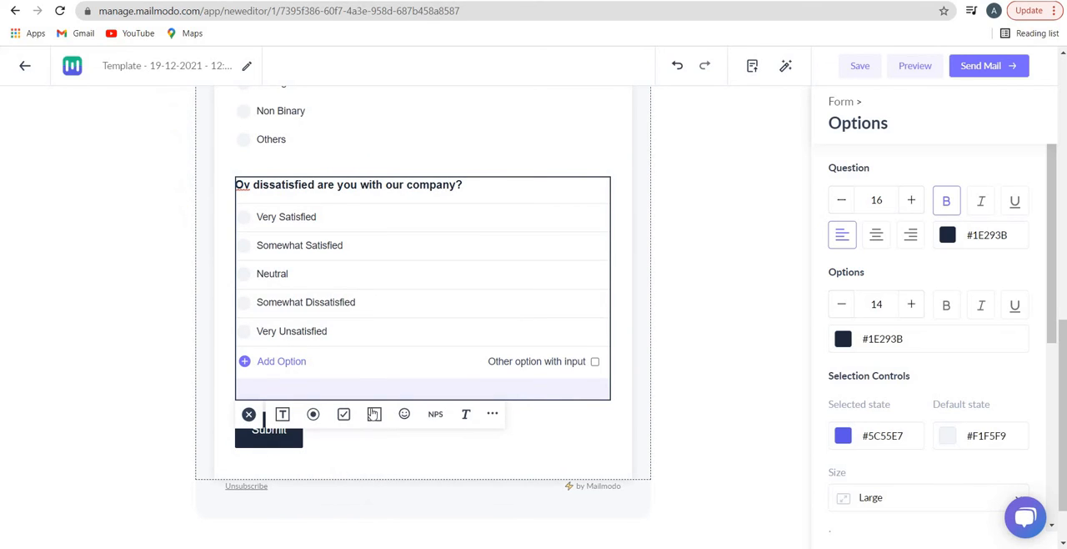
{"action": "left_click", "coordinate": [375, 413]}
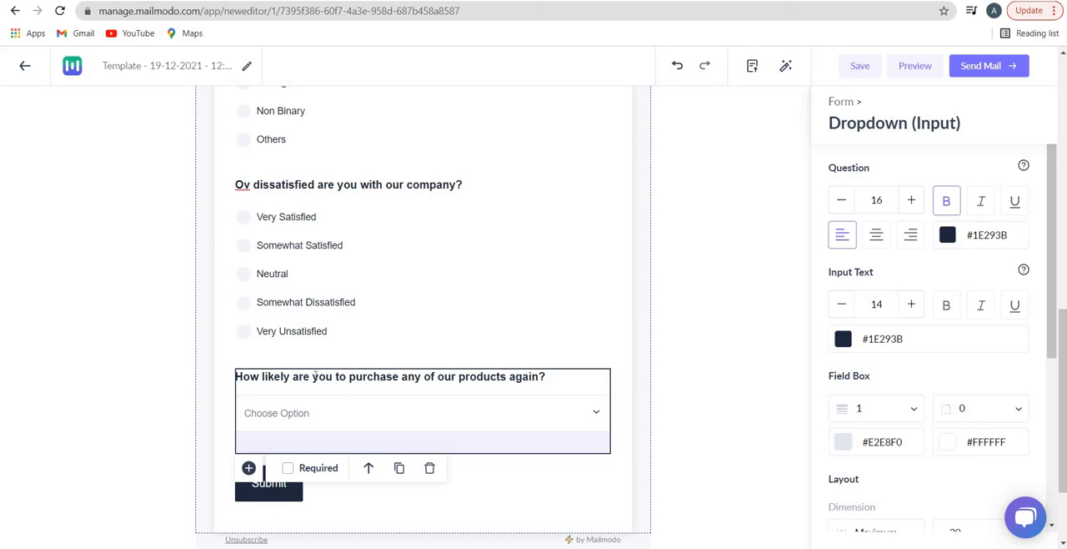
Reorder the dropdown question's options so that Very Likely sits third, just above Unlikely
{"action": "left_click", "coordinate": [534, 416]}
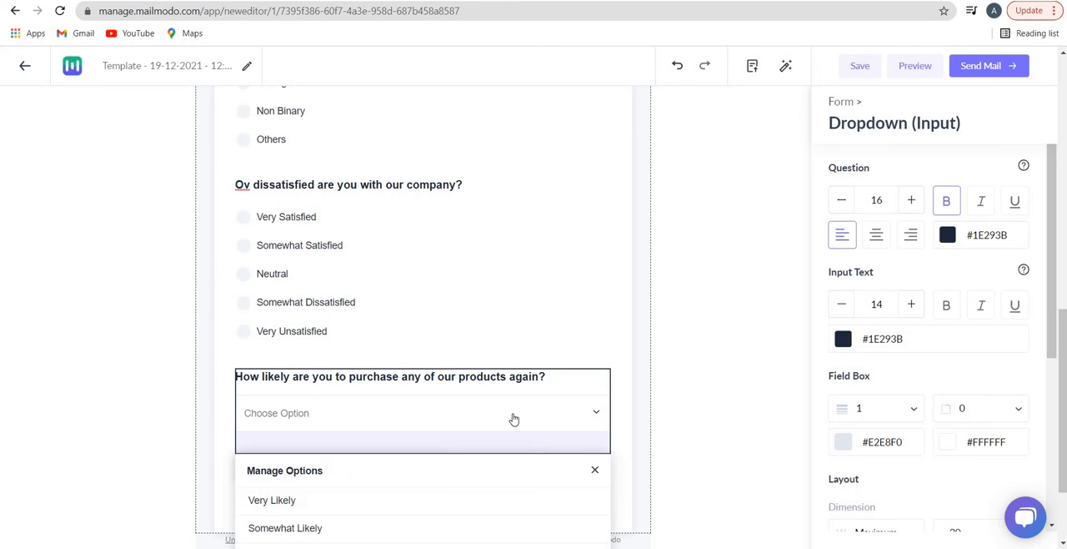
{"action": "scroll", "coordinate": [386, 436], "scroll_direction": "down", "scroll_amount": 1}
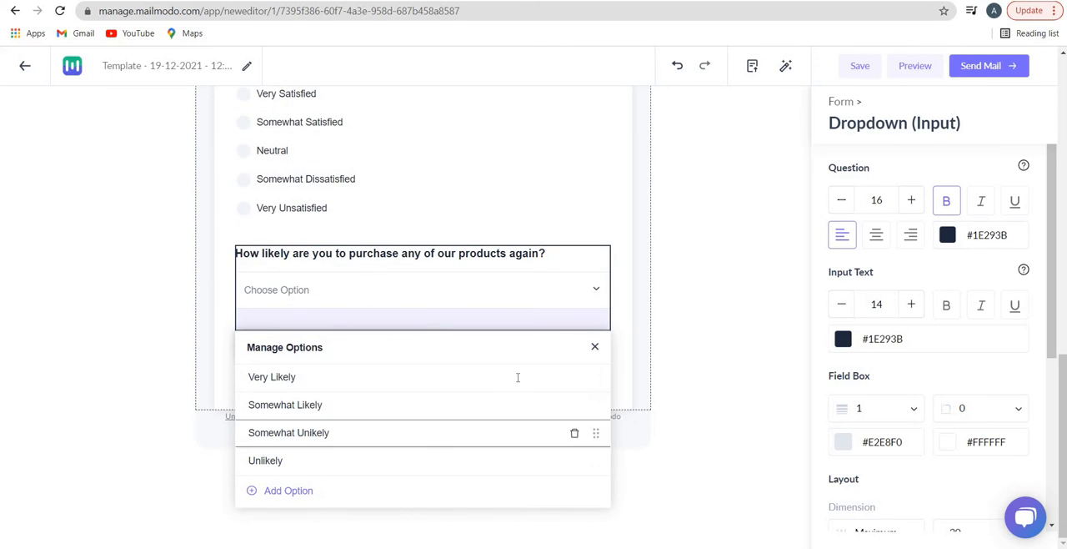
{"action": "left_click_drag", "start_coordinate": [596, 432], "coordinate": [607, 406]}
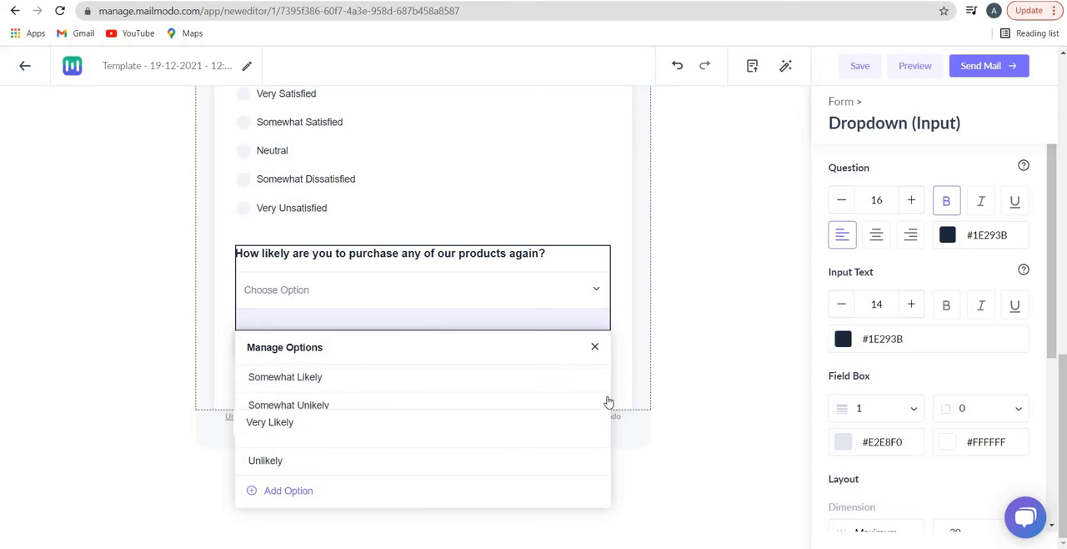
Add two new options to the end of the dropdown's list and replace the first one's text with "uiuiu"
{"action": "left_click", "coordinate": [304, 491]}
{"action": "left_click", "coordinate": [304, 518]}
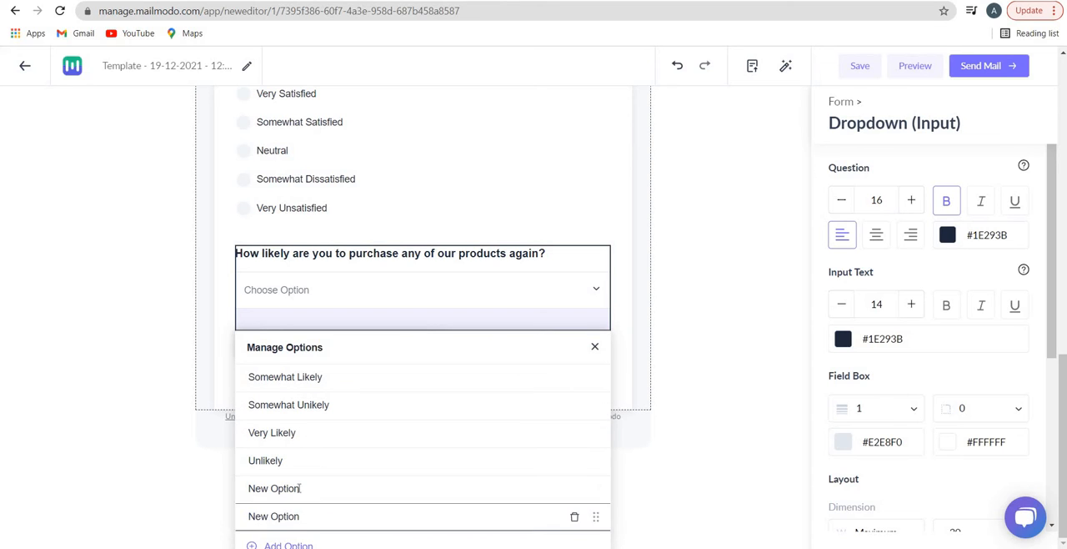
{"action": "double_click", "coordinate": [299, 488]}
{"action": "type", "text": "uiuiuiuewewr"}
{"action": "left_click", "coordinate": [594, 346]}
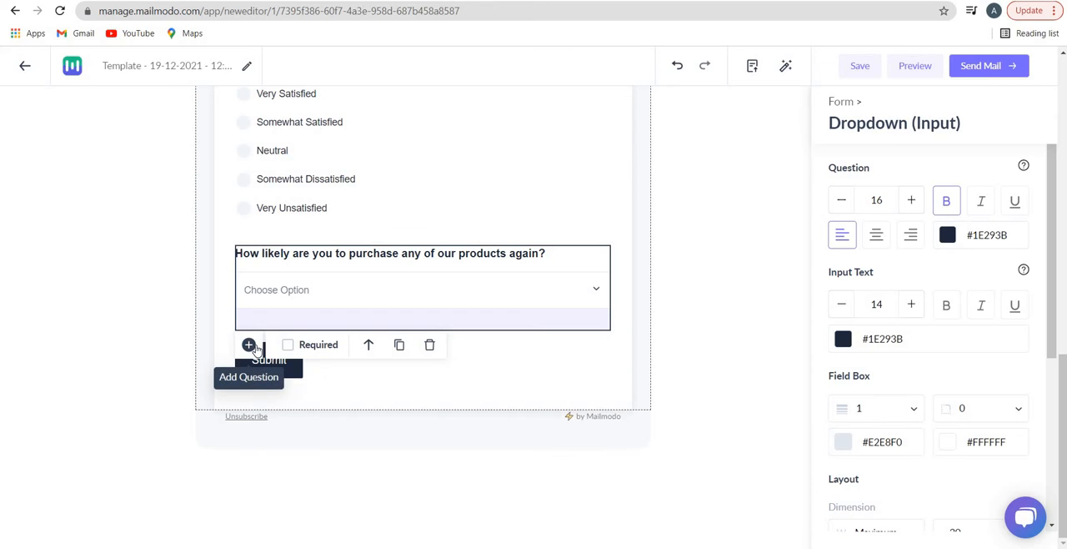
Add an NPS question below the dropdown question and set its maximum score to 5
{"action": "scroll", "coordinate": [283, 360], "scroll_direction": "up", "scroll_amount": 10}
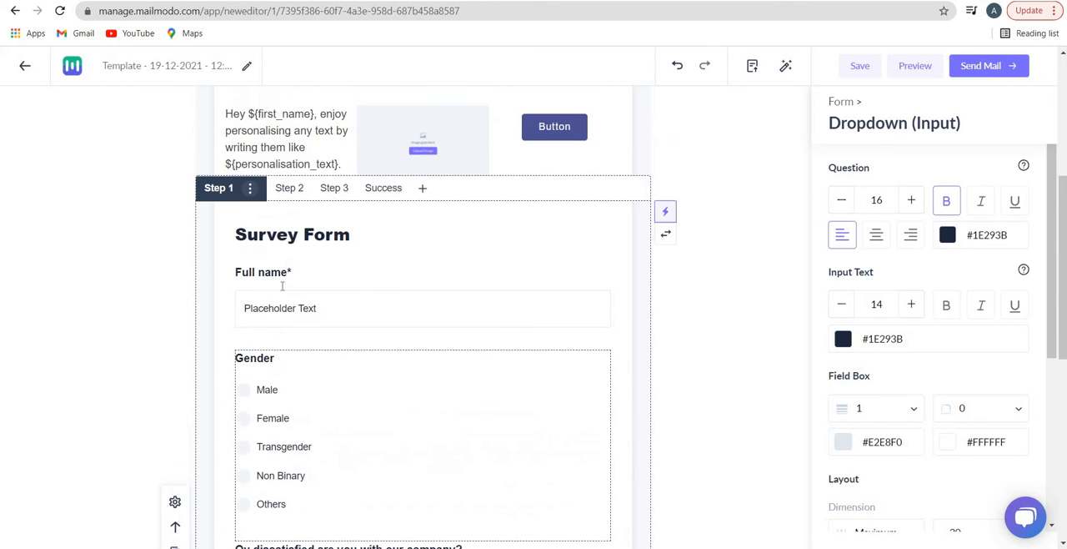
{"action": "scroll", "coordinate": [313, 279], "scroll_direction": "down", "scroll_amount": 10}
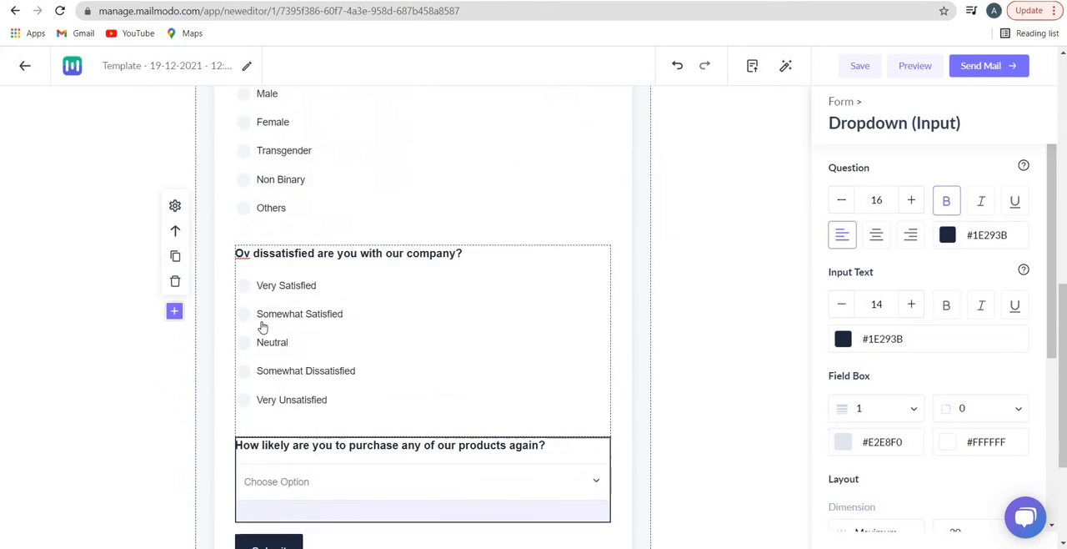
{"action": "left_click", "coordinate": [249, 345]}
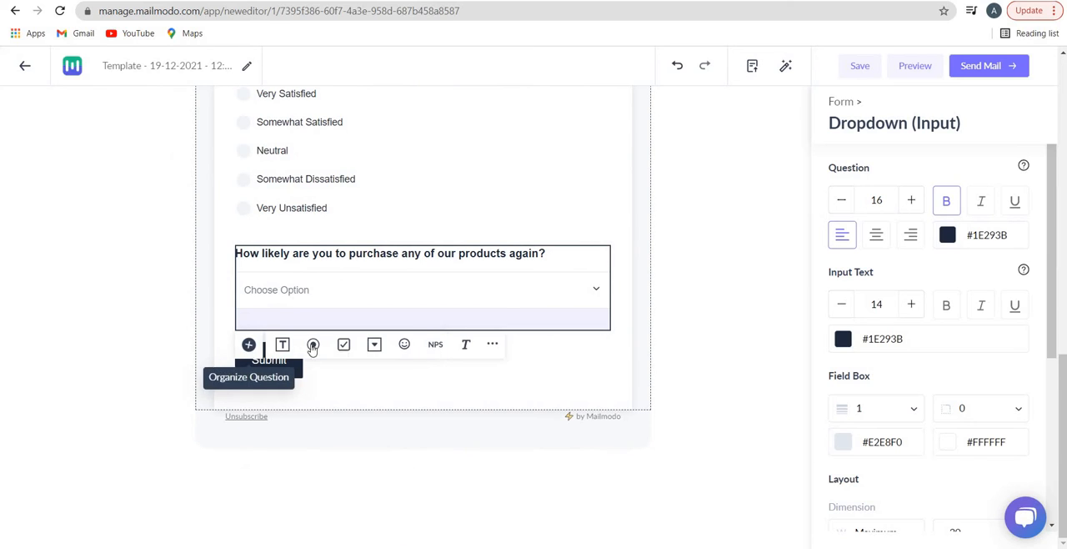
{"action": "left_click", "coordinate": [435, 345]}
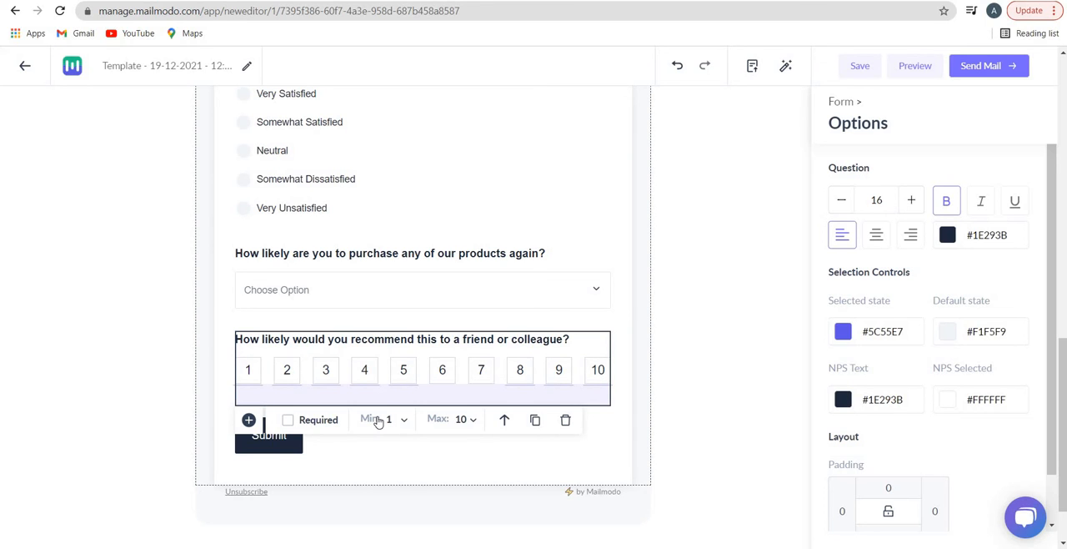
{"action": "left_click", "coordinate": [464, 420]}
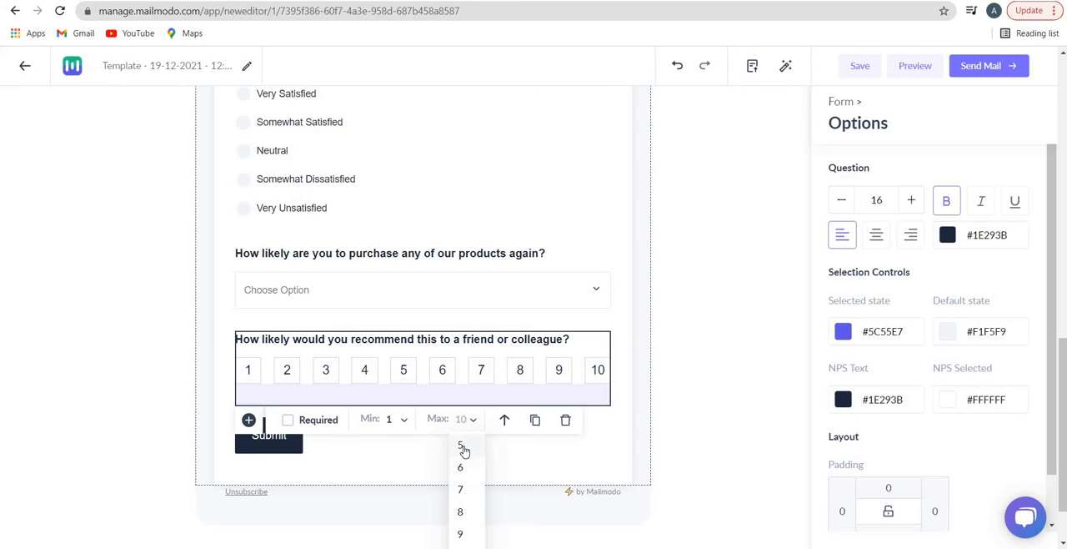
{"action": "left_click", "coordinate": [462, 446]}
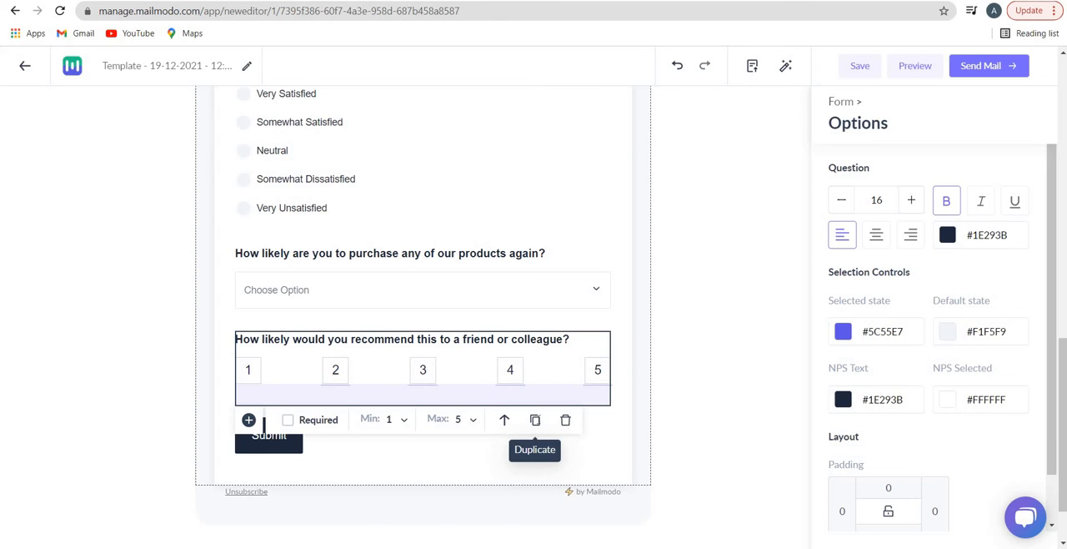
Duplicate the NPS question and mark the lower copy as required
{"action": "left_click", "coordinate": [534, 419]}
{"action": "scroll", "coordinate": [526, 400], "scroll_direction": "down", "scroll_amount": 1}
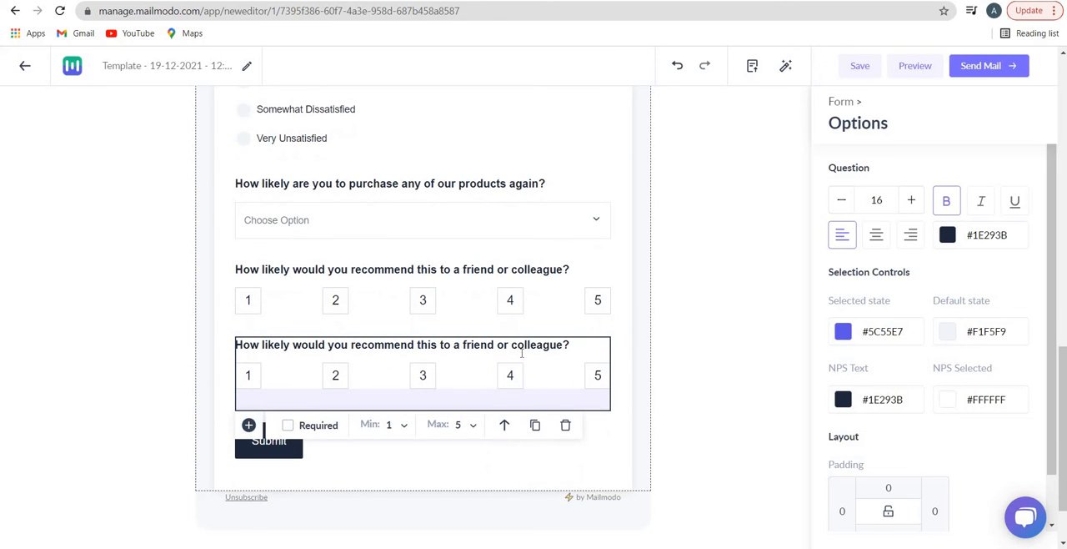
{"action": "left_click", "coordinate": [522, 354]}
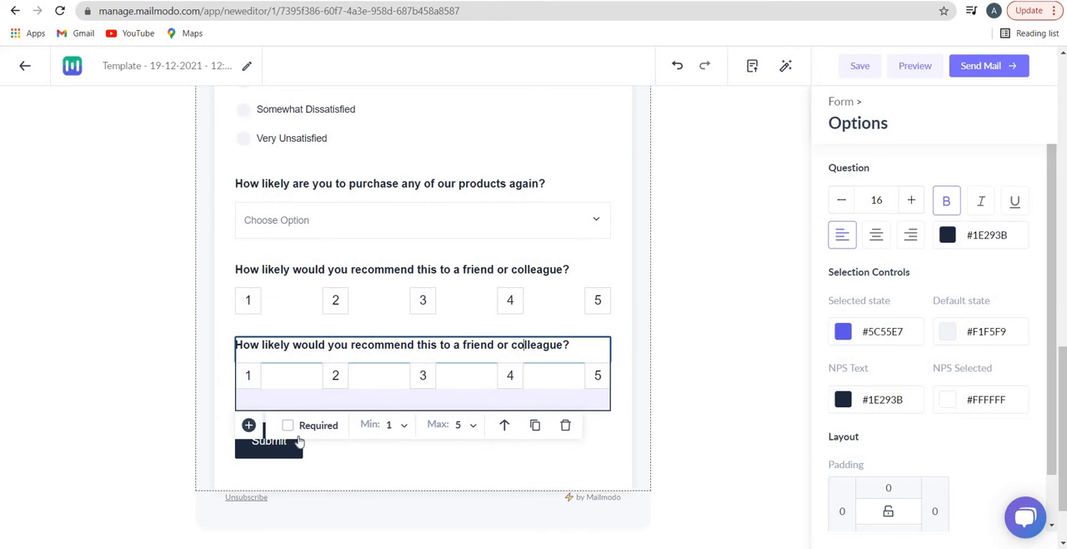
{"action": "left_click", "coordinate": [248, 426]}
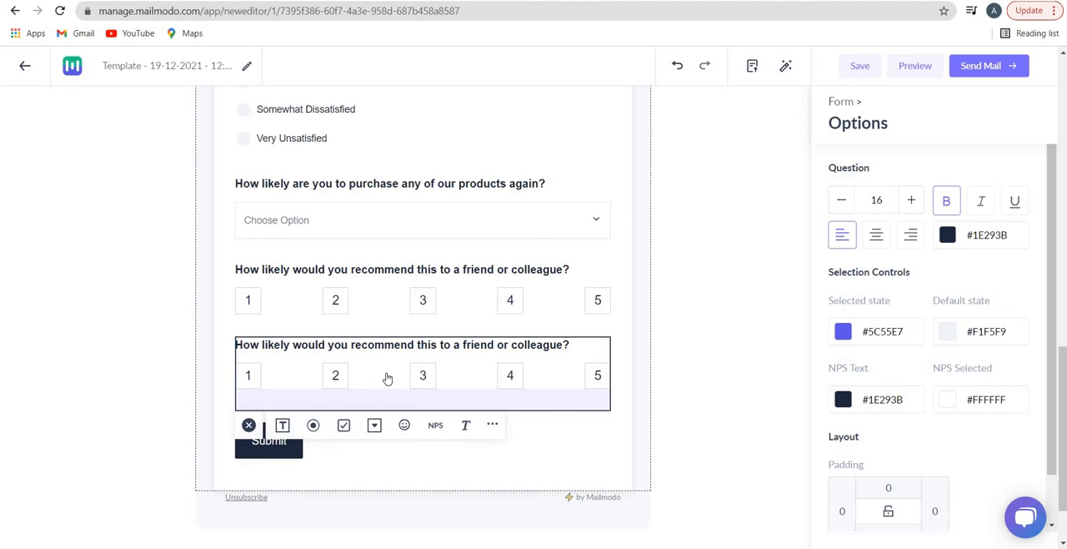
{"action": "left_click", "coordinate": [375, 301]}
{"action": "left_click", "coordinate": [304, 382]}
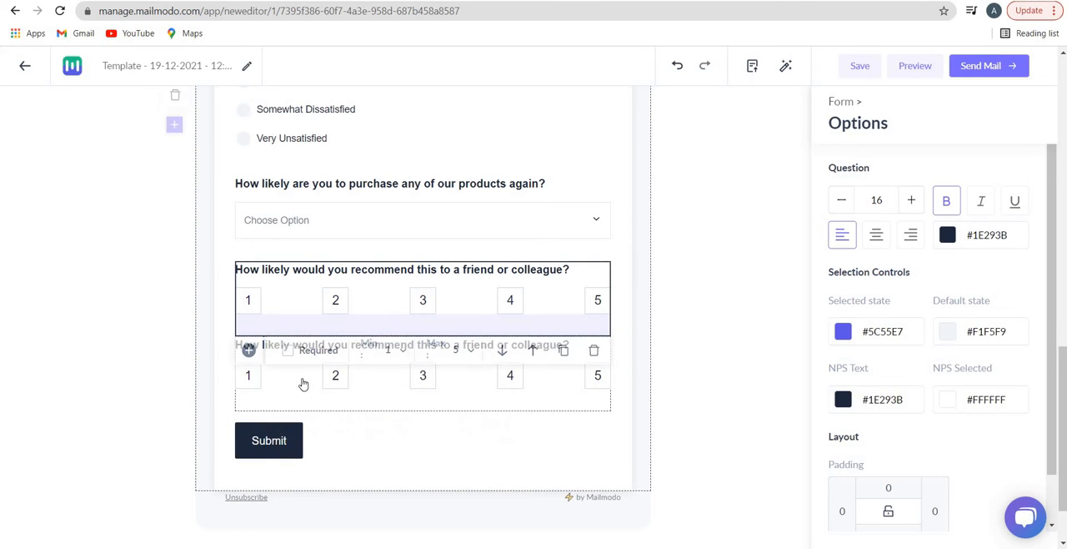
{"action": "left_click", "coordinate": [288, 426]}
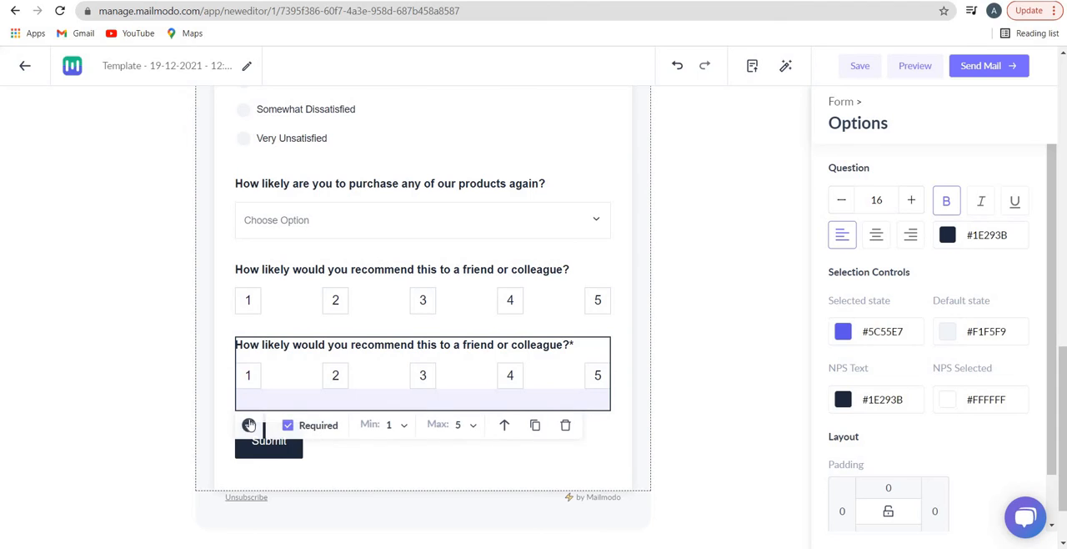
Add a text paragraph below the required NPS question and select part of its placeholder text
{"action": "left_click", "coordinate": [255, 426]}
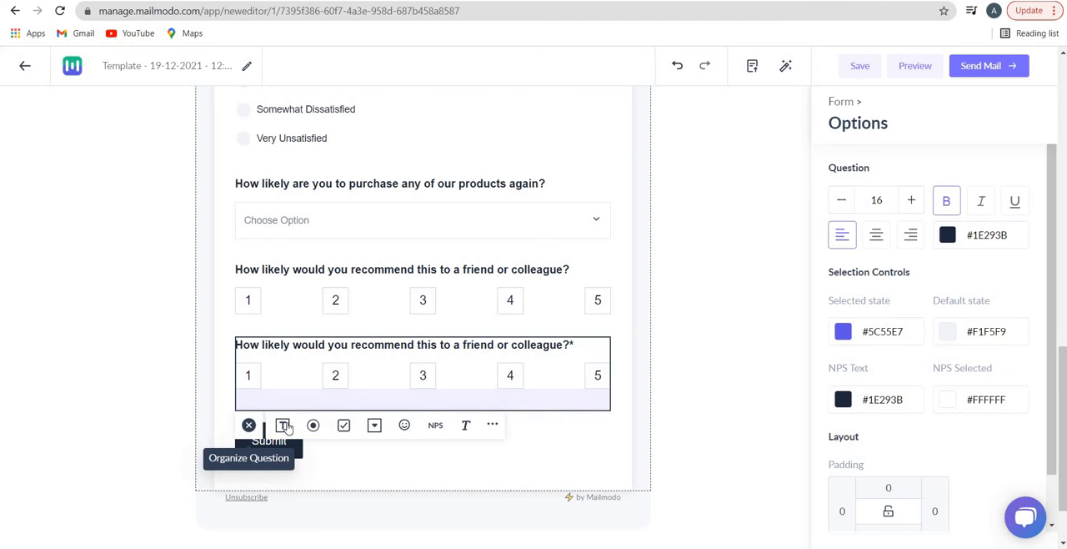
{"action": "left_click", "coordinate": [464, 426]}
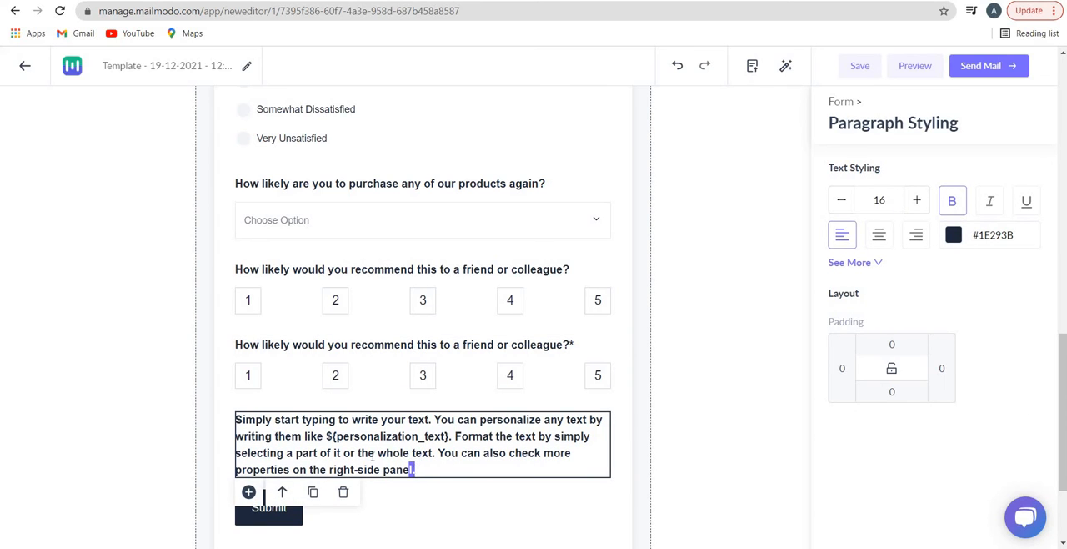
{"action": "left_click_drag", "start_coordinate": [409, 452], "coordinate": [237, 420]}
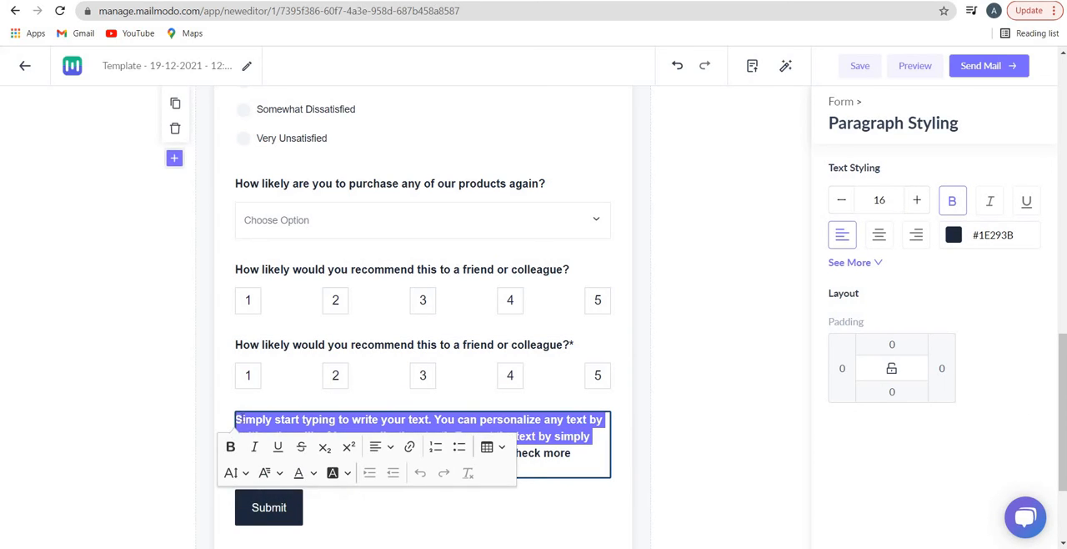
Review Step 2, Step 3 and the Success page of the survey form, including the Know more button's settings
{"action": "scroll", "coordinate": [336, 203], "scroll_direction": "up", "scroll_amount": 9}
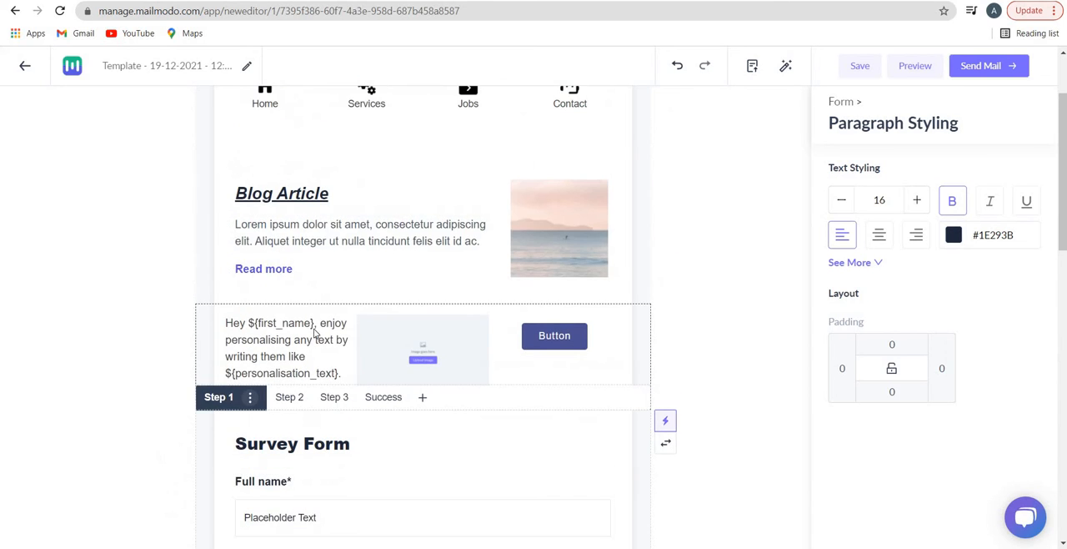
{"action": "scroll", "coordinate": [336, 202], "scroll_direction": "down", "scroll_amount": 3}
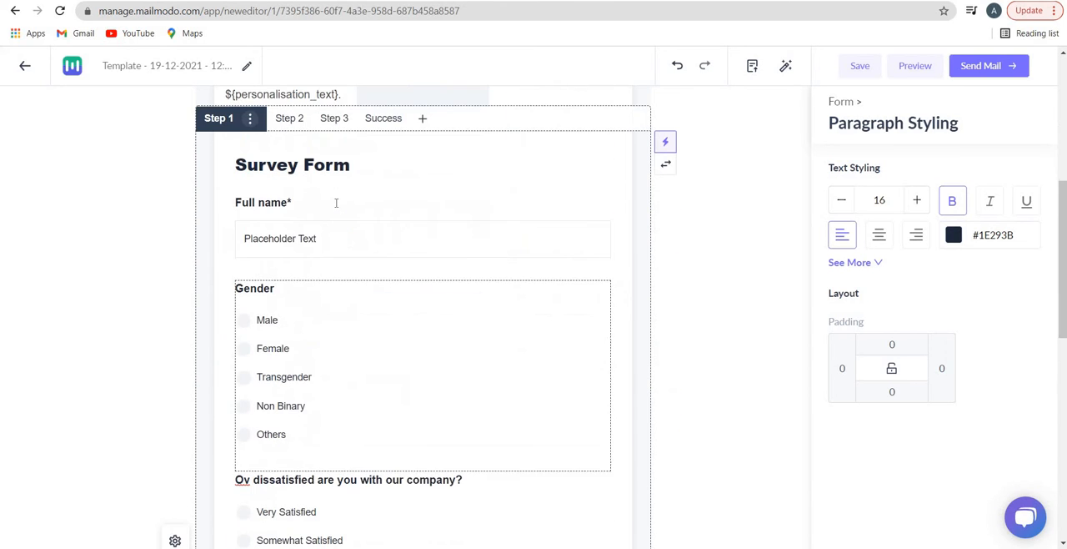
{"action": "left_click", "coordinate": [290, 119]}
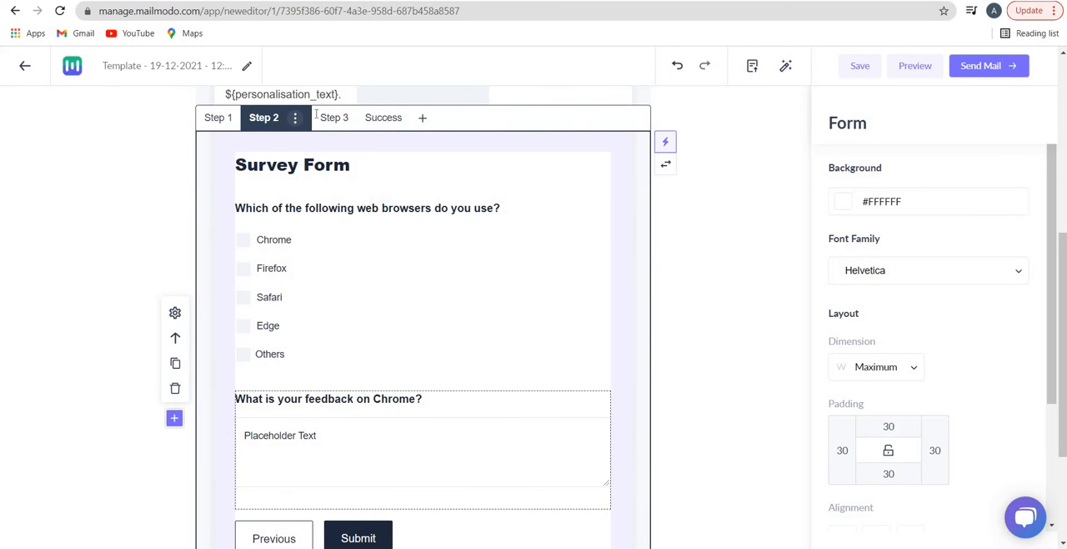
{"action": "left_click", "coordinate": [342, 123]}
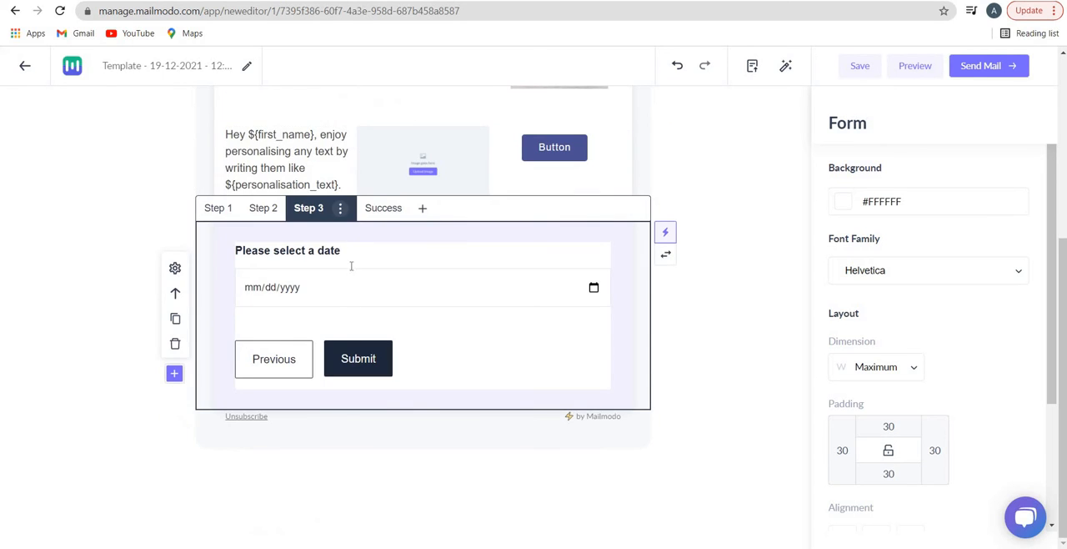
{"action": "left_click", "coordinate": [390, 210]}
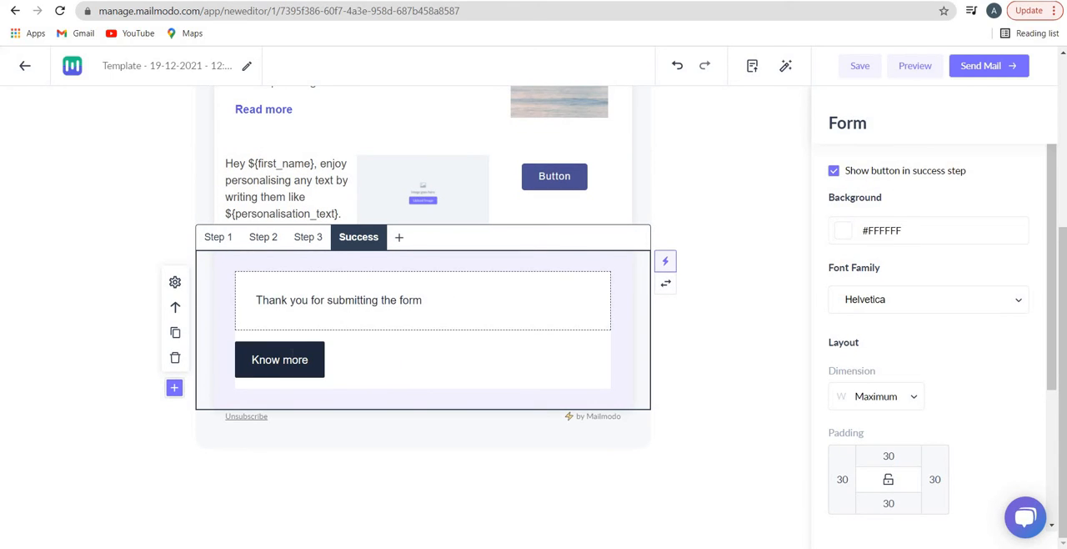
{"action": "left_click", "coordinate": [305, 376]}
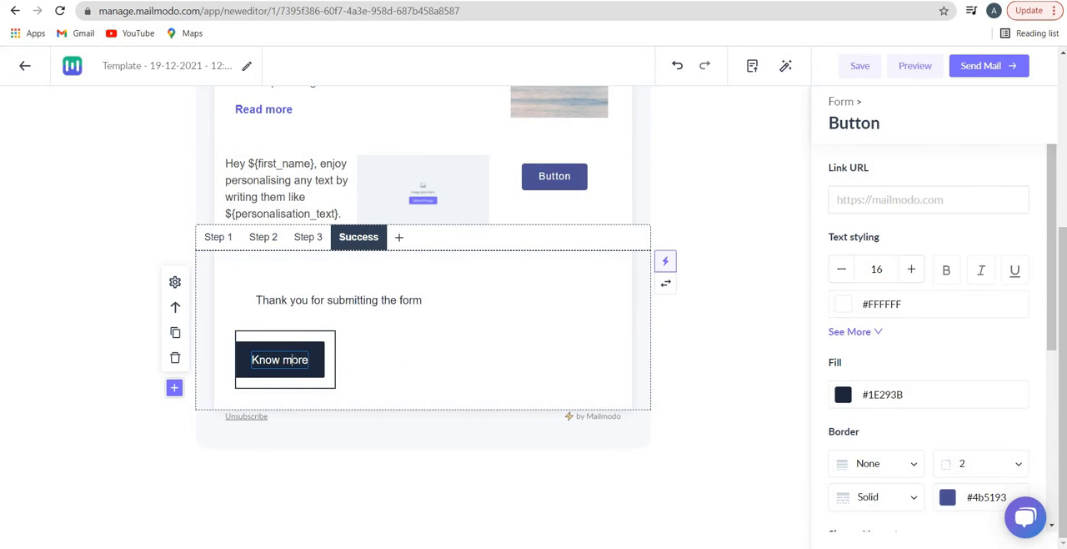
Add the pre-made white footer block with centred social icons, address, phone line and unsubscribe link below the survey form
{"action": "left_click", "coordinate": [176, 397]}
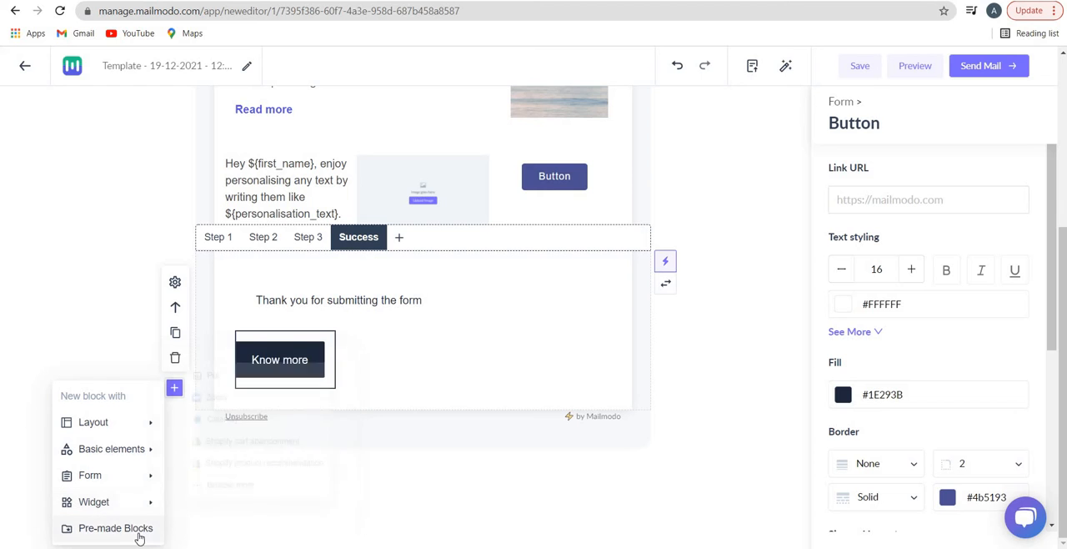
{"action": "left_click", "coordinate": [142, 531]}
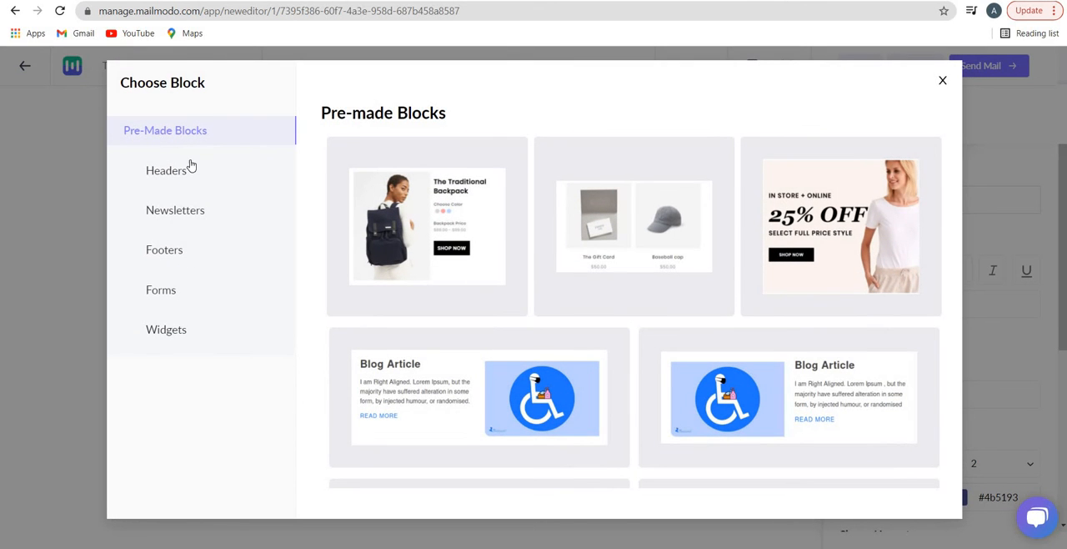
{"action": "left_click", "coordinate": [189, 260]}
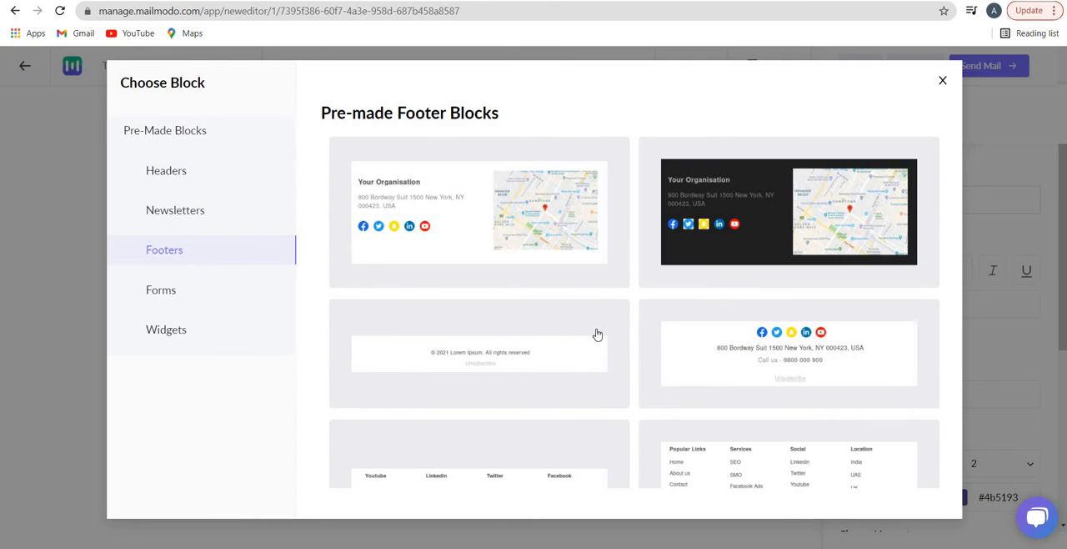
{"action": "scroll", "coordinate": [597, 341], "scroll_direction": "down", "scroll_amount": 2}
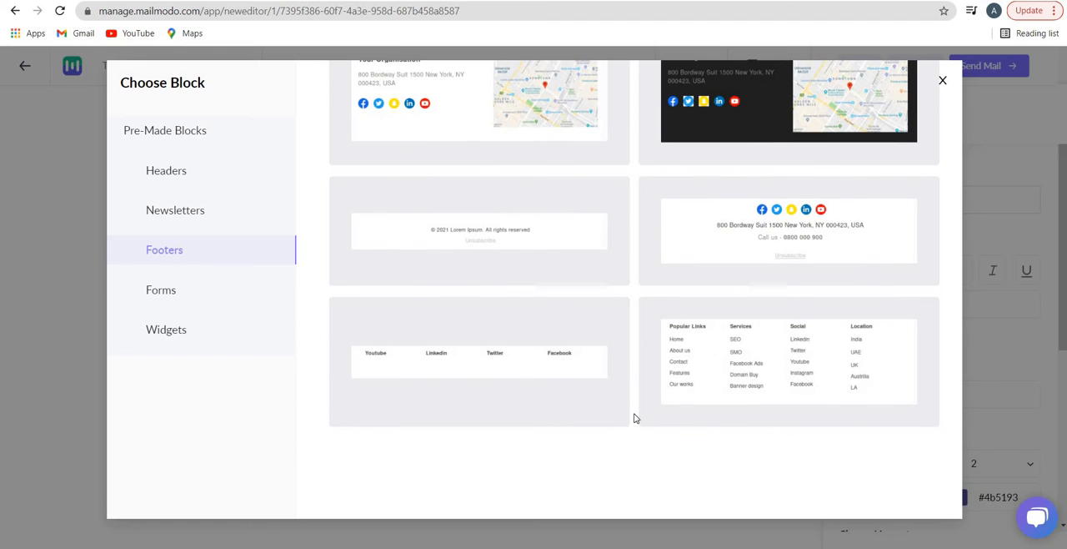
{"action": "scroll", "coordinate": [686, 362], "scroll_direction": "up", "scroll_amount": 2}
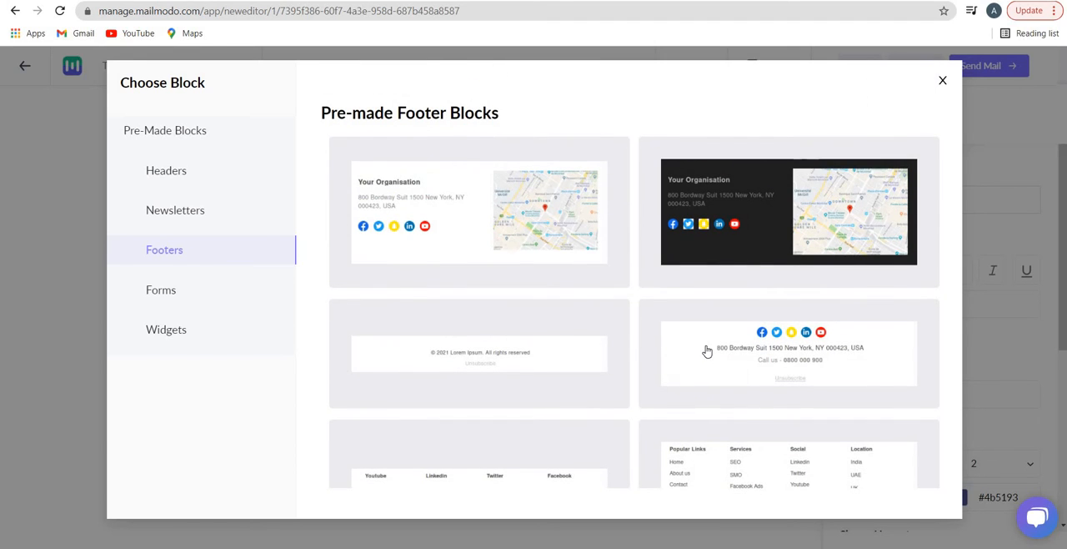
{"action": "left_click", "coordinate": [707, 350]}
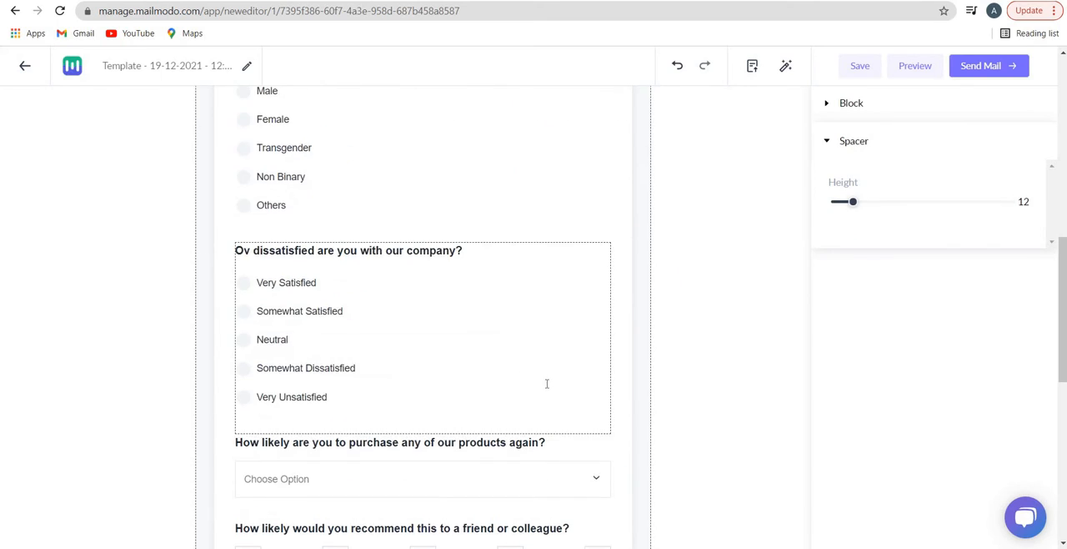
{"action": "scroll", "coordinate": [589, 352], "scroll_direction": "down", "scroll_amount": 2}
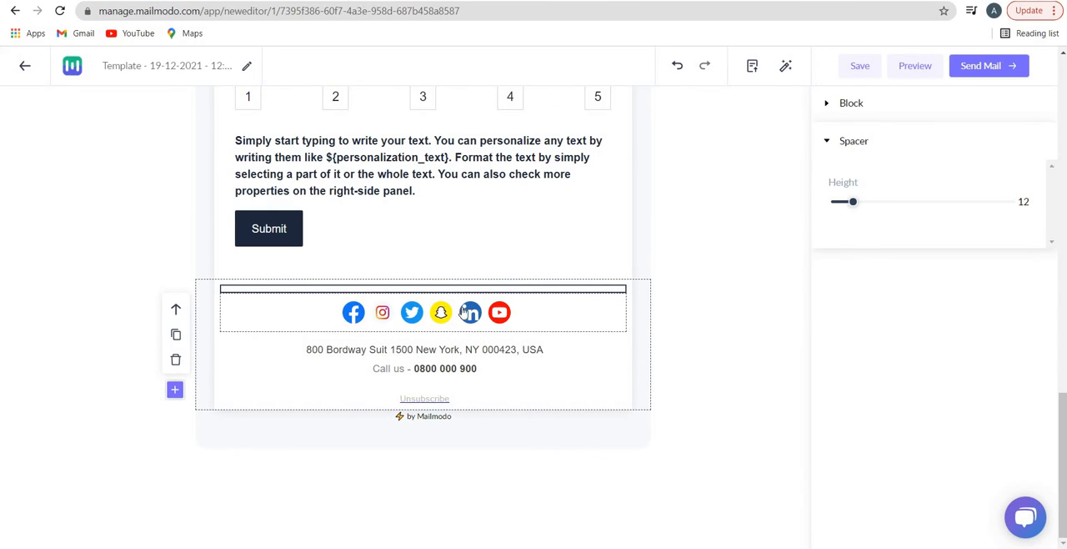
Preview the email in desktop view and examine the AMP and HTML versions from header to footer
{"action": "left_click", "coordinate": [515, 350]}
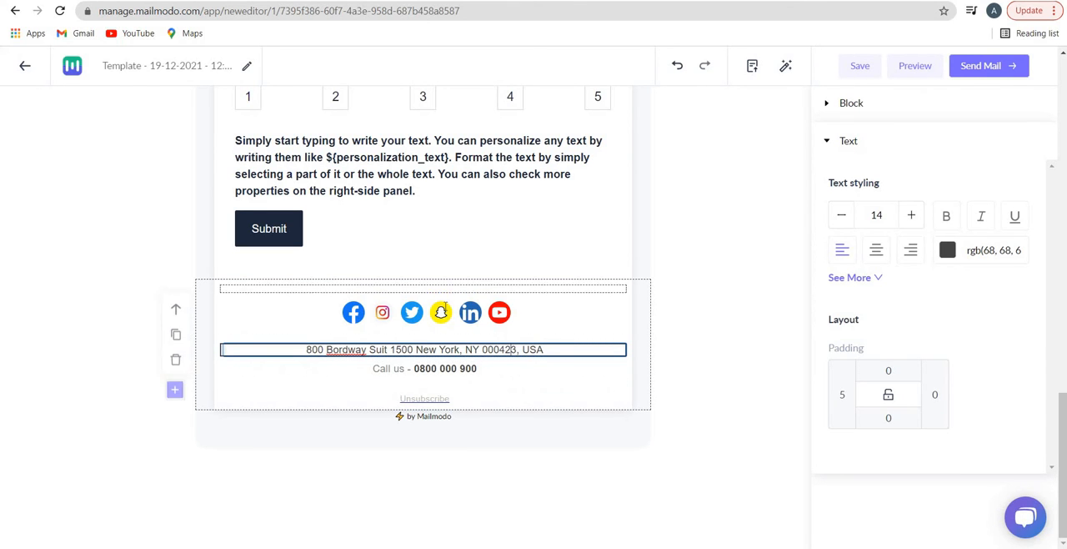
{"action": "scroll", "coordinate": [442, 313], "scroll_direction": "up", "scroll_amount": 15}
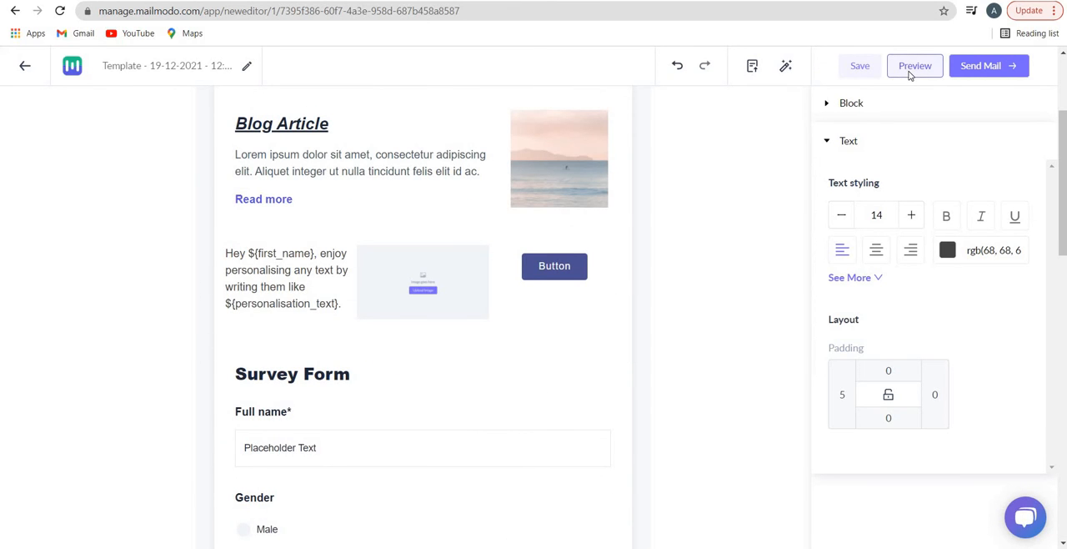
{"action": "left_click", "coordinate": [915, 67]}
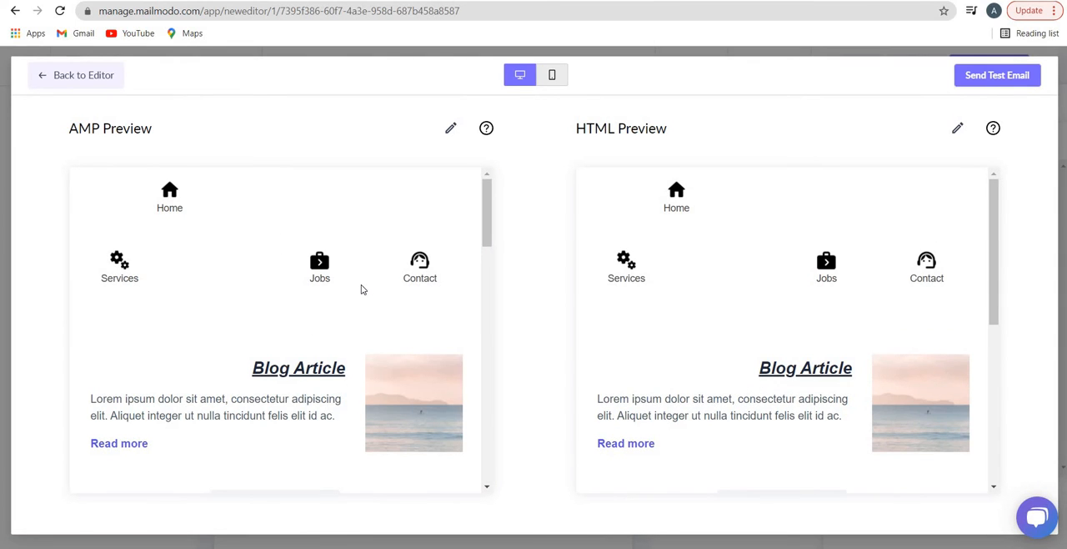
{"action": "scroll", "coordinate": [362, 294], "scroll_direction": "down", "scroll_amount": 3}
{"action": "scroll", "coordinate": [362, 292], "scroll_direction": "up", "scroll_amount": 3}
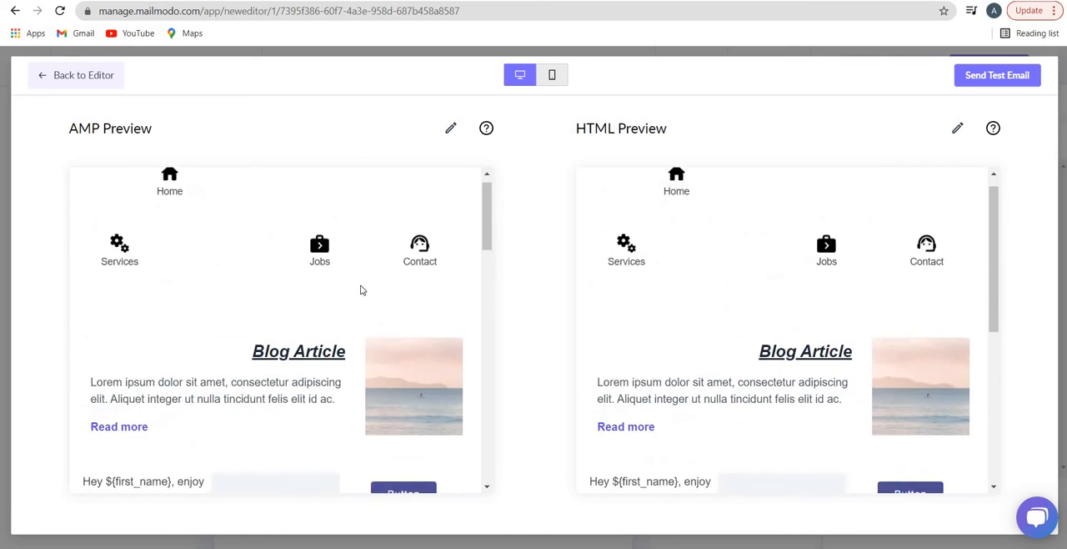
{"action": "scroll", "coordinate": [362, 288], "scroll_direction": "down", "scroll_amount": 3}
{"action": "scroll", "coordinate": [362, 290], "scroll_direction": "down", "scroll_amount": 10}
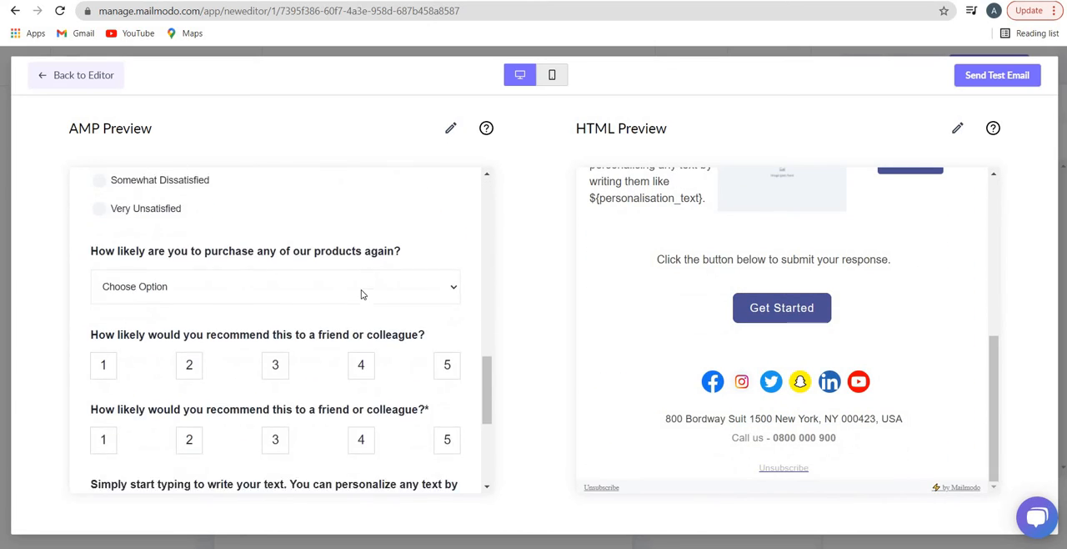
{"action": "scroll", "coordinate": [356, 296], "scroll_direction": "up", "scroll_amount": 10}
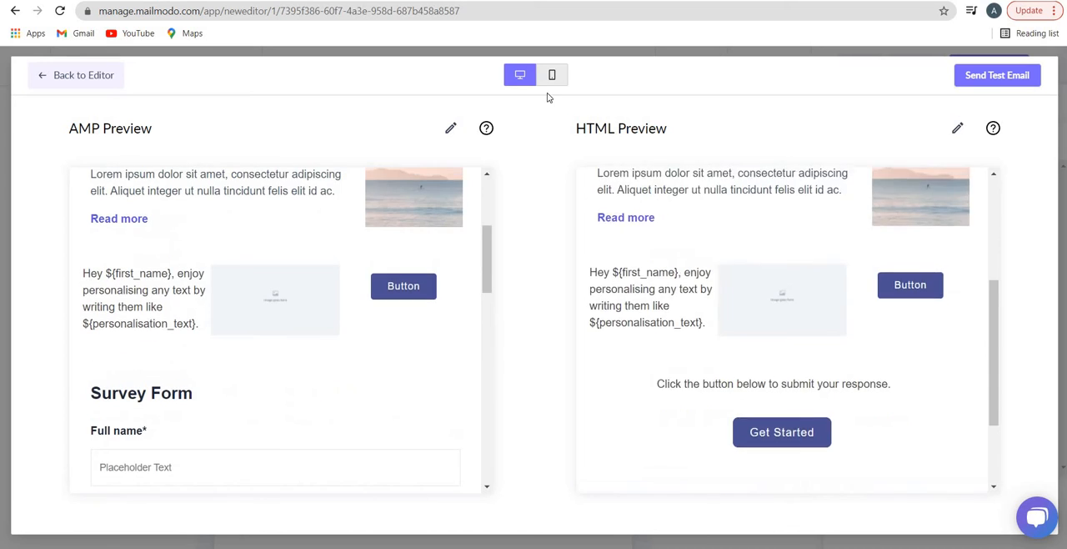
Check the AMP and HTML previews in mobile view down to the footer and return to the editor
{"action": "left_click", "coordinate": [552, 75]}
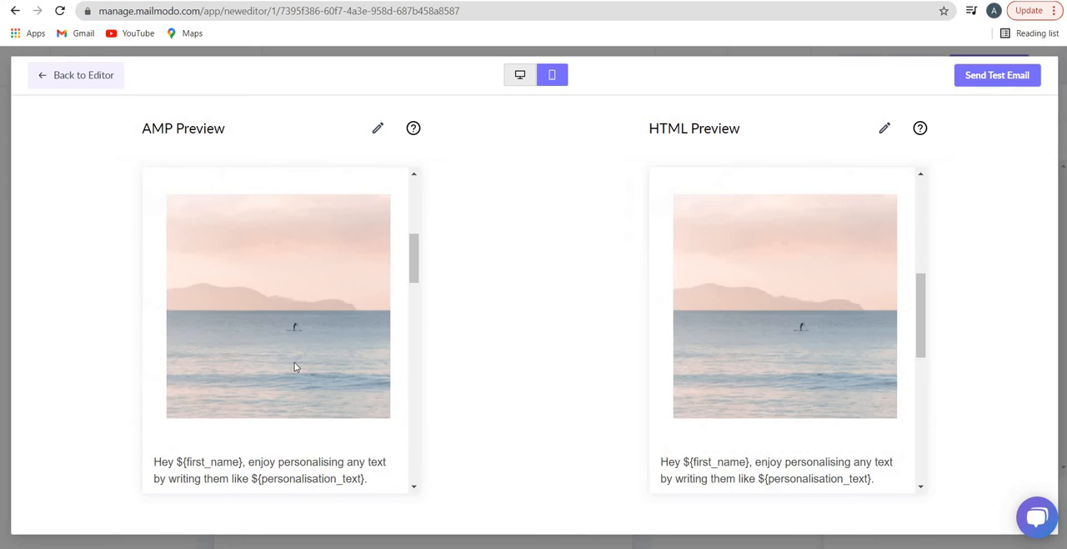
{"action": "scroll", "coordinate": [295, 363], "scroll_direction": "down", "scroll_amount": 6}
{"action": "scroll", "coordinate": [250, 334], "scroll_direction": "down", "scroll_amount": 5}
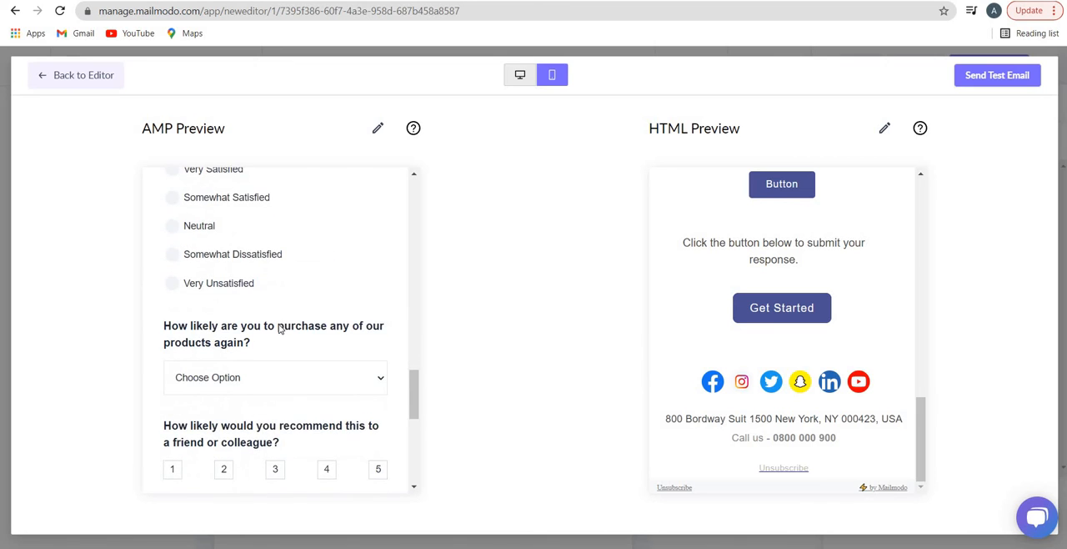
{"action": "scroll", "coordinate": [280, 329], "scroll_direction": "down", "scroll_amount": 6}
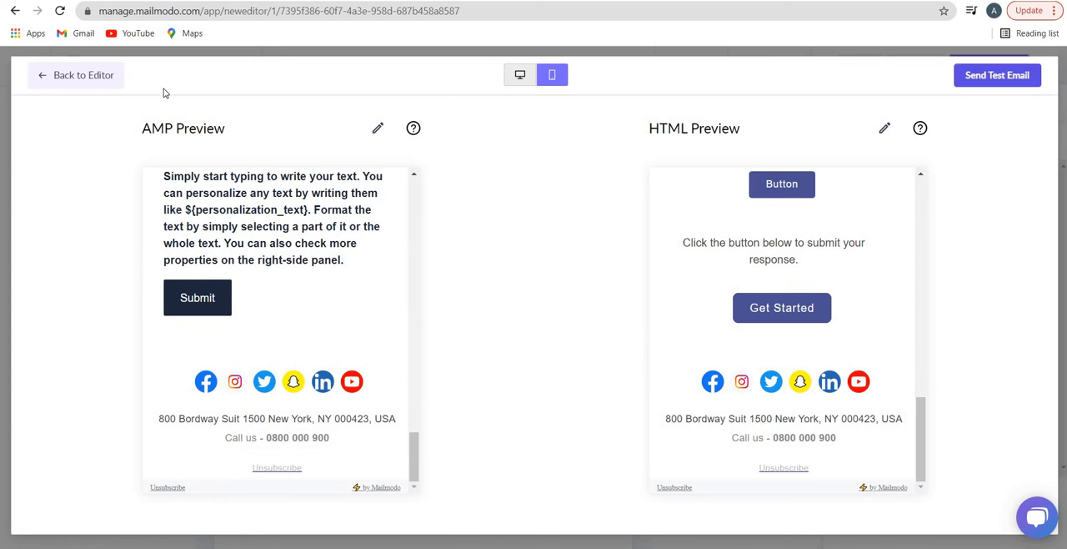
{"action": "left_click", "coordinate": [111, 77]}
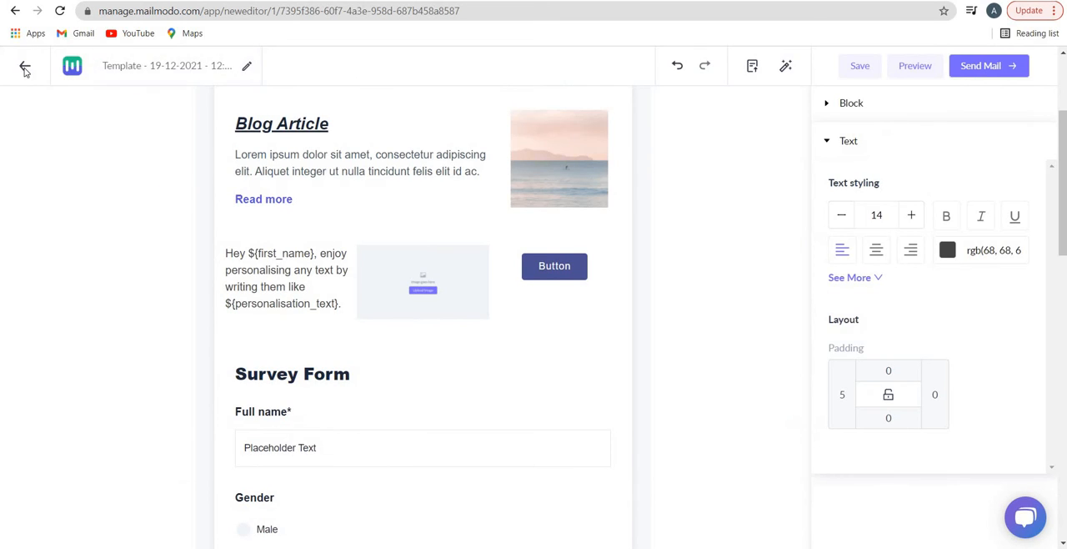
Leave the email editor for the saved templates and start creating a new template
{"action": "left_click", "coordinate": [25, 71]}
{"action": "left_click", "coordinate": [545, 207]}
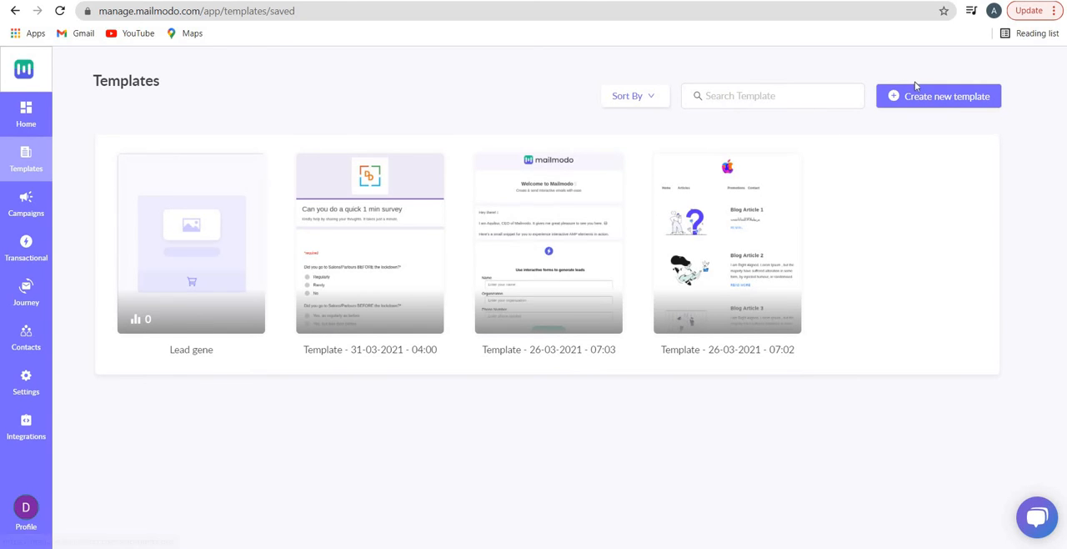
{"action": "left_click", "coordinate": [917, 91]}
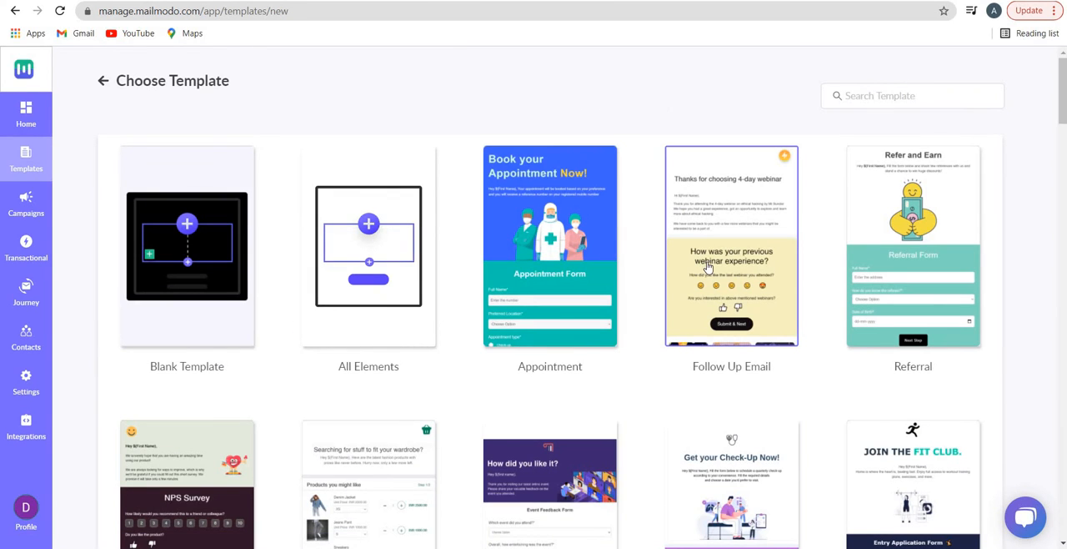
Examine the ready-made designs in the template gallery down to the HR Survey row, highlighting part of the HR Survey name
{"action": "scroll", "coordinate": [717, 309], "scroll_direction": "down", "scroll_amount": 12}
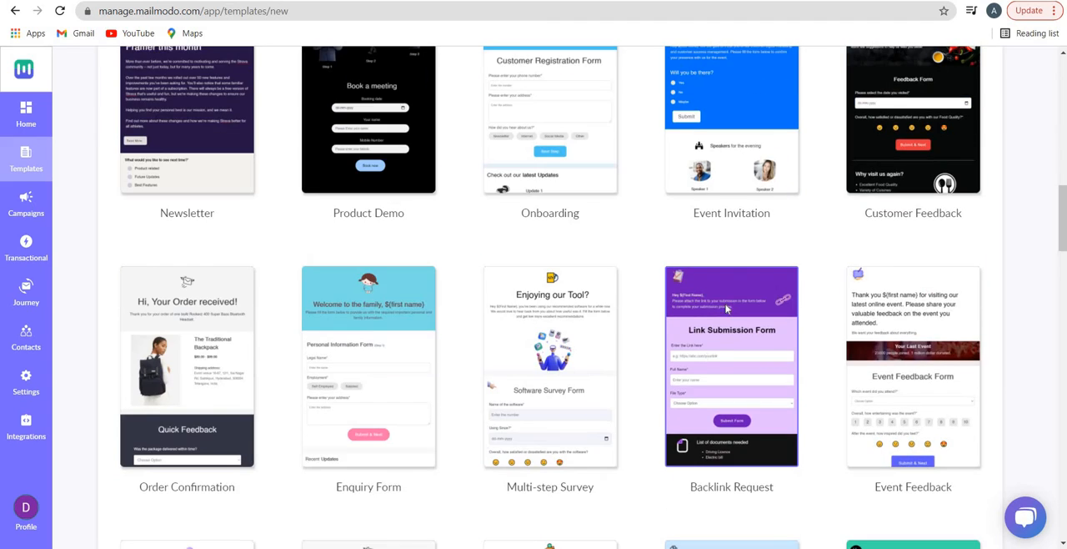
{"action": "scroll", "coordinate": [727, 308], "scroll_direction": "down", "scroll_amount": 3}
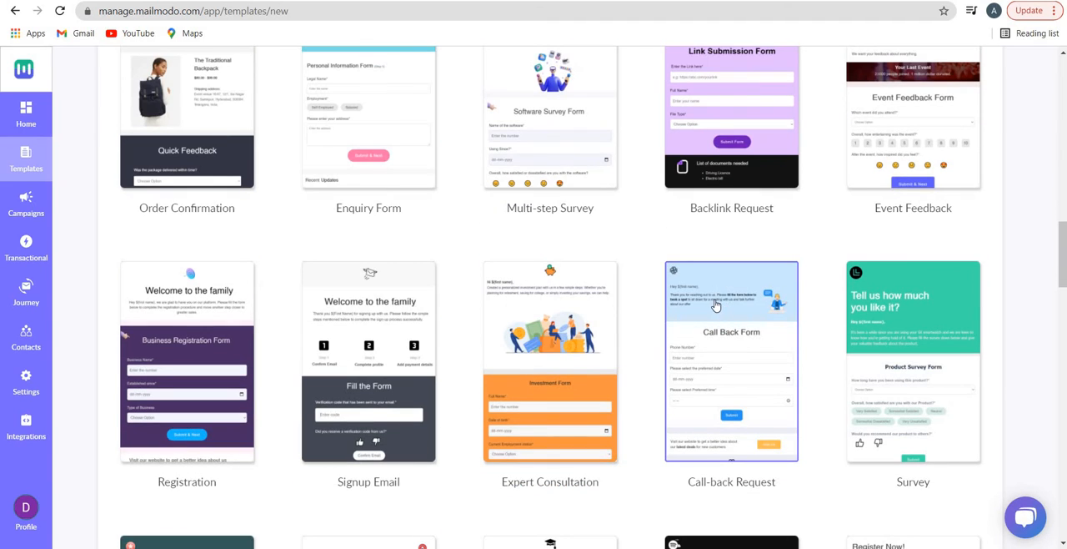
{"action": "scroll", "coordinate": [700, 298], "scroll_direction": "down", "scroll_amount": 3}
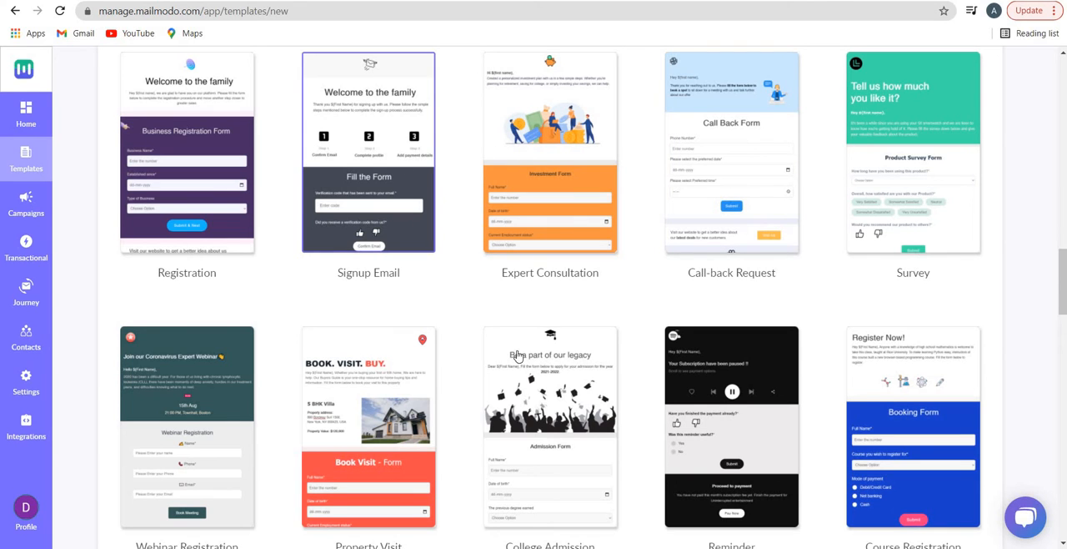
{"action": "scroll", "coordinate": [517, 356], "scroll_direction": "down", "scroll_amount": 1}
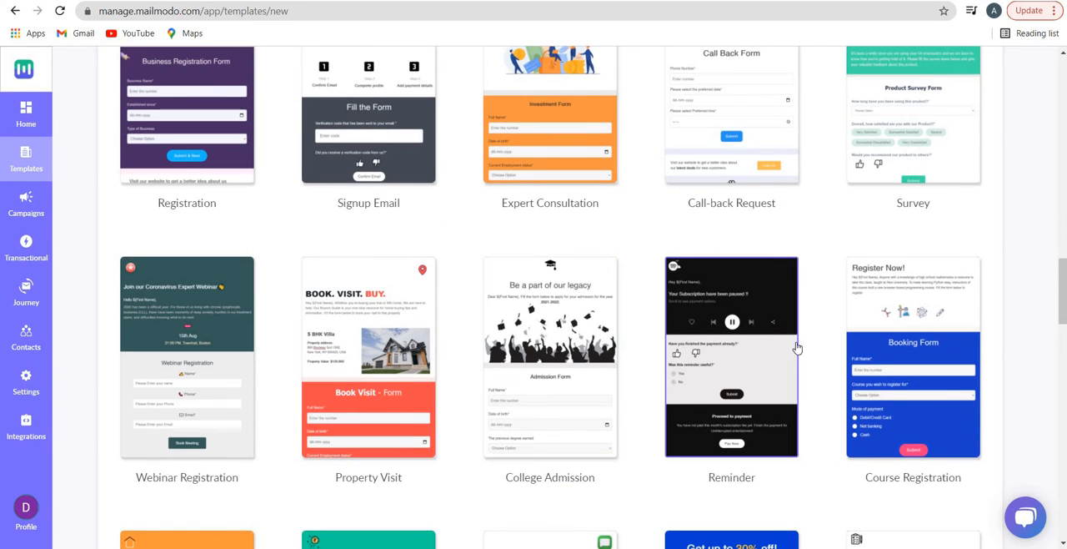
{"action": "scroll", "coordinate": [583, 333], "scroll_direction": "down", "scroll_amount": 5}
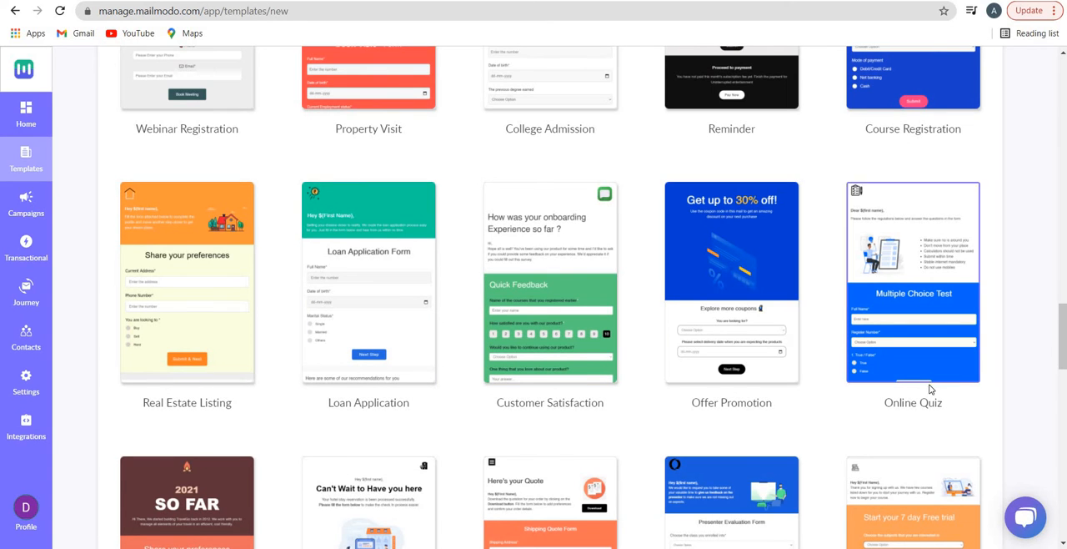
{"action": "scroll", "coordinate": [929, 386], "scroll_direction": "down", "scroll_amount": 3}
{"action": "scroll", "coordinate": [889, 274], "scroll_direction": "up", "scroll_amount": 2}
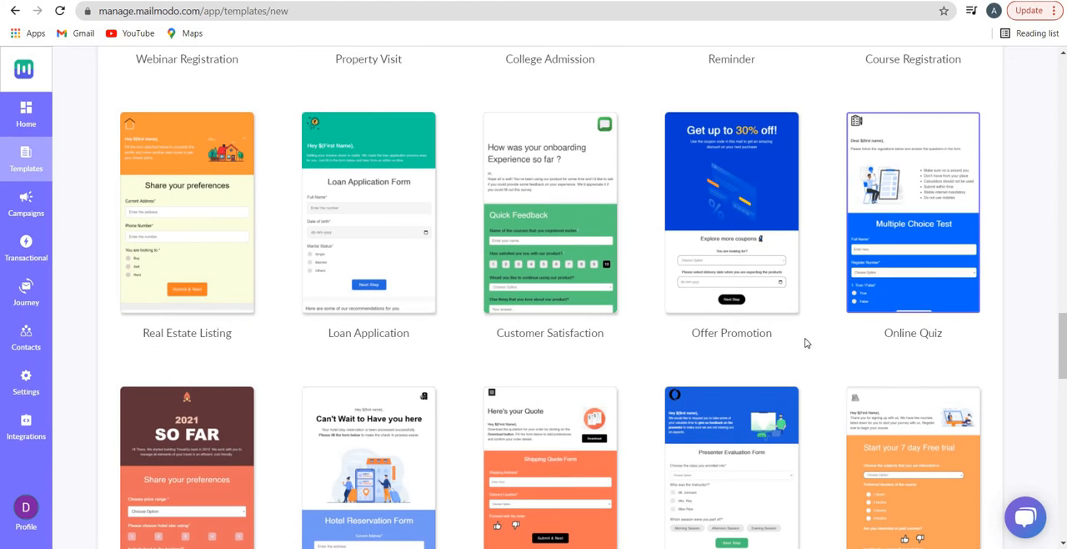
{"action": "scroll", "coordinate": [907, 302], "scroll_direction": "down", "scroll_amount": 2}
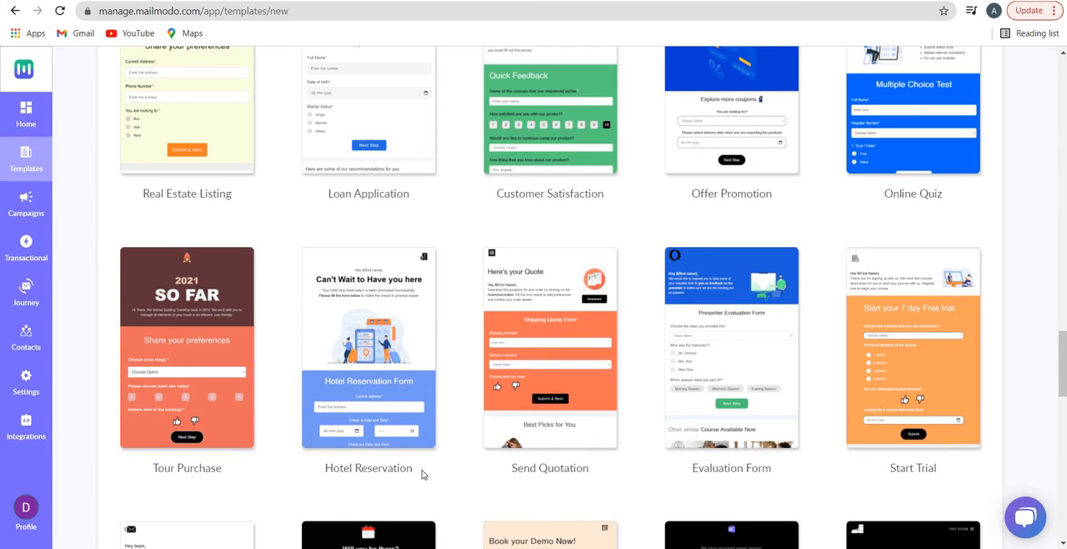
{"action": "scroll", "coordinate": [239, 434], "scroll_direction": "down", "scroll_amount": 4}
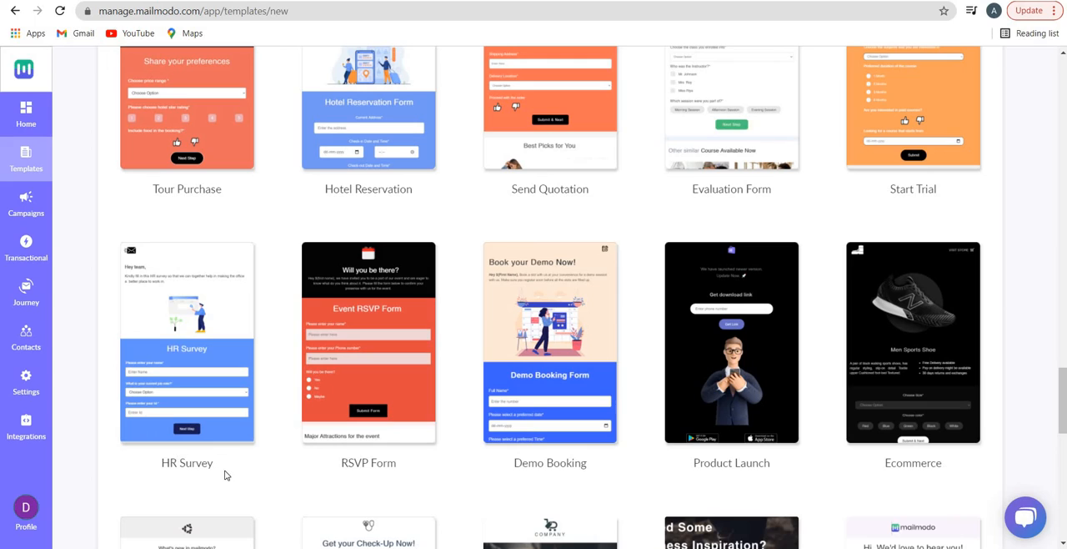
{"action": "double_click", "coordinate": [197, 464]}
{"action": "left_click_drag", "start_coordinate": [162, 464], "coordinate": [175, 464]}
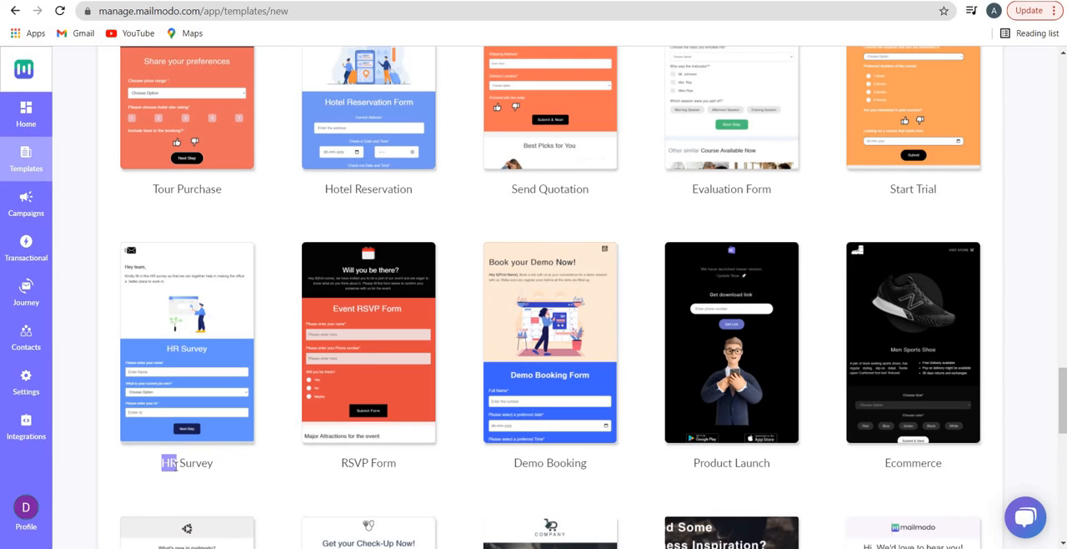
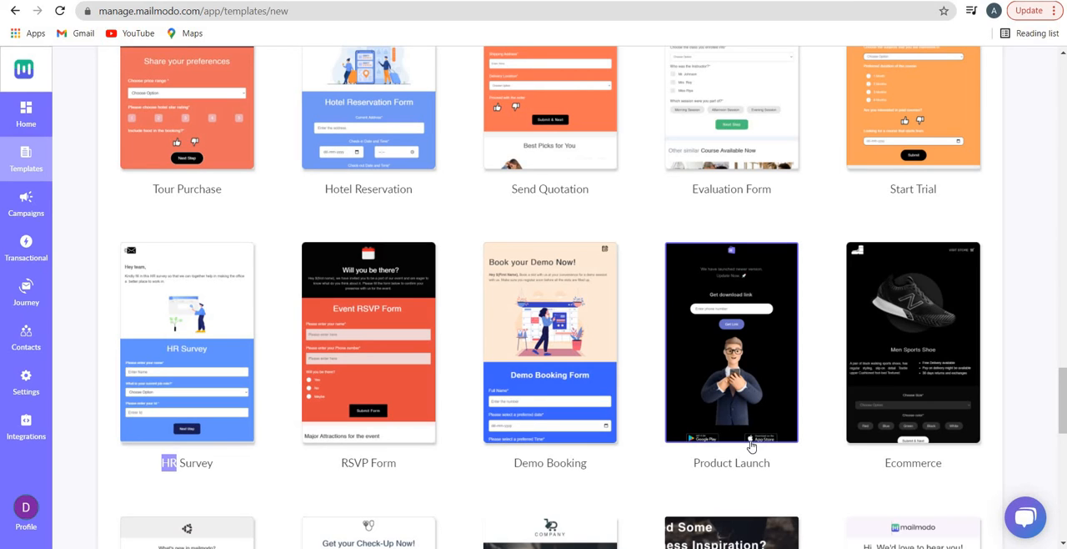
Examine the remaining ready-made designs in the template gallery, from Product Update down to the last row
{"action": "scroll", "coordinate": [536, 349], "scroll_direction": "down", "scroll_amount": 3}
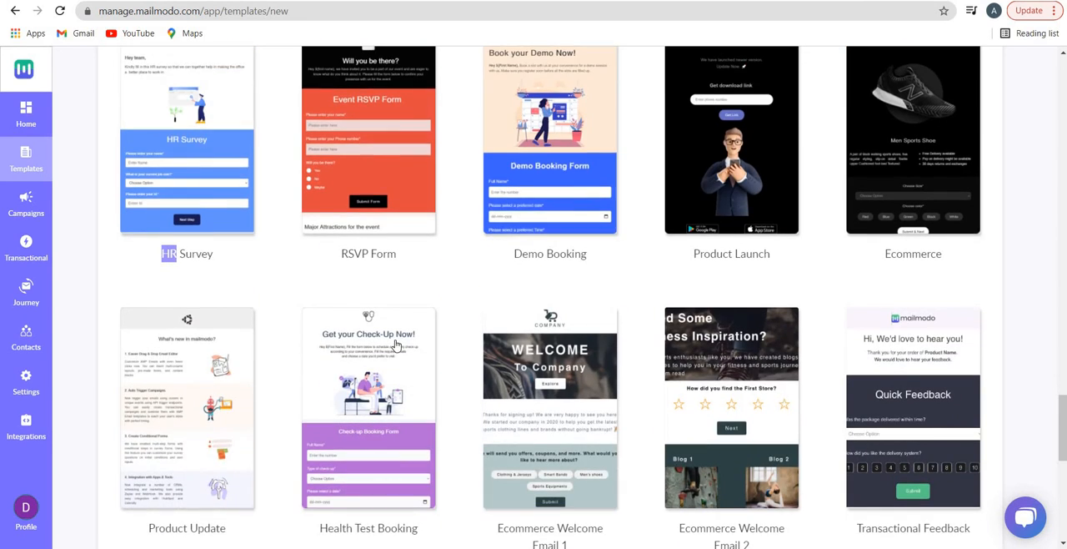
{"action": "scroll", "coordinate": [354, 339], "scroll_direction": "down", "scroll_amount": 2}
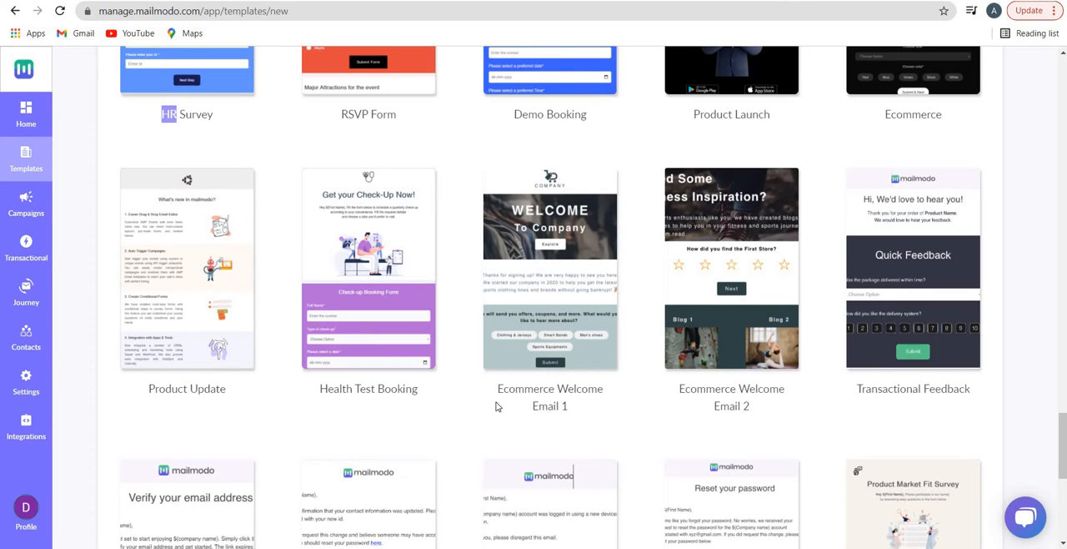
{"action": "scroll", "coordinate": [573, 288], "scroll_direction": "down", "scroll_amount": 2}
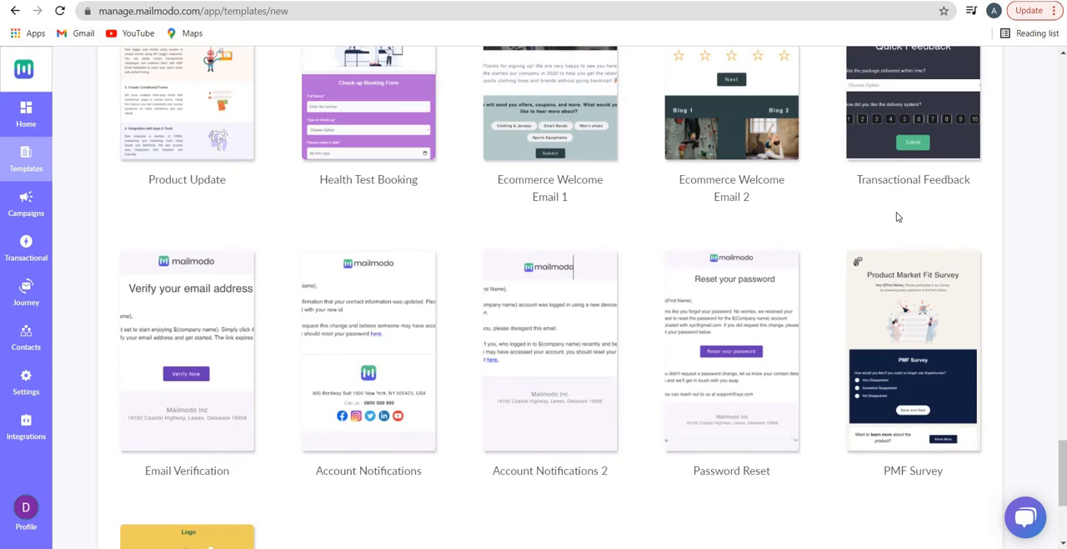
{"action": "scroll", "coordinate": [672, 362], "scroll_direction": "down", "scroll_amount": 2}
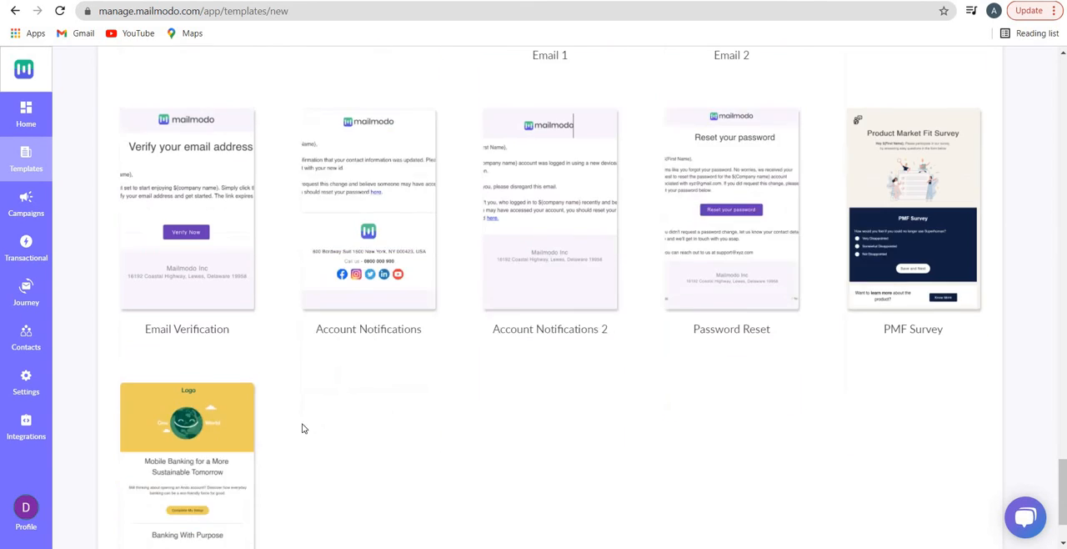
{"action": "scroll", "coordinate": [250, 455], "scroll_direction": "up", "scroll_amount": 8}
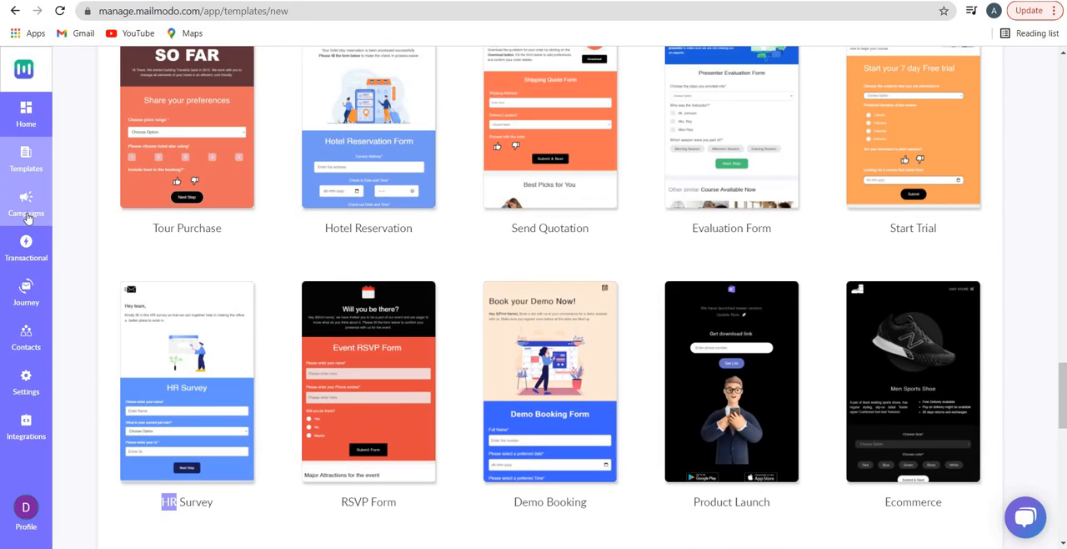
Start a new campaign from the saved template "Template - 26-03-2021 - 07:03" and continue to its details
{"action": "left_click", "coordinate": [25, 208]}
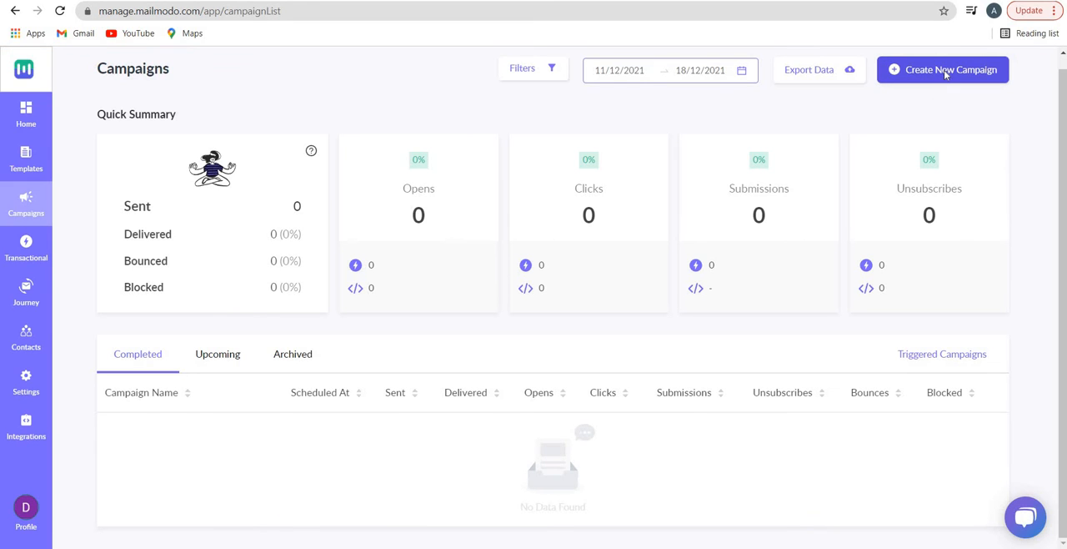
{"action": "left_click", "coordinate": [947, 72]}
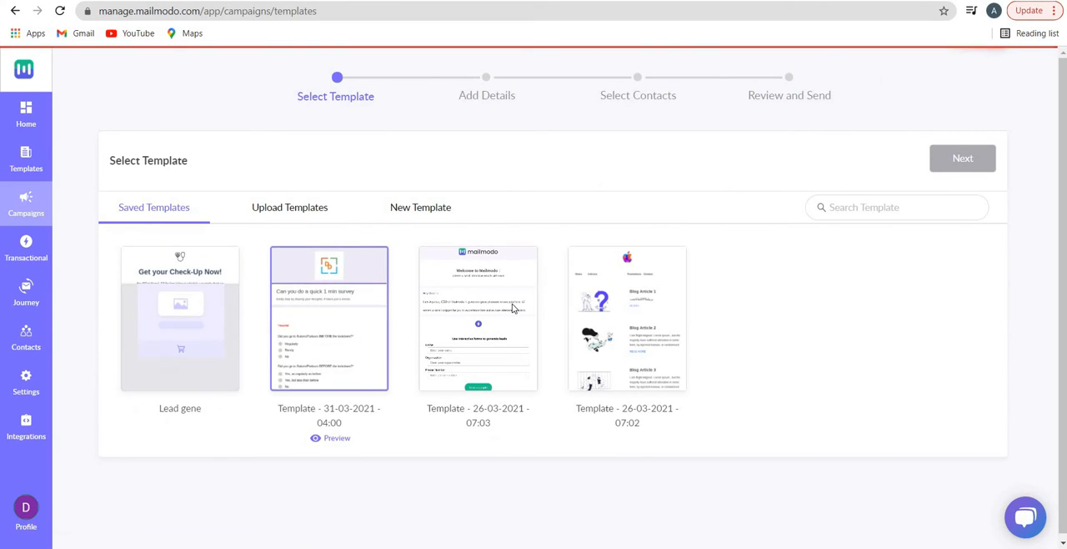
{"action": "left_click", "coordinate": [512, 309]}
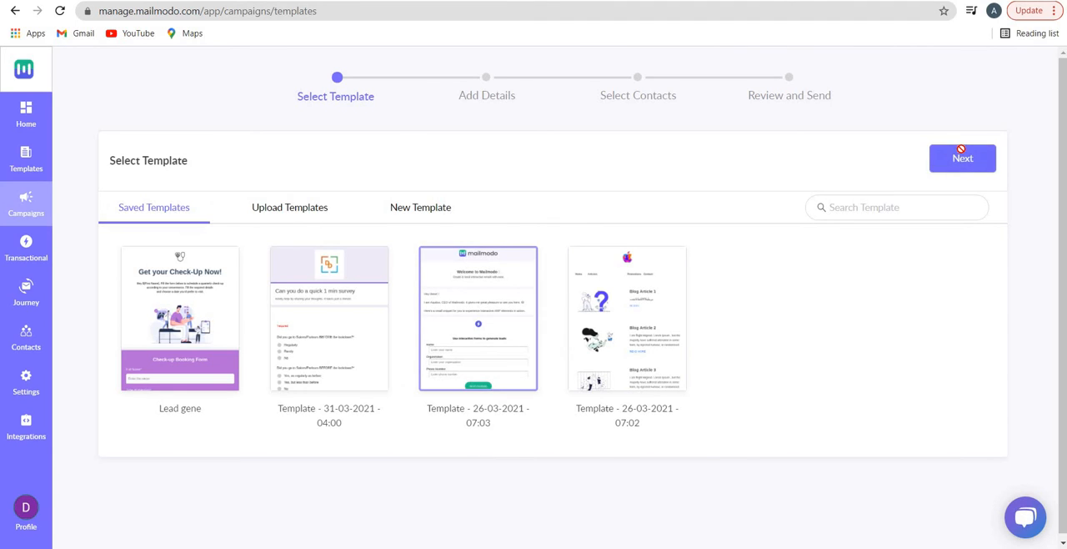
{"action": "left_click", "coordinate": [961, 155]}
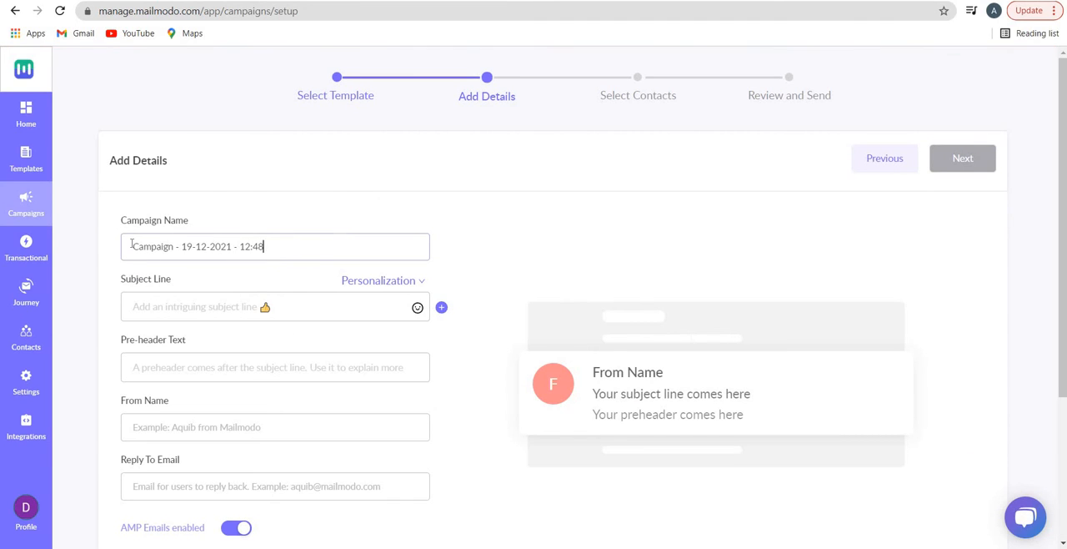
Keep the default campaign name and add a second and third subject line to the campaign
{"action": "key", "text": "ctrl+a"}
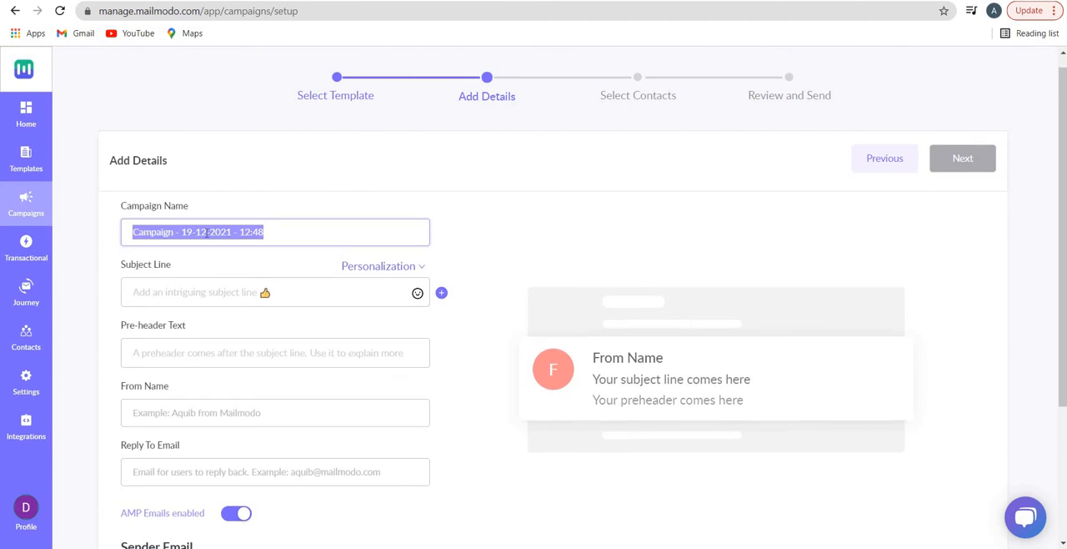
{"action": "scroll", "coordinate": [275, 284], "scroll_direction": "down", "scroll_amount": 1}
{"action": "left_click", "coordinate": [341, 235]}
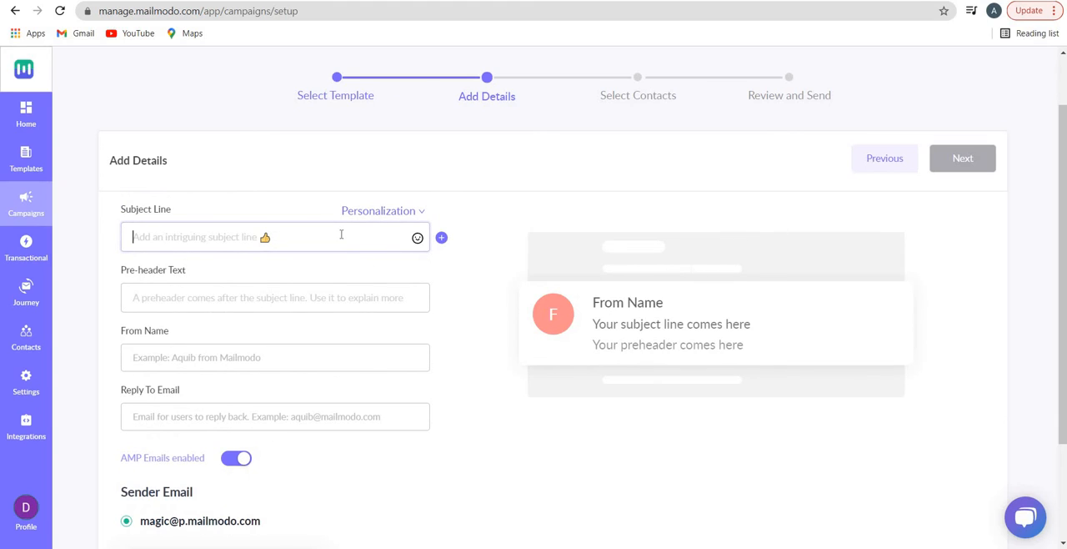
{"action": "left_click", "coordinate": [441, 238]}
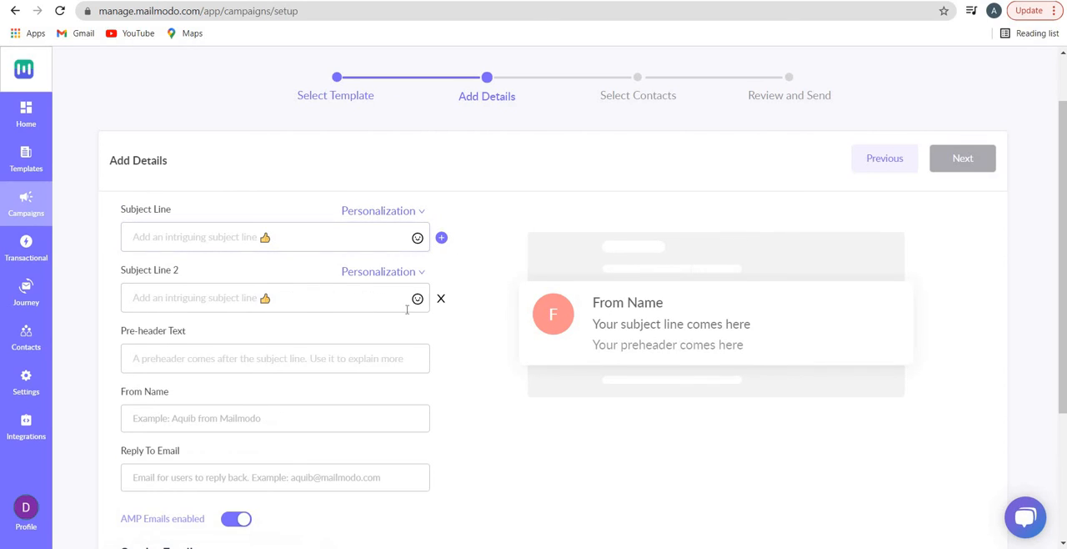
{"action": "left_click", "coordinate": [442, 239]}
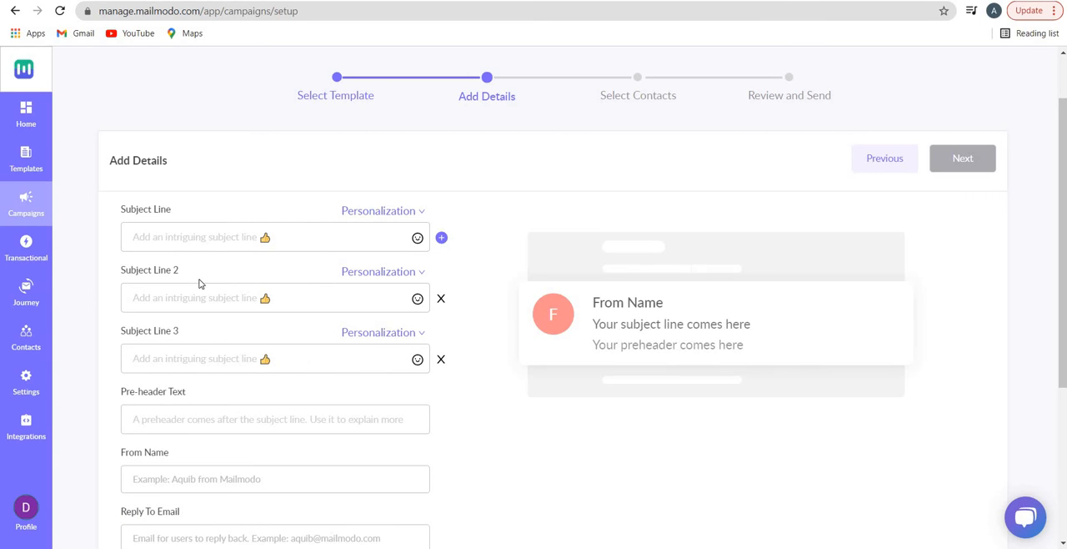
{"action": "left_click", "coordinate": [208, 356]}
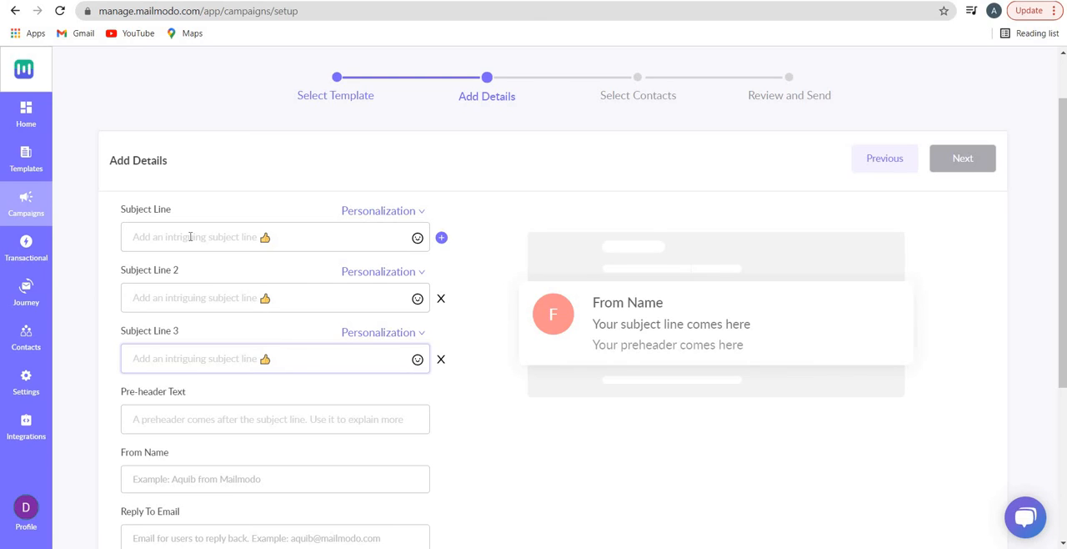
Fill Subject Line 2 with the First Name personalization followed by "did you check our new promotion"
{"action": "left_click", "coordinate": [374, 272]}
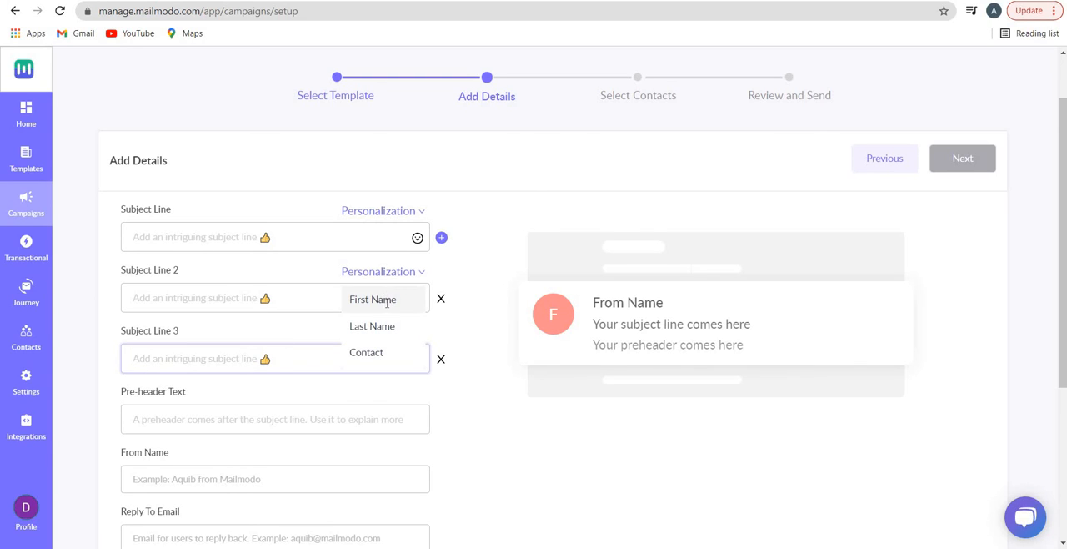
{"action": "left_click", "coordinate": [386, 301]}
{"action": "left_click", "coordinate": [353, 298]}
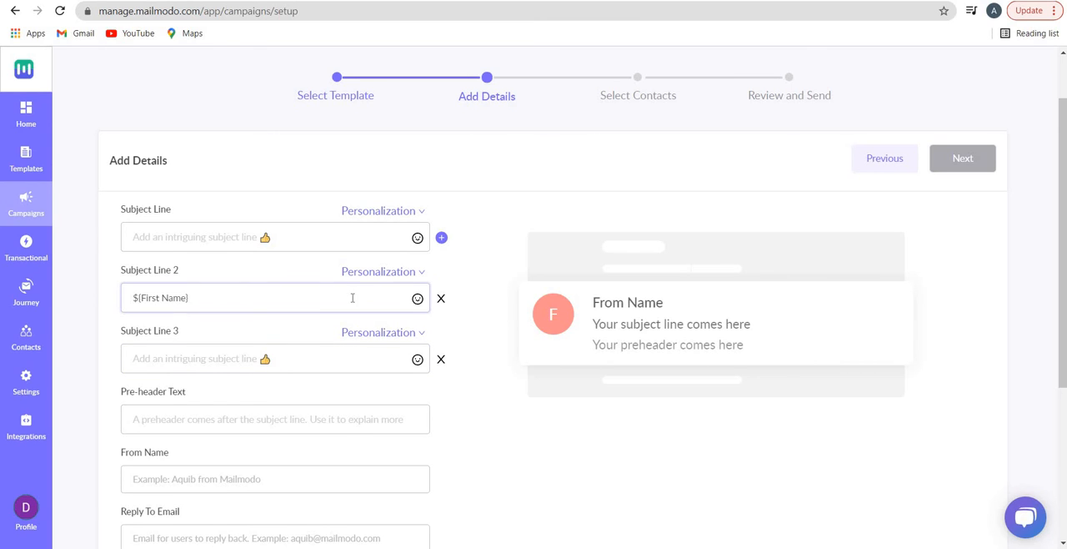
{"action": "type", "text": "did you check our new promotion"}
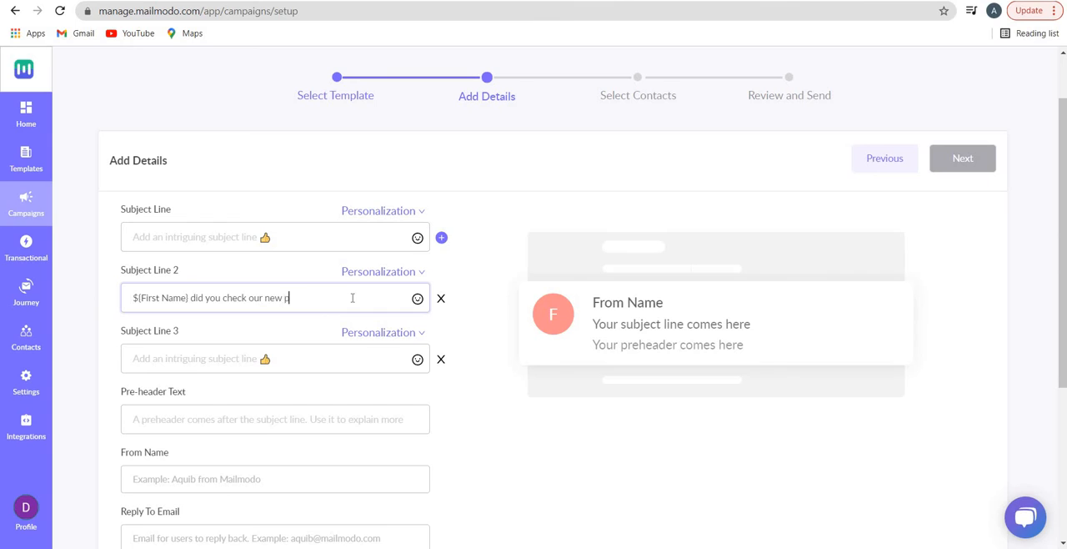
Set the first subject line to "Did you check our new promotion"
{"action": "left_click", "coordinate": [321, 243]}
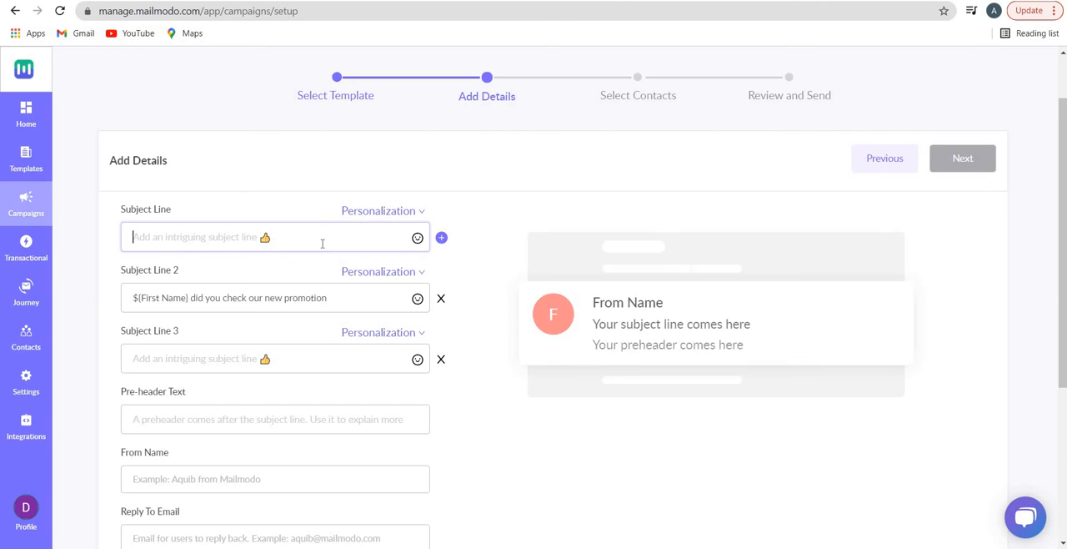
{"action": "type", "text": "Did you check ou"}
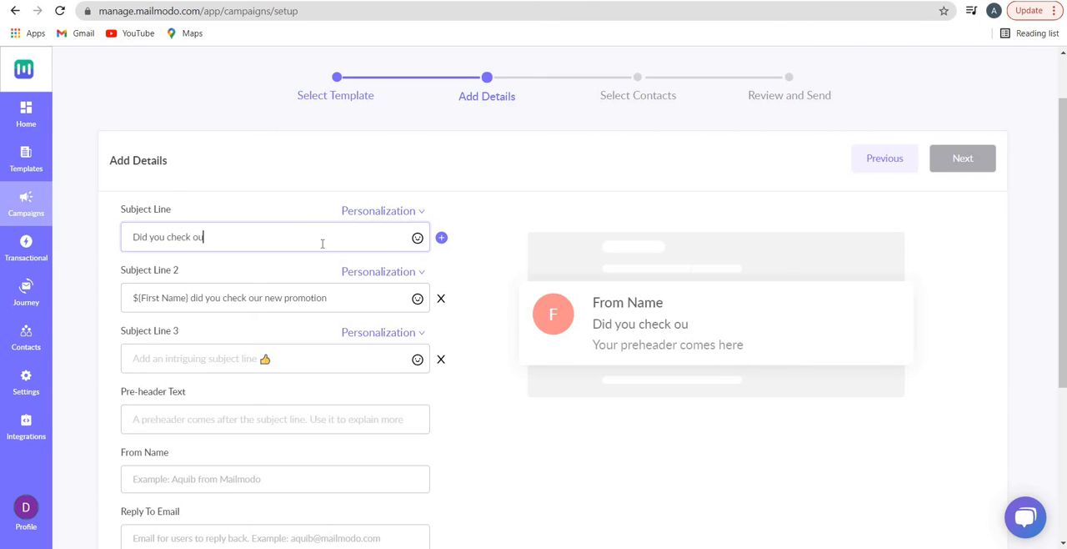
{"action": "type", "text": "r new promotio"}
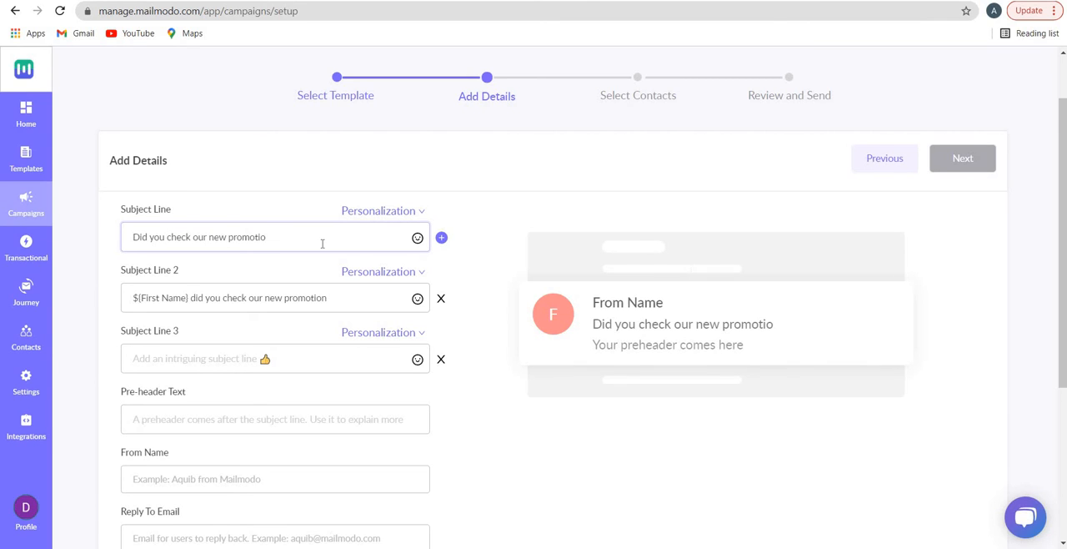
{"action": "type", "text": "n"}
Fill Subject Line 3 with "Hi" followed by the Last Name personalization
{"action": "key", "text": "Tab"}
{"action": "key", "text": "Tab"}
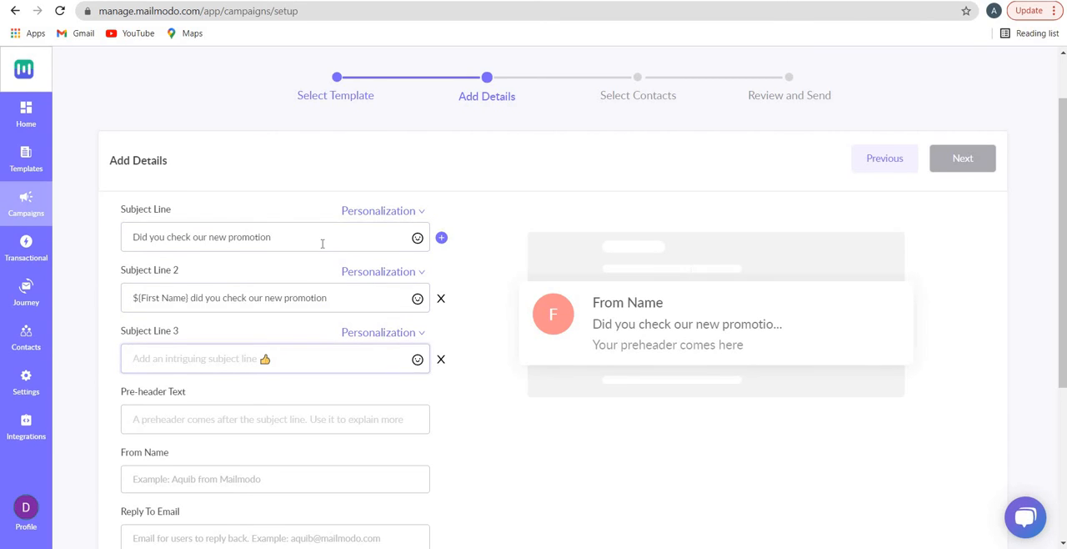
{"action": "type", "text": "He"}
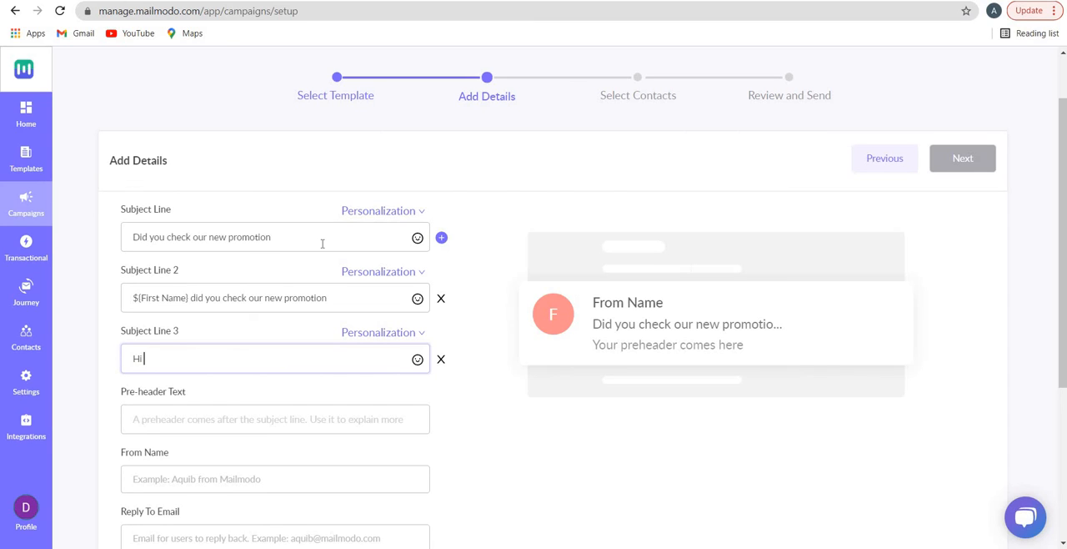
{"action": "left_click", "coordinate": [399, 333]}
{"action": "left_click", "coordinate": [379, 388]}
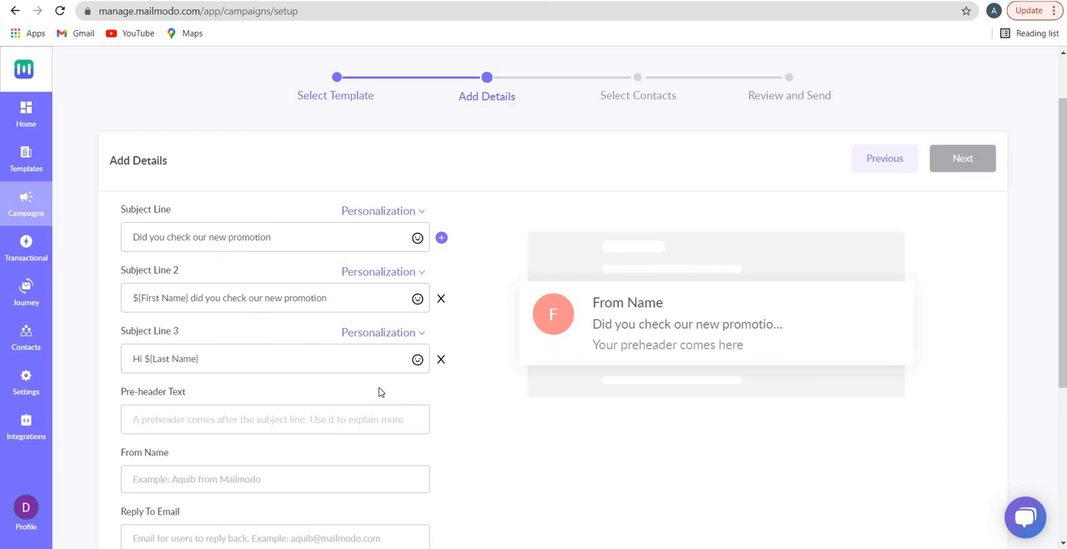
Look over the sender fields and examine the emoji categories offered for Subject Line 3, including Activity and Symbols
{"action": "scroll", "coordinate": [379, 391], "scroll_direction": "down", "scroll_amount": 3}
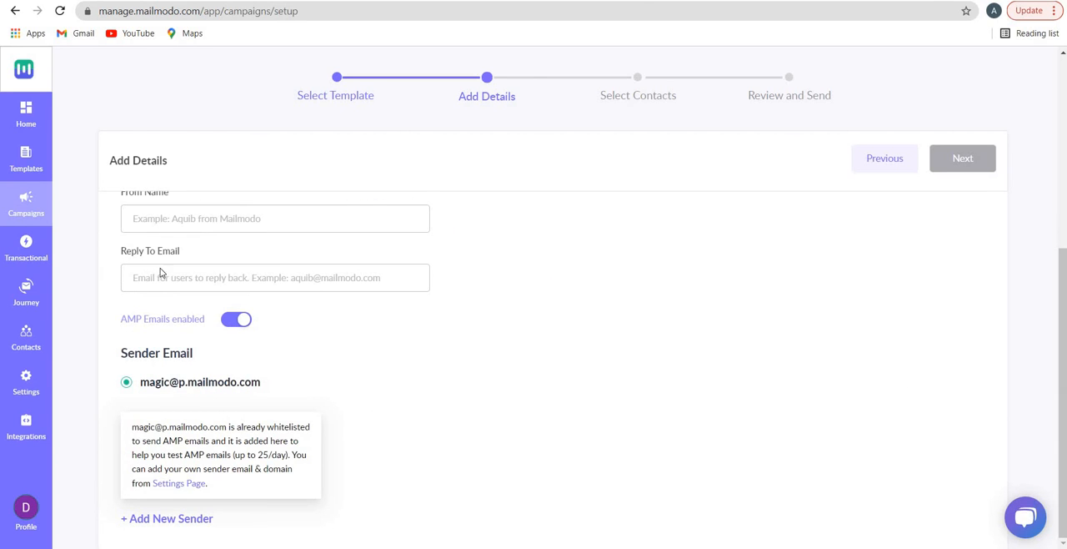
{"action": "scroll", "coordinate": [215, 389], "scroll_direction": "up", "scroll_amount": 3}
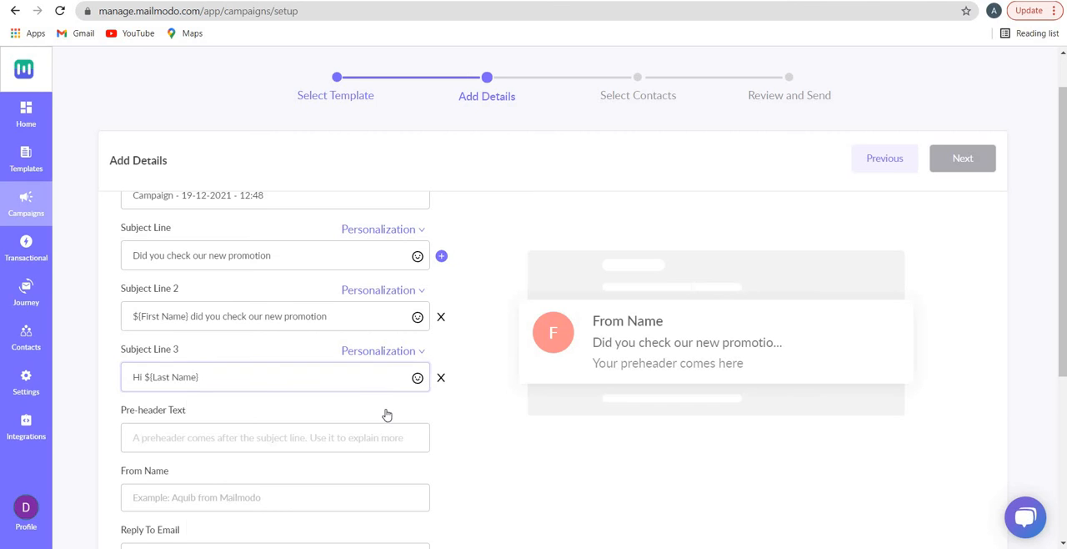
{"action": "left_click", "coordinate": [418, 377]}
{"action": "scroll", "coordinate": [267, 359], "scroll_direction": "down", "scroll_amount": 1}
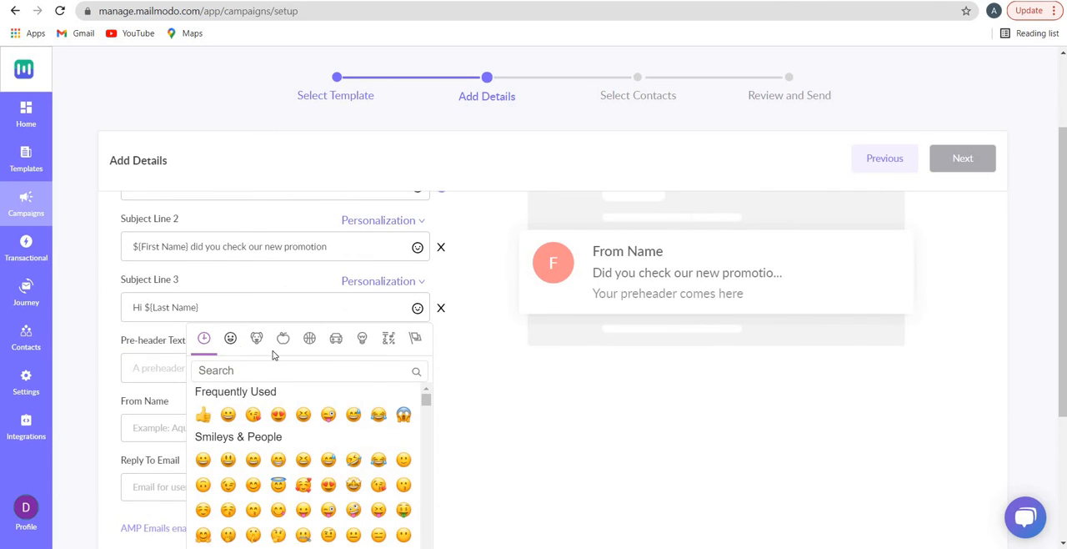
{"action": "left_click", "coordinate": [283, 339]}
{"action": "left_click", "coordinate": [309, 339]}
{"action": "left_click", "coordinate": [362, 338]}
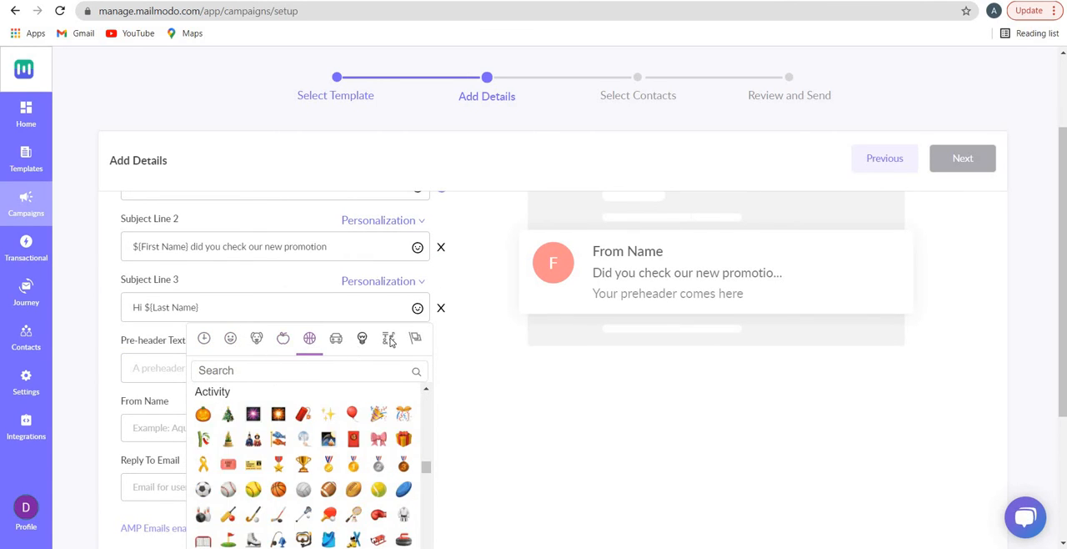
{"action": "left_click", "coordinate": [390, 339]}
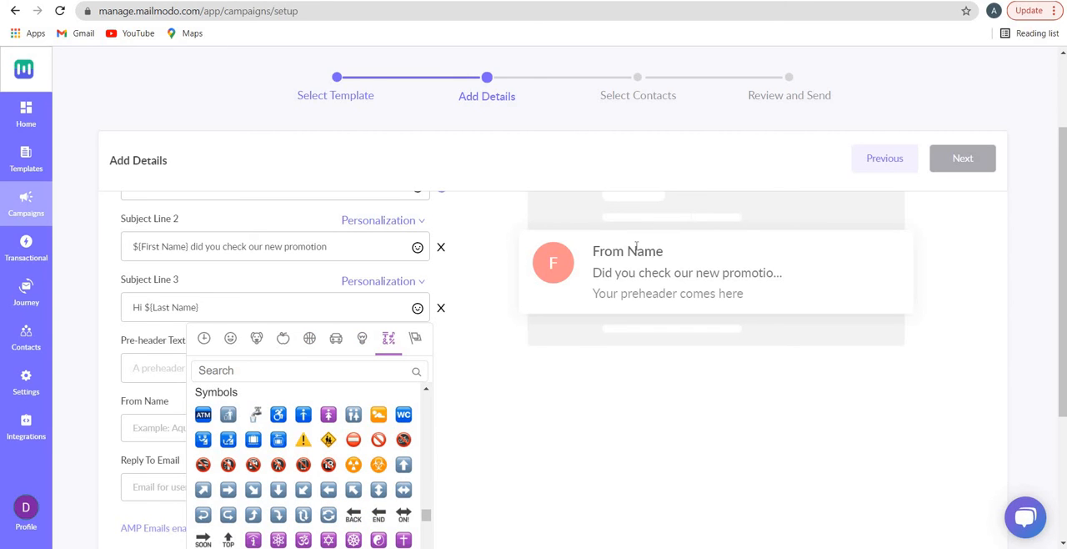
Remove Subject Line 3 from the campaign and check the first subject line in the inbox preview
{"action": "left_click", "coordinate": [441, 307]}
{"action": "scroll", "coordinate": [120, 281], "scroll_direction": "up", "scroll_amount": 2}
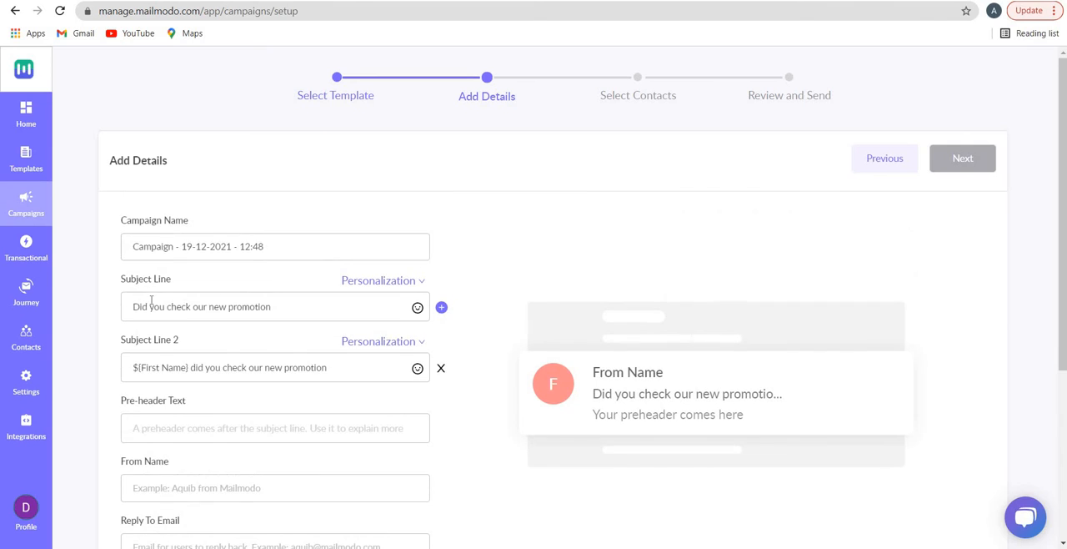
{"action": "scroll", "coordinate": [536, 274], "scroll_direction": "down", "scroll_amount": 2}
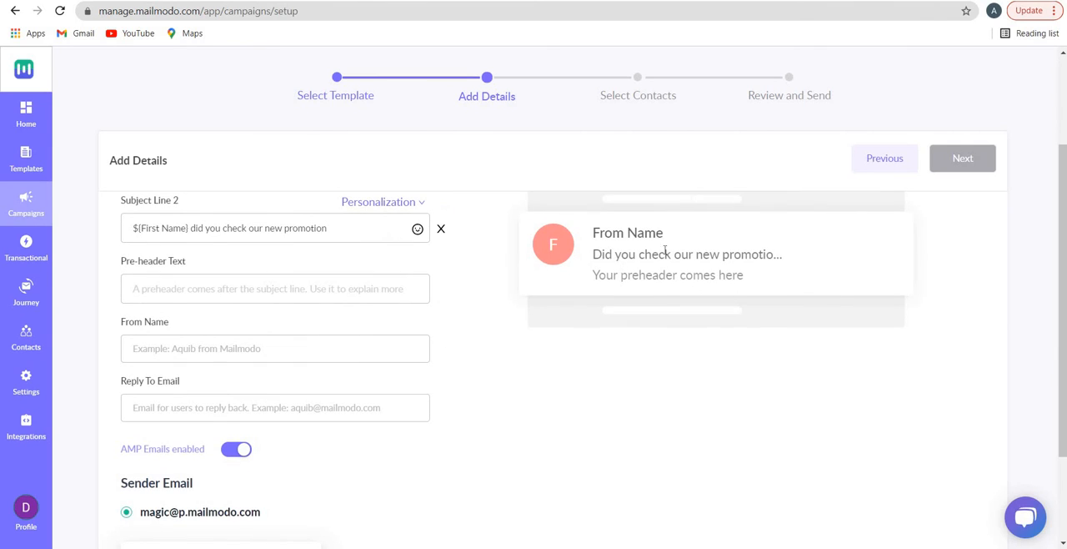
{"action": "left_click_drag", "start_coordinate": [621, 254], "coordinate": [692, 254]}
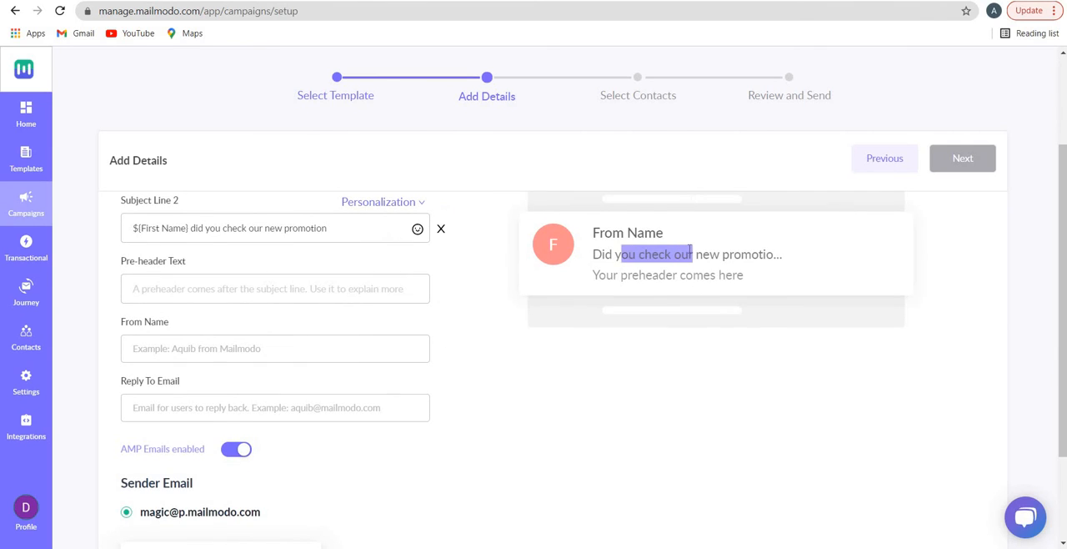
Examine the Pre-header Text, From Name, Reply To Email and Sender Email settings, including the option to add a new sender
{"action": "left_click", "coordinate": [273, 291]}
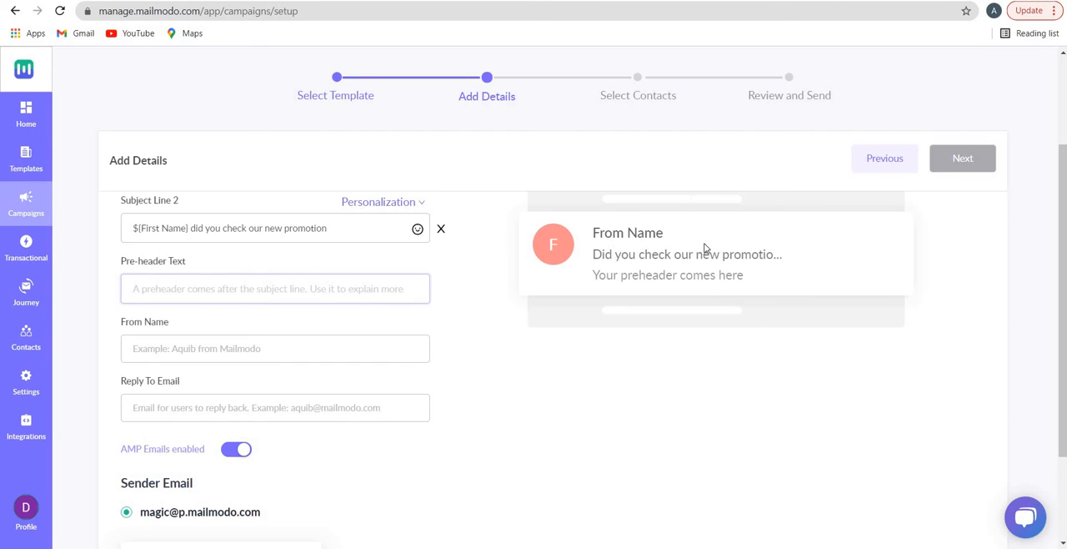
{"action": "left_click", "coordinate": [297, 358]}
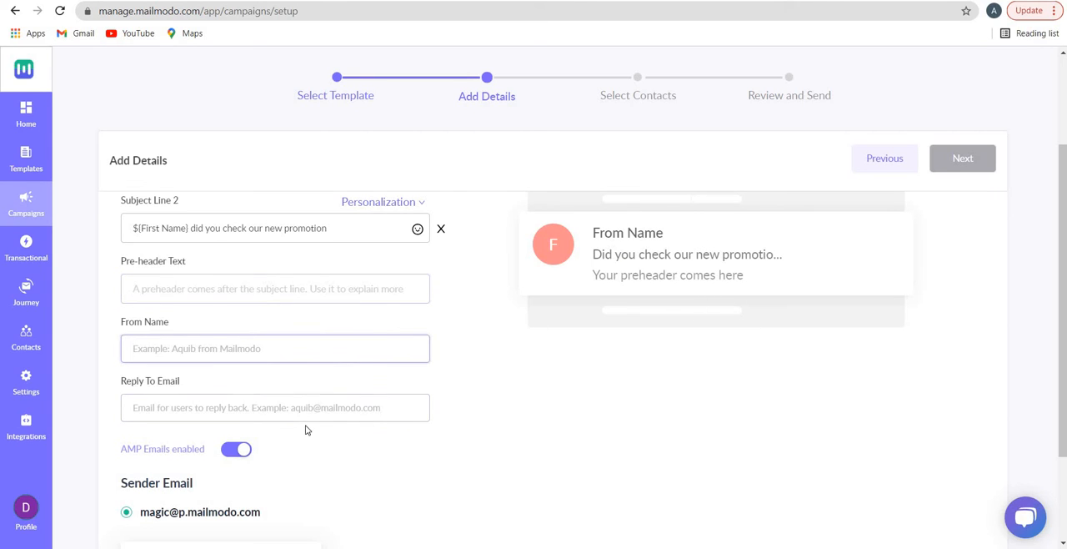
{"action": "left_click", "coordinate": [307, 414]}
{"action": "scroll", "coordinate": [284, 414], "scroll_direction": "down", "scroll_amount": 2}
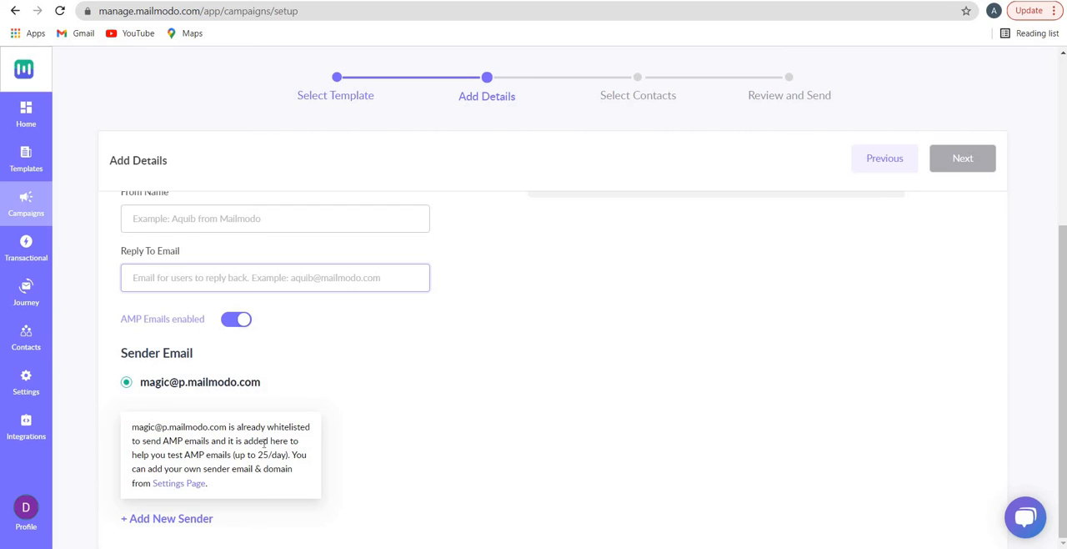
{"action": "left_click", "coordinate": [176, 521]}
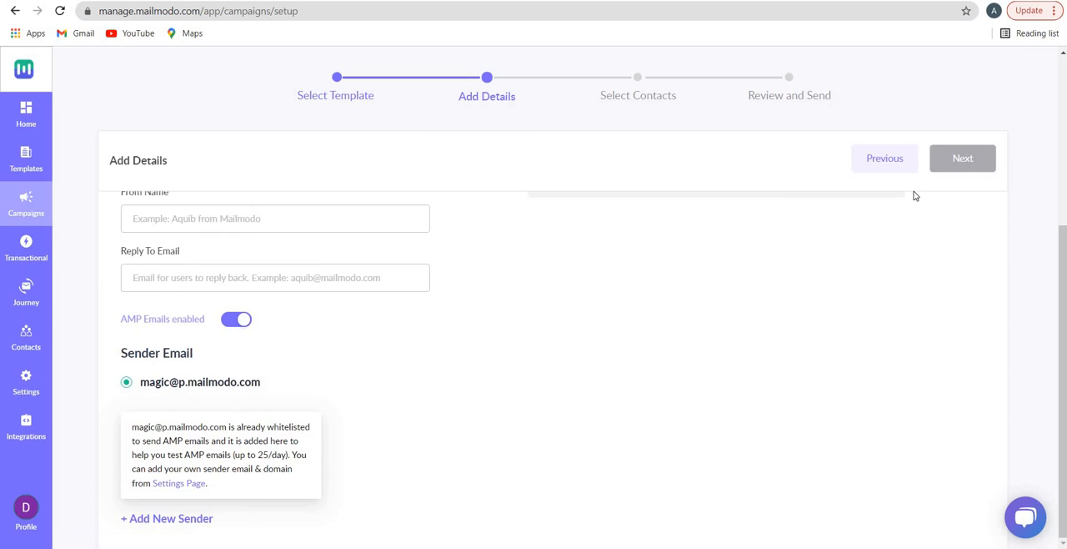
Open the Transactional section and examine the platforms offered for triggering emails, from Hubspot to Customer.io
{"action": "scroll", "coordinate": [915, 198], "scroll_direction": "up", "scroll_amount": 3}
{"action": "scroll", "coordinate": [147, 352], "scroll_direction": "down", "scroll_amount": 1}
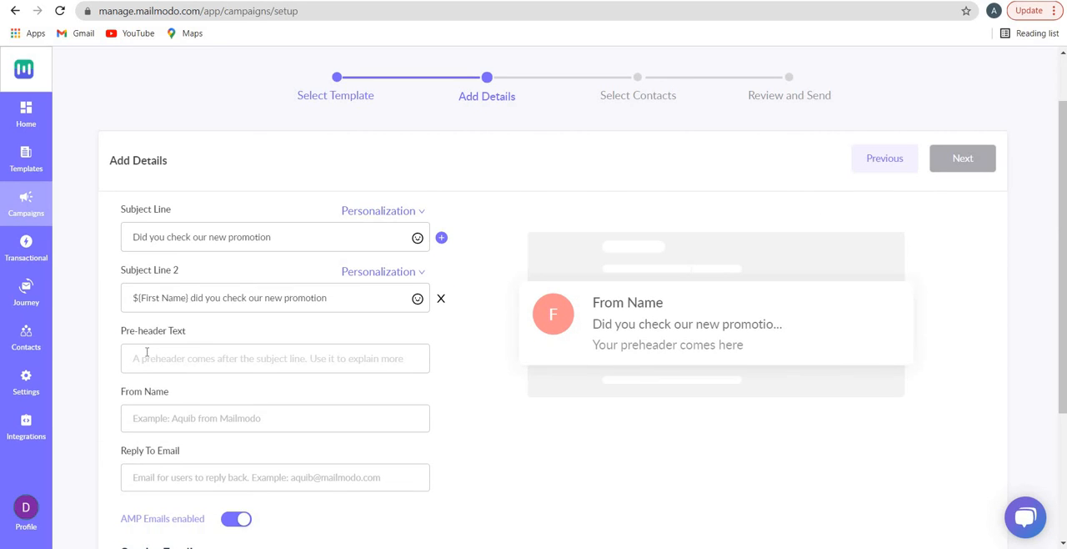
{"action": "left_click", "coordinate": [37, 252]}
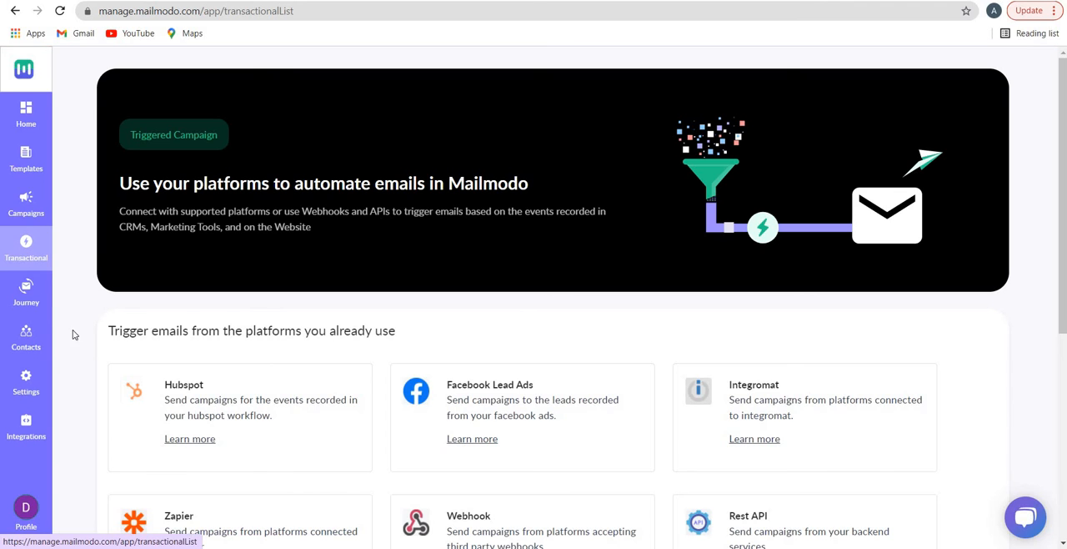
{"action": "scroll", "coordinate": [216, 235], "scroll_direction": "down", "scroll_amount": 3}
{"action": "scroll", "coordinate": [214, 250], "scroll_direction": "up", "scroll_amount": 2}
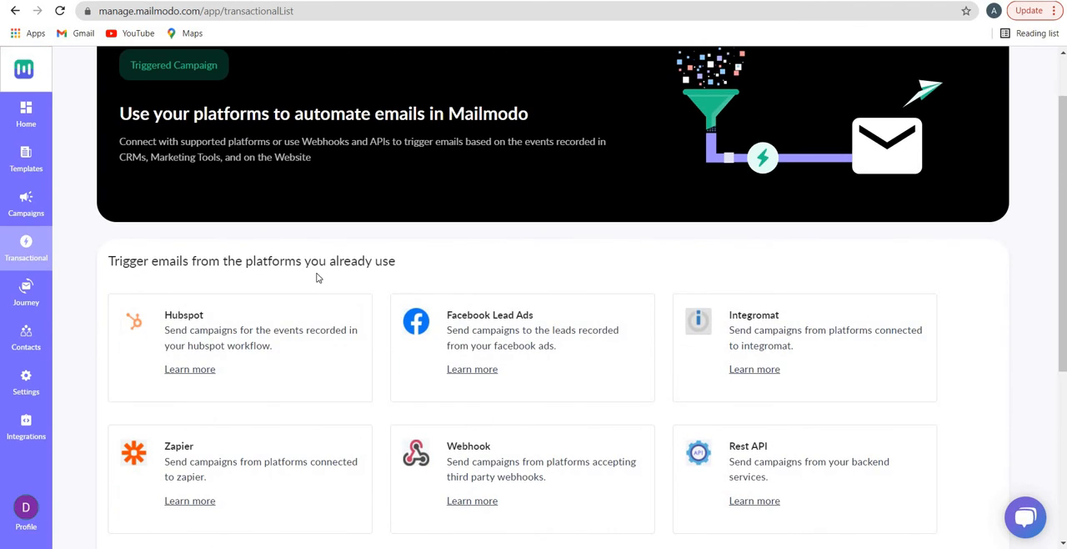
{"action": "left_click_drag", "start_coordinate": [144, 261], "coordinate": [365, 275]}
{"action": "left_click", "coordinate": [361, 268]}
{"action": "scroll", "coordinate": [308, 299], "scroll_direction": "down", "scroll_amount": 3}
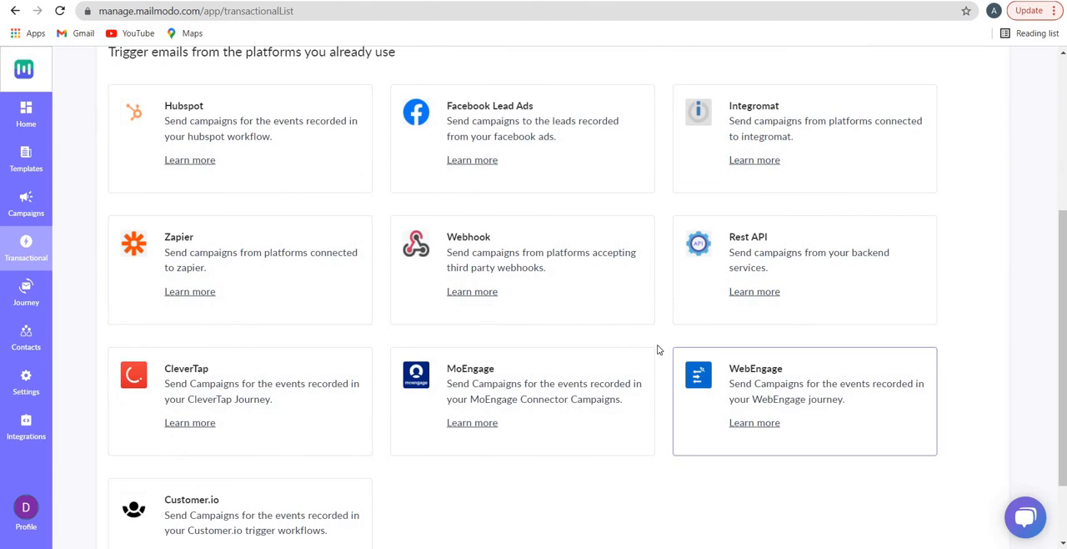
{"action": "scroll", "coordinate": [709, 313], "scroll_direction": "up", "scroll_amount": 2}
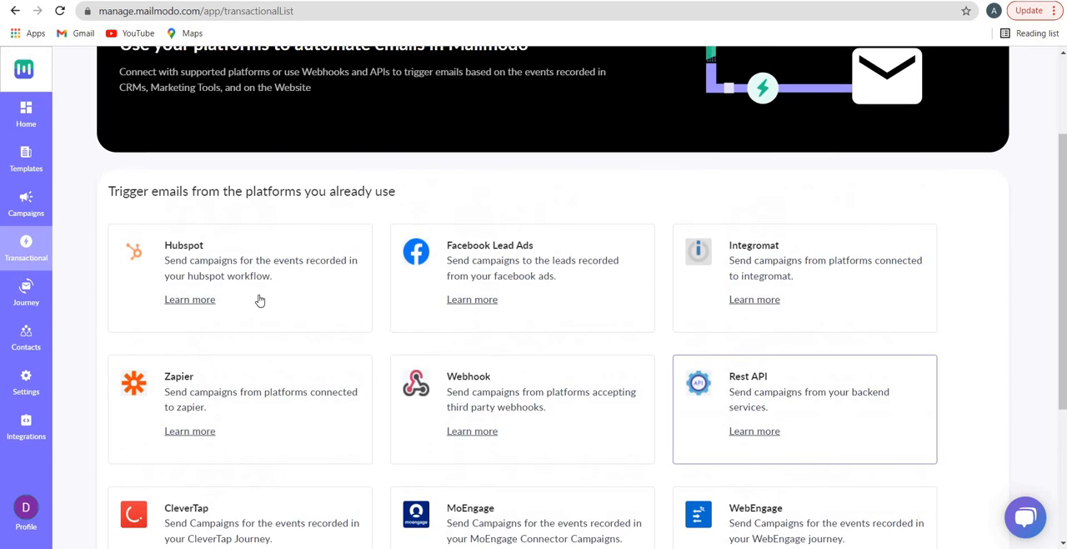
Create a new journey and move its Start block to the upper middle of the canvas
{"action": "left_click", "coordinate": [40, 294]}
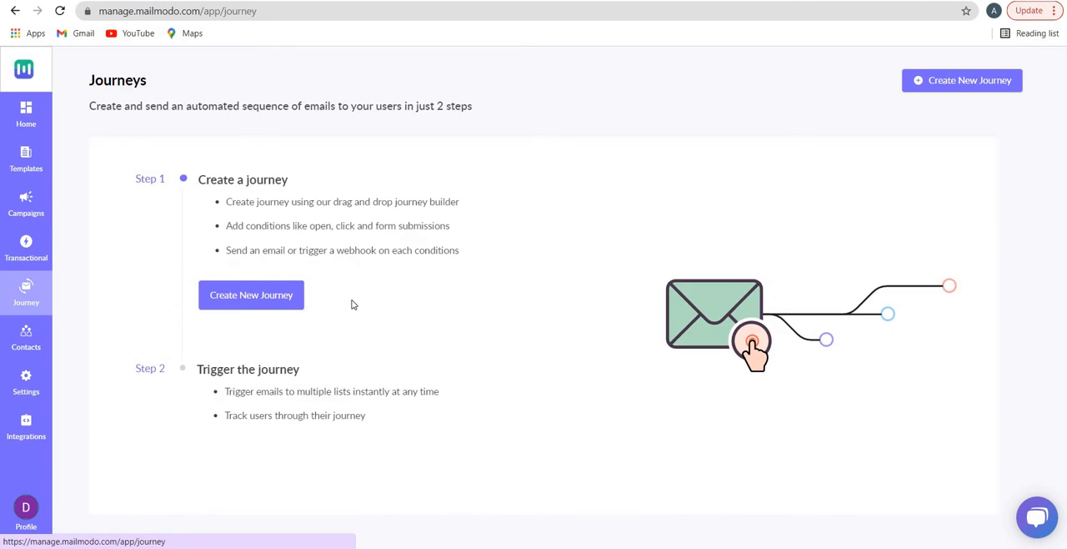
{"action": "left_click", "coordinate": [951, 87]}
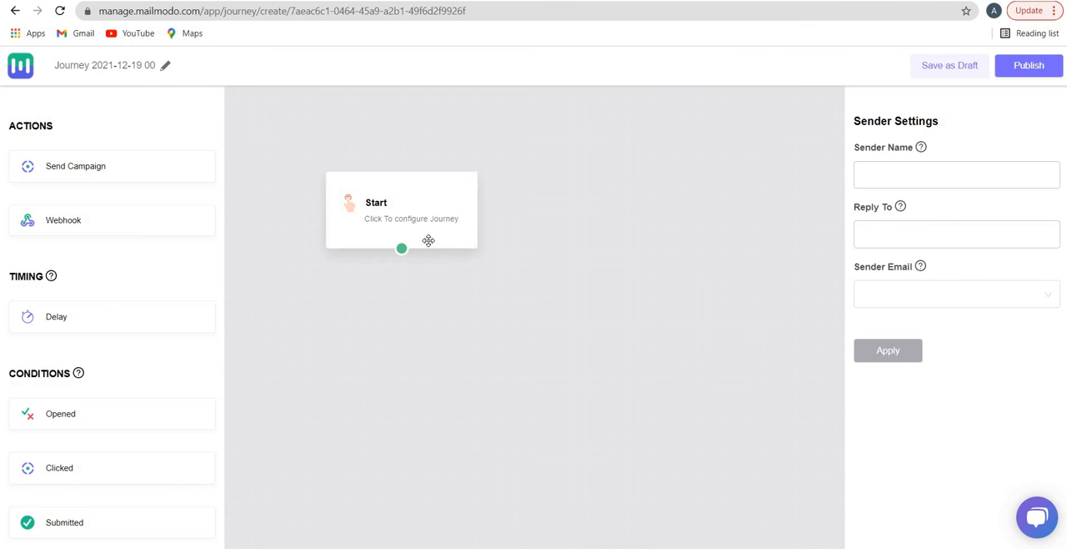
{"action": "left_click_drag", "start_coordinate": [424, 226], "coordinate": [545, 162]}
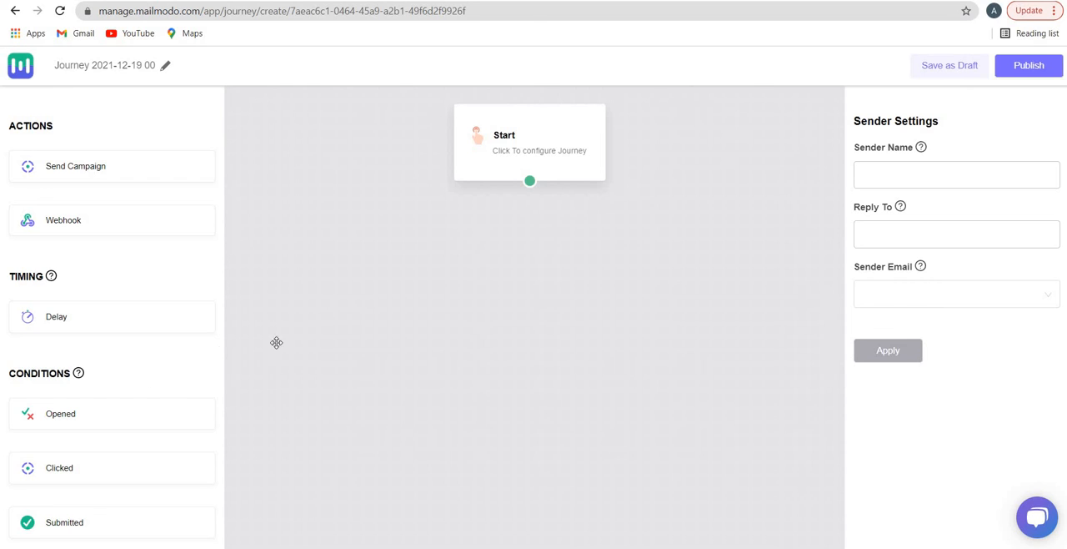
Enter the sender's email address in the journey's sender settings, moving it from Sender Name to Reply To
{"action": "left_click", "coordinate": [898, 167]}
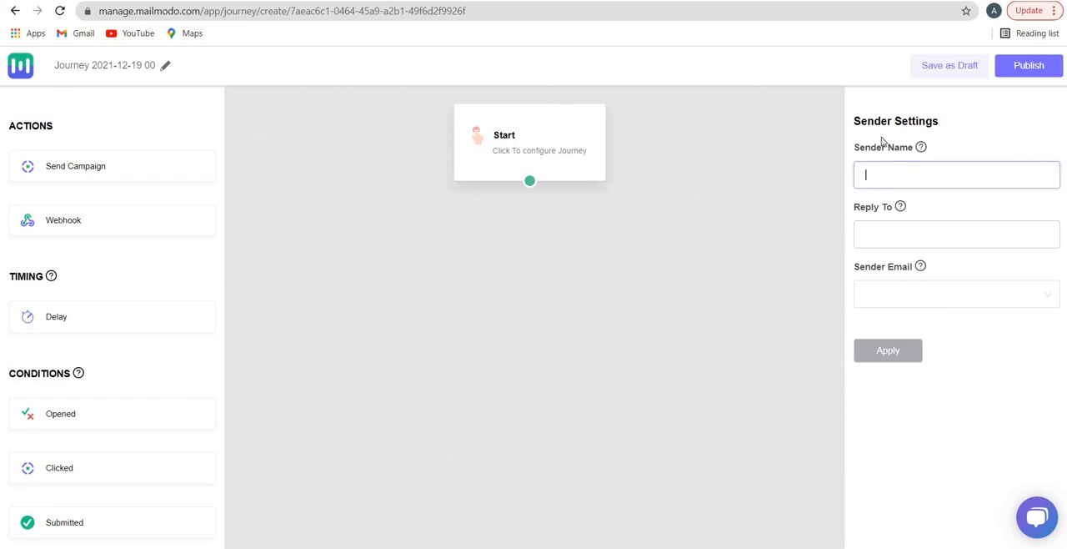
{"action": "left_click_drag", "start_coordinate": [878, 149], "coordinate": [896, 180]}
{"action": "key", "text": "Tab"}
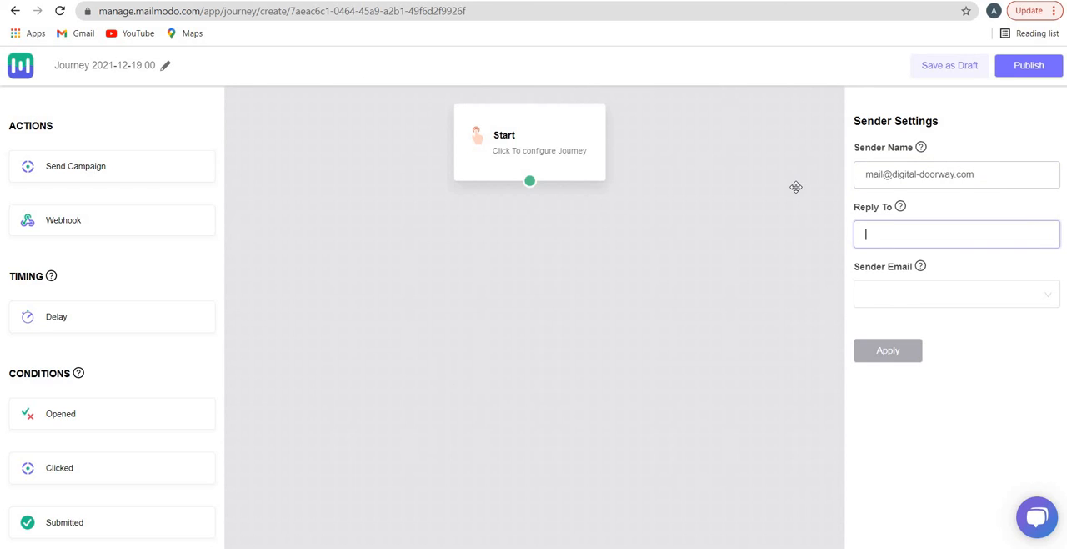
{"action": "triple_click", "coordinate": [980, 174]}
{"action": "key", "text": "ctrl+c"}
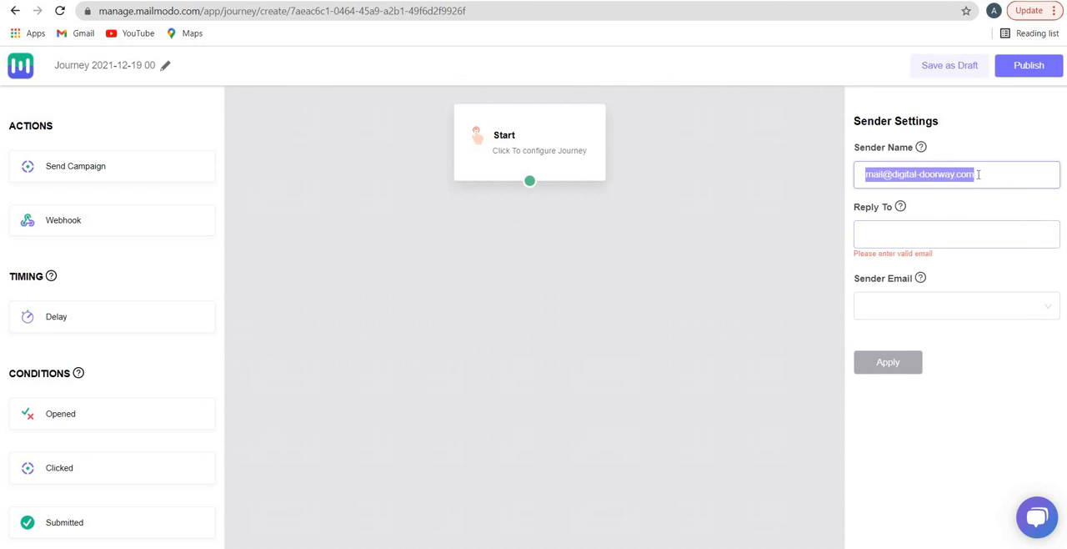
{"action": "key", "text": "BackSpace"}
{"action": "left_click", "coordinate": [941, 256]}
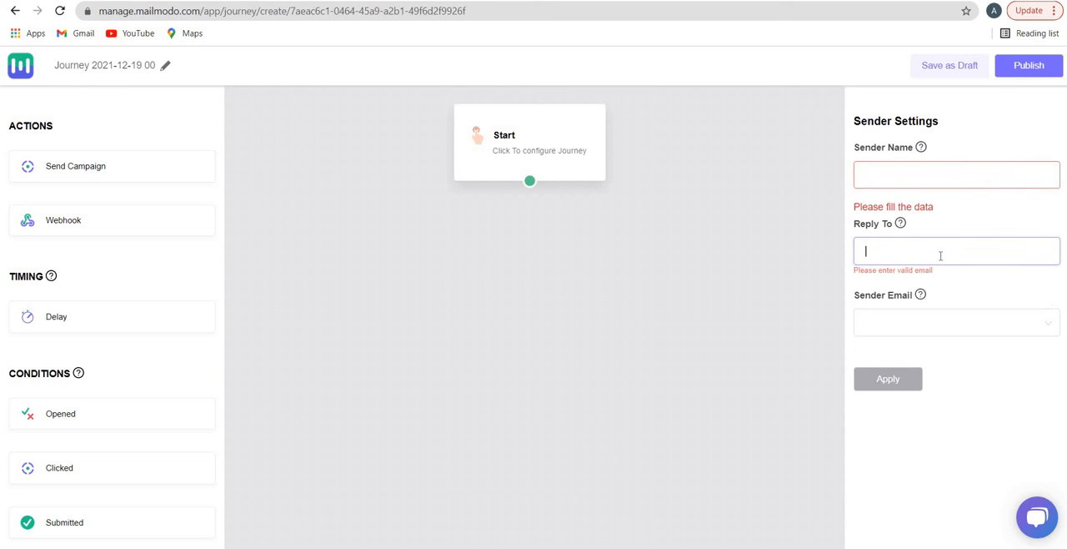
{"action": "key", "text": "ctrl+v"}
Set the journey's Sender Name to "Digital Doorway"
{"action": "left_click", "coordinate": [918, 167]}
{"action": "type", "text": "Digi"}
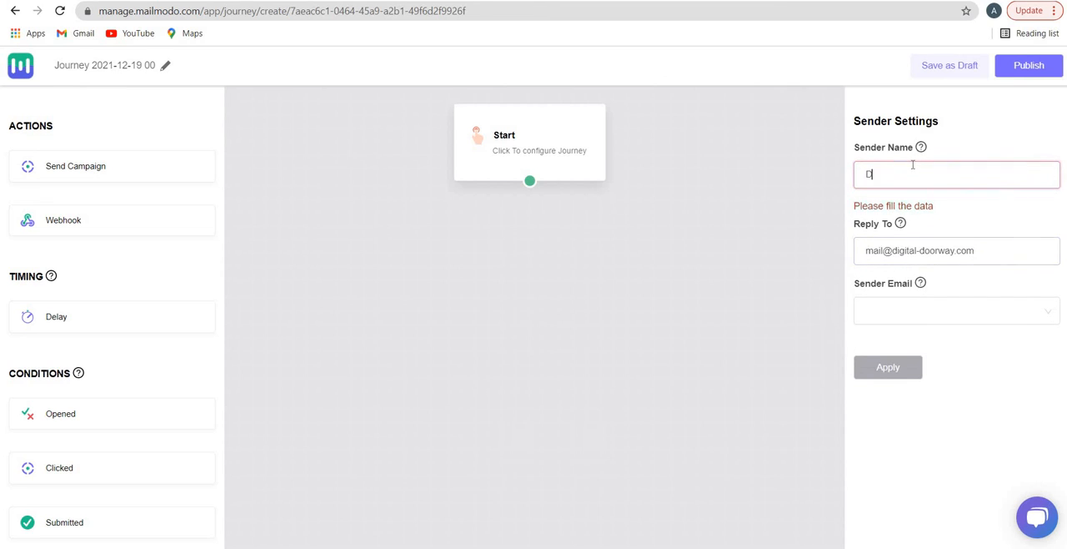
{"action": "type", "text": "tal Door"}
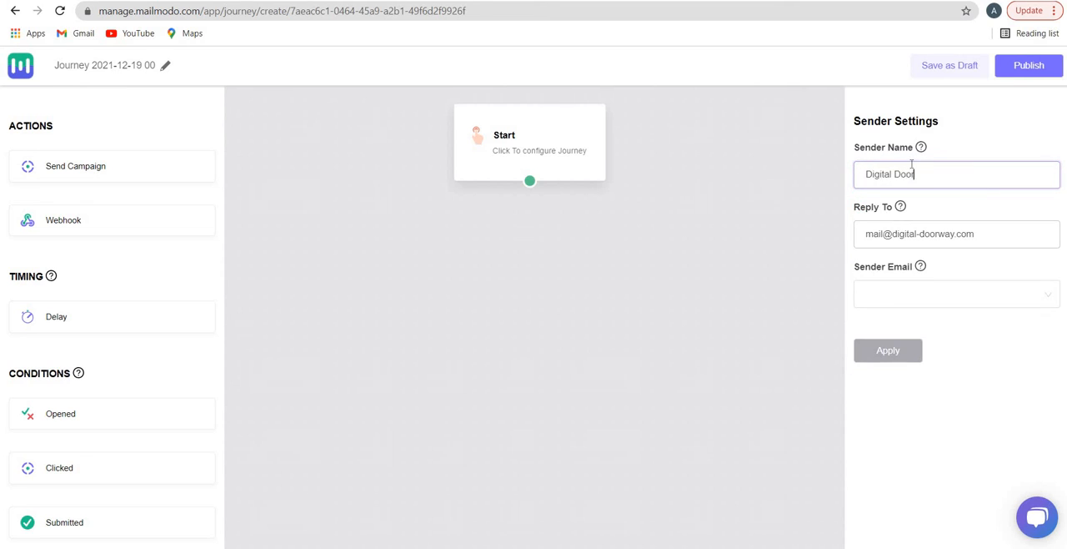
{"action": "type", "text": "way"}
{"action": "key", "text": "Tab"}
{"action": "key", "text": "Tab"}
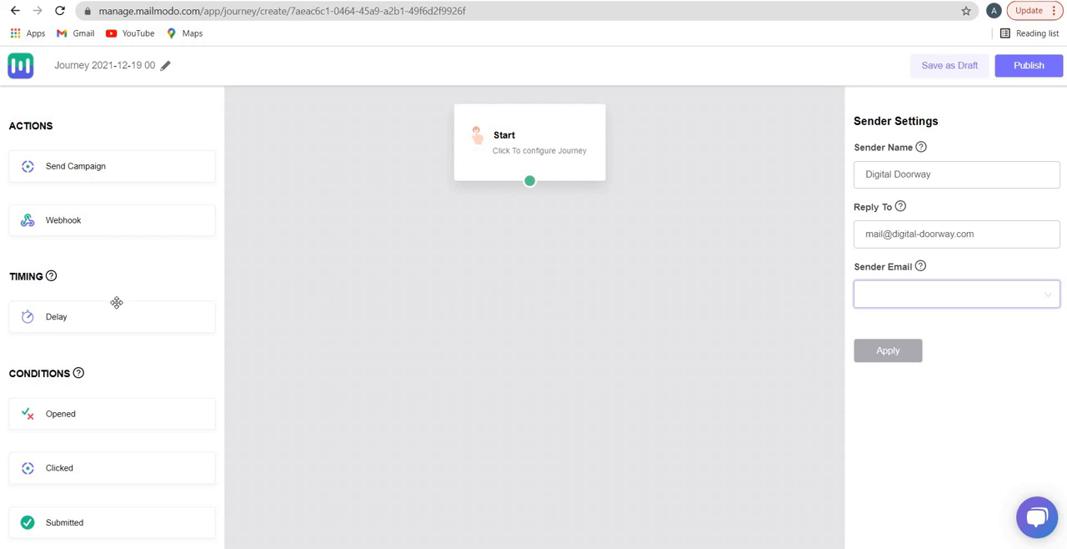
Add a Delay block with a duration of 1 minute, connected beneath the Start block
{"action": "left_click_drag", "start_coordinate": [108, 315], "coordinate": [527, 246]}
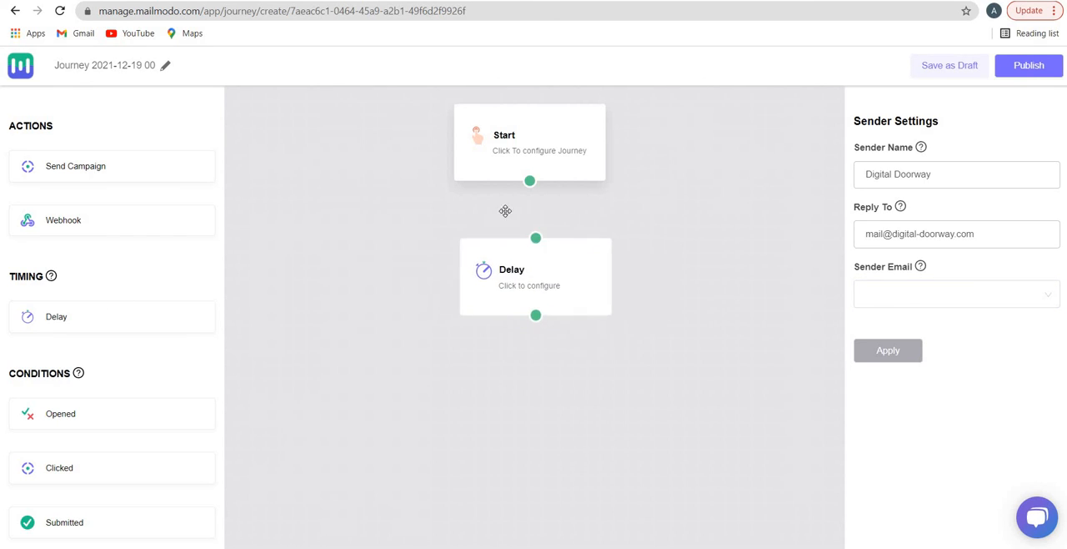
{"action": "left_click_drag", "start_coordinate": [530, 180], "coordinate": [522, 239]}
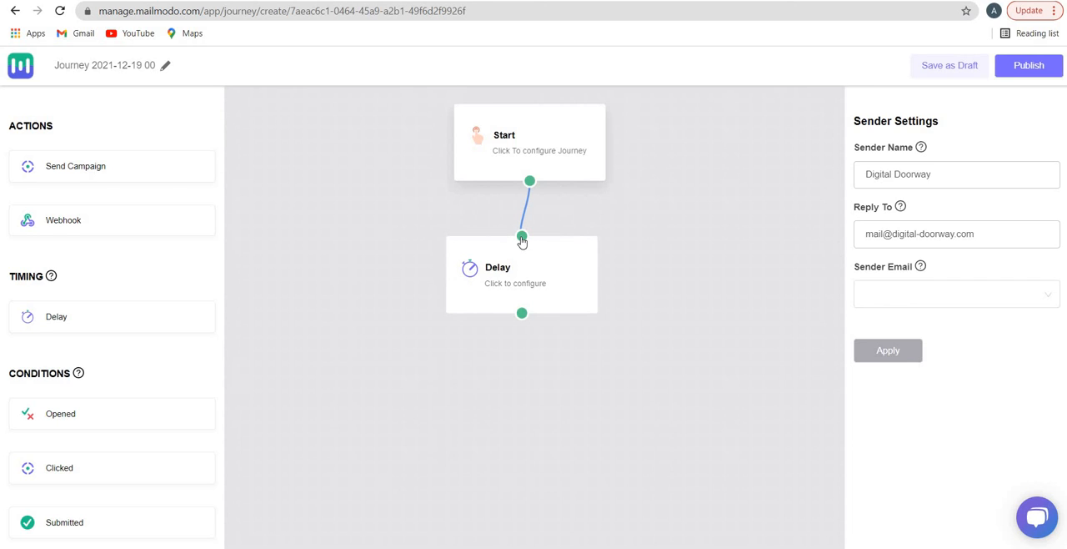
{"action": "left_click", "coordinate": [508, 272]}
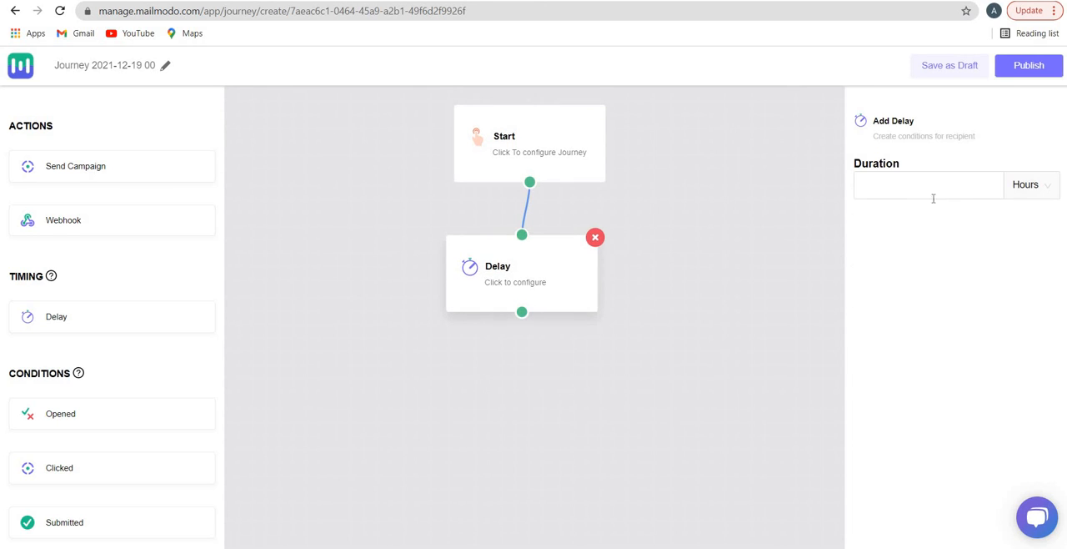
{"action": "left_click", "coordinate": [933, 199]}
{"action": "left_click", "coordinate": [1027, 195]}
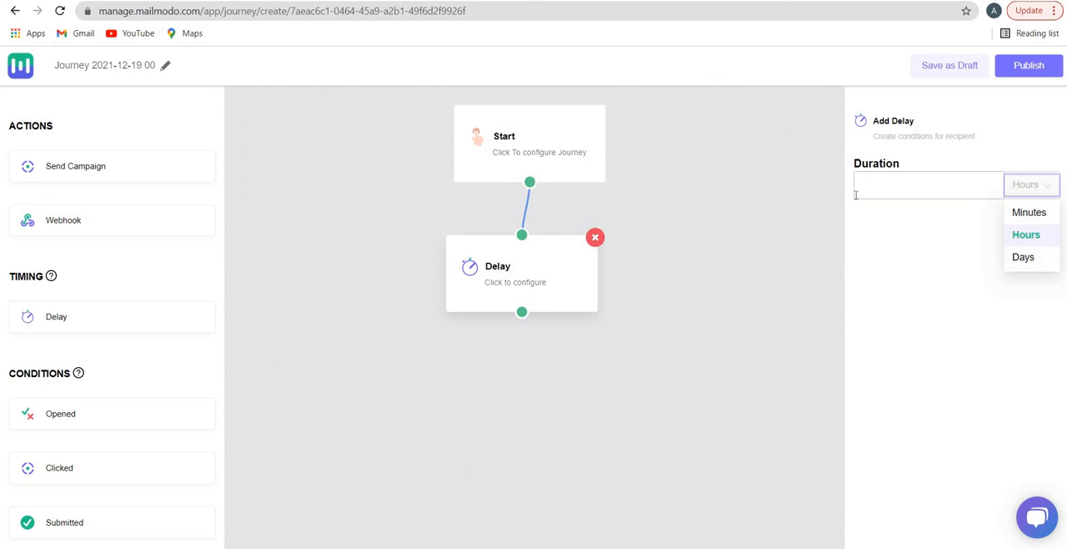
{"action": "left_click", "coordinate": [1025, 213]}
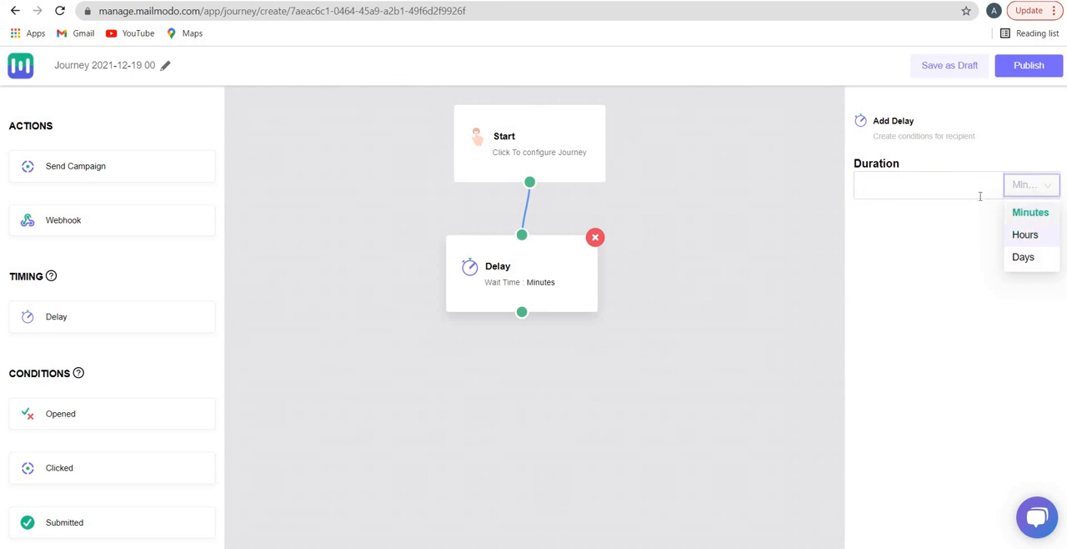
{"action": "left_click", "coordinate": [950, 181]}
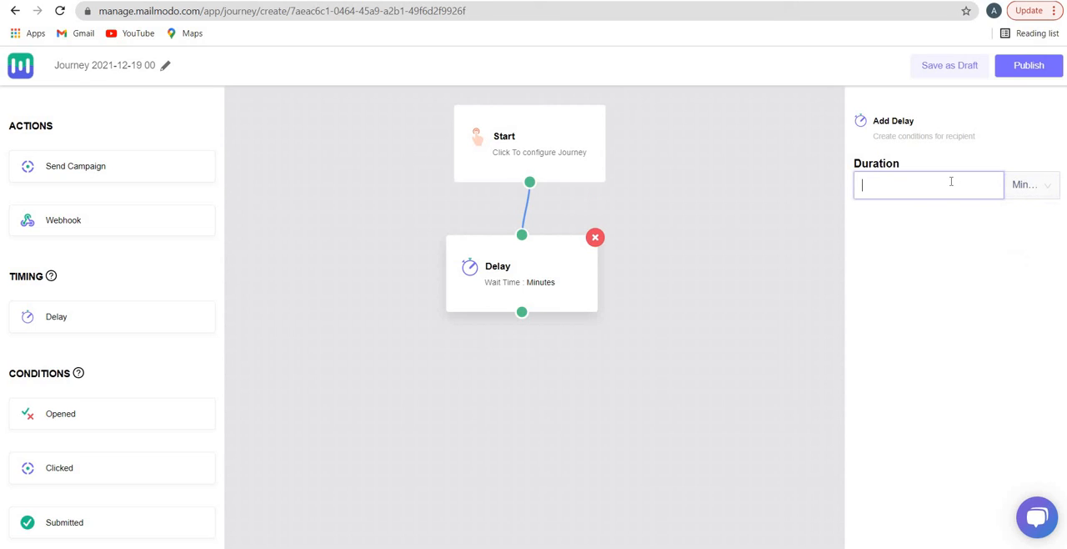
{"action": "type", "text": "1"}
{"action": "key", "text": "Tab"}
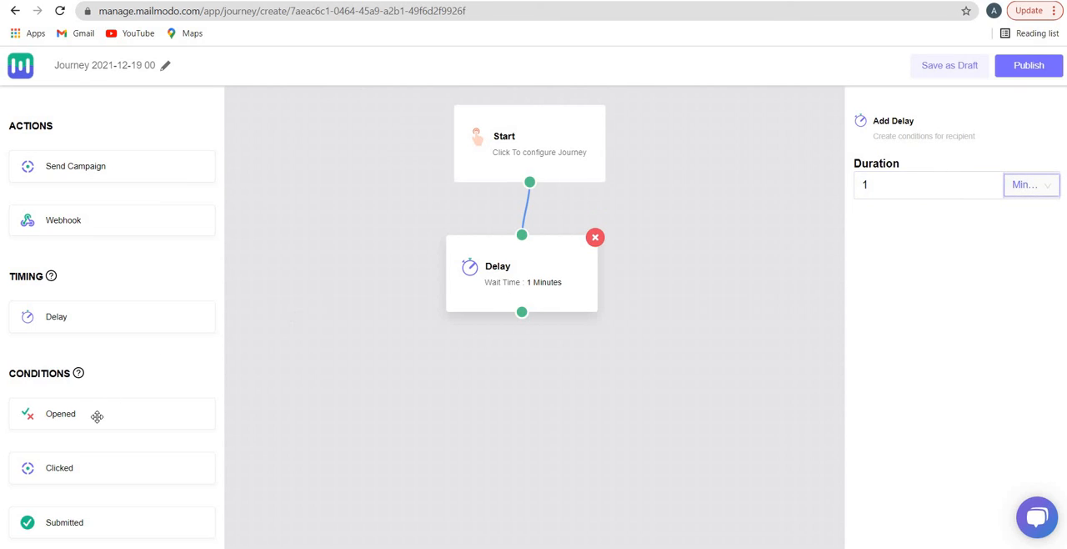
Add Opened and Clicked condition blocks below the Delay block and try to link the Delay to Opened
{"action": "left_click_drag", "start_coordinate": [95, 415], "coordinate": [357, 399]}
{"action": "left_click_drag", "start_coordinate": [101, 475], "coordinate": [671, 408]}
{"action": "left_click_drag", "start_coordinate": [522, 312], "coordinate": [399, 368]}
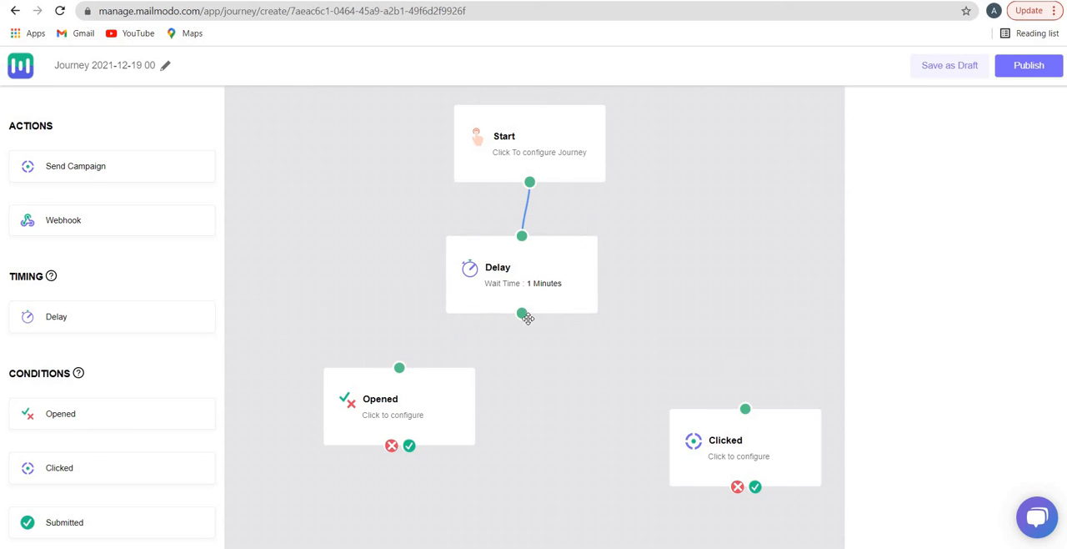
{"action": "left_click_drag", "start_coordinate": [737, 408], "coordinate": [738, 407]}
{"action": "left_click_drag", "start_coordinate": [522, 313], "coordinate": [446, 365]}
Set the maximum wait of the Opened condition to 2 hours
{"action": "left_click", "coordinate": [394, 415]}
{"action": "left_click", "coordinate": [966, 186]}
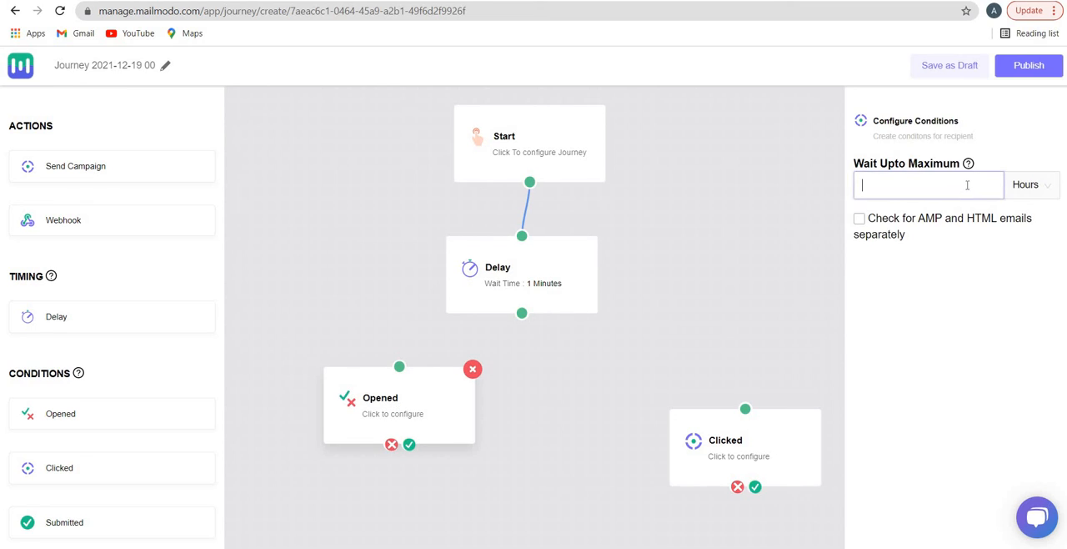
{"action": "type", "text": "2"}
{"action": "key", "text": "Tab"}
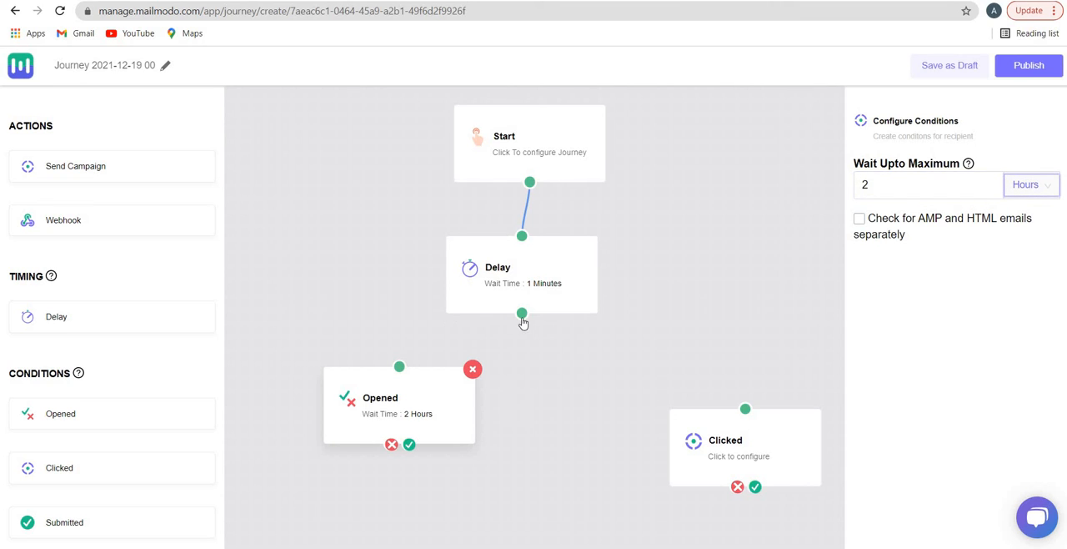
Shift the Clicked block up slightly and try to connect the Delay block to the Opened and Clicked conditions
{"action": "left_click_drag", "start_coordinate": [517, 318], "coordinate": [400, 368]}
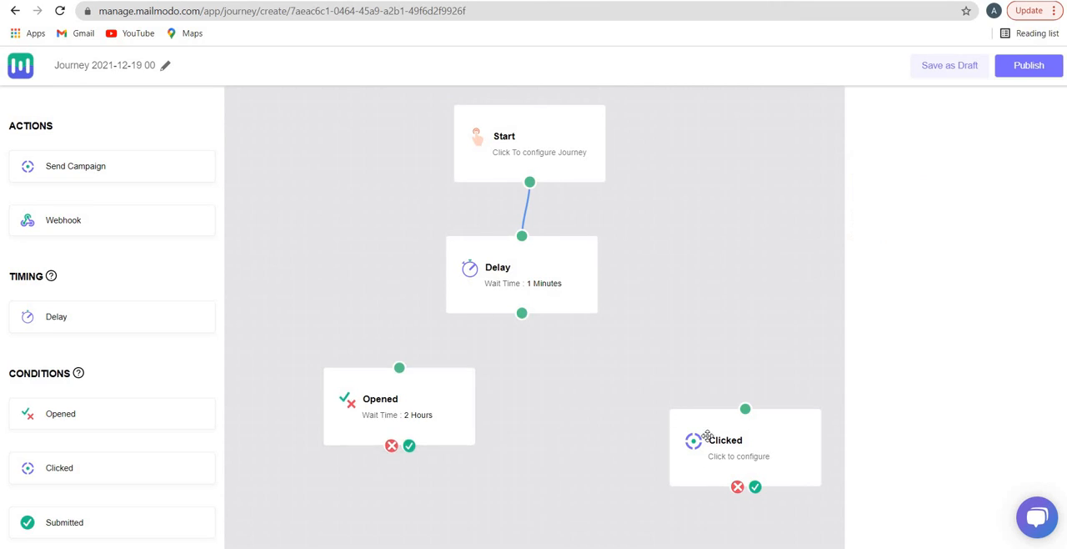
{"action": "left_click_drag", "start_coordinate": [708, 436], "coordinate": [698, 406]}
{"action": "left_click_drag", "start_coordinate": [522, 324], "coordinate": [736, 380]}
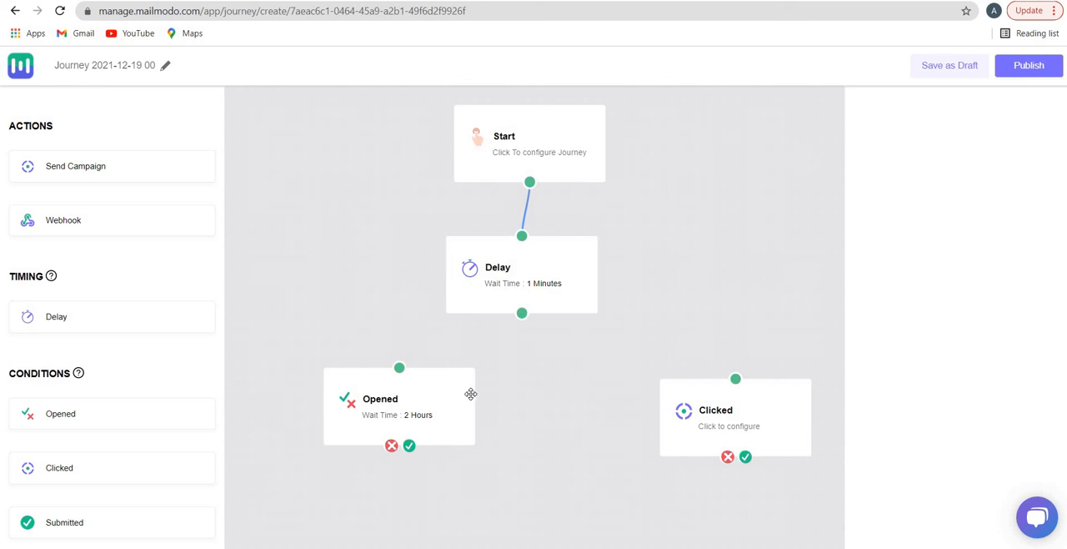
Leave the journey builder and save the journey
{"action": "scroll", "coordinate": [705, 365], "scroll_direction": "down", "scroll_amount": 1}
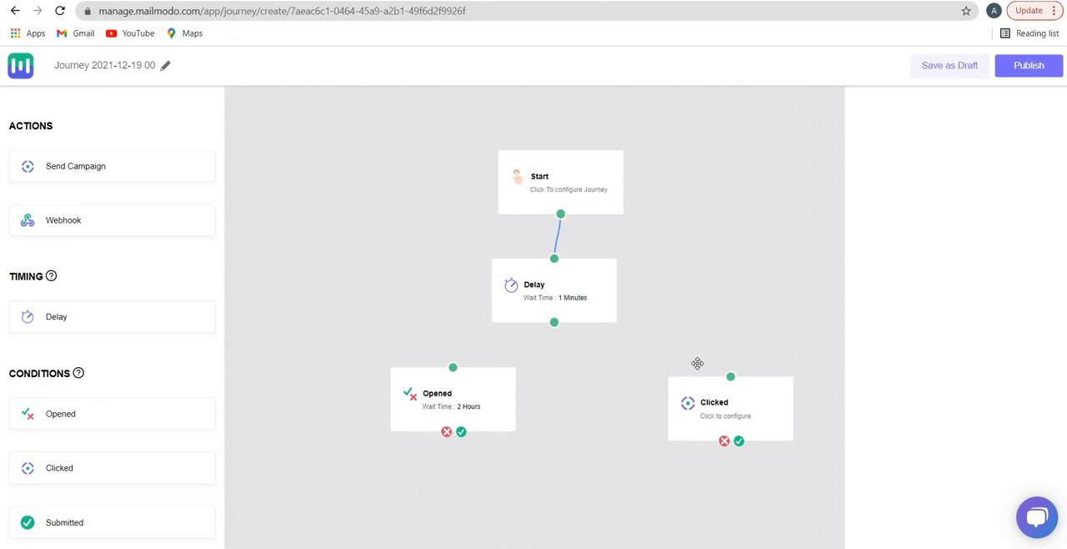
{"action": "scroll", "coordinate": [572, 415], "scroll_direction": "down", "scroll_amount": 1}
{"action": "scroll", "coordinate": [547, 345], "scroll_direction": "down", "scroll_amount": 1}
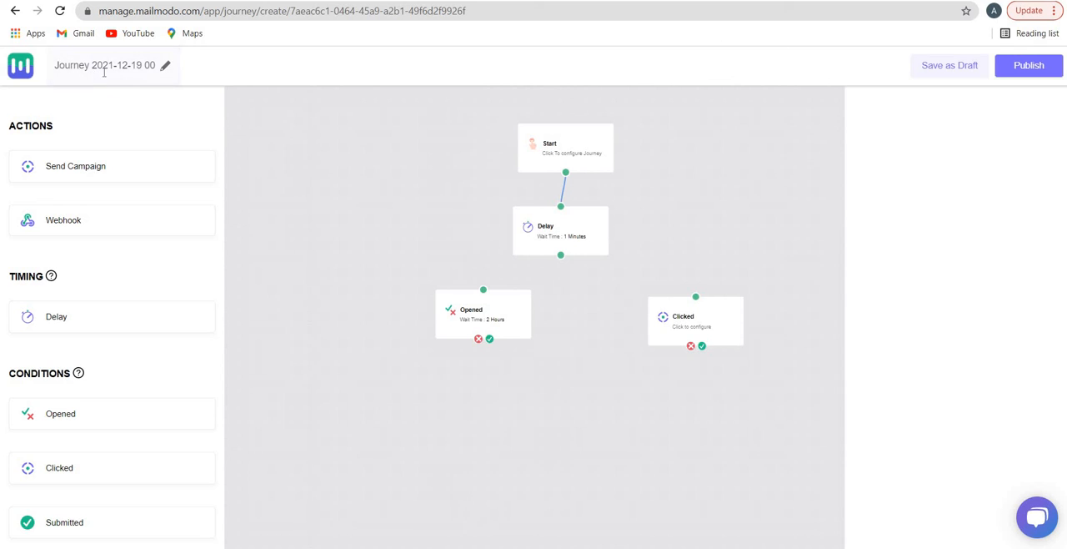
{"action": "left_click", "coordinate": [23, 69]}
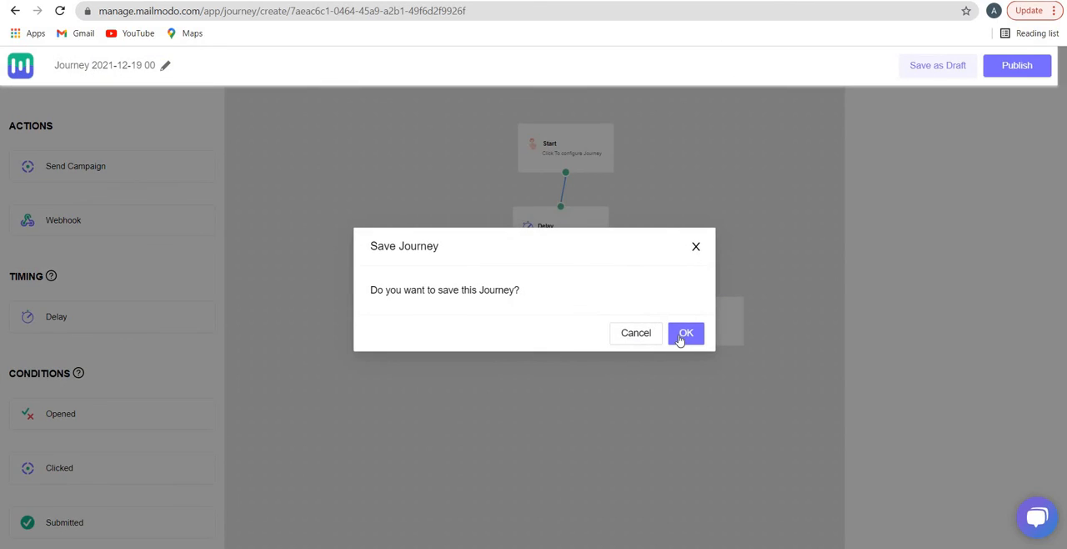
{"action": "left_click", "coordinate": [683, 336]}
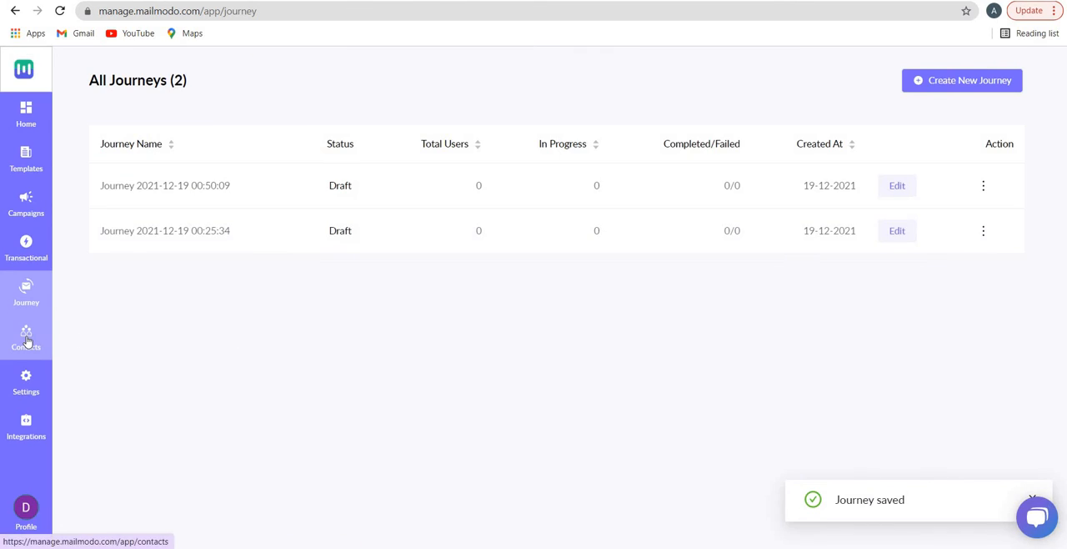
Open manual contact entry in the Contacts section and enter an email address as the new list's name
{"action": "left_click", "coordinate": [26, 340]}
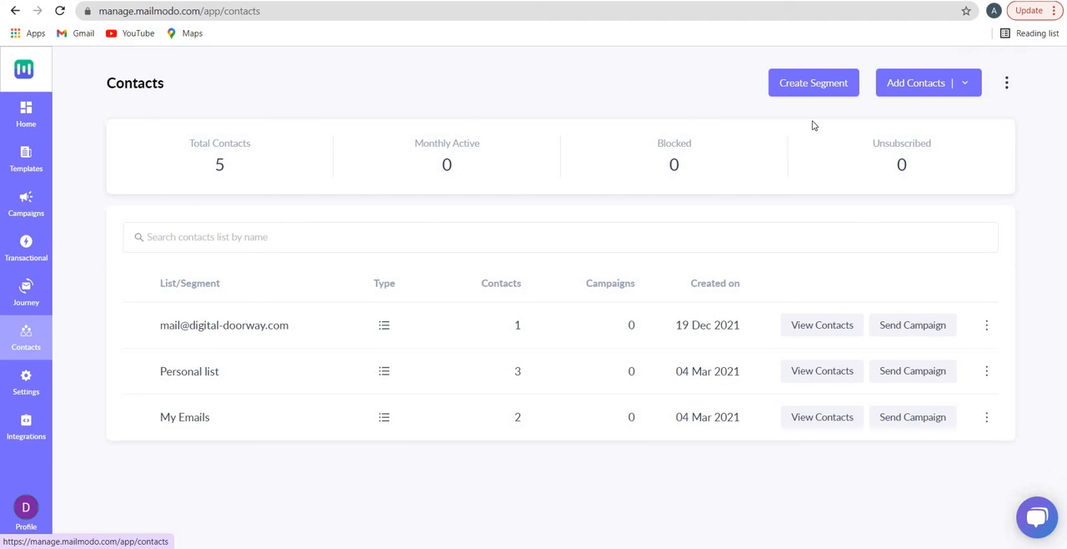
{"action": "left_click", "coordinate": [965, 84]}
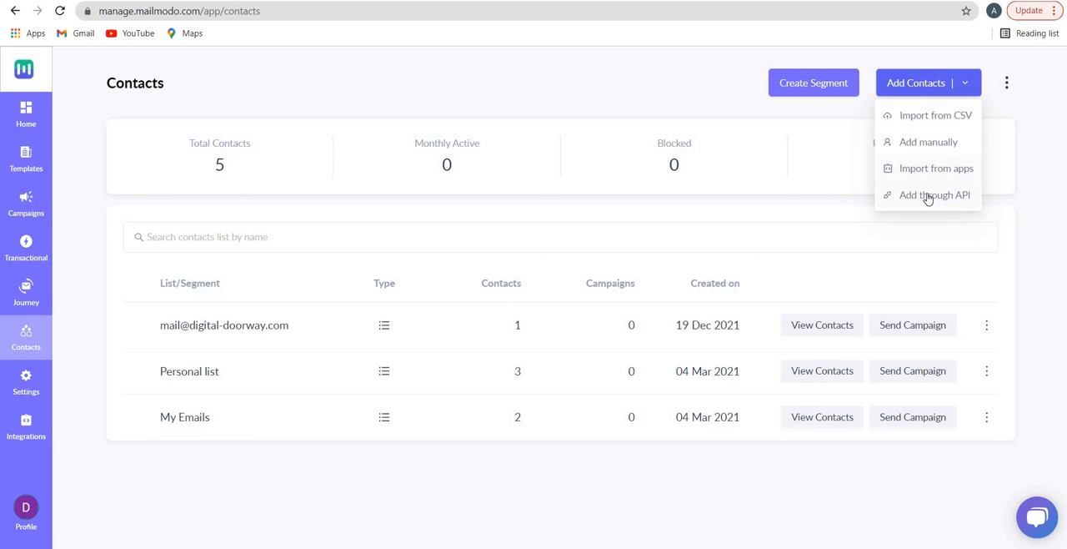
{"action": "left_click", "coordinate": [925, 143]}
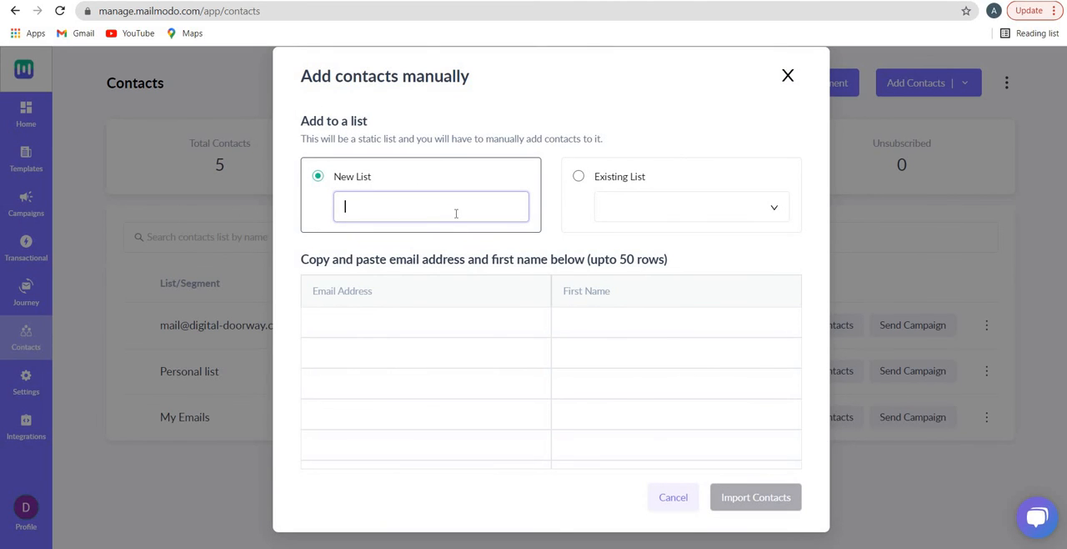
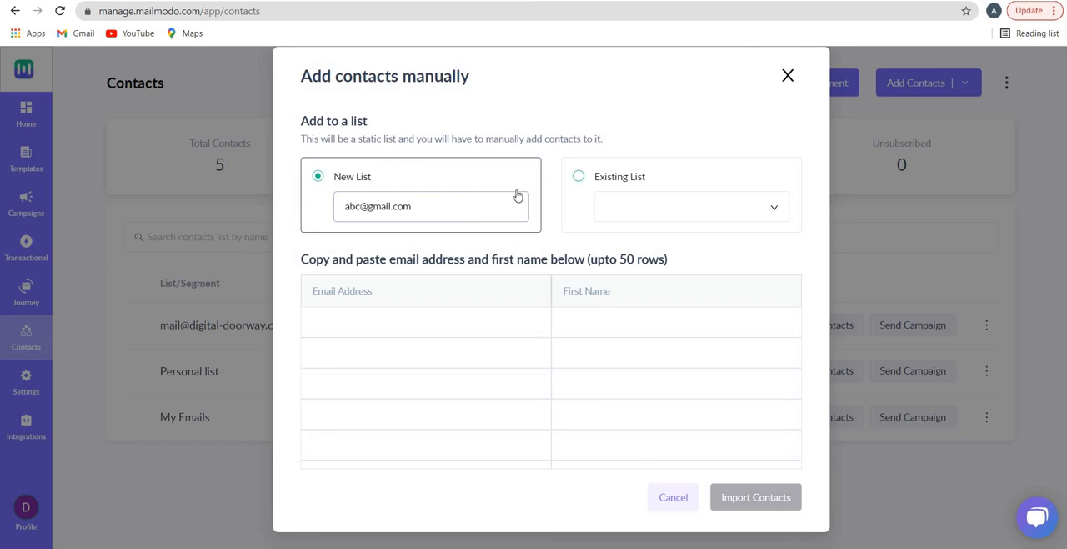
Switch the destination to an existing list and select the first contact list, the one named with an email address
{"action": "left_click", "coordinate": [318, 175]}
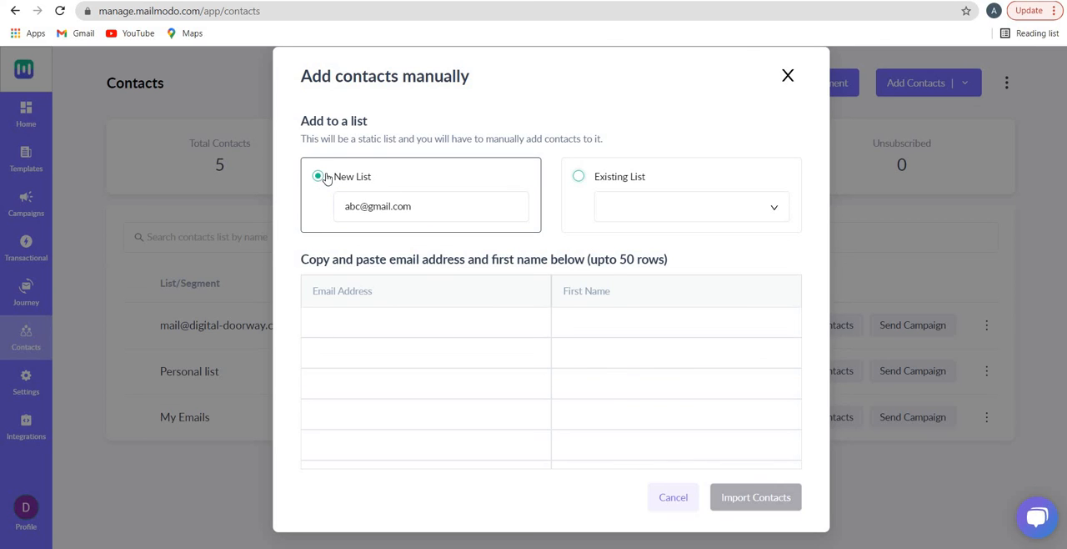
{"action": "left_click", "coordinate": [632, 215]}
{"action": "left_click", "coordinate": [631, 241]}
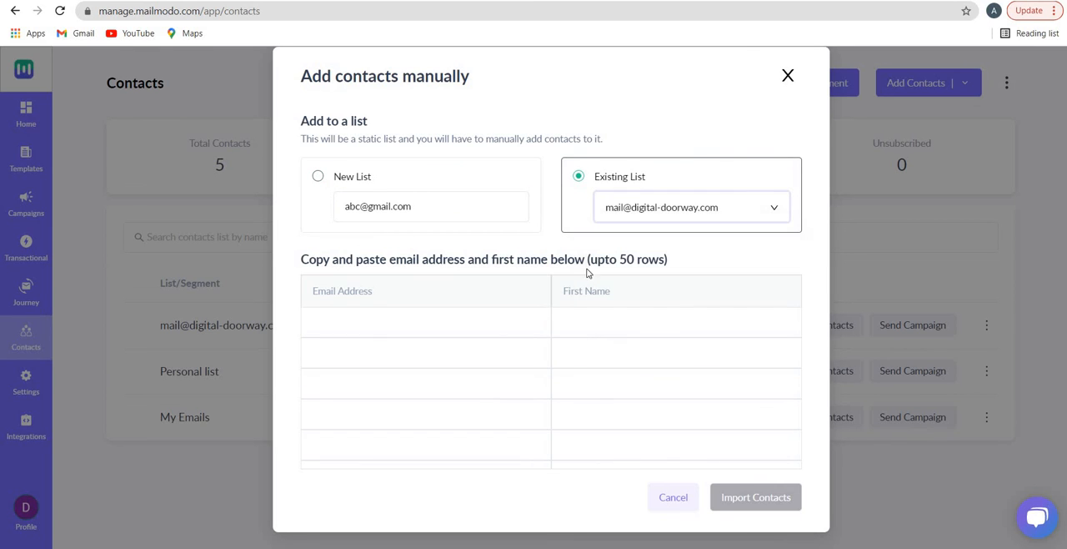
Enter one contact's email address and first name in the first row and import the contact into the list
{"action": "left_click", "coordinate": [445, 324]}
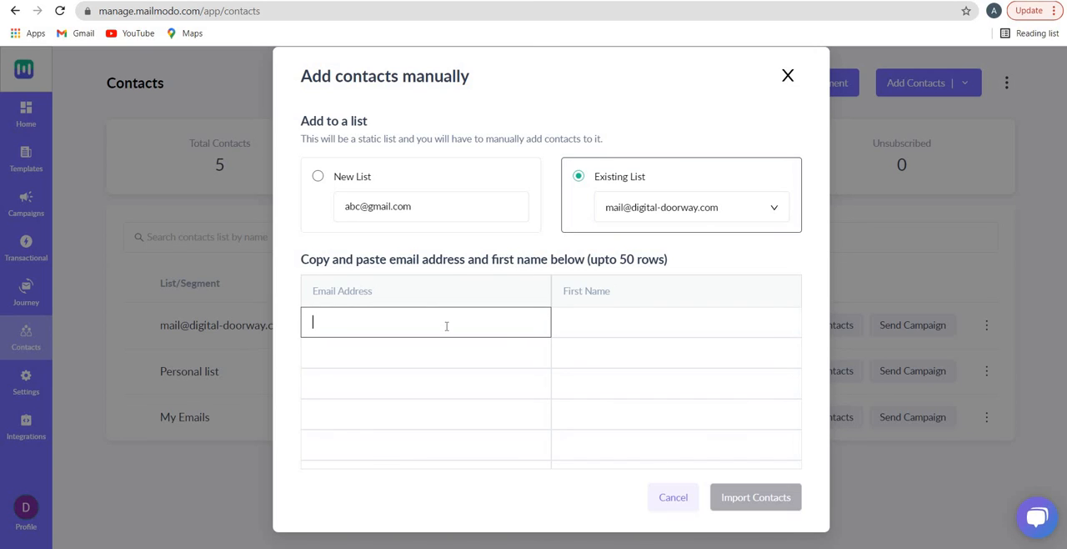
{"action": "key", "text": "Tab"}
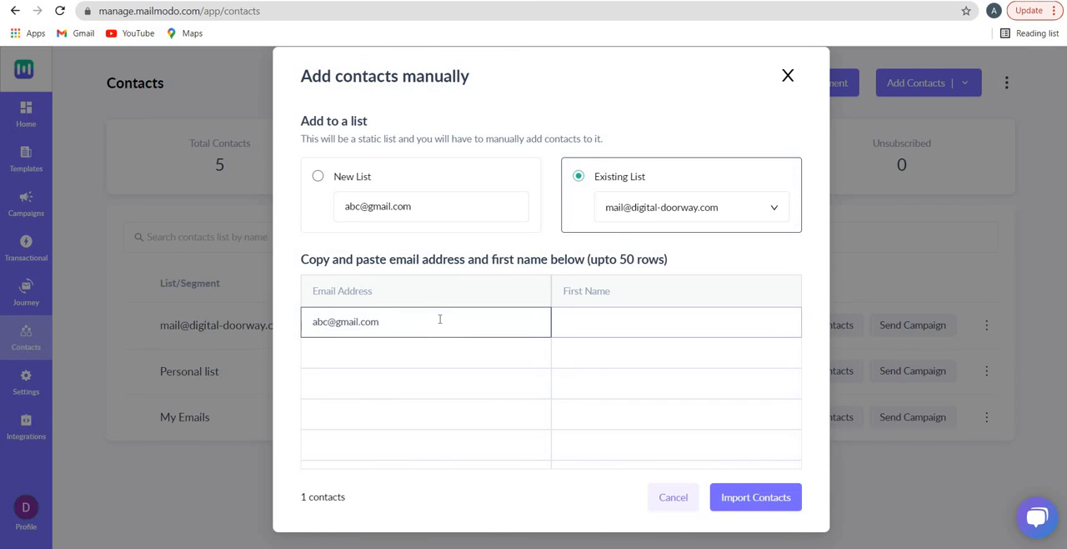
{"action": "left_click", "coordinate": [759, 498]}
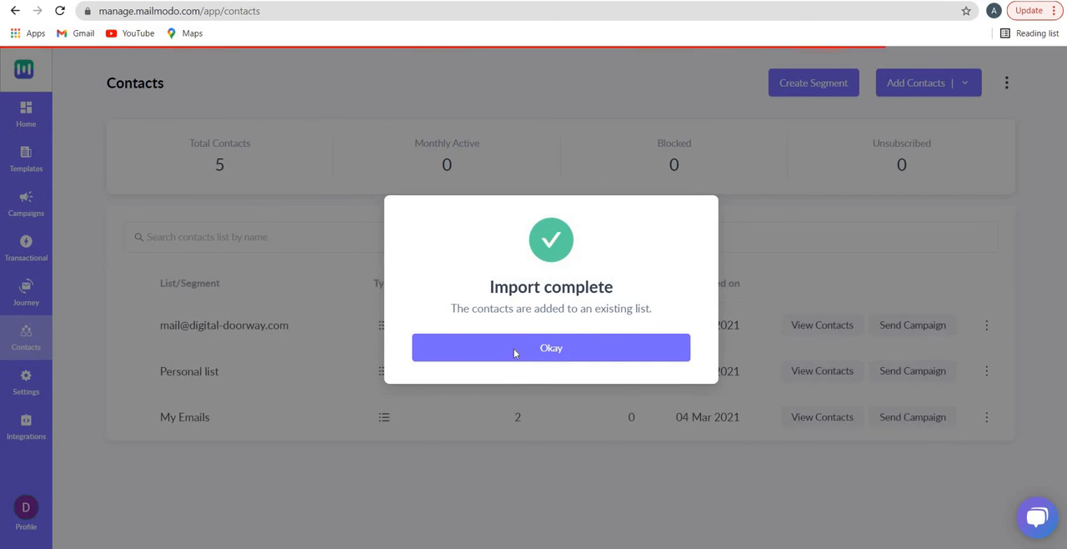
{"action": "left_click", "coordinate": [512, 352]}
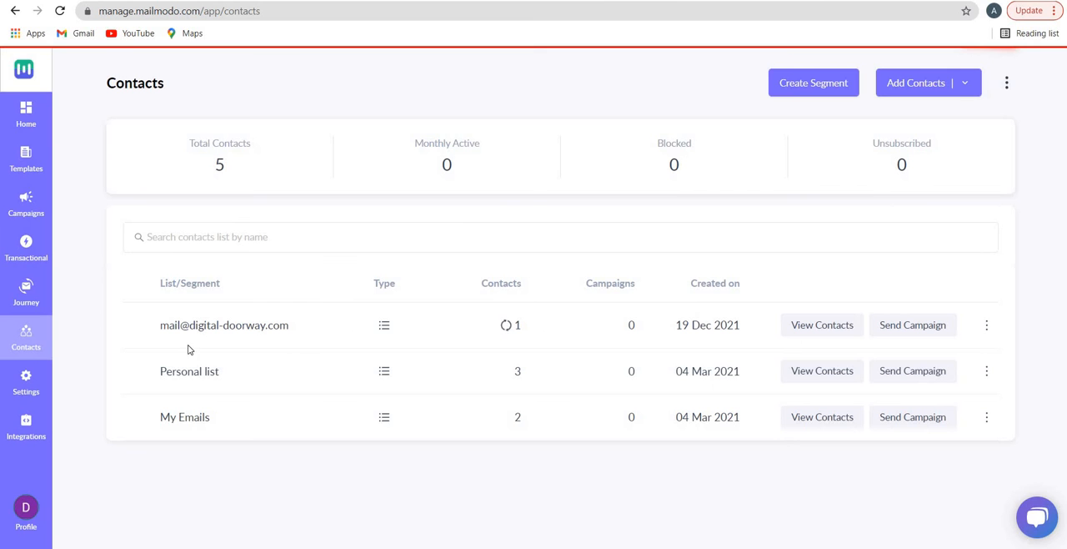
Check the imported contact's list entry and view its rename, export and archive options
{"action": "left_click_drag", "start_coordinate": [198, 325], "coordinate": [261, 325]}
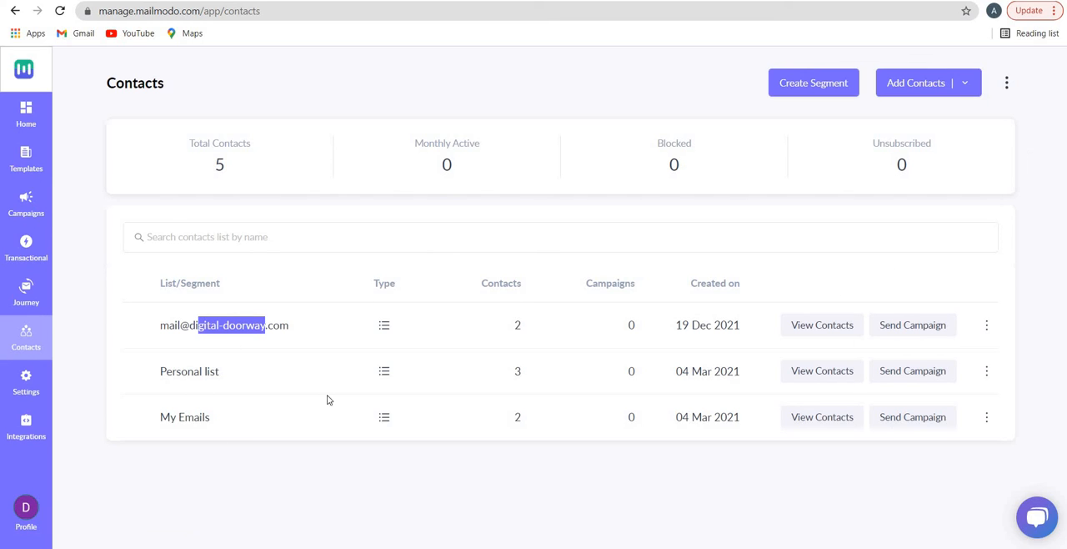
{"action": "left_click", "coordinate": [988, 326]}
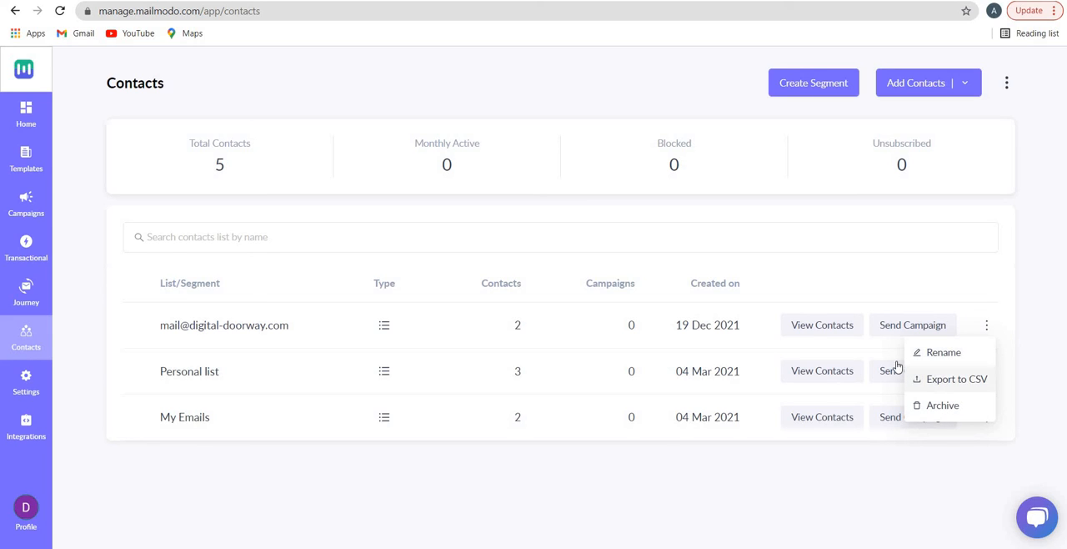
{"action": "left_click", "coordinate": [150, 103]}
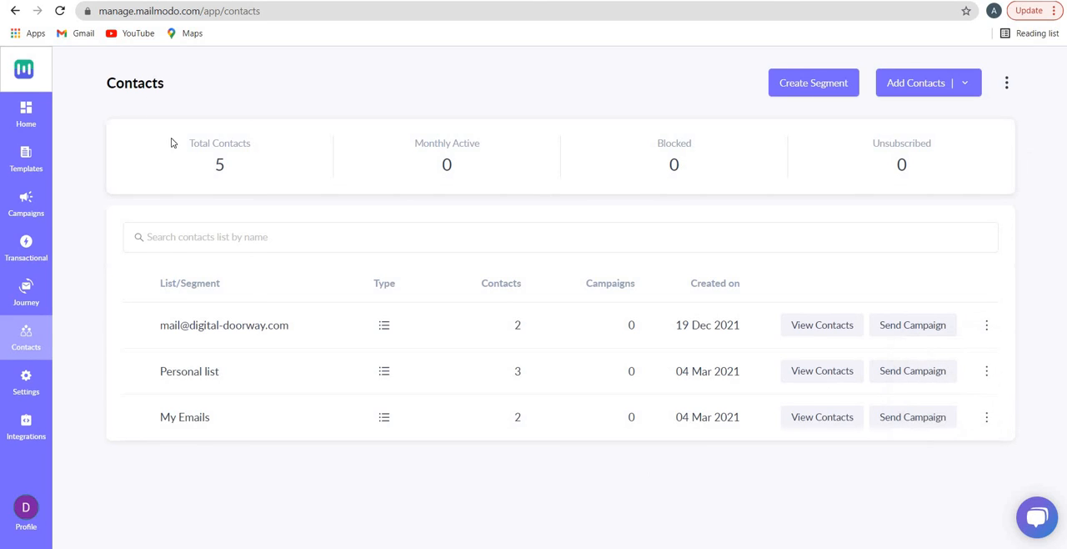
Examine the total, monthly active, blocked and unsubscribed contact statistics and the suppression list options
{"action": "left_click_drag", "start_coordinate": [190, 145], "coordinate": [235, 153]}
{"action": "left_click_drag", "start_coordinate": [423, 143], "coordinate": [452, 144]}
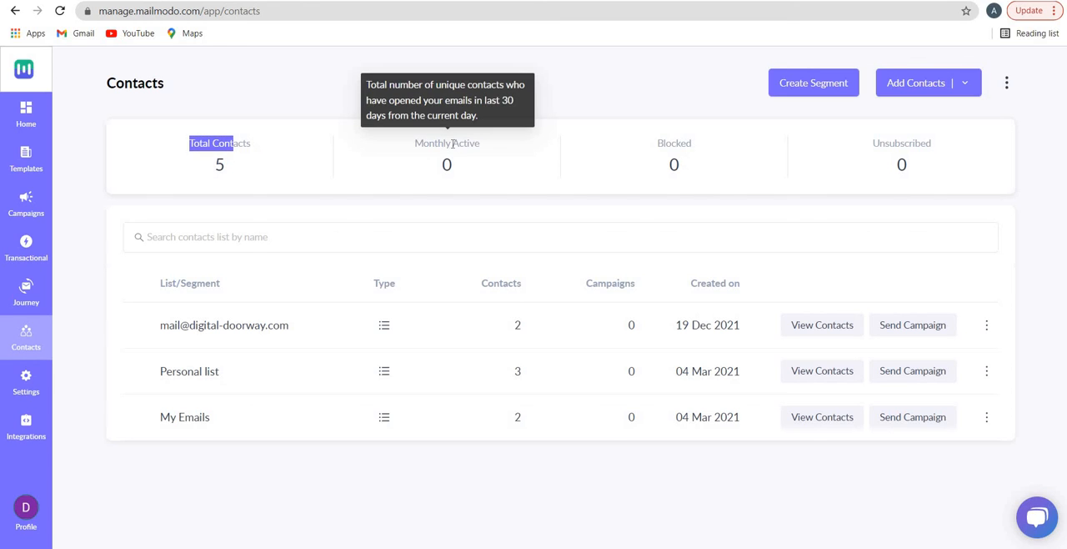
{"action": "double_click", "coordinate": [689, 145]}
{"action": "double_click", "coordinate": [934, 143]}
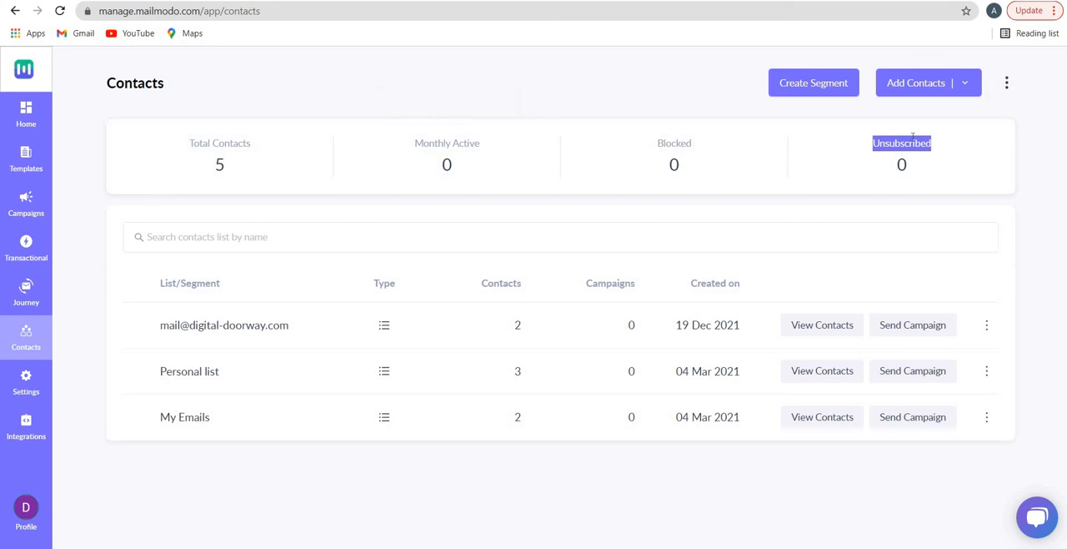
{"action": "left_click", "coordinate": [1006, 83]}
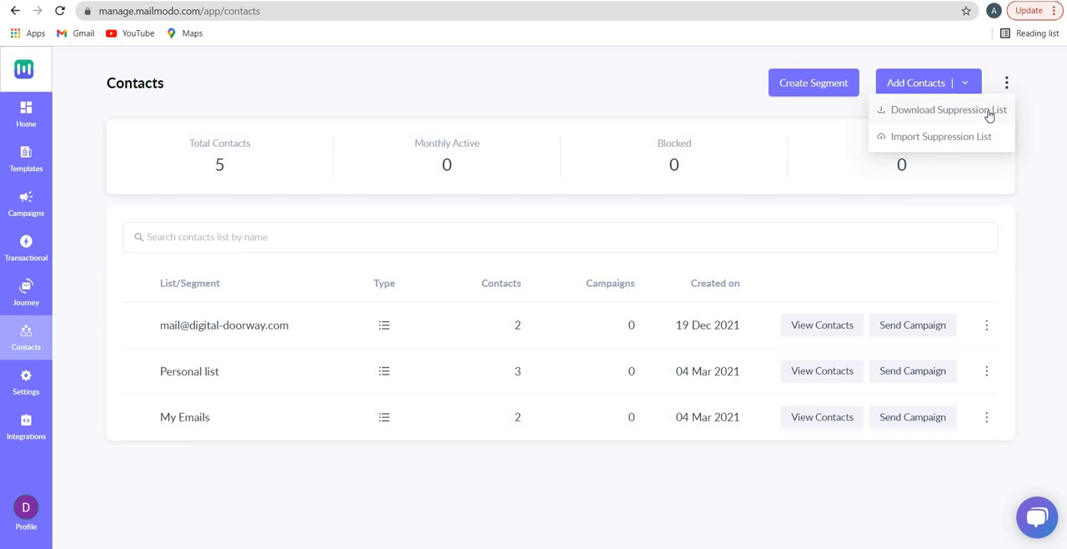
{"action": "left_click", "coordinate": [521, 93]}
Review the account settings, viewing the sender settings, API keys, plans and billing history
{"action": "left_click", "coordinate": [33, 385]}
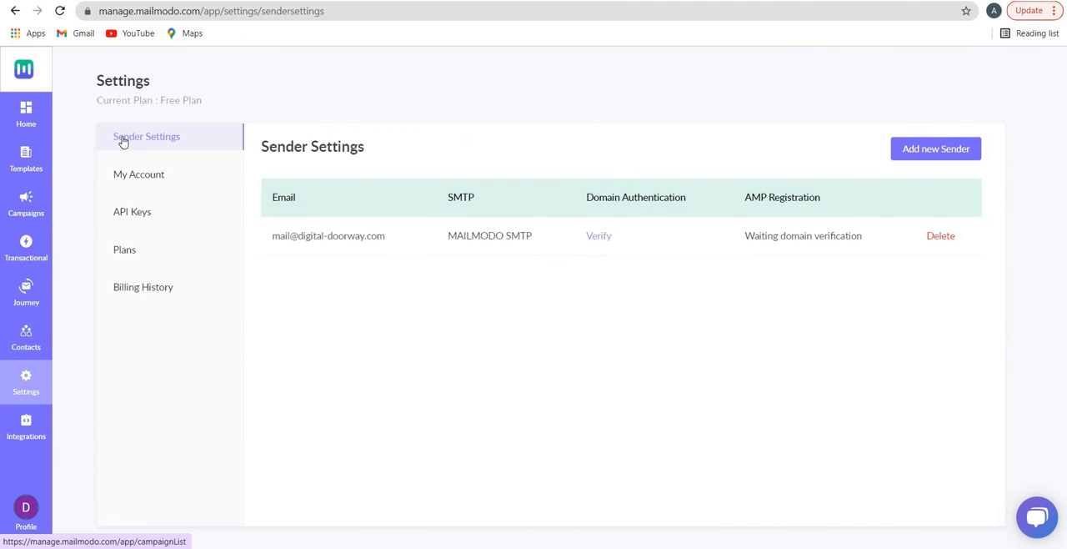
{"action": "left_click", "coordinate": [138, 219]}
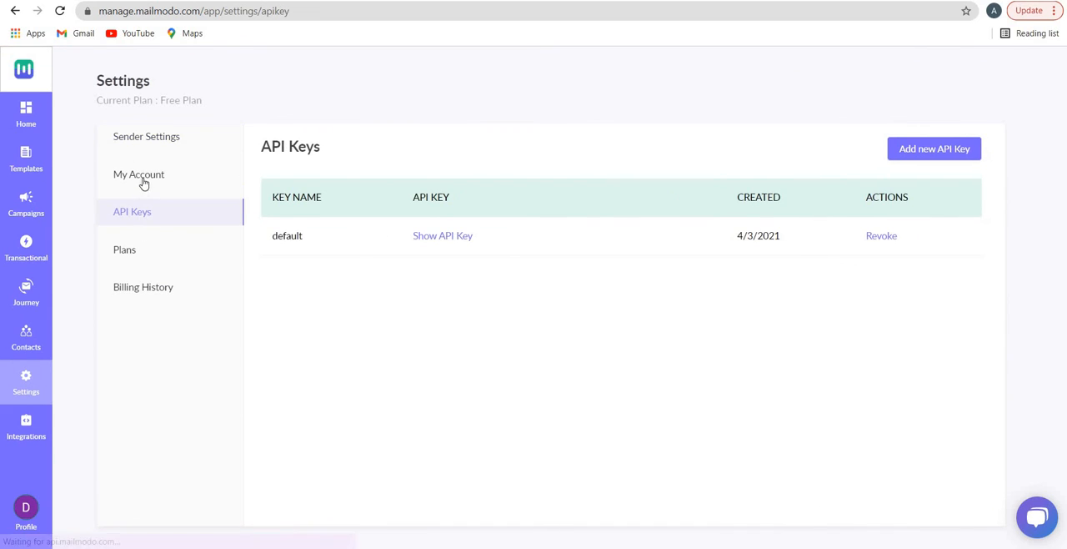
{"action": "left_click", "coordinate": [138, 259]}
{"action": "left_click", "coordinate": [143, 289]}
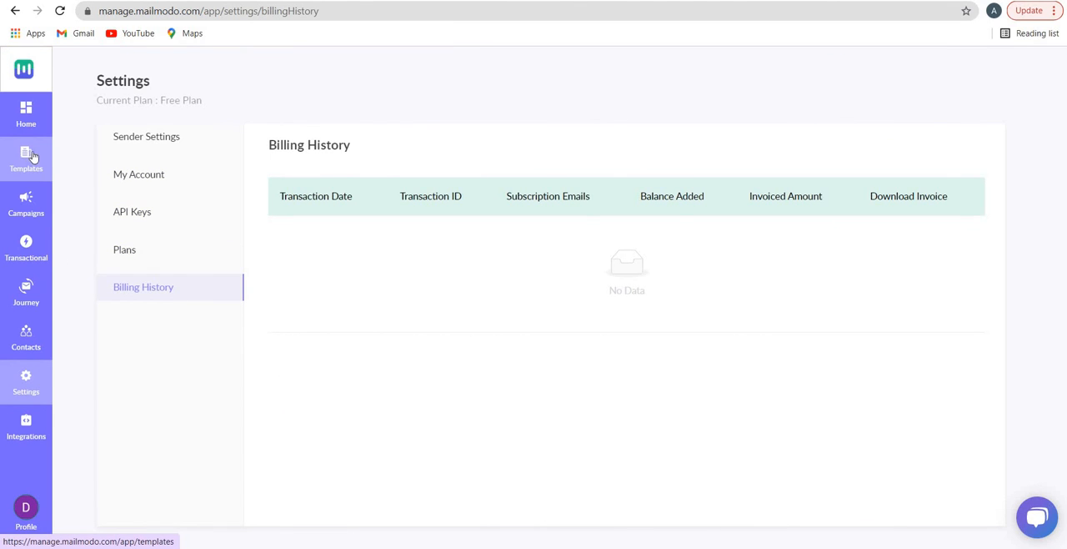
Start a new template and browse the gallery of ready-made email templates
{"action": "left_click", "coordinate": [25, 157]}
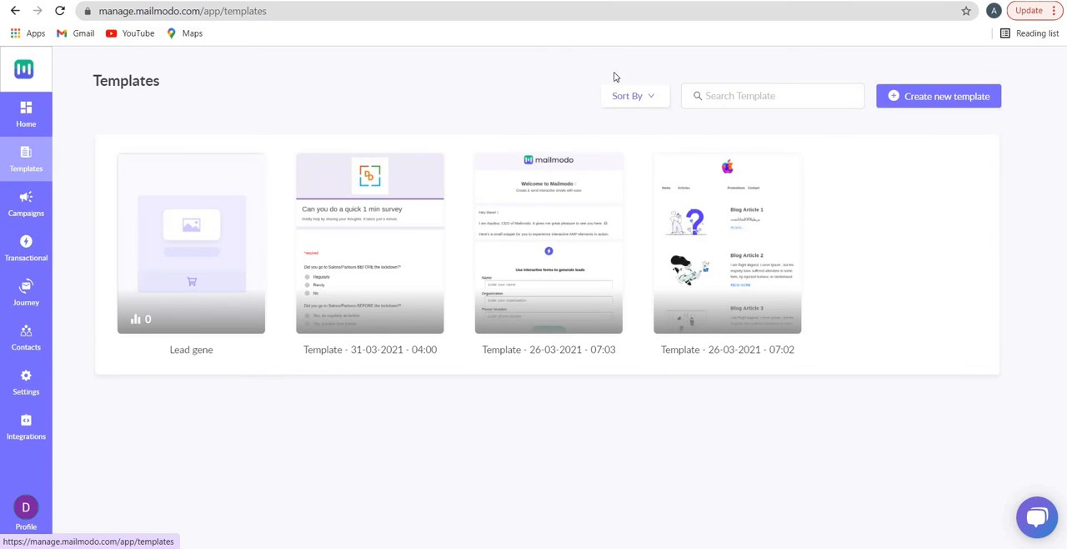
{"action": "left_click", "coordinate": [917, 106]}
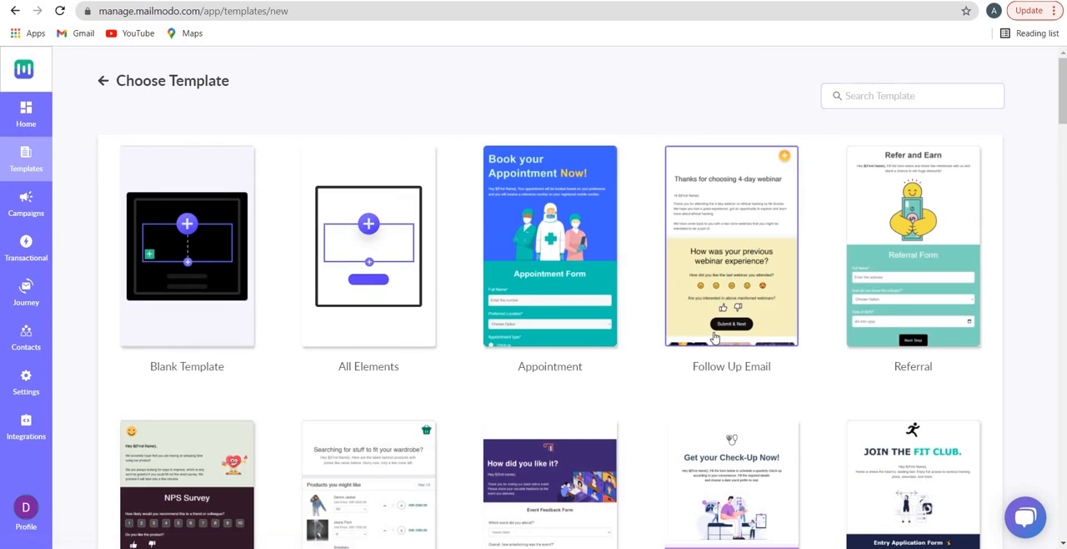
{"action": "scroll", "coordinate": [709, 329], "scroll_direction": "down", "scroll_amount": 8}
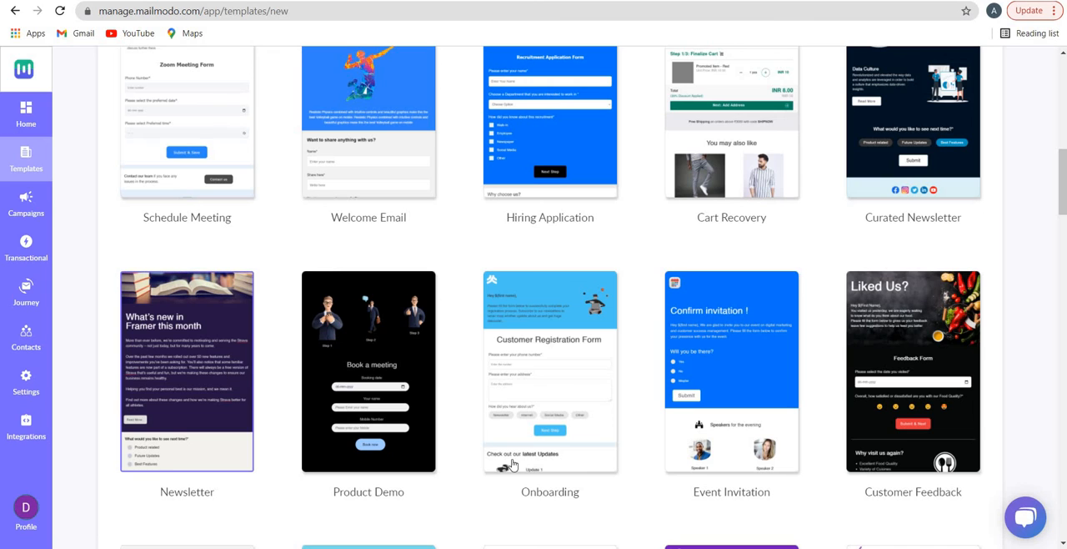
{"action": "scroll", "coordinate": [742, 467], "scroll_direction": "up", "scroll_amount": 4}
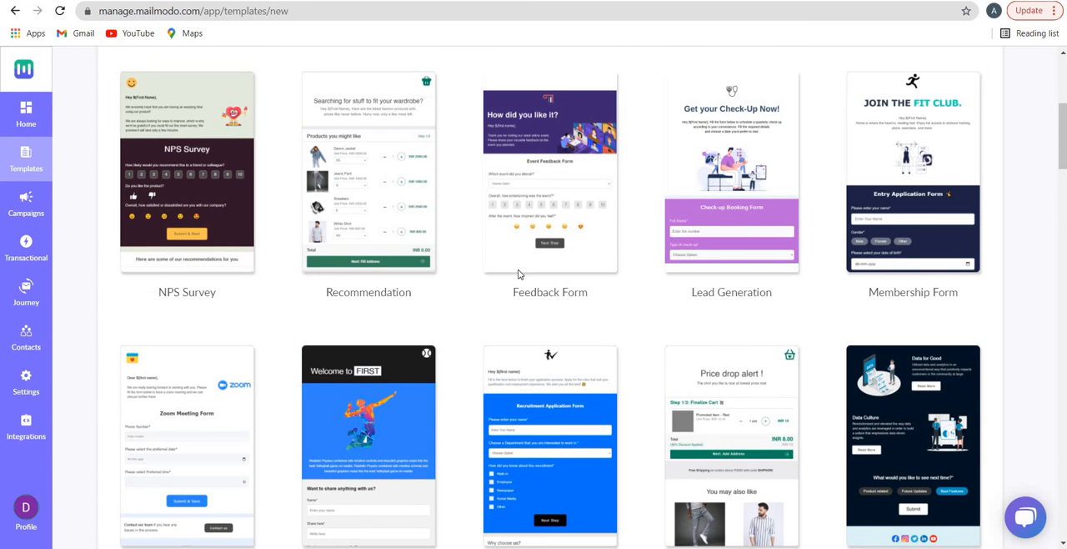
{"action": "scroll", "coordinate": [818, 389], "scroll_direction": "up", "scroll_amount": 3}
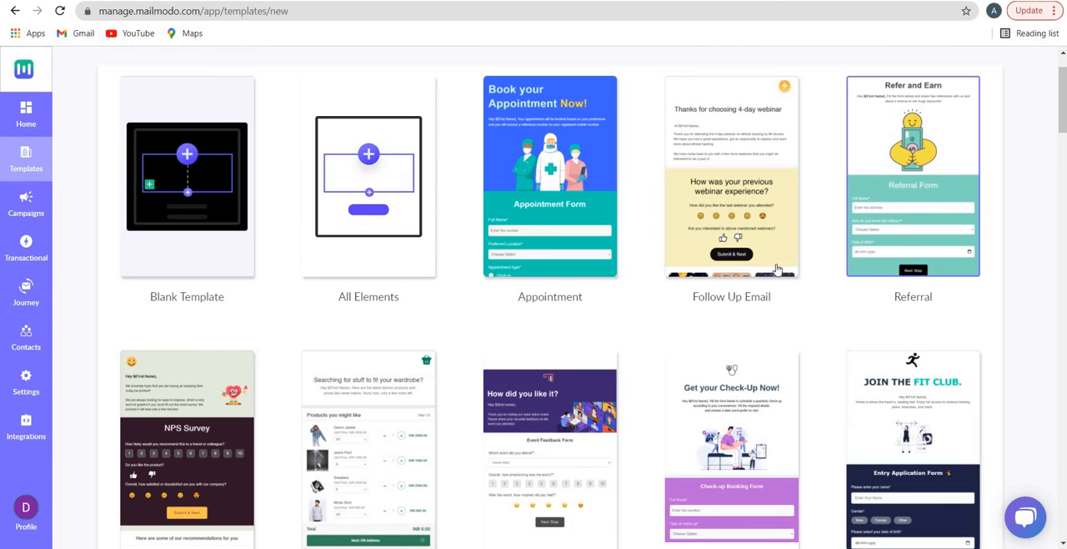